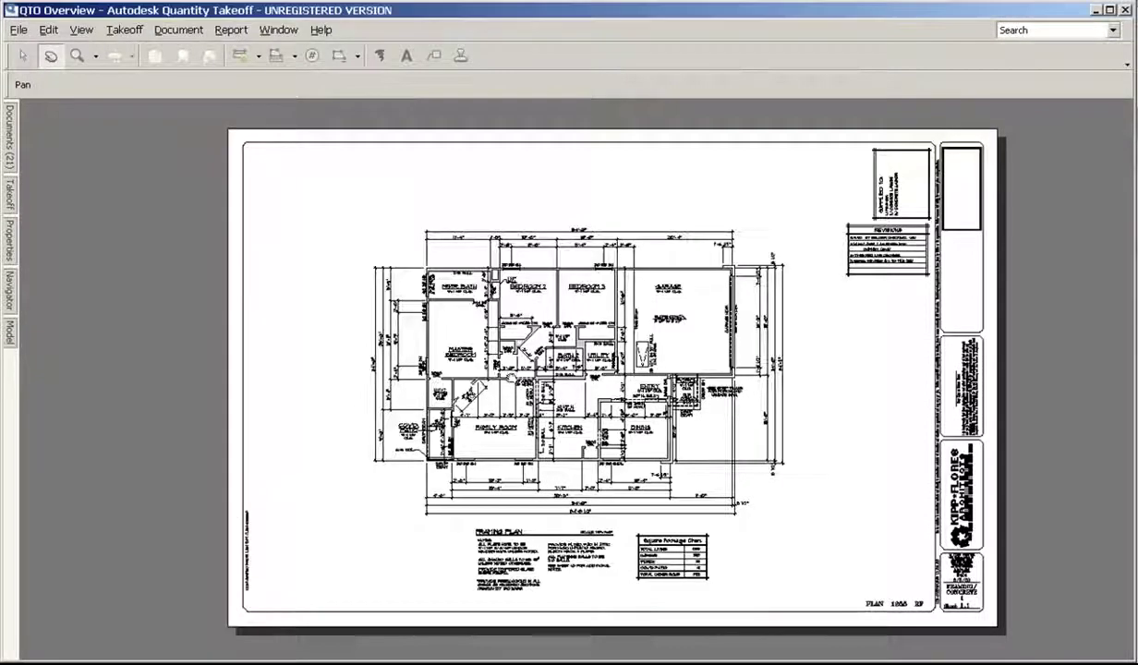
# Step: Pan and zoom the floor plan to recentre the whole sheet in view
pyautogui.moveTo(491, 363); pyautogui.dragTo(512, 355)
pyautogui.scroll(5, 526, 365)
pyautogui.scroll(-6, 533, 366)
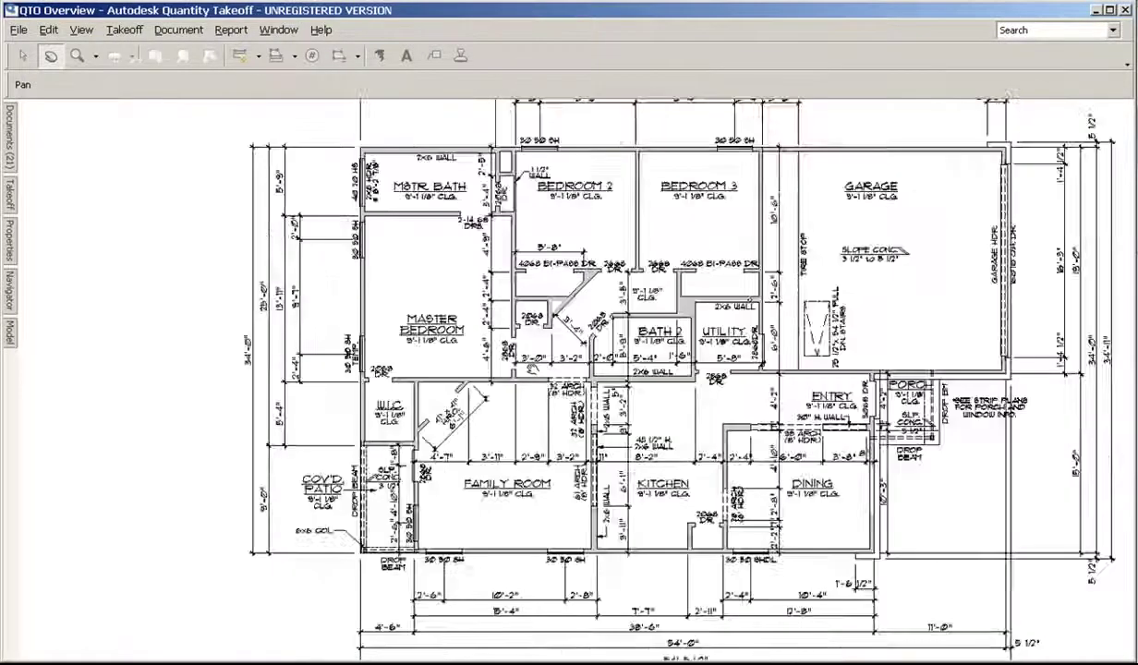
pyautogui.moveTo(635, 287); pyautogui.dragTo(571, 257)
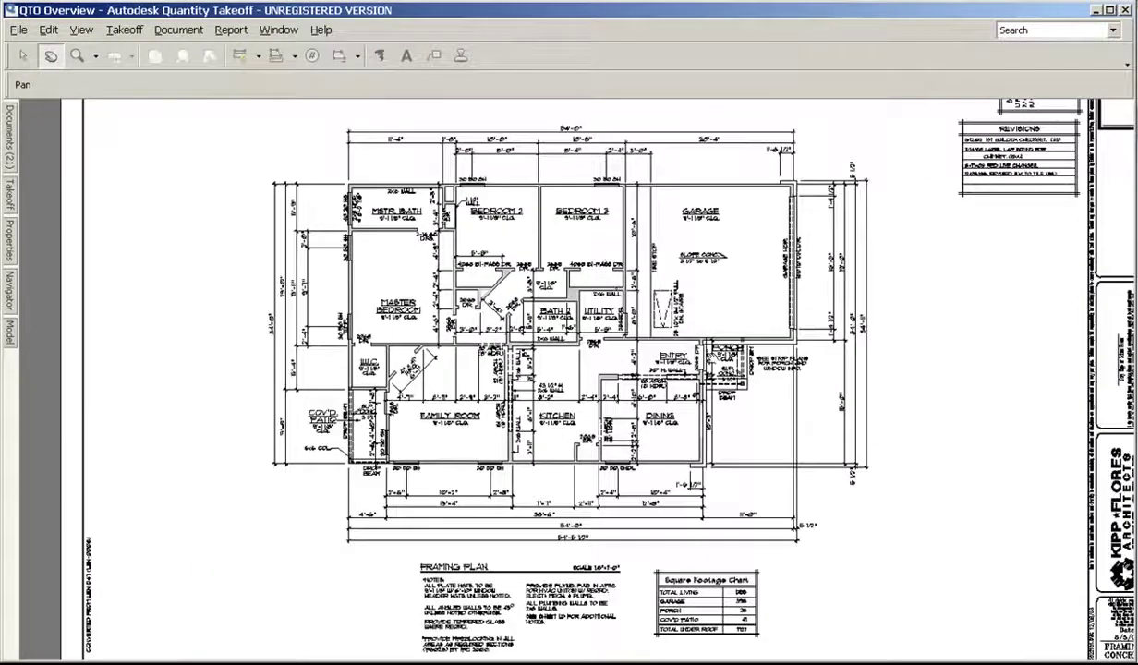
pyautogui.scroll(-5, 554, 327)
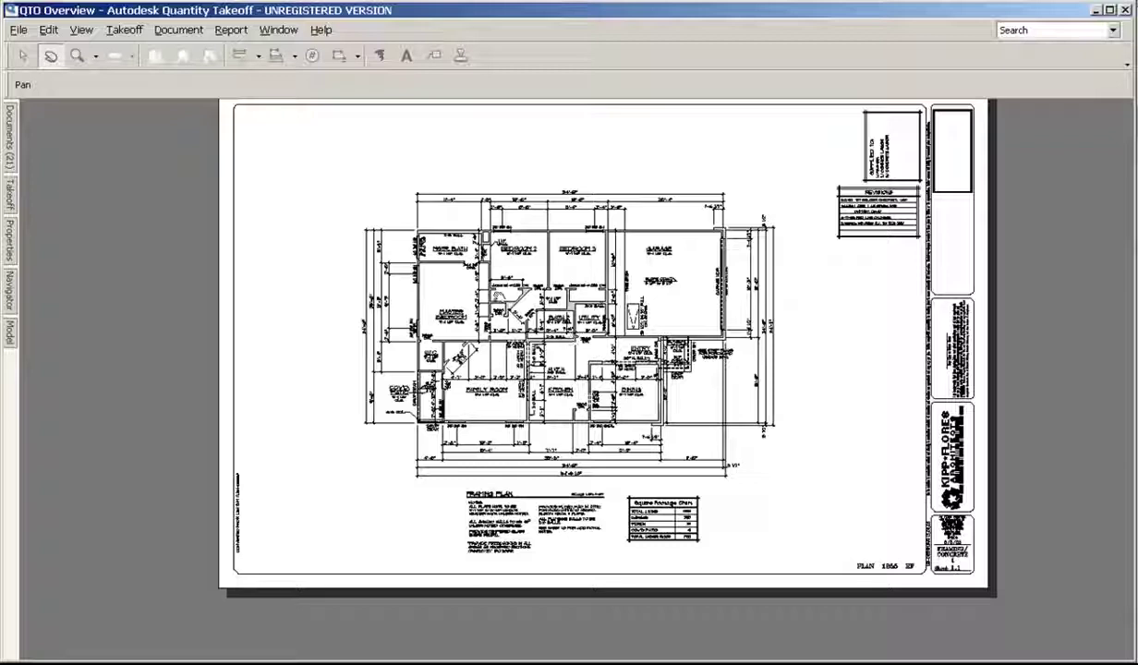
pyautogui.moveTo(473, 293); pyautogui.dragTo(462, 316)
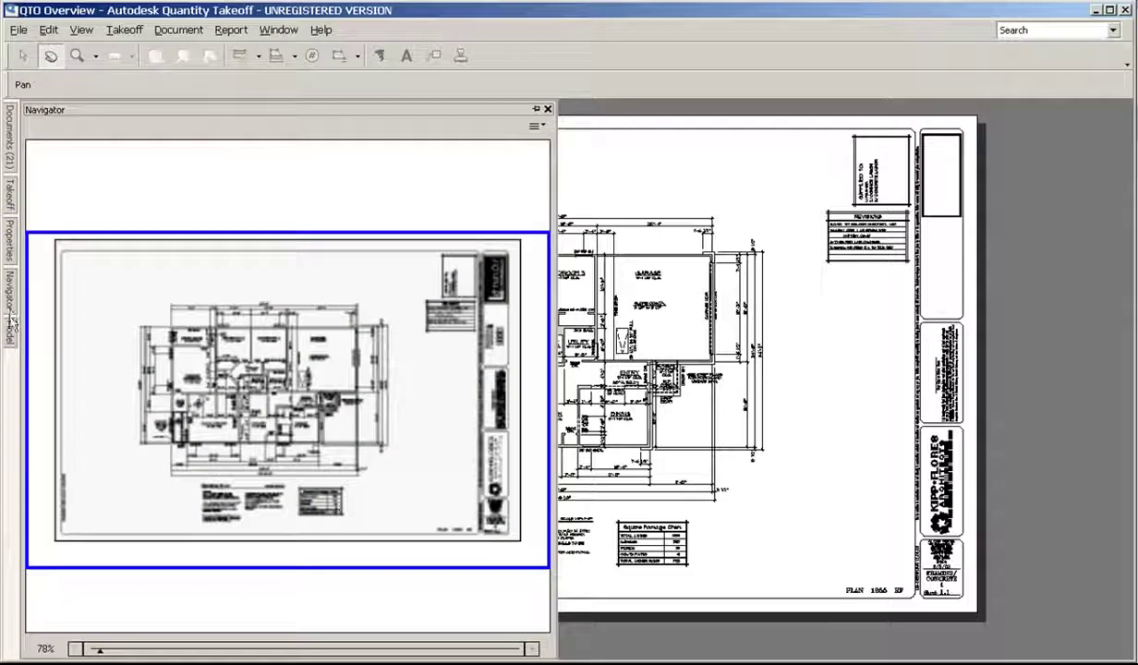
# Step: Pin the Properties panel open and narrow it to a slim column
pyautogui.moveTo(11, 330)
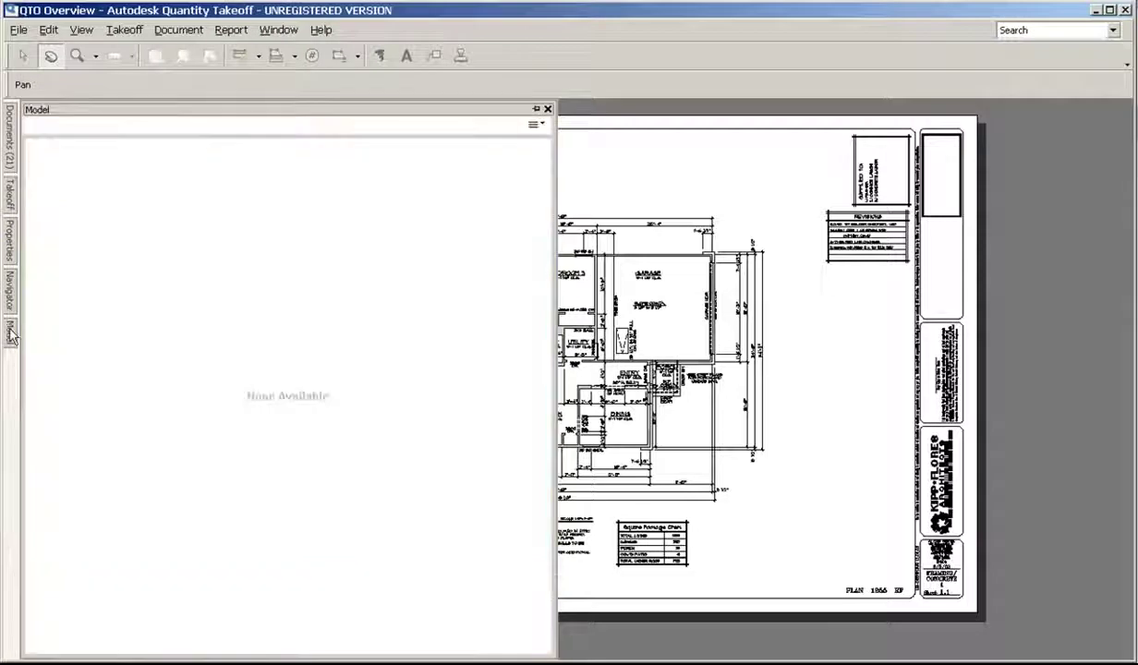
pyautogui.moveTo(13, 308)
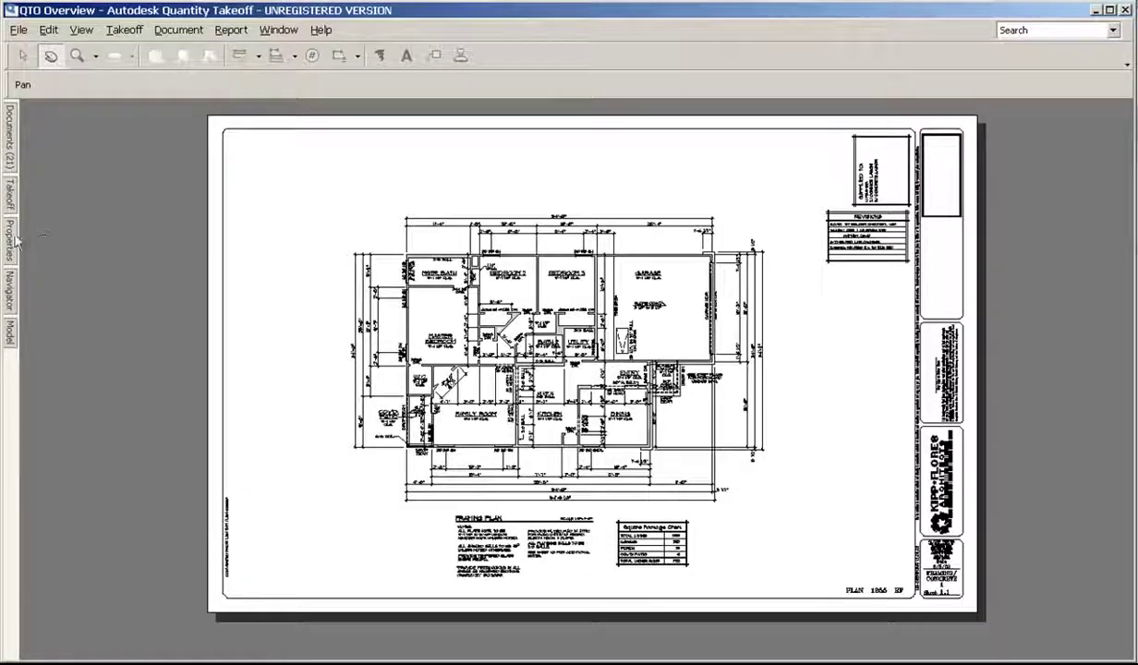
pyautogui.moveTo(12, 238)
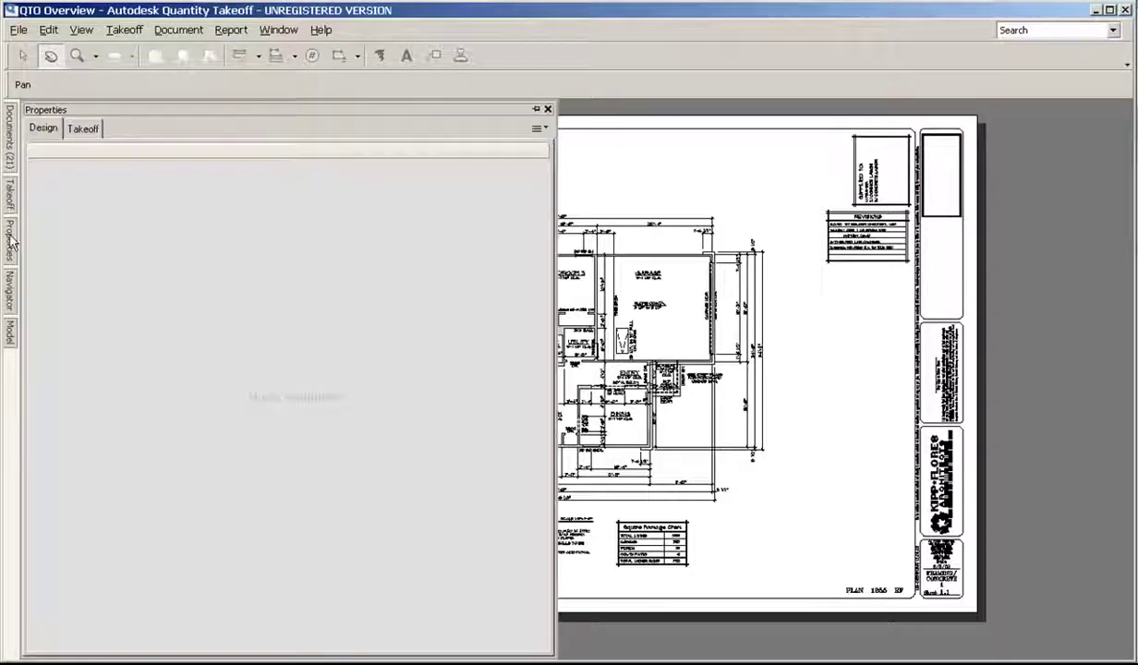
pyautogui.click(535, 110)
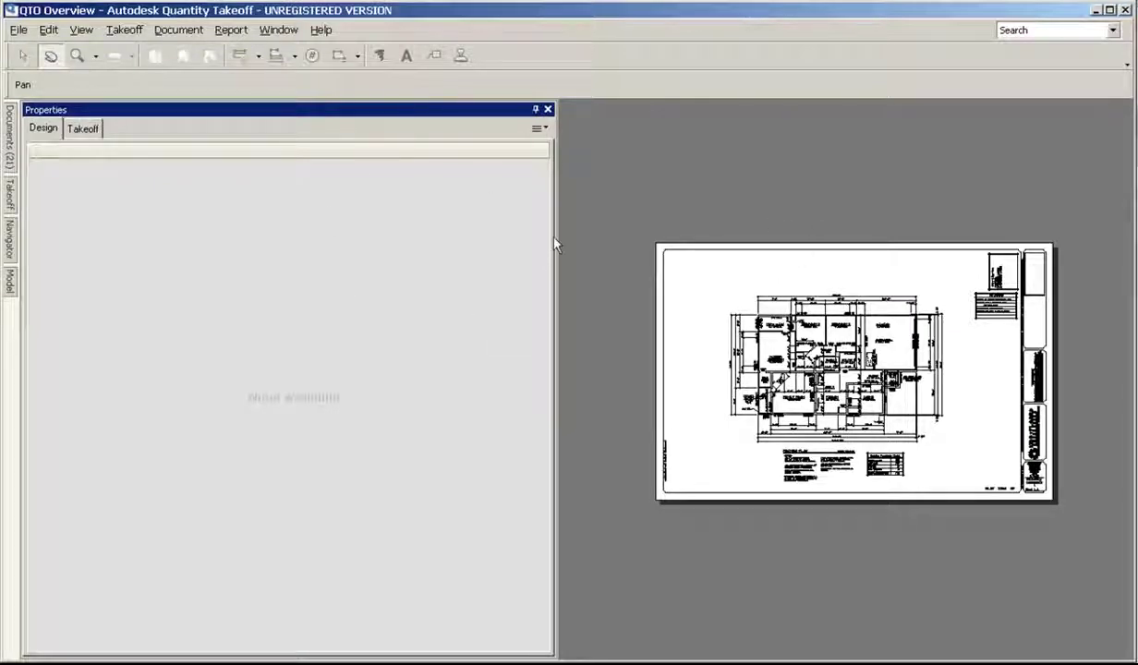
pyautogui.moveTo(555, 244)
pyautogui.mouseDown()
pyautogui.moveTo(399, 234)
pyautogui.moveTo(152, 240)
pyautogui.mouseUp()
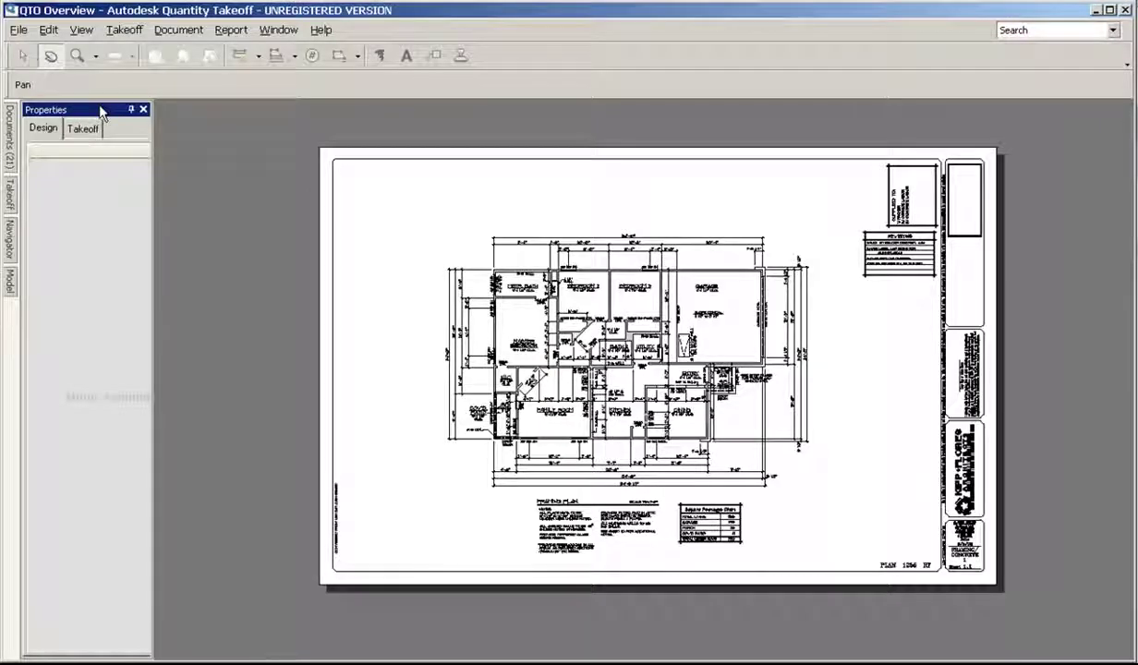
# Step: Float the Properties panel, then dock it back on the left side
pyautogui.moveTo(96, 109)
pyautogui.mouseDown()
pyautogui.moveTo(180, 234)
pyautogui.moveTo(319, 242)
pyautogui.moveTo(541, 378)
pyautogui.moveTo(577, 371)
pyautogui.moveTo(576, 356)
pyautogui.moveTo(598, 379)
pyautogui.moveTo(577, 403)
pyautogui.moveTo(591, 365)
pyautogui.moveTo(568, 130)
pyautogui.mouseUp()
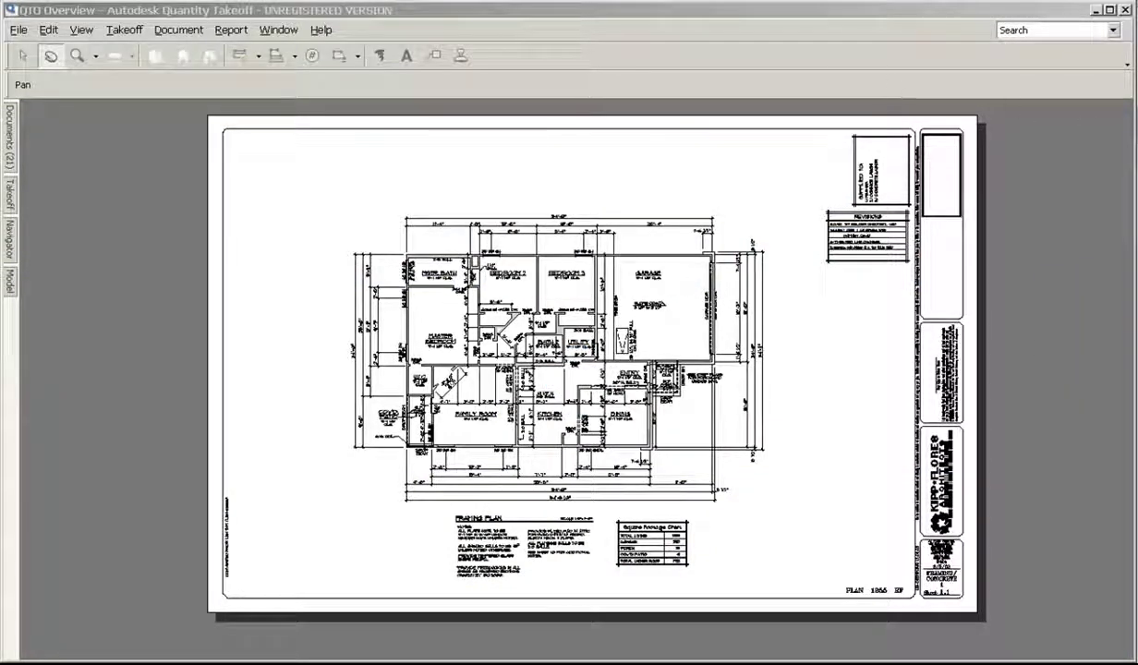
pyautogui.moveTo(1044, 96)
pyautogui.mouseDown()
pyautogui.moveTo(1087, 142)
pyautogui.moveTo(1131, 142)
pyautogui.moveTo(1034, 157)
pyautogui.moveTo(620, 157)
pyautogui.moveTo(74, 392)
pyautogui.moveTo(33, 379)
pyautogui.mouseUp()
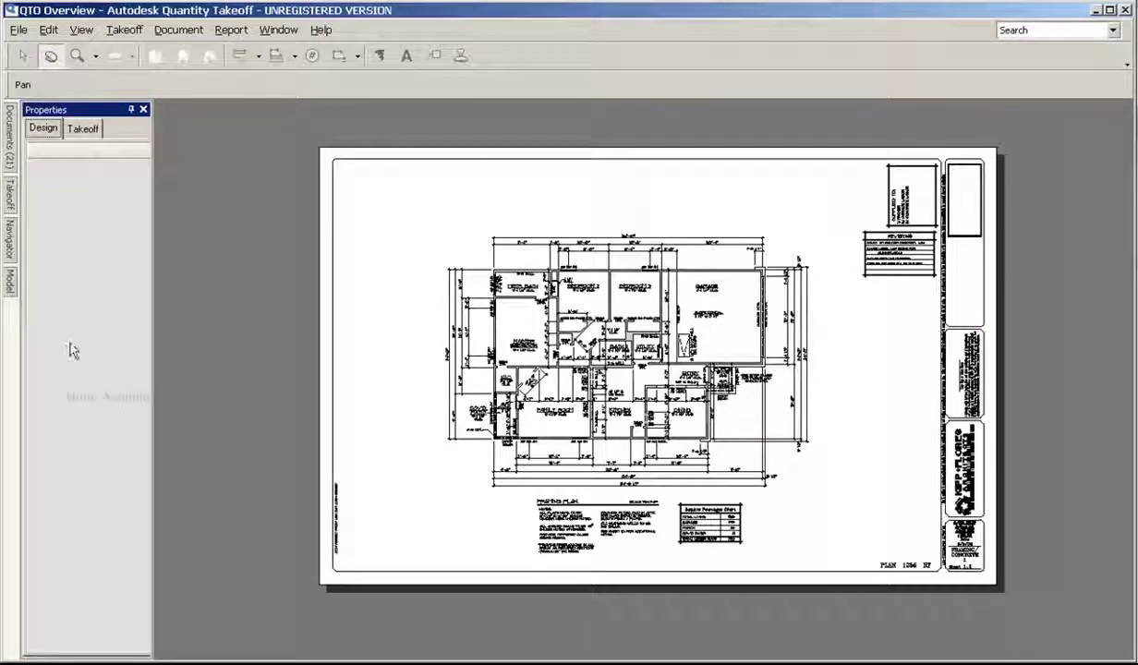
pyautogui.moveTo(13, 157)
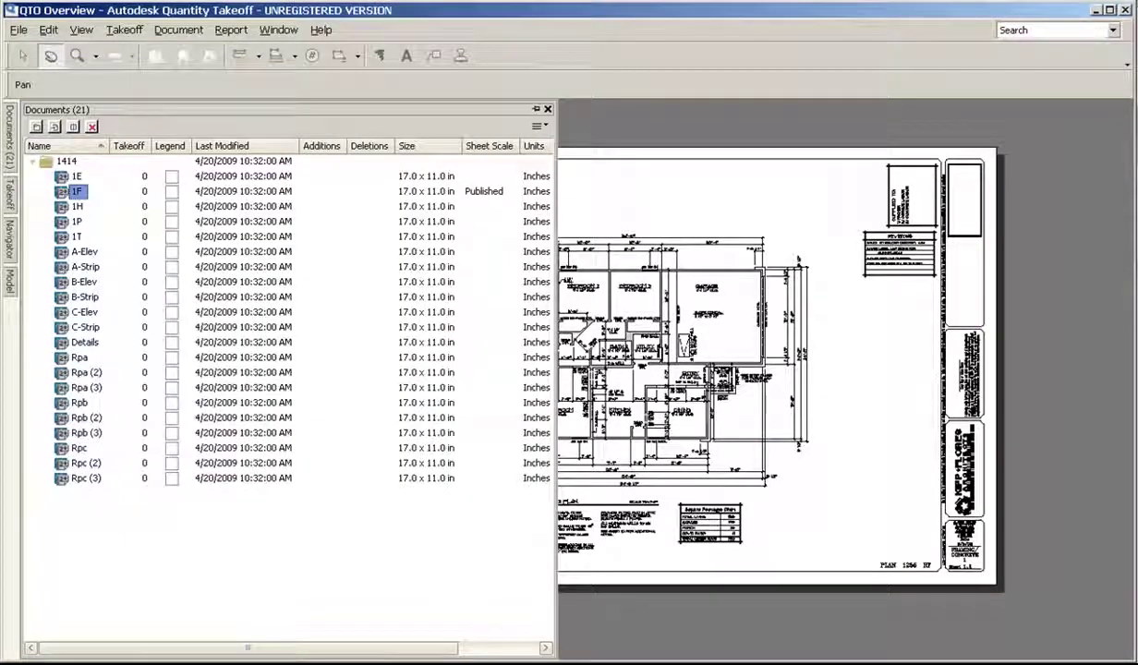
# Step: Show the Workbook panel and hide the Model and Properties panels from the Window menu
pyautogui.click(279, 30)
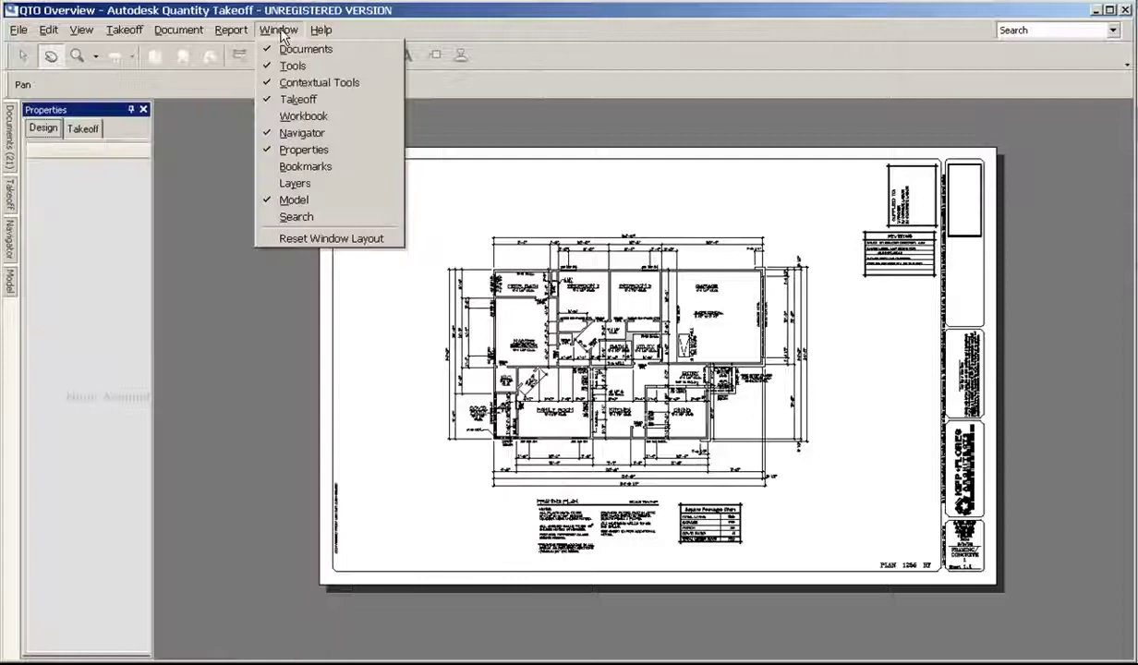
pyautogui.click(289, 116)
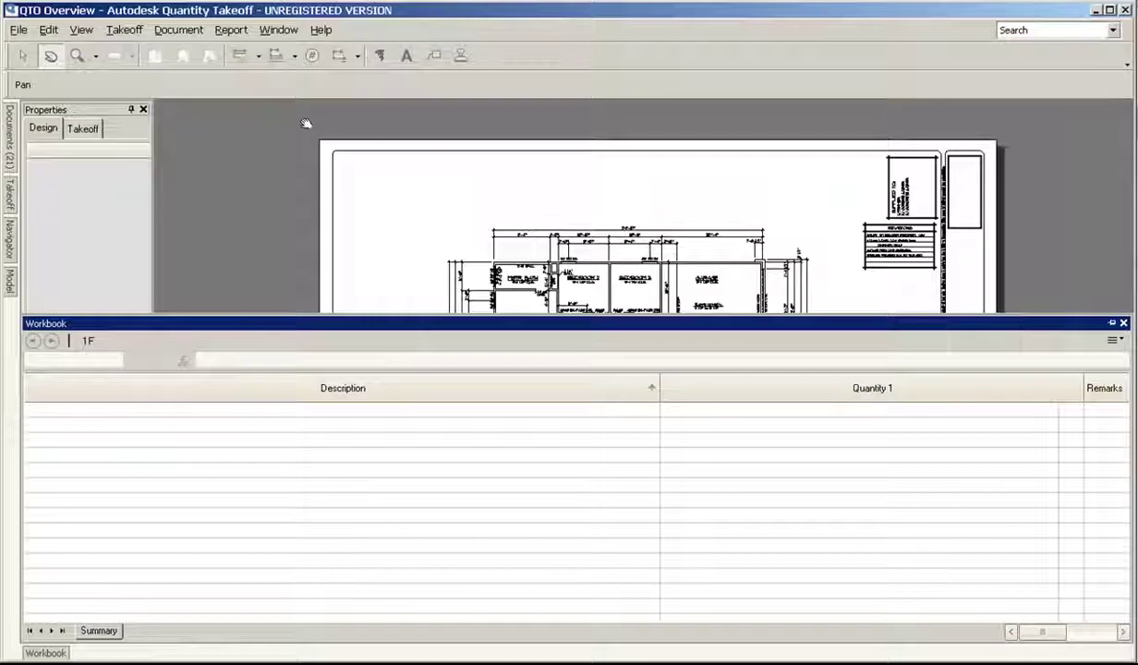
pyautogui.click(278, 30)
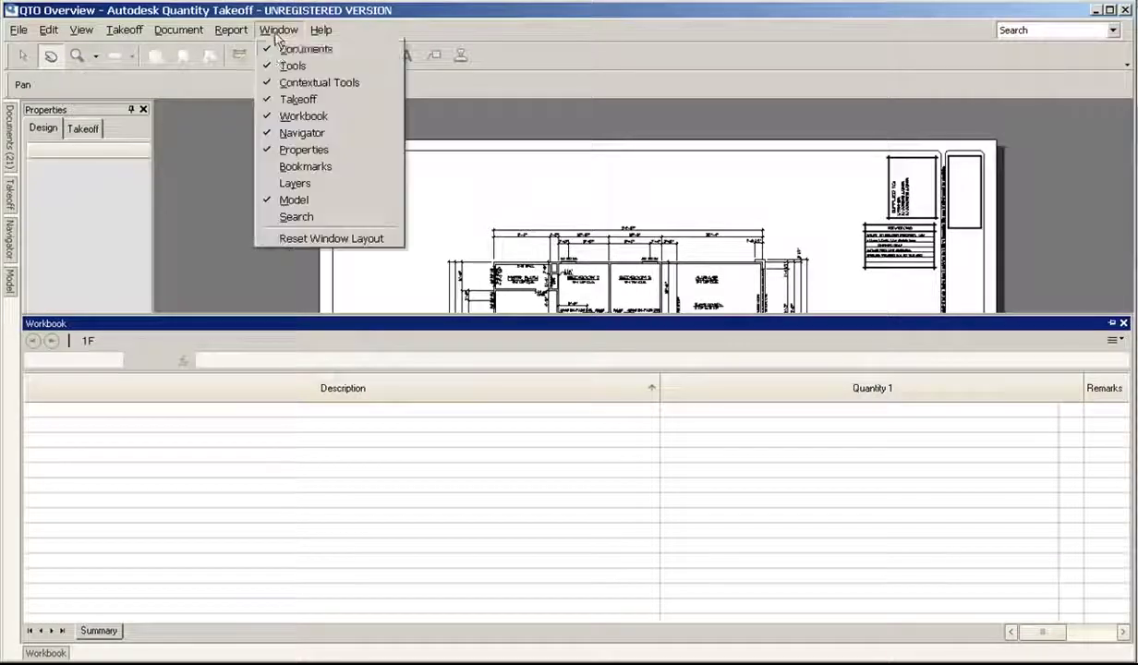
pyautogui.click(289, 202)
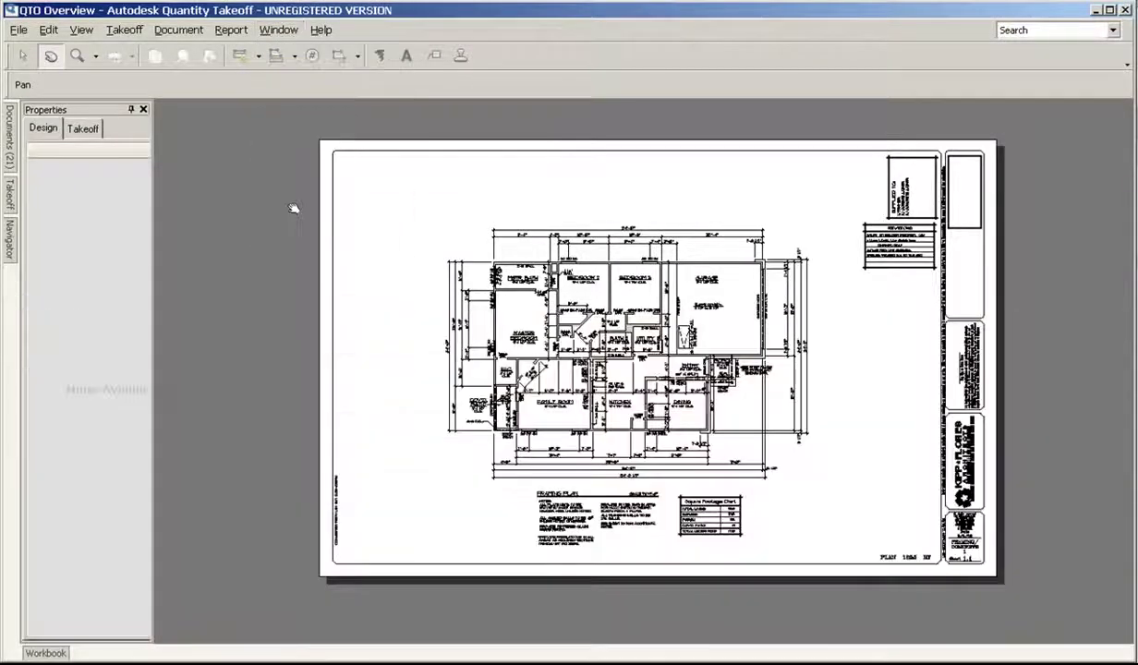
pyautogui.click(280, 31)
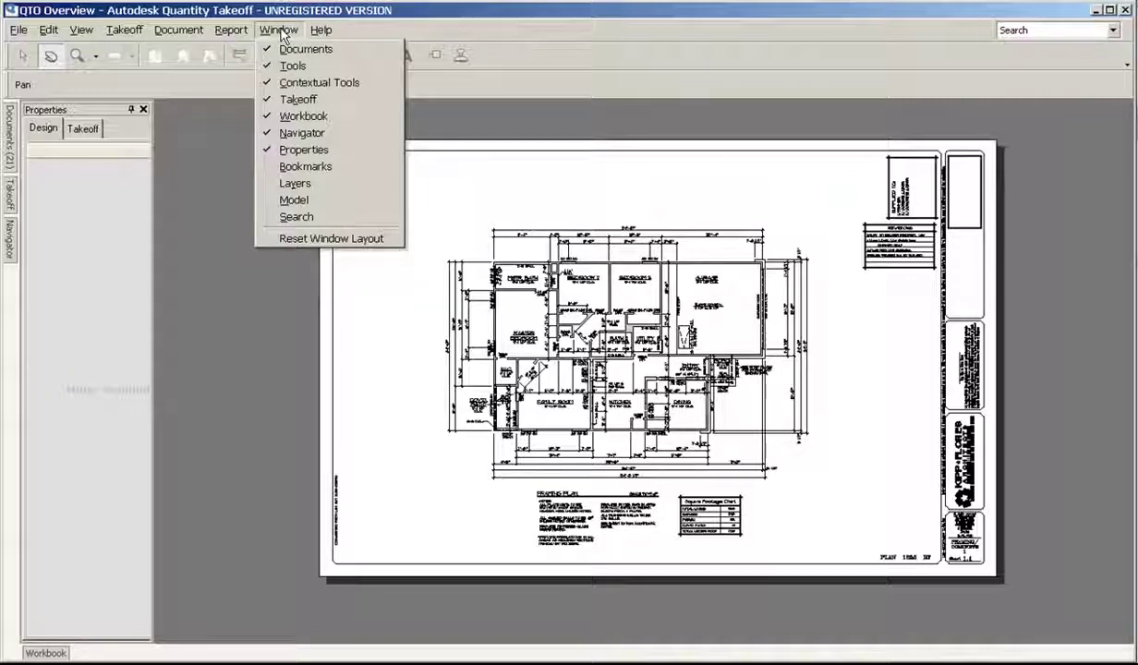
pyautogui.click(310, 150)
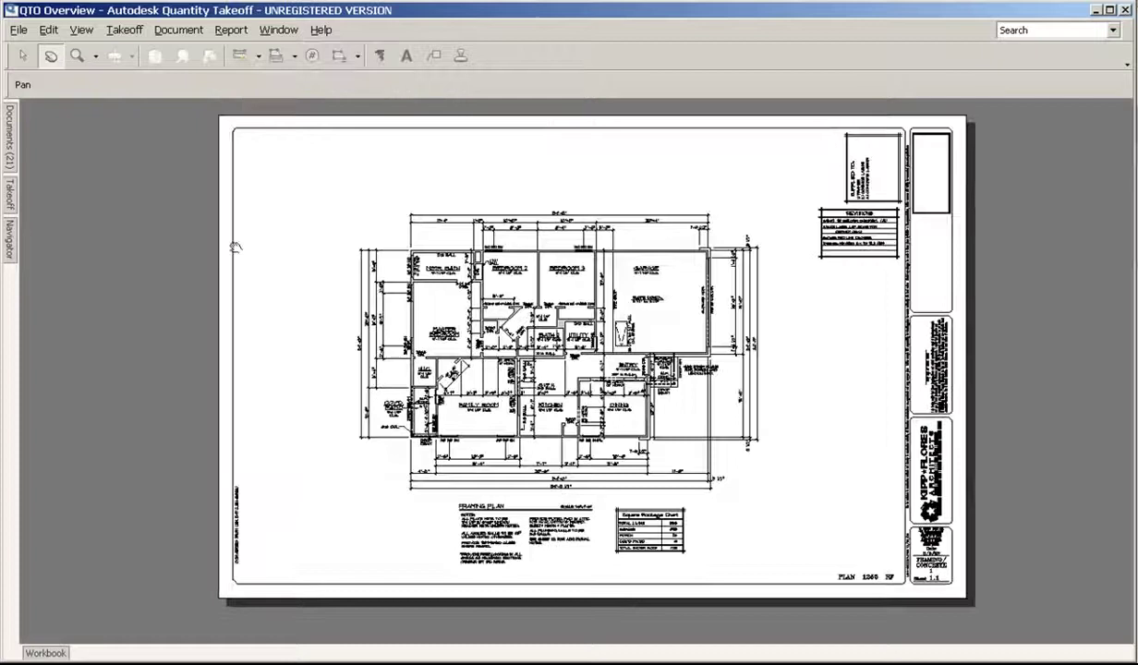
# Step: Reset the window layout and collapse the 1414 folder's sheet list
pyautogui.click(278, 29)
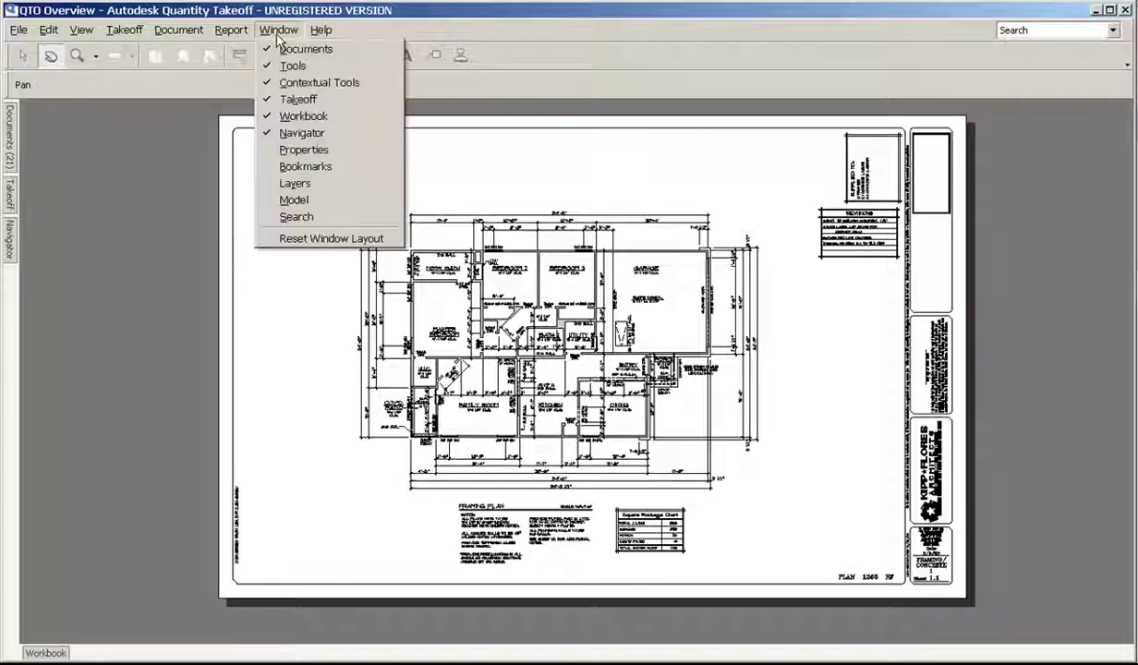
pyautogui.click(323, 244)
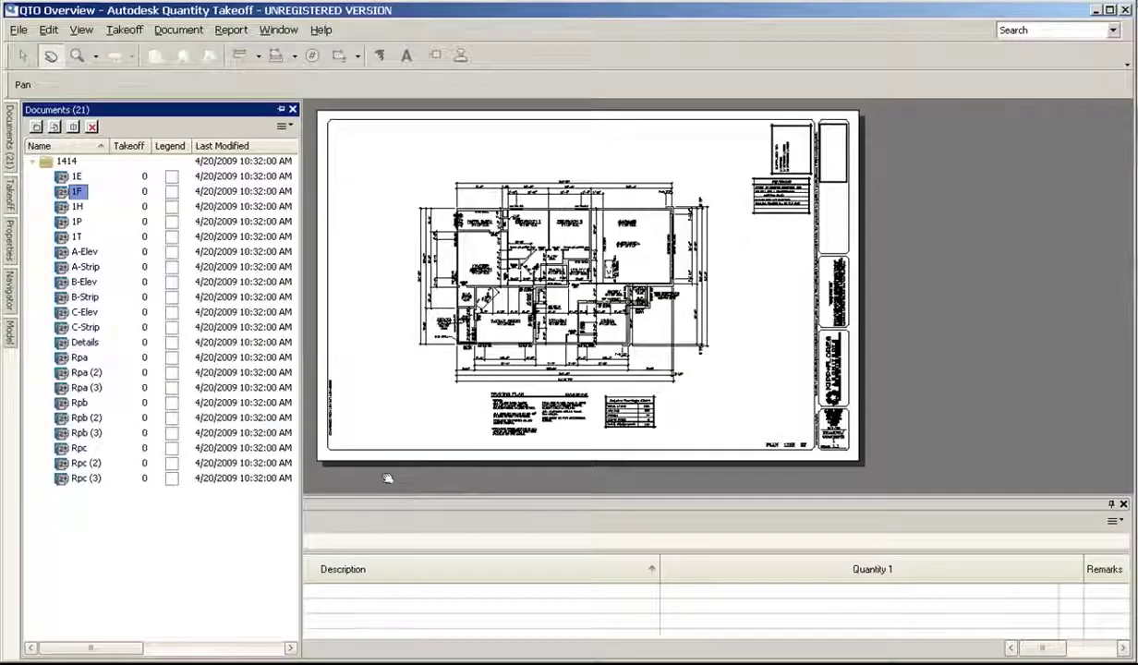
pyautogui.click(33, 161)
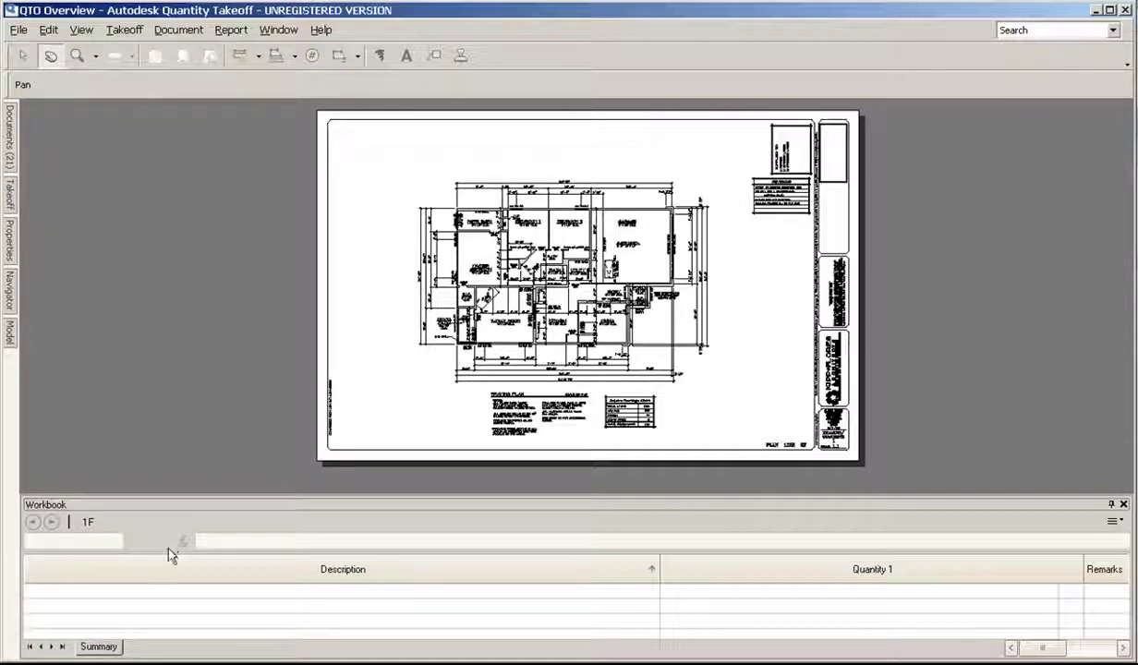
# Step: Add a Floor Plans folder inside project 1414
pyautogui.click(11, 155)
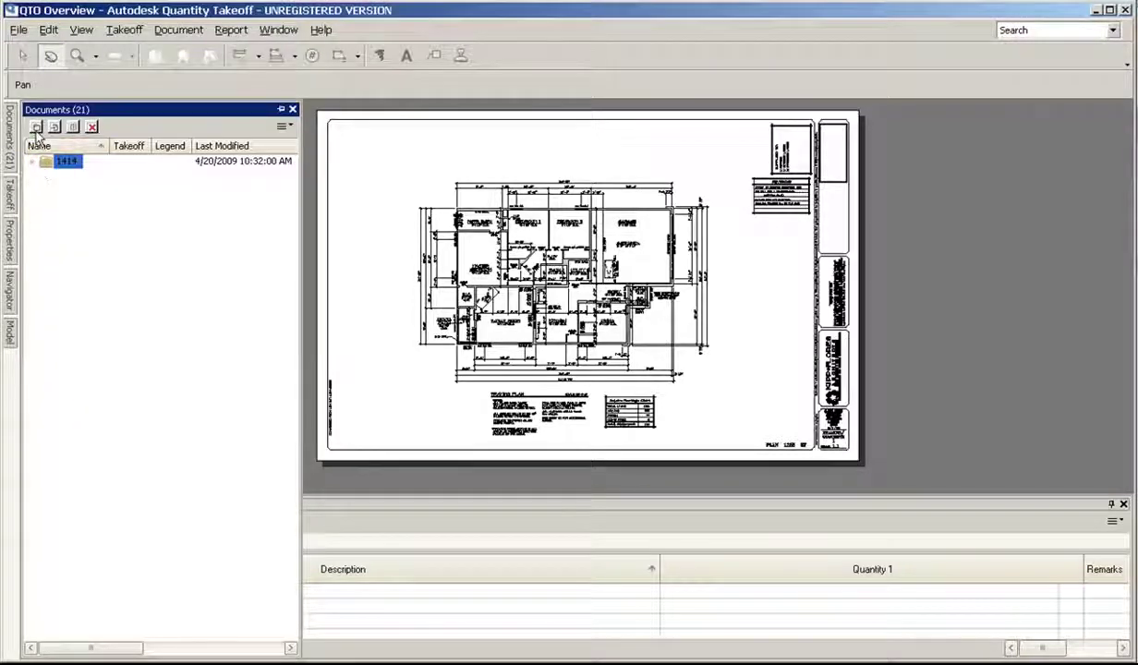
pyautogui.click(32, 163)
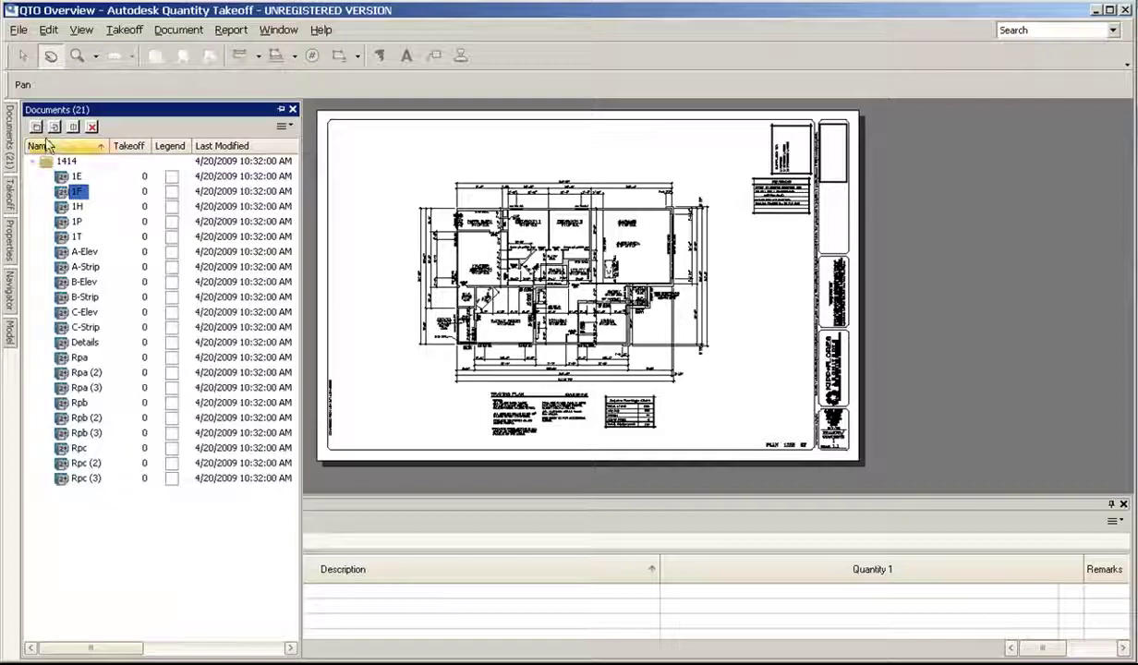
pyautogui.click(36, 127)
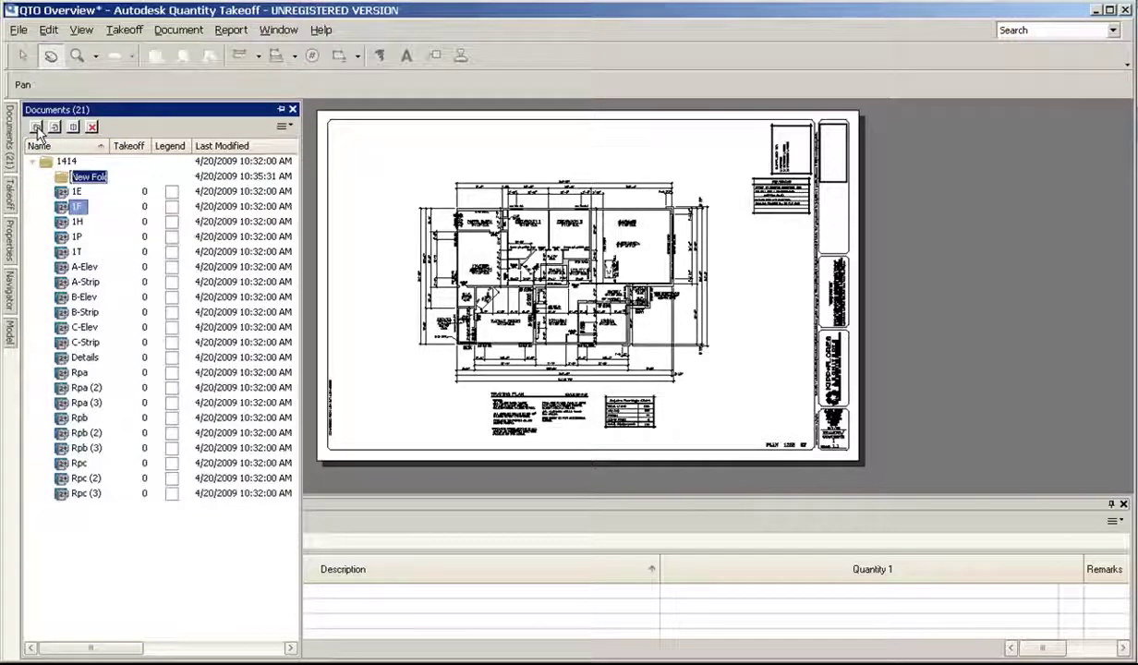
pyautogui.write('Floor Plan')
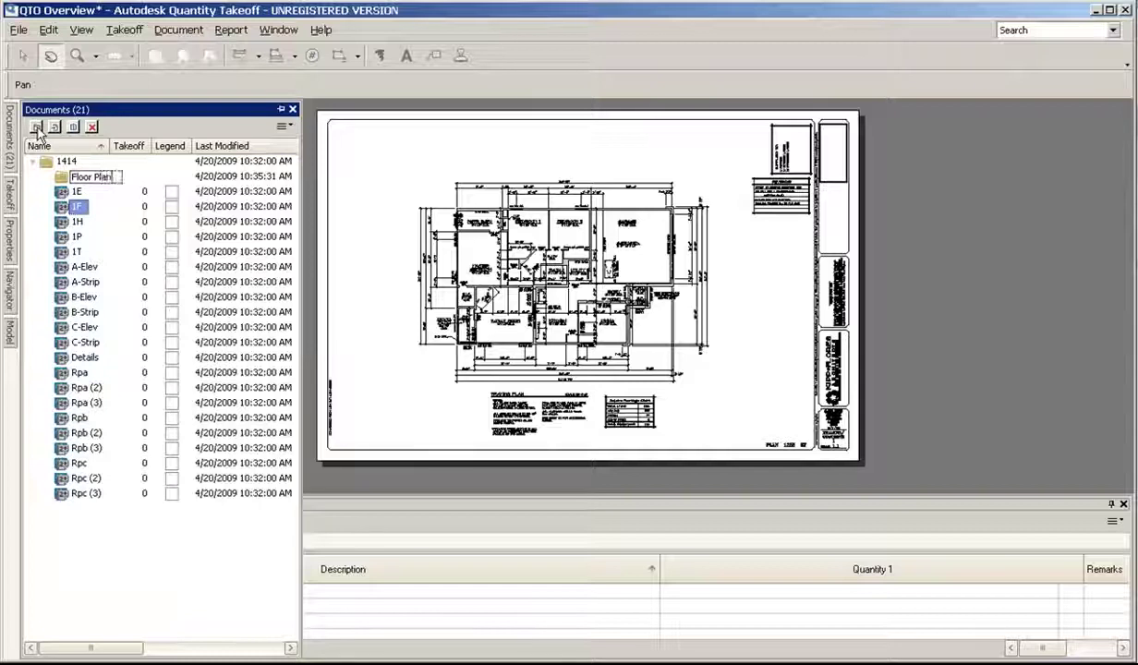
pyautogui.press('Return')
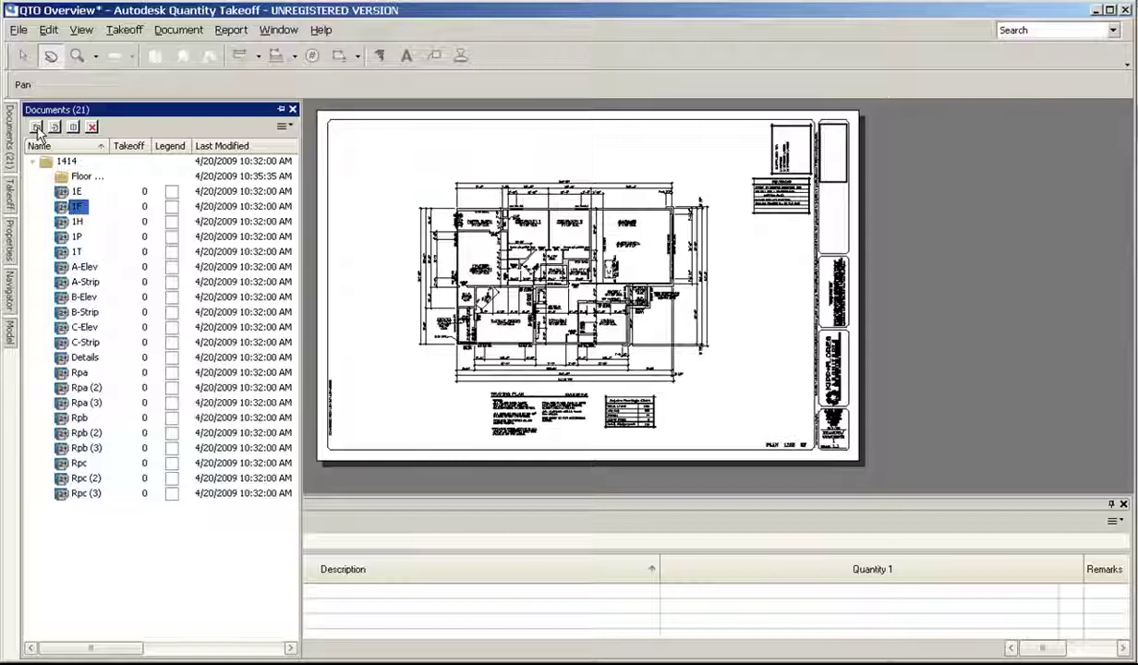
# Step: Create a second folder named 'Top Level Folder'
pyautogui.click(61, 161)
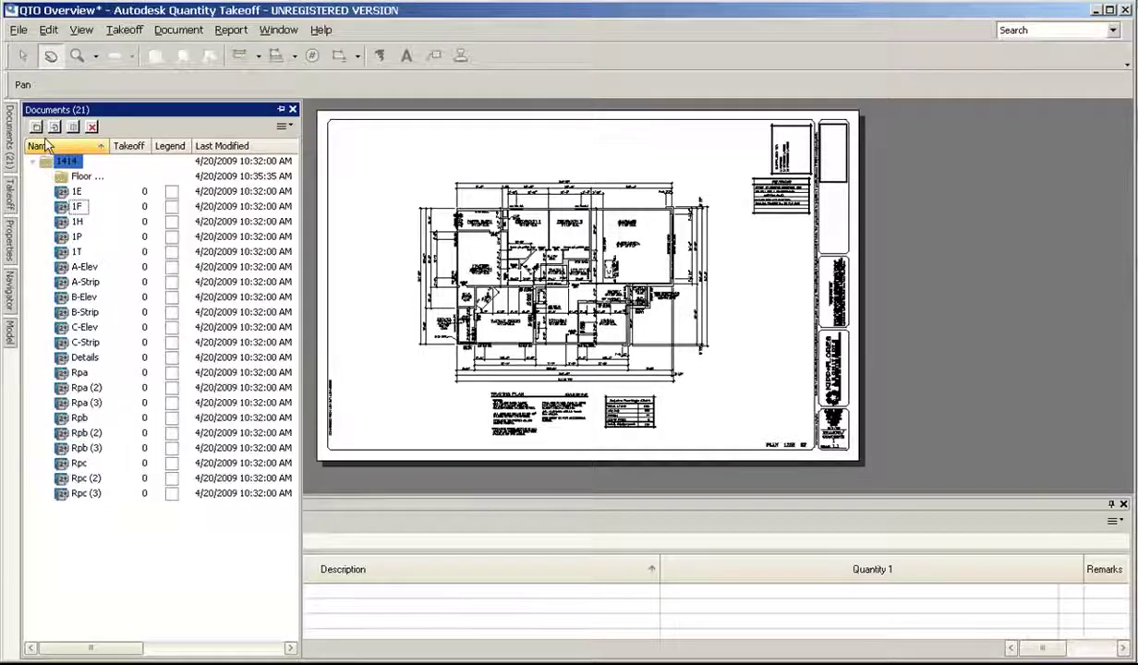
pyautogui.click(78, 530)
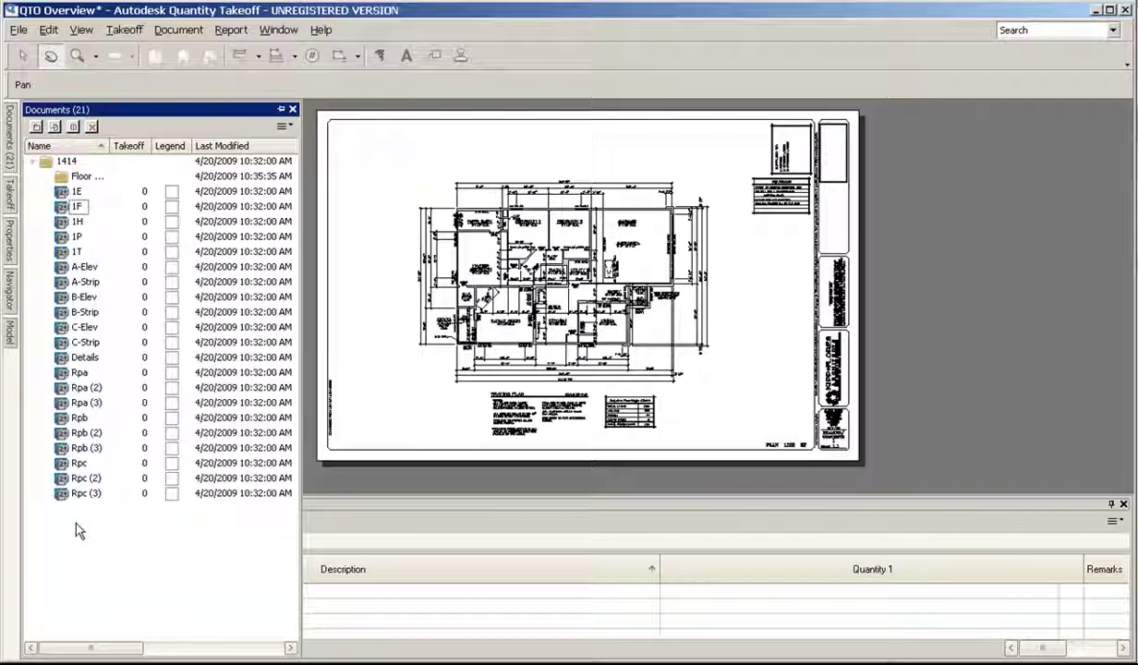
pyautogui.click(36, 127)
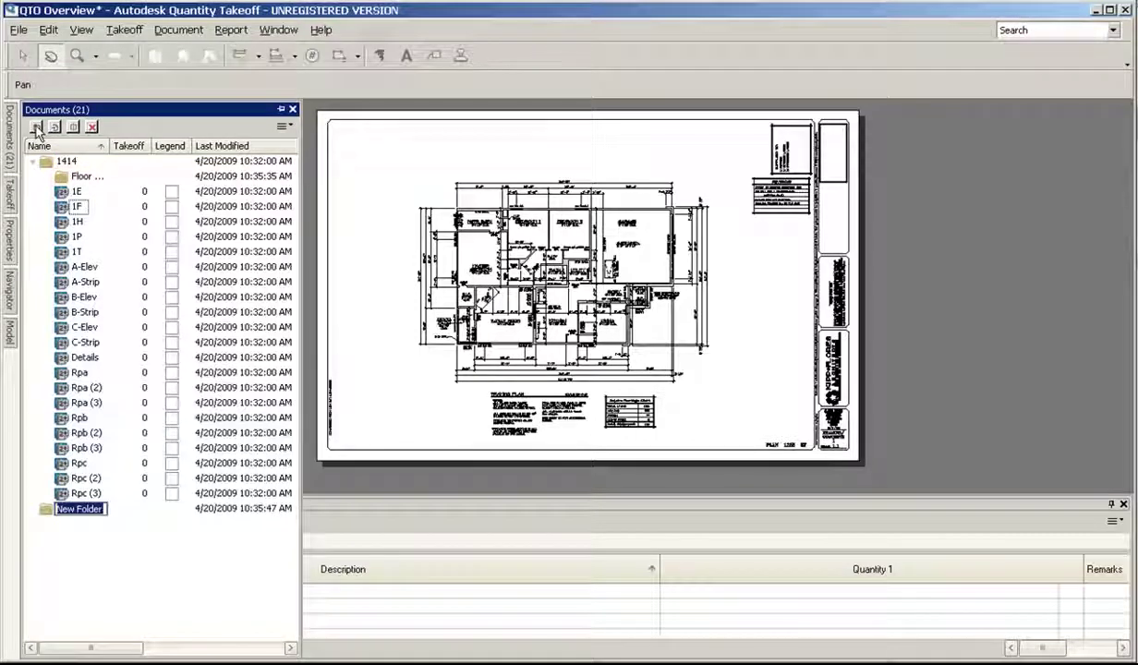
pyautogui.write('Top')
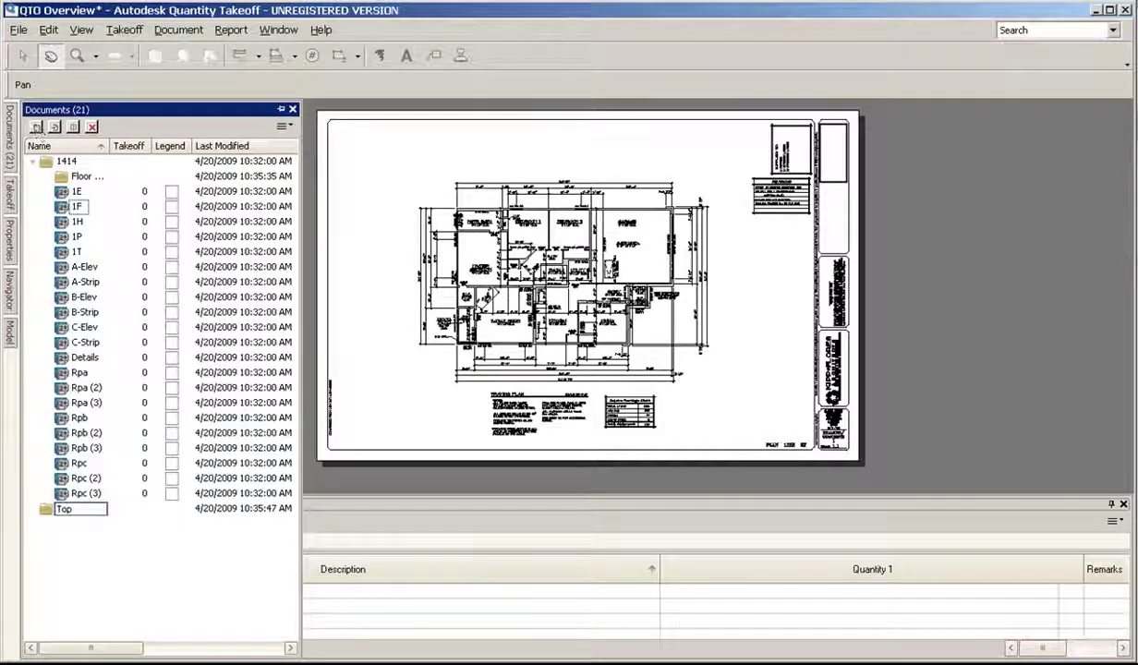
pyautogui.write(' Level Folder')
pyautogui.press('Return')
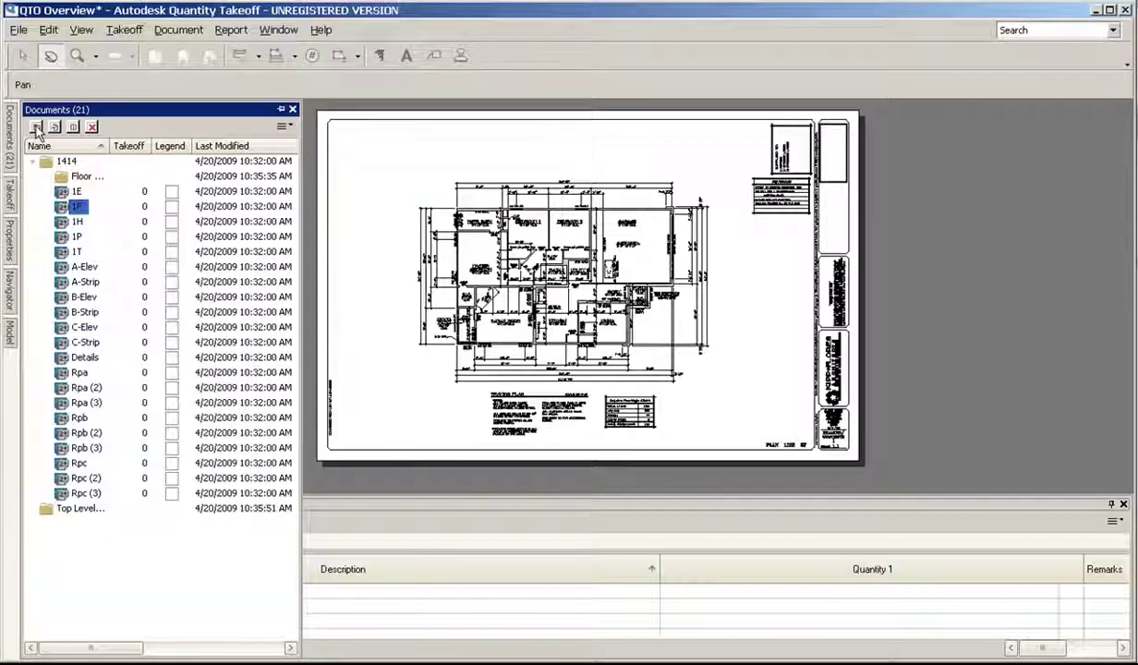
# Step: Move the Top Level Folder inside project 1414
pyautogui.click(32, 161)
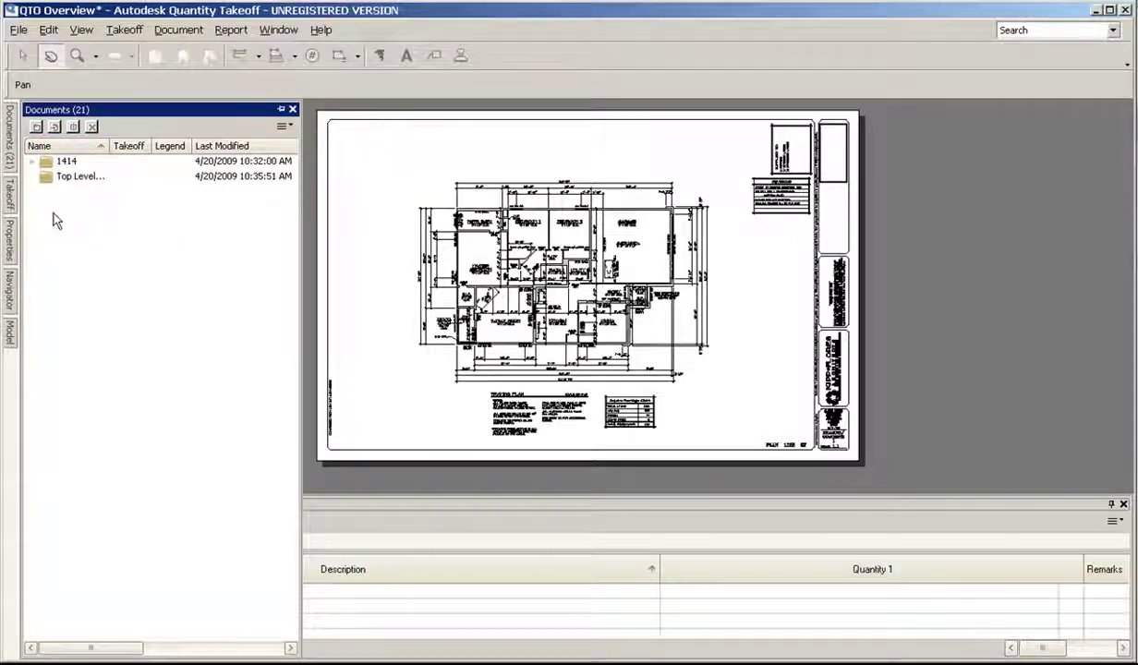
pyautogui.click(58, 163)
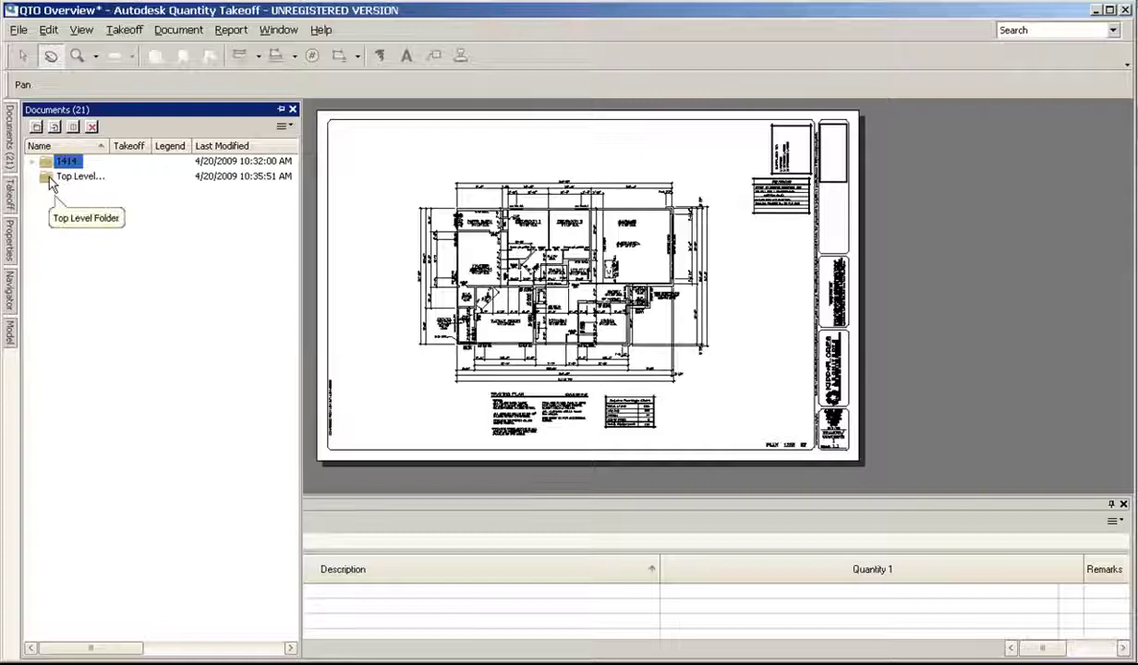
pyautogui.click(64, 176)
pyautogui.moveTo(63, 175); pyautogui.dragTo(132, 146)
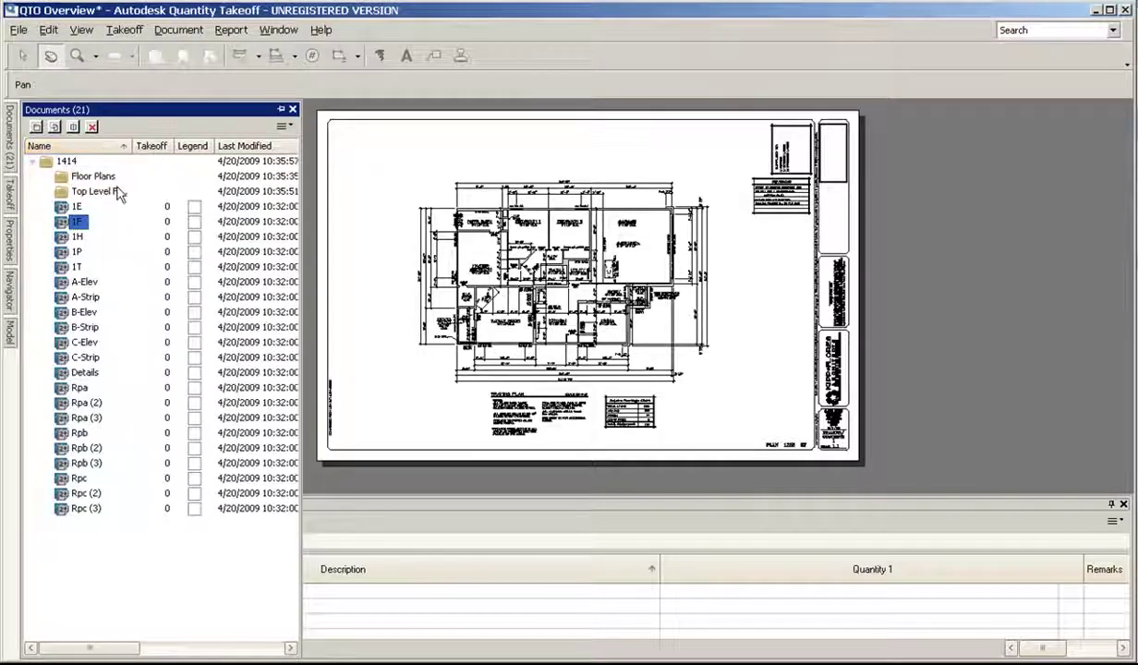
# Step: Move sheets 1E–1T into Floor Plans and A-Elev through Rpc (3) into Top Level Folder
pyautogui.click(76, 207)
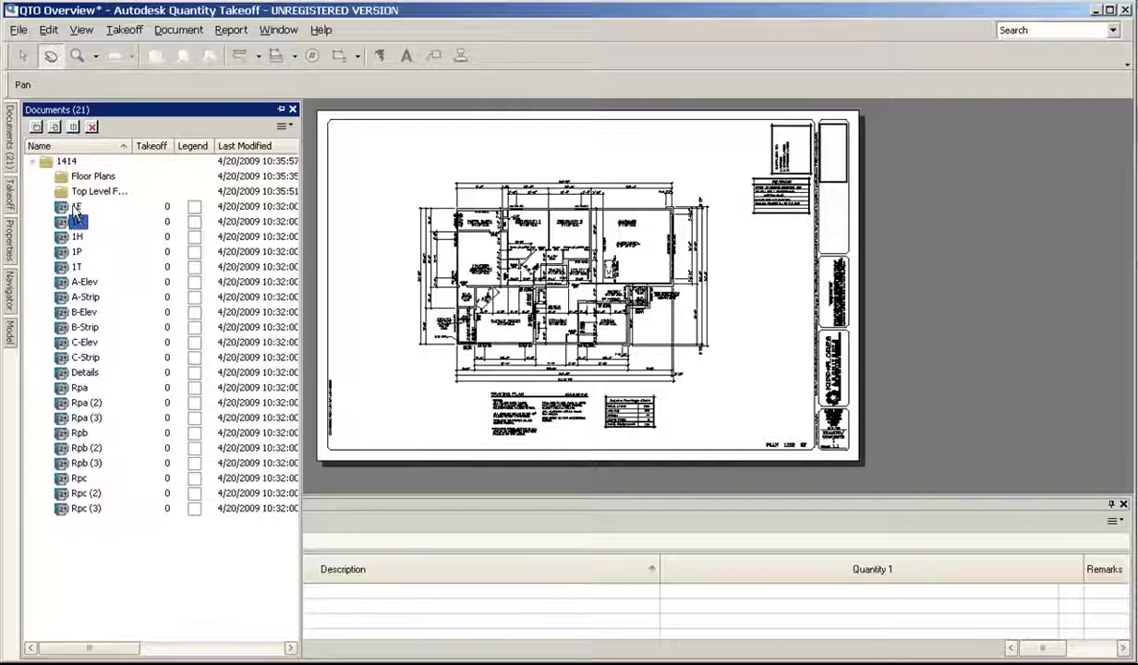
pyautogui.keyDown('shift'); pyautogui.click(73, 267); pyautogui.keyUp('shift')
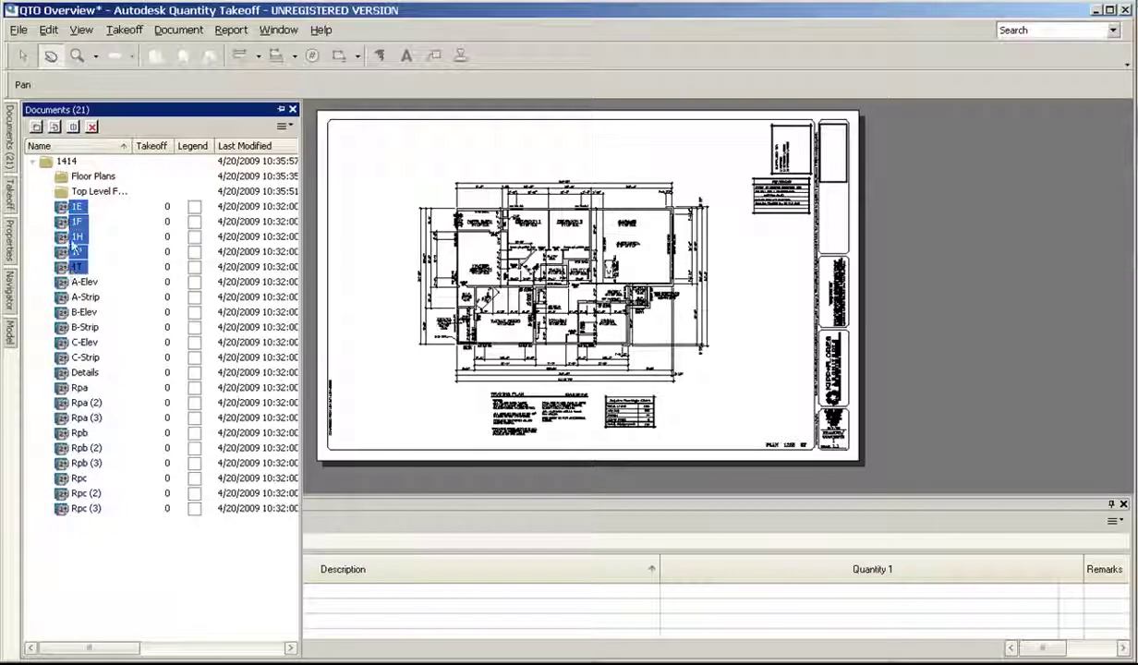
pyautogui.moveTo(62, 214); pyautogui.dragTo(64, 183)
pyautogui.click(48, 176)
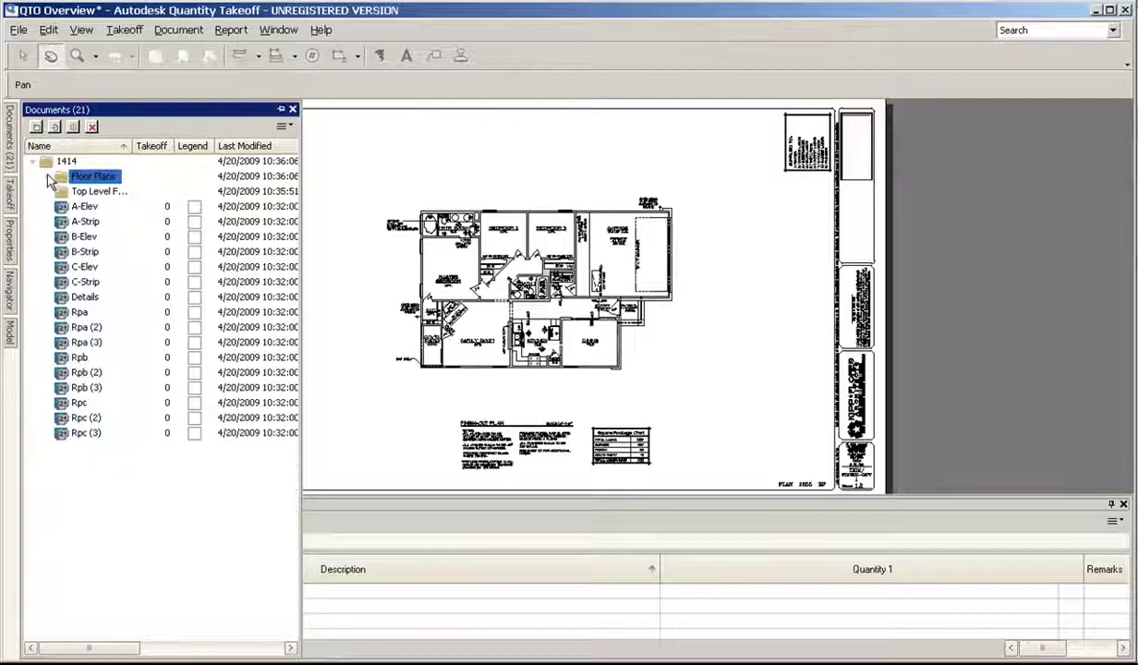
pyautogui.click(67, 209)
pyautogui.keyDown('shift'); pyautogui.click(71, 432); pyautogui.keyUp('shift')
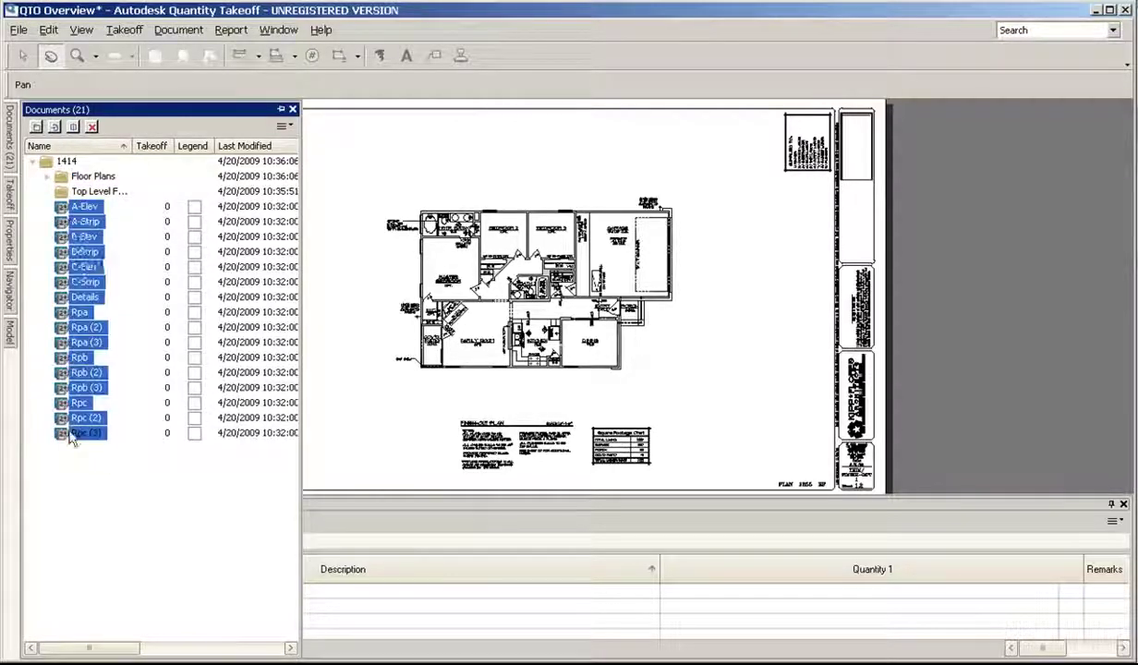
pyautogui.moveTo(72, 275); pyautogui.dragTo(65, 198)
pyautogui.click(47, 189)
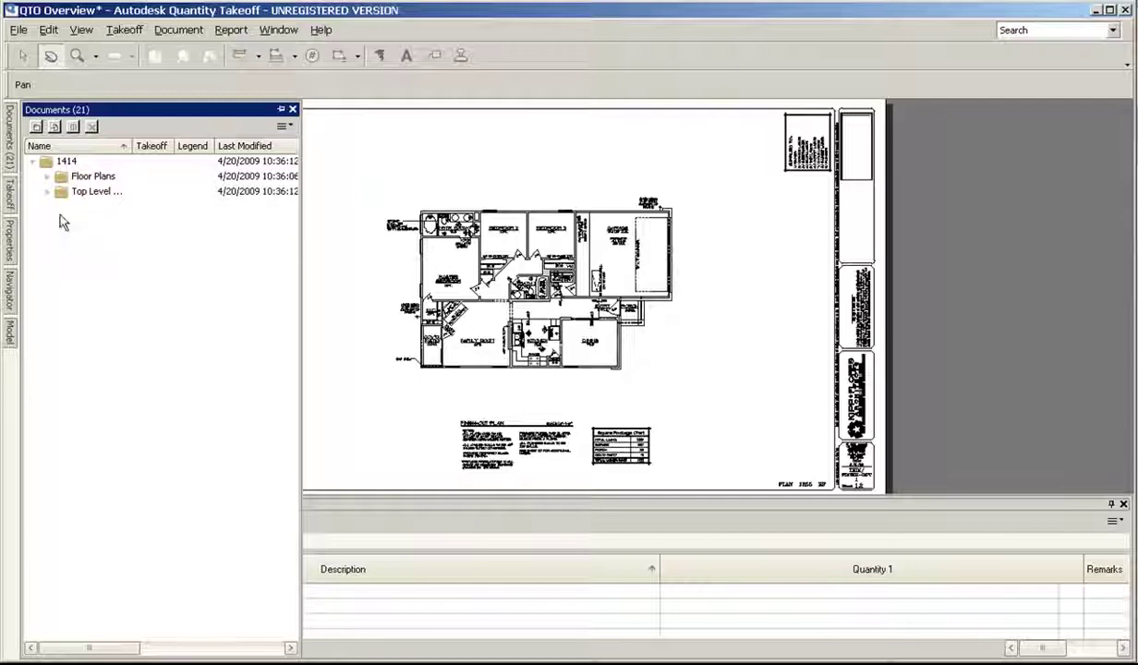
# Step: Show Top Level Folder's sheets as Large Thumbnails and widen the Name column
pyautogui.click(47, 190)
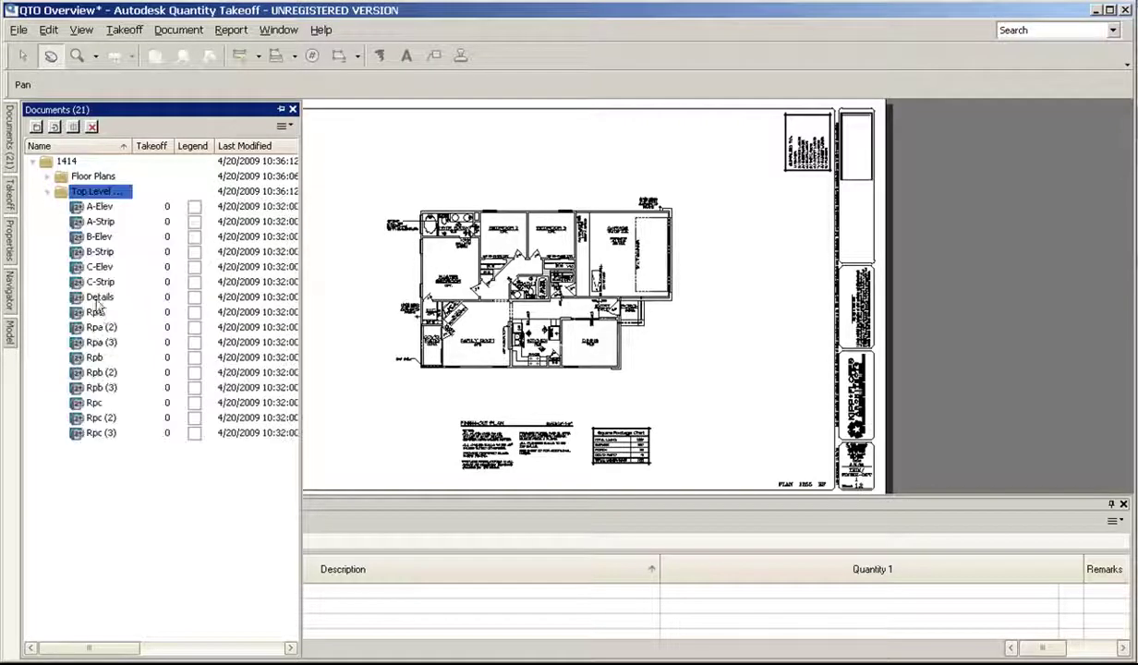
pyautogui.rightClick(65, 202)
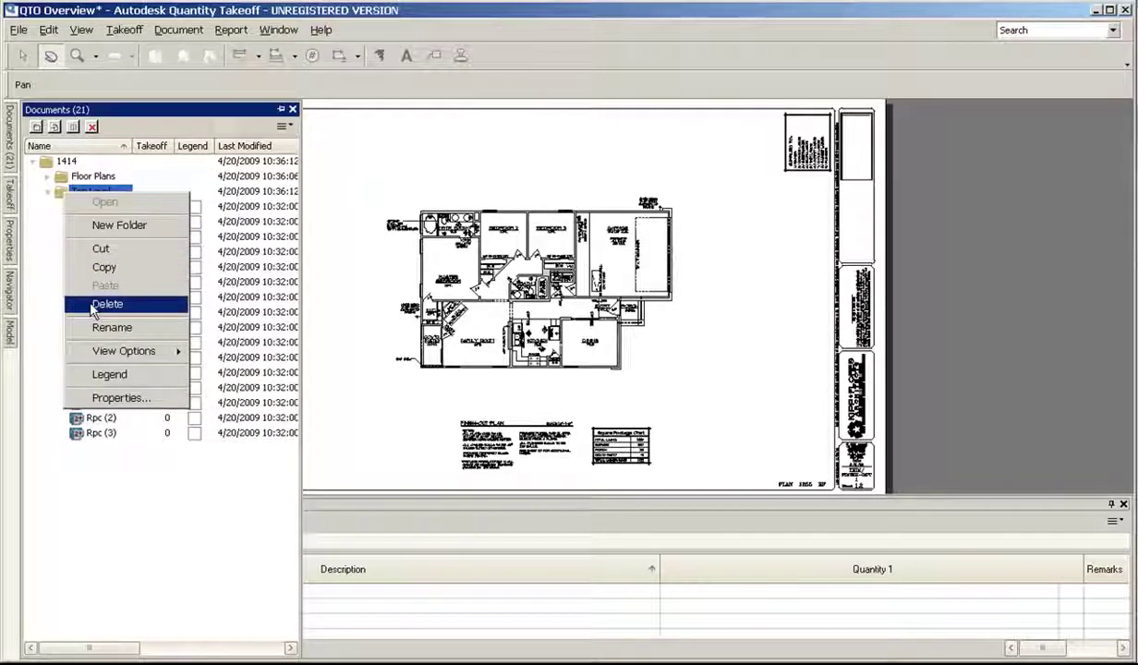
pyautogui.moveTo(103, 351)
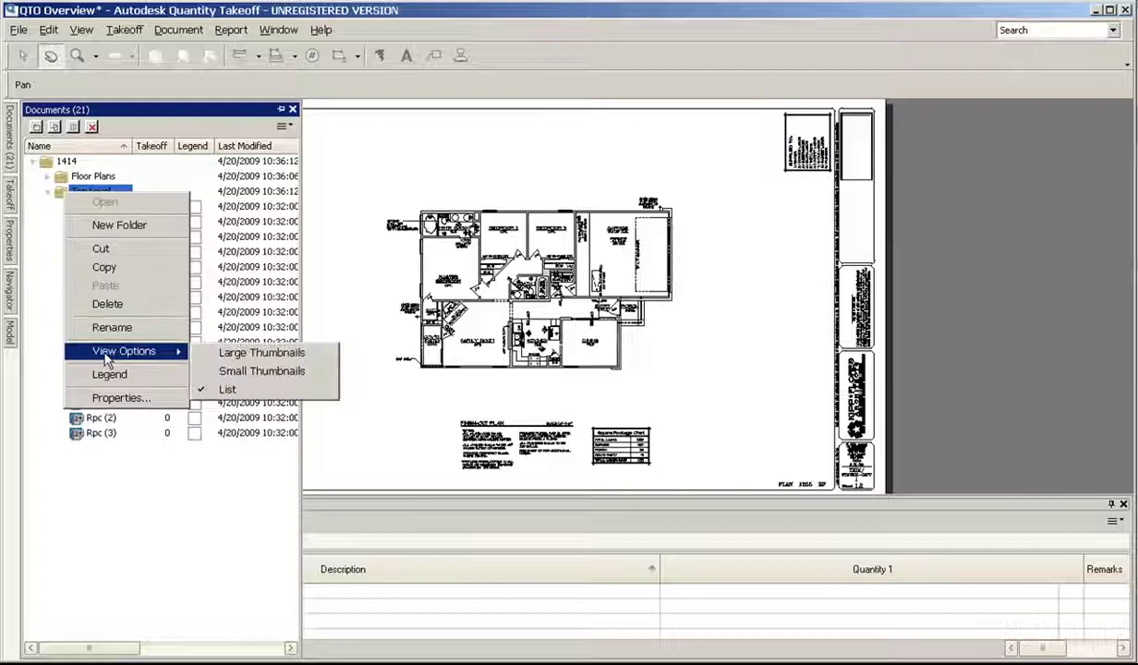
pyautogui.click(249, 353)
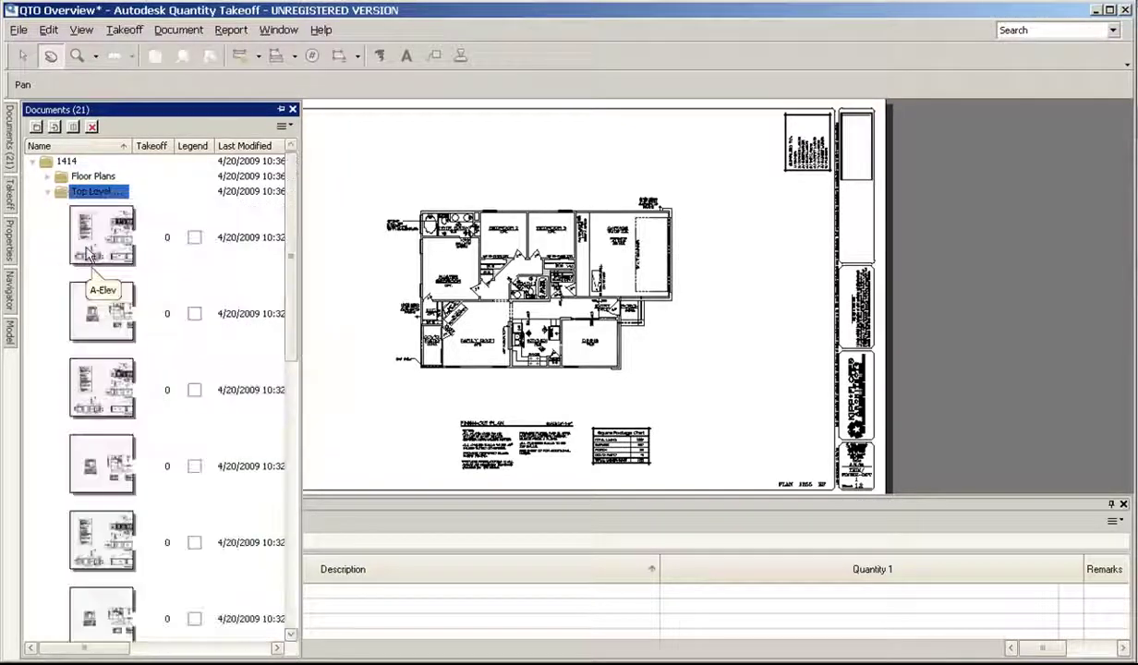
pyautogui.moveTo(290, 316); pyautogui.dragTo(302, 448)
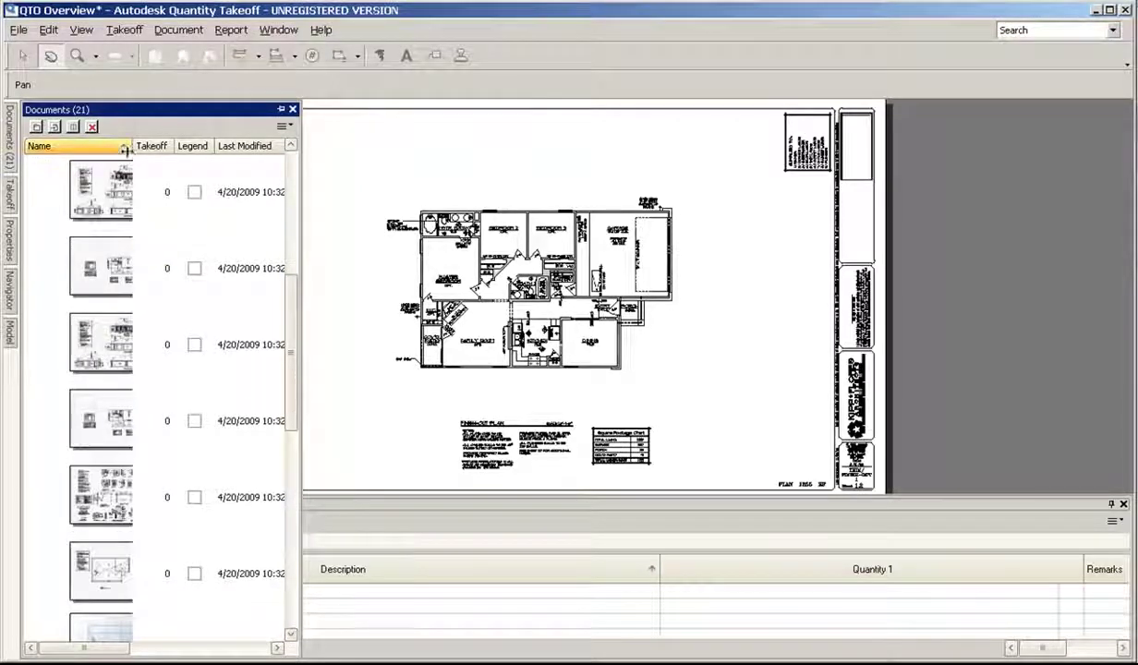
pyautogui.moveTo(129, 148); pyautogui.dragTo(209, 147)
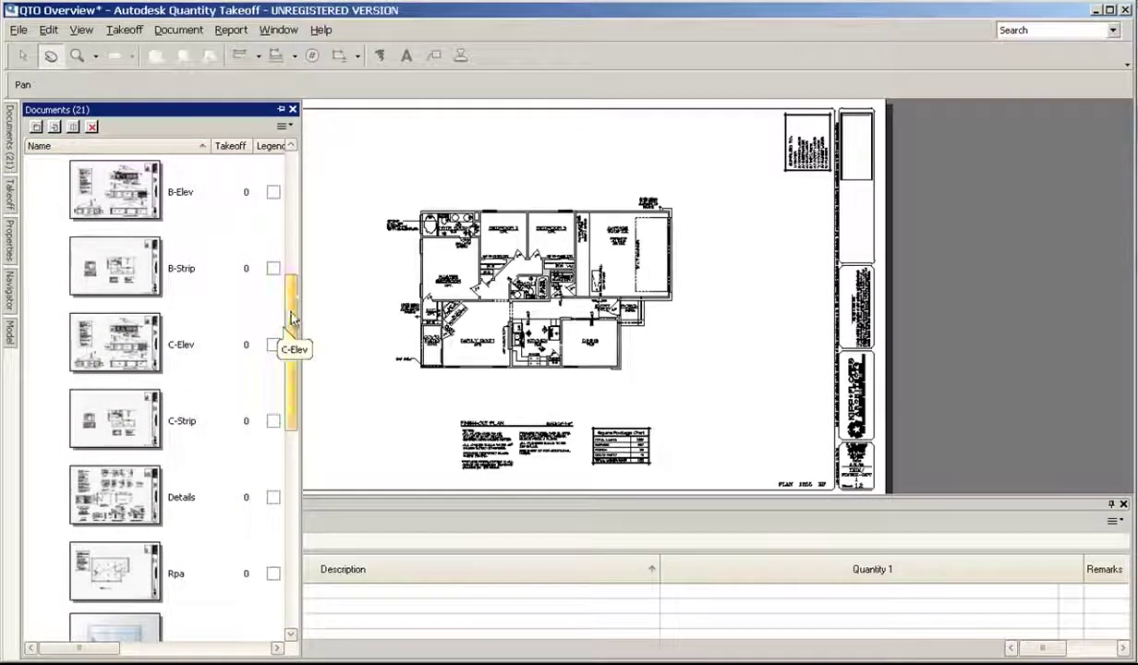
# Step: Collapse Top Level Folder, then view and cancel the Floor Plans folder Properties
pyautogui.moveTo(292, 318); pyautogui.dragTo(291, 181)
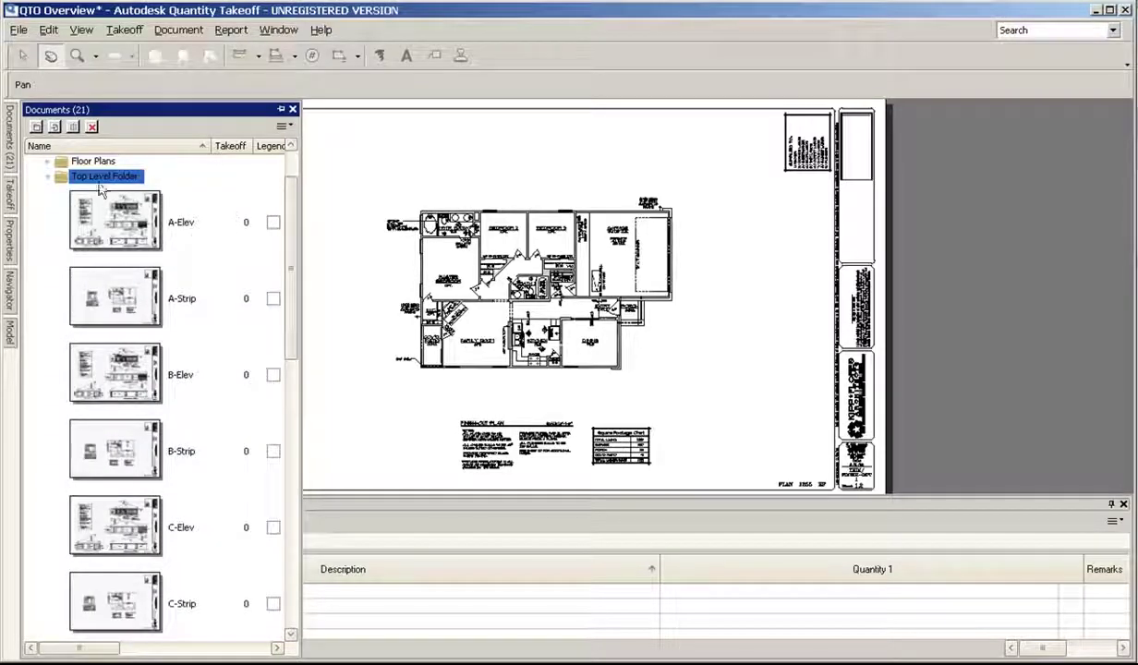
pyautogui.click(51, 180)
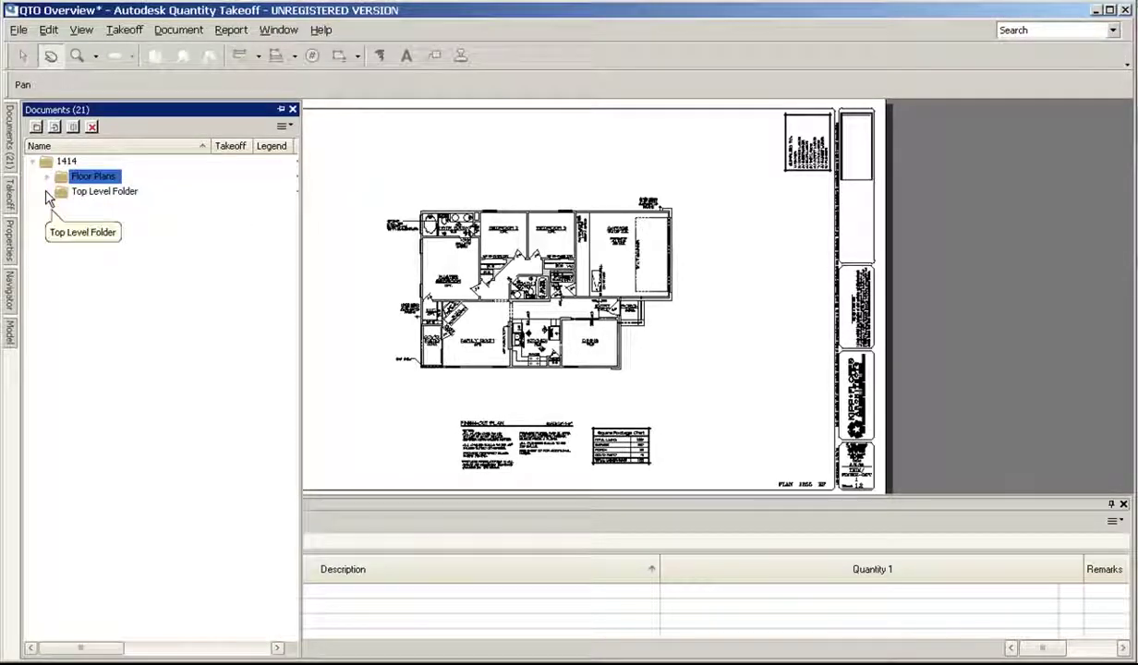
pyautogui.click(288, 126)
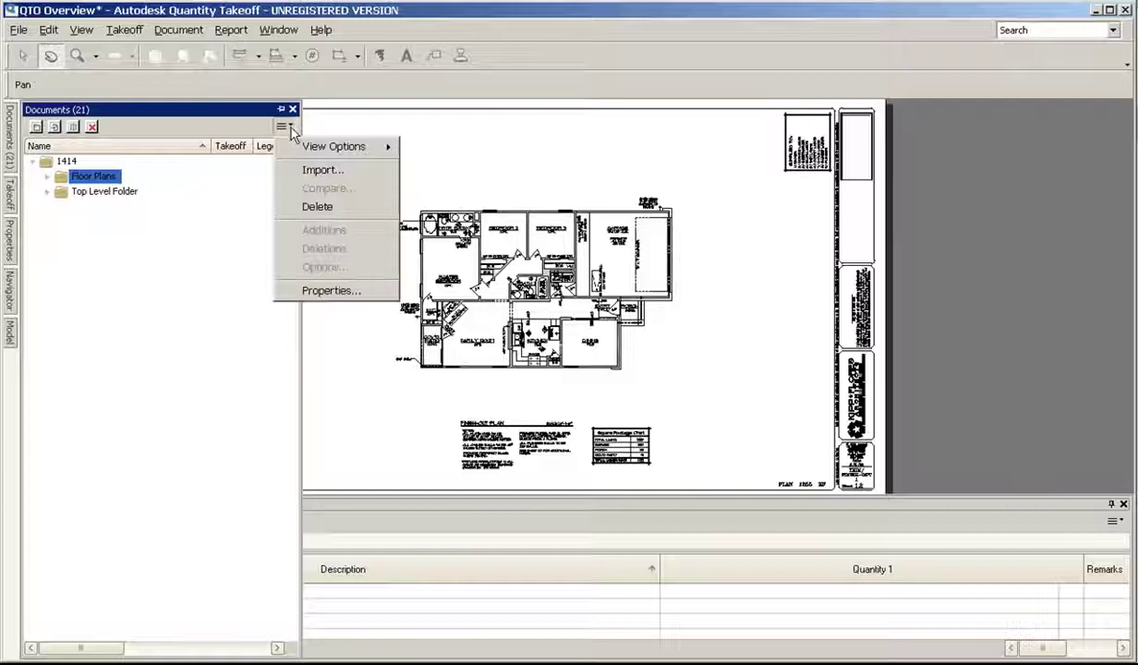
pyautogui.moveTo(300, 155)
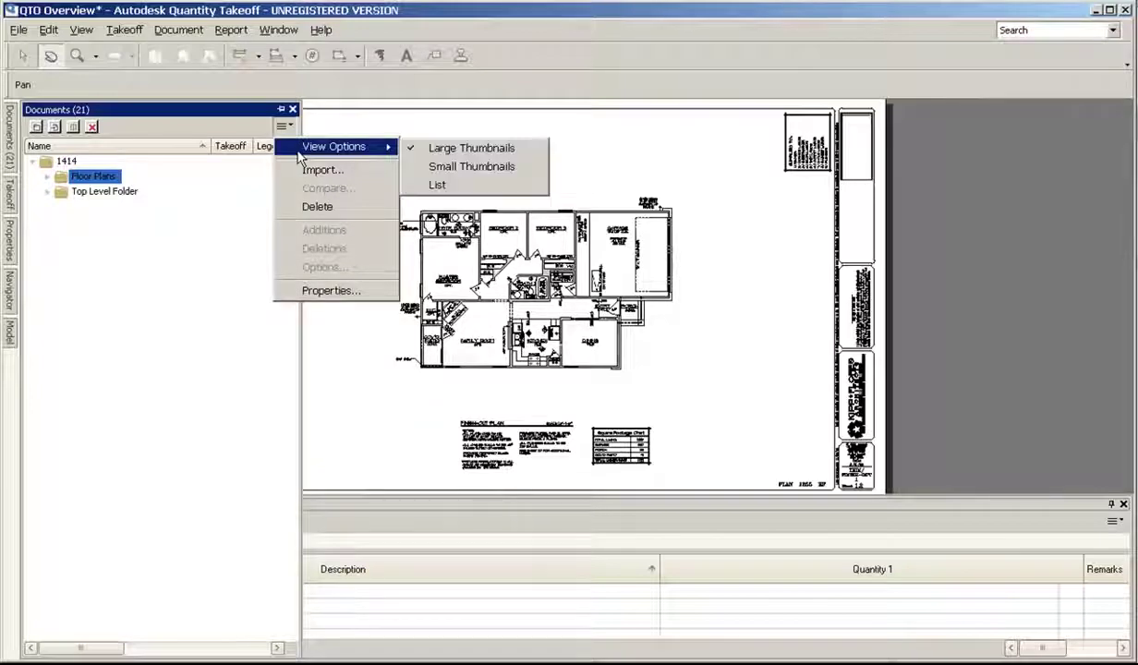
pyautogui.press('Escape')
pyautogui.click(291, 129)
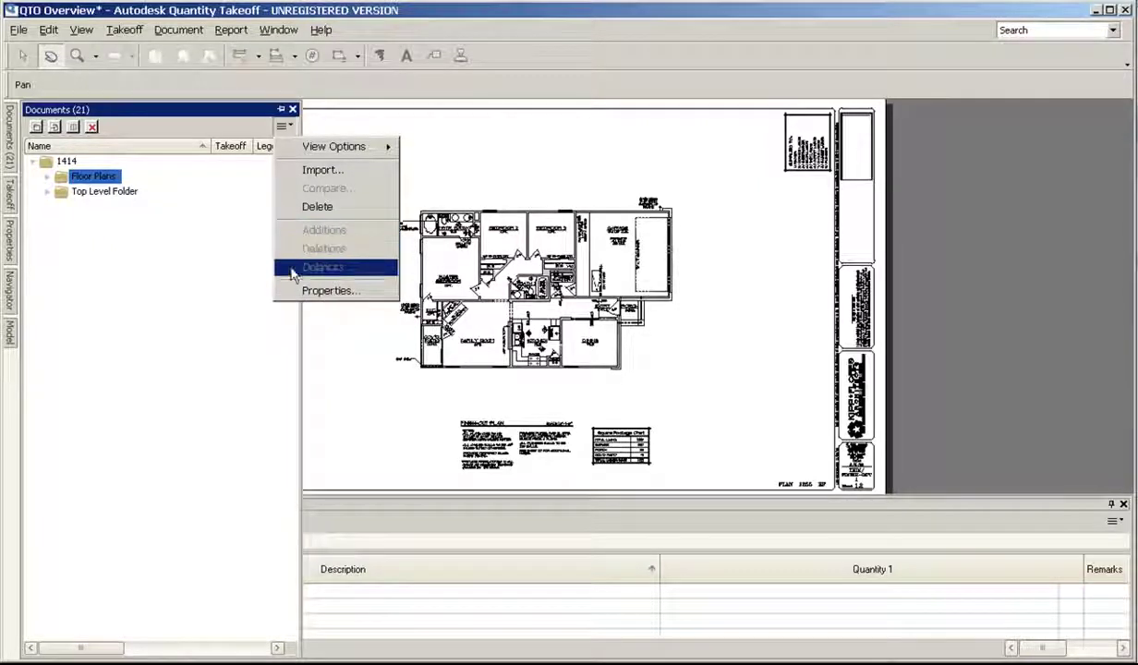
pyautogui.click(314, 291)
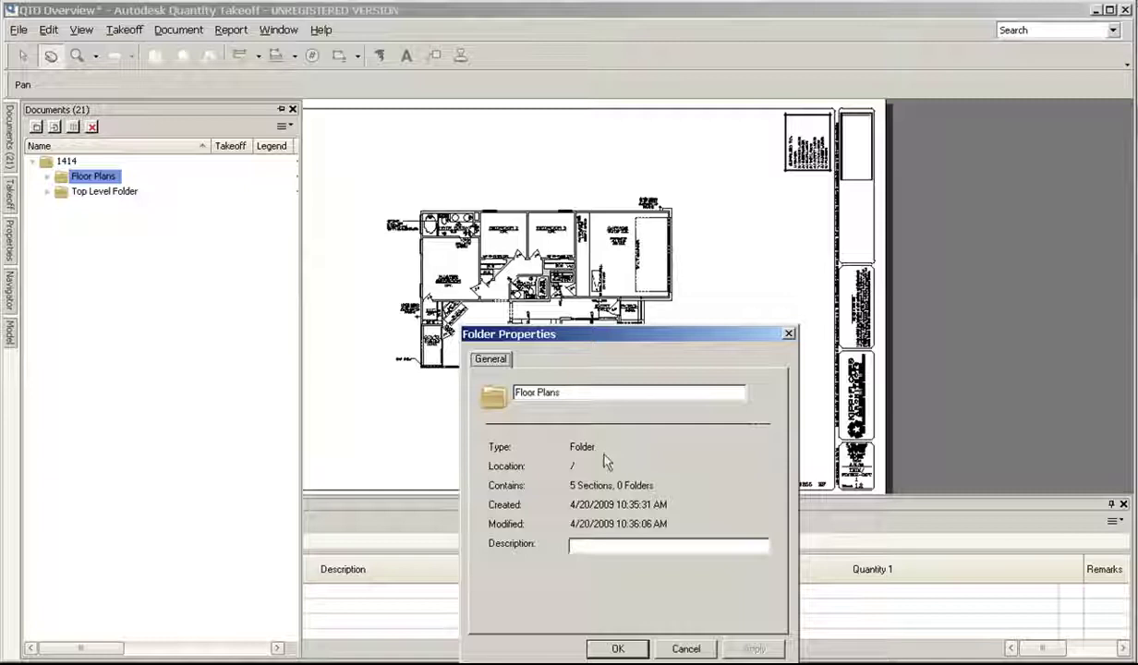
pyautogui.click(683, 646)
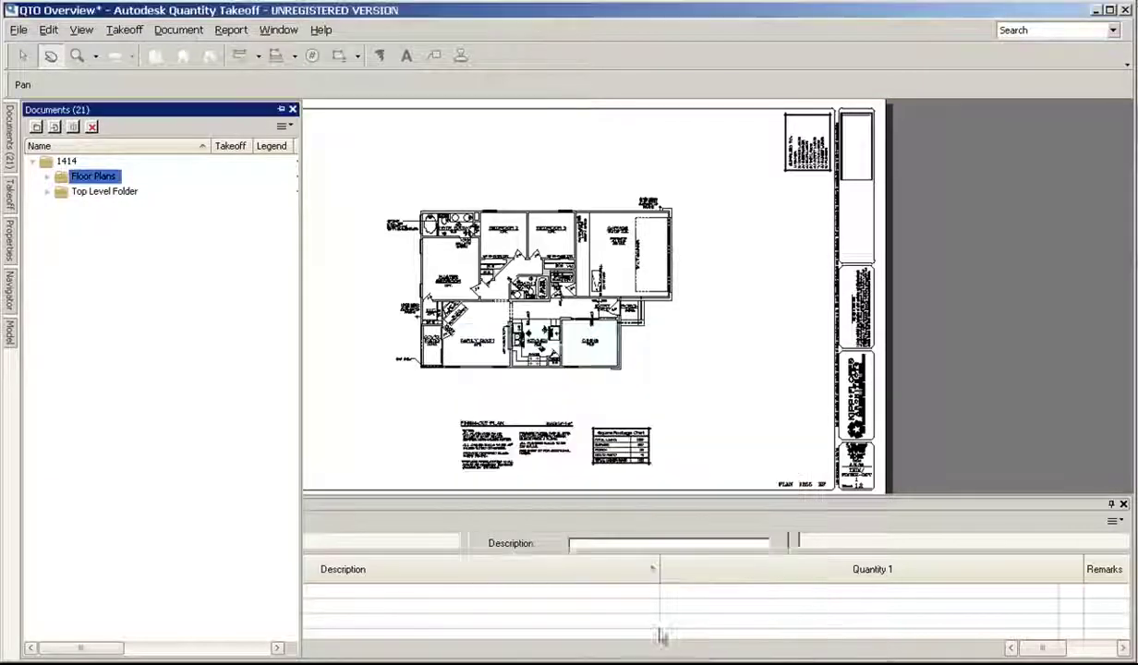
# Step: Open sheet 1H from Floor Plans and tick its Legend checkbox
pyautogui.click(47, 176)
pyautogui.click(104, 213)
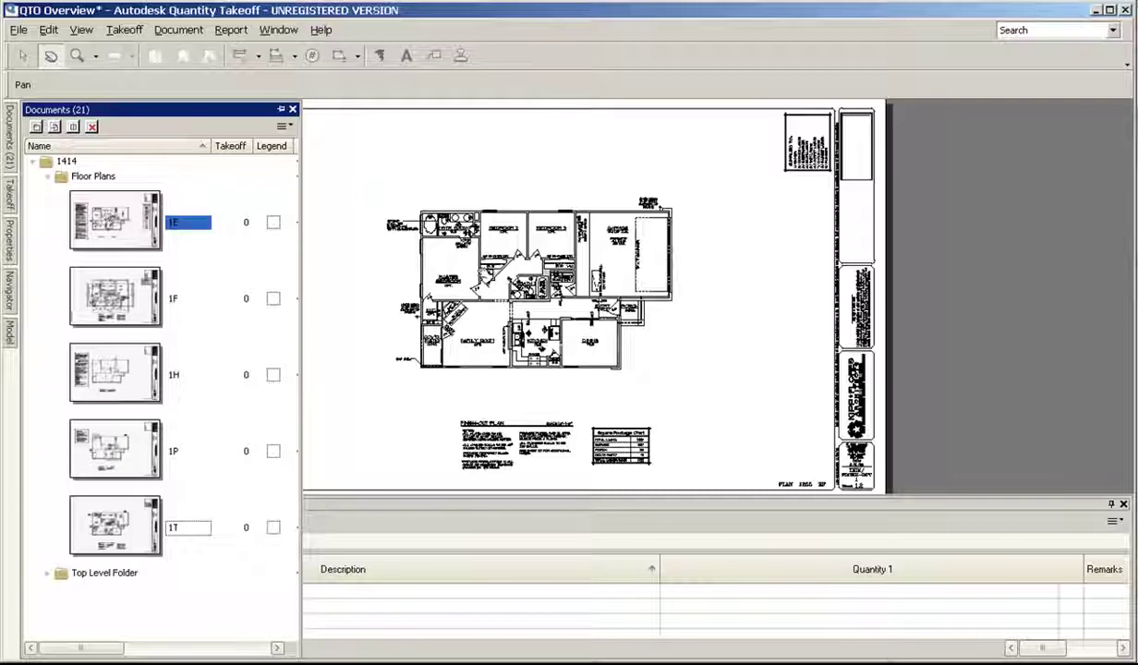
pyautogui.click(109, 378)
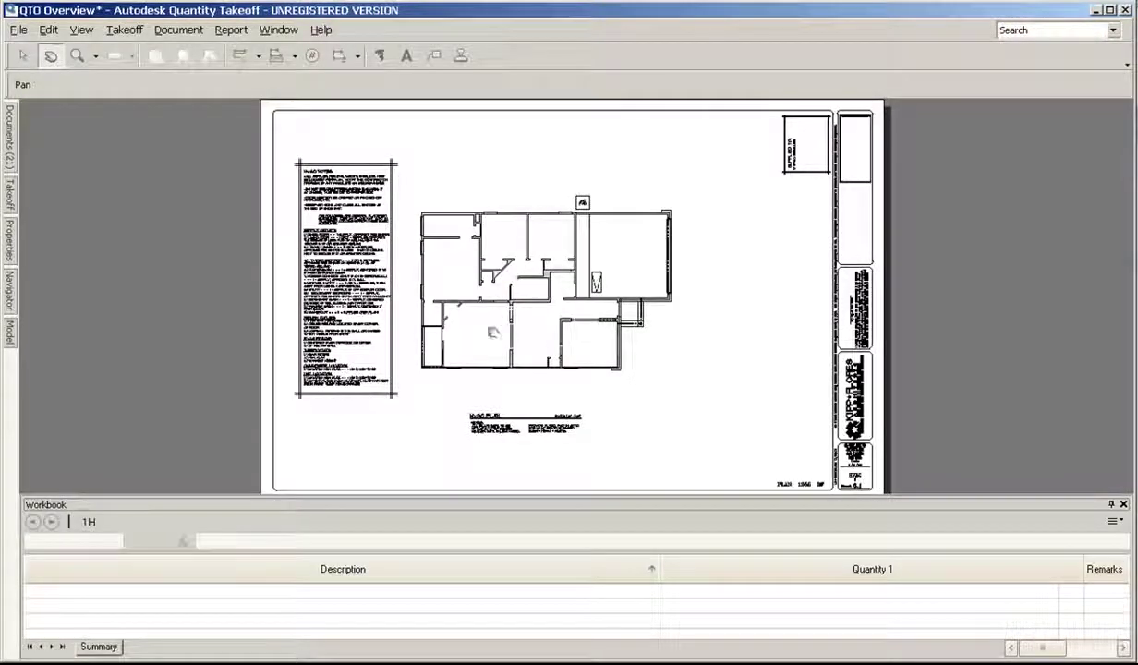
pyautogui.moveTo(10, 133)
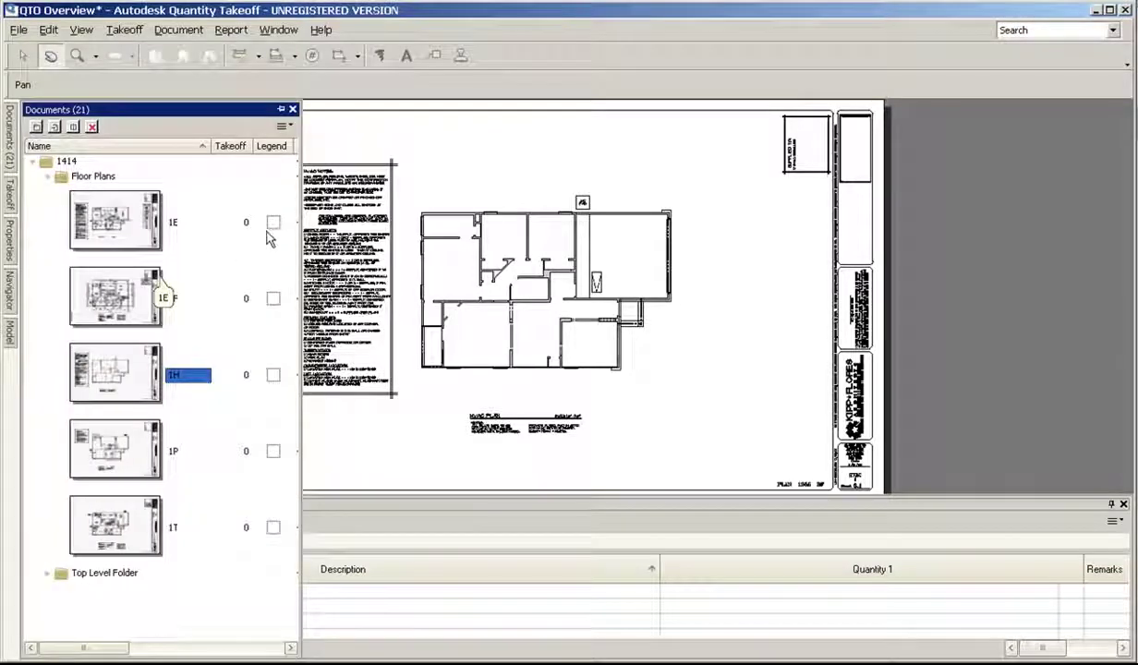
pyautogui.moveTo(211, 145); pyautogui.dragTo(180, 145)
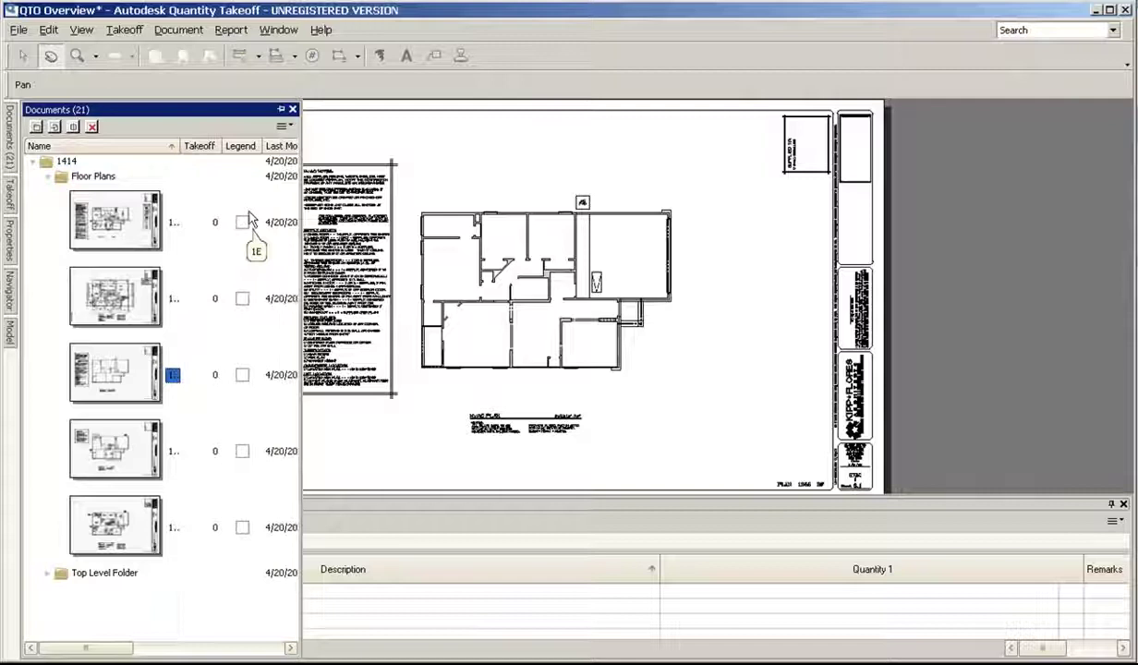
pyautogui.click(244, 376)
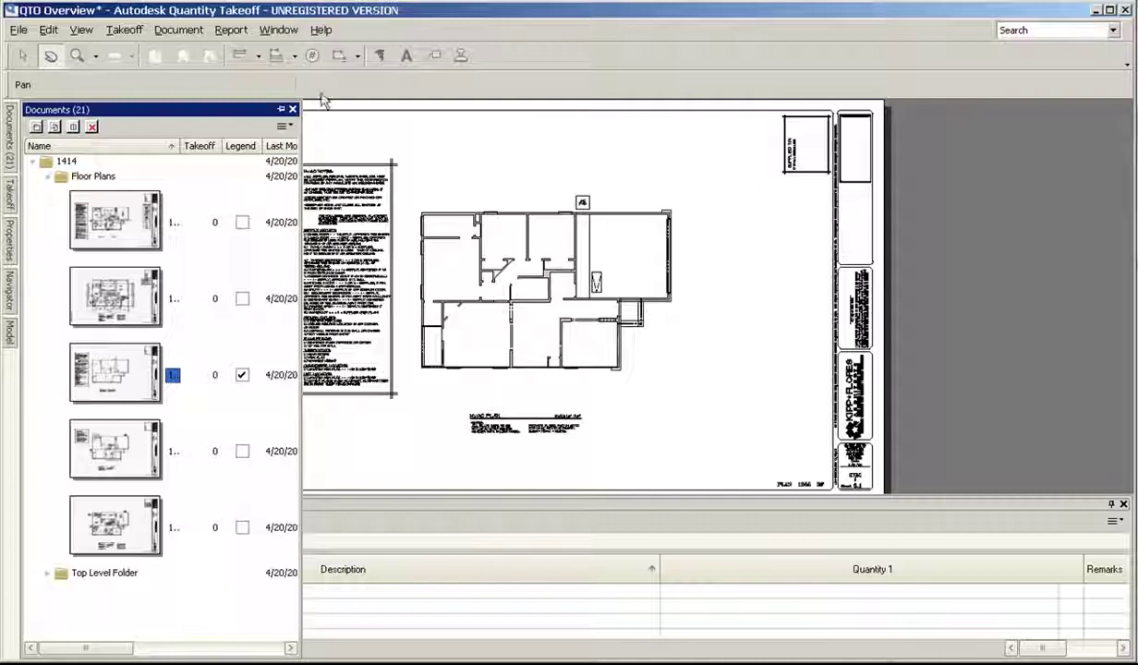
# Step: Draw a rectangular polyline area over the upper building and move its Area label aside
pyautogui.click(275, 57)
pyautogui.click(423, 215)
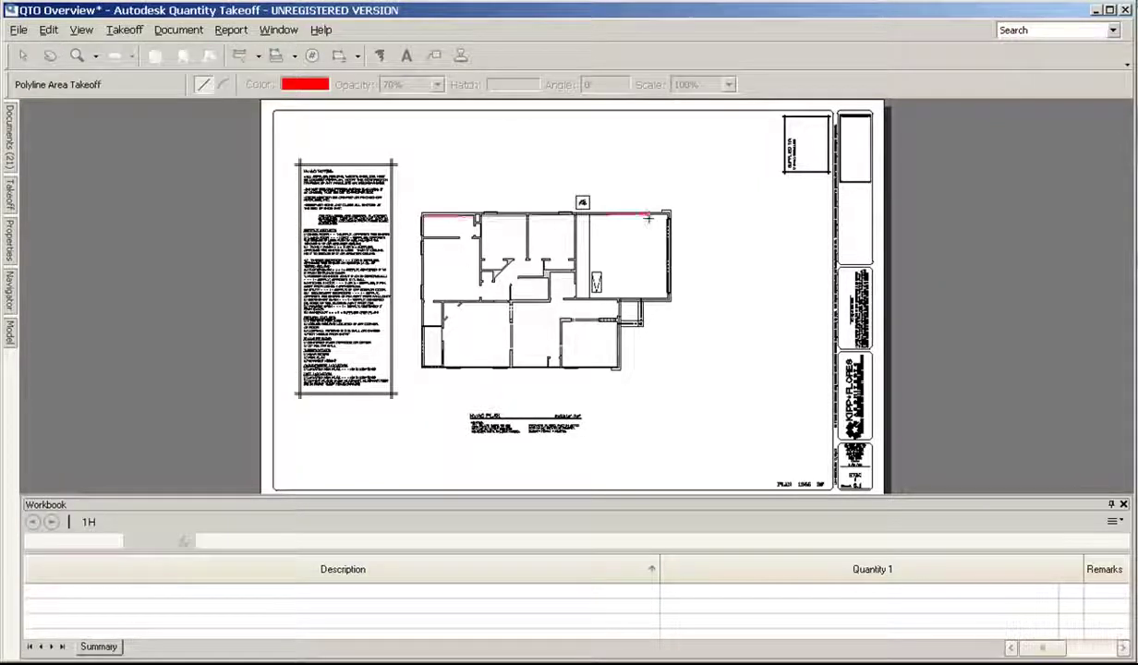
pyautogui.click(670, 216)
pyautogui.click(670, 300)
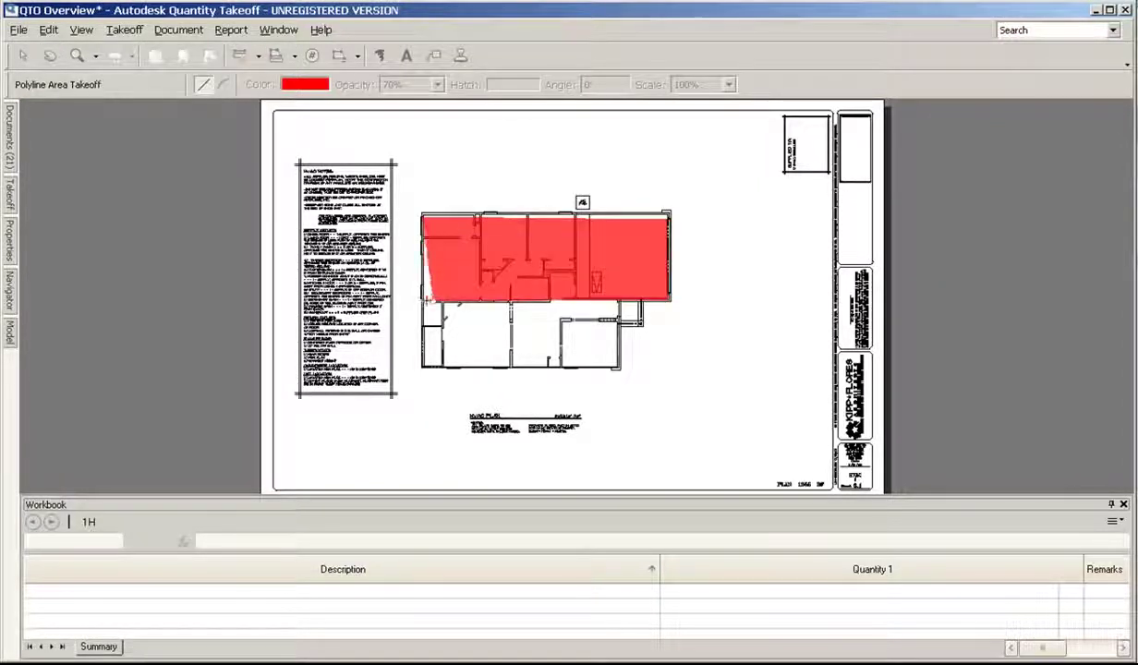
pyautogui.doubleClick(423, 300)
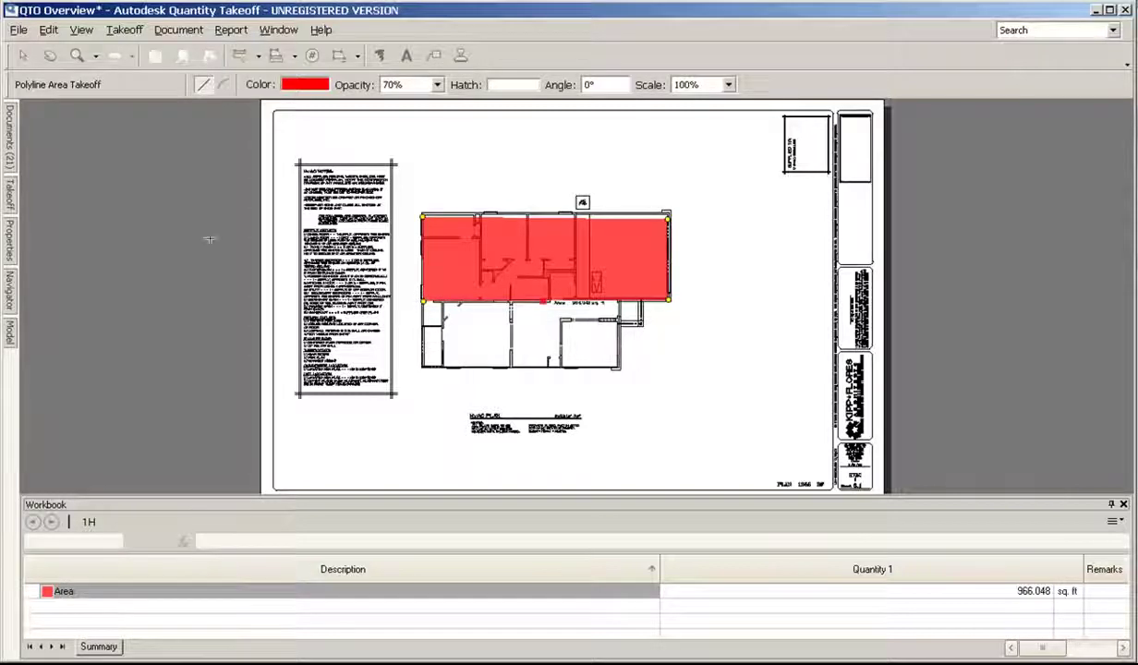
pyautogui.scroll(3, 549, 308)
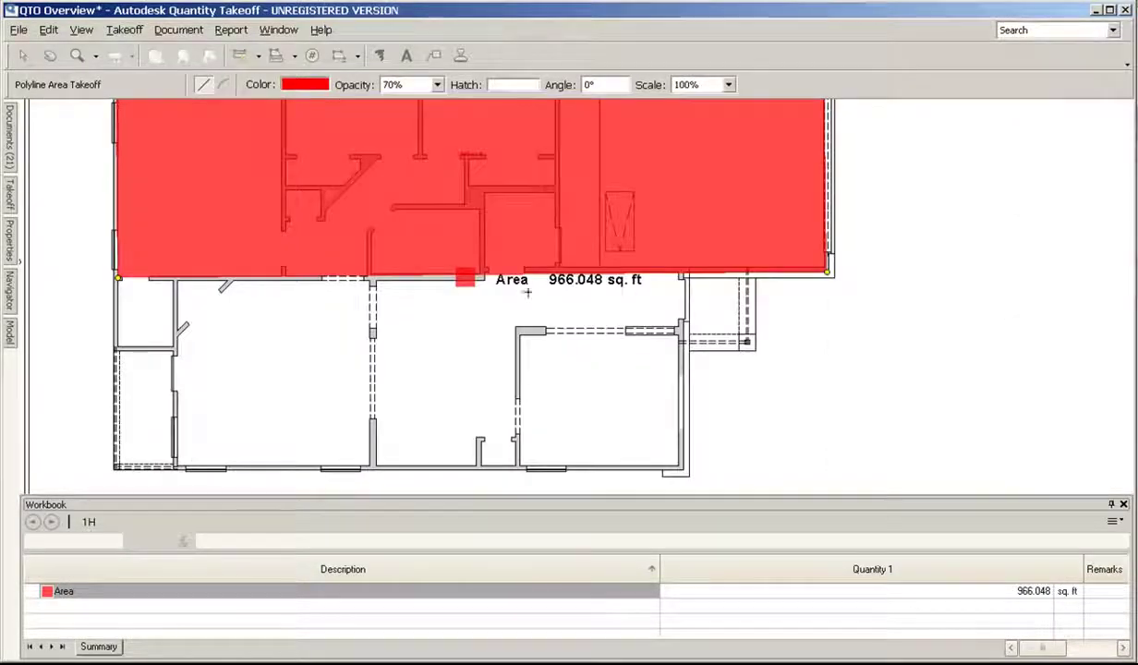
pyautogui.click(23, 55)
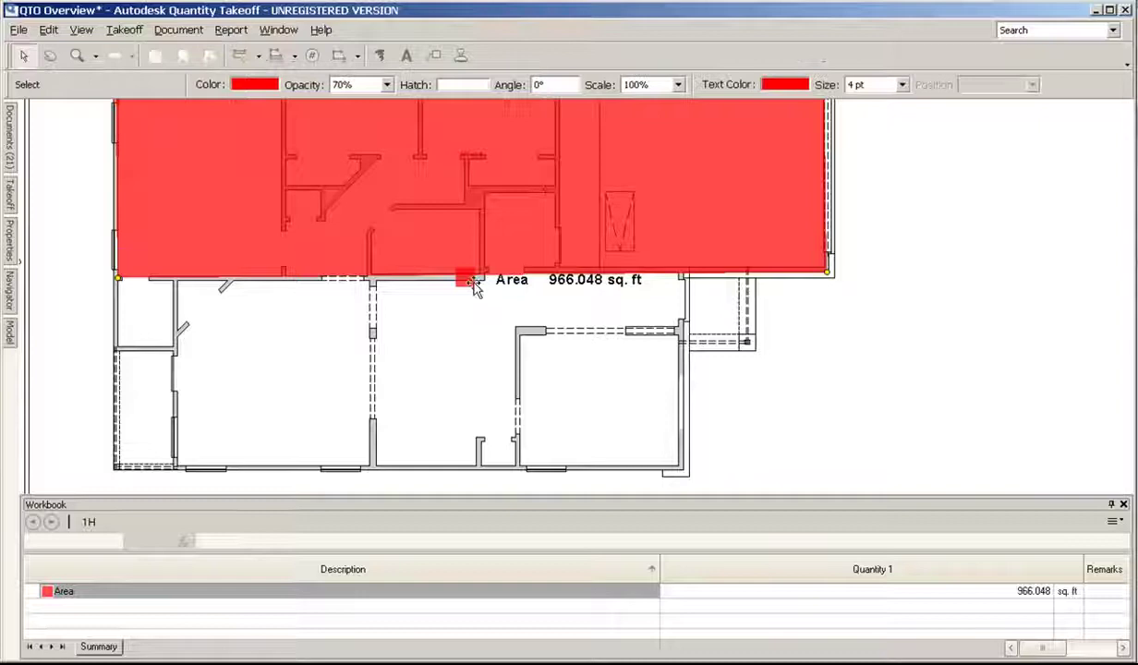
pyautogui.moveTo(466, 279)
pyautogui.mouseDown()
pyautogui.moveTo(661, 341)
pyautogui.moveTo(870, 360)
pyautogui.moveTo(907, 328)
pyautogui.mouseUp()
pyautogui.click(792, 389)
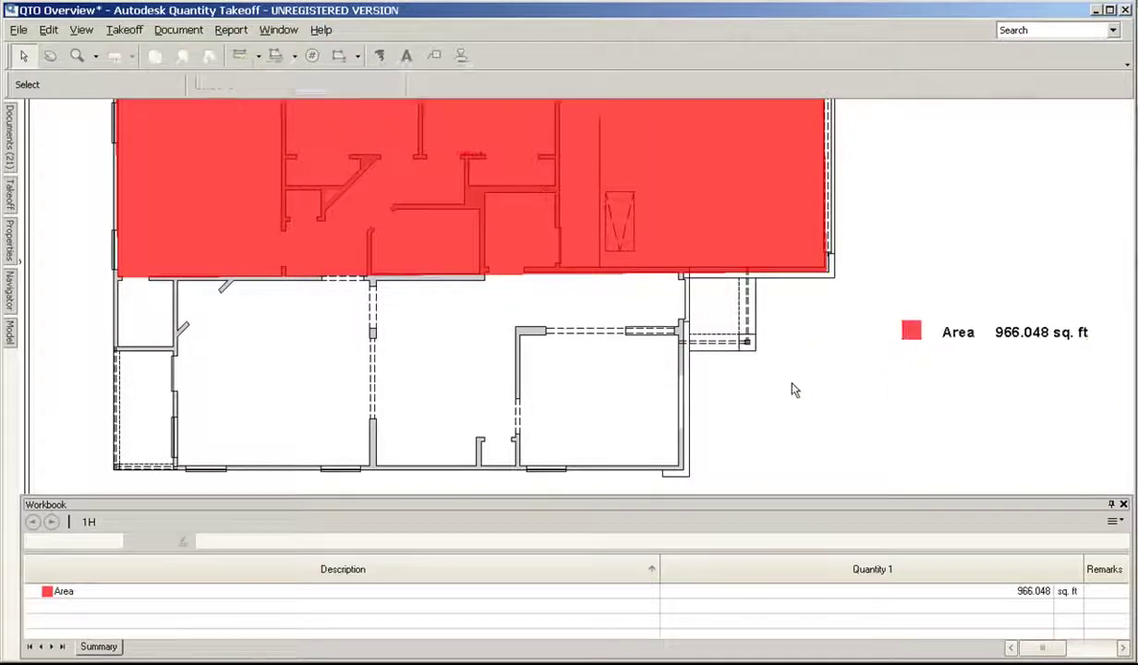
pyautogui.scroll(-2, 793, 389)
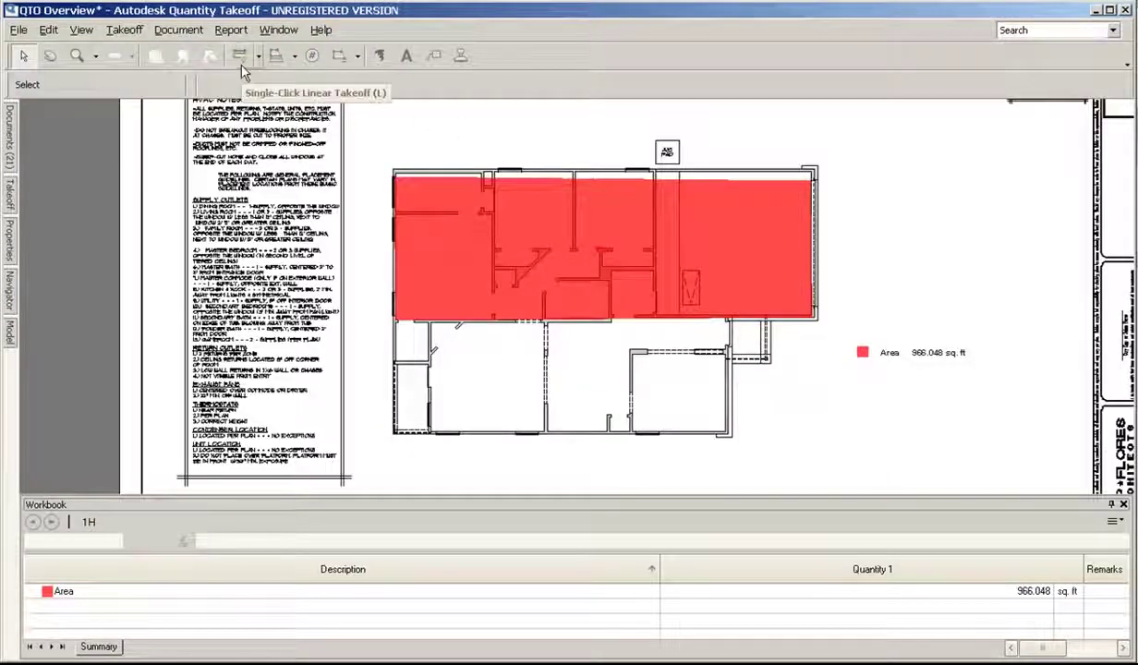
# Step: Outline the lower half of the plan, extending the area to 1,580.168 sq ft
pyautogui.click(275, 56)
pyautogui.click(395, 321)
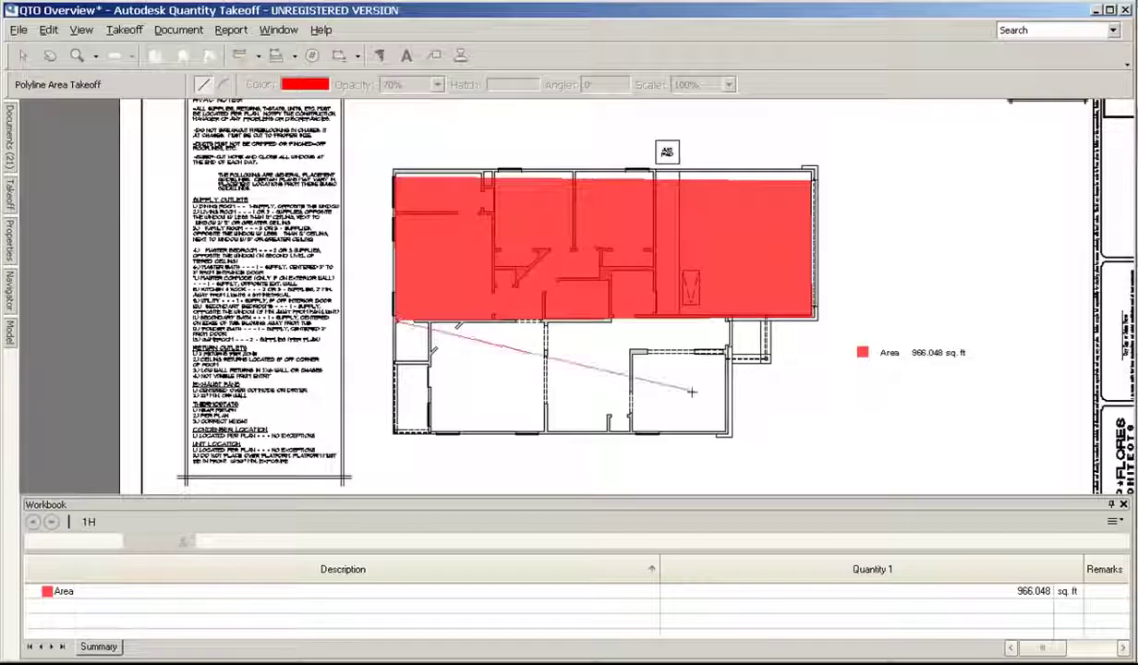
pyautogui.click(730, 320)
pyautogui.click(729, 433)
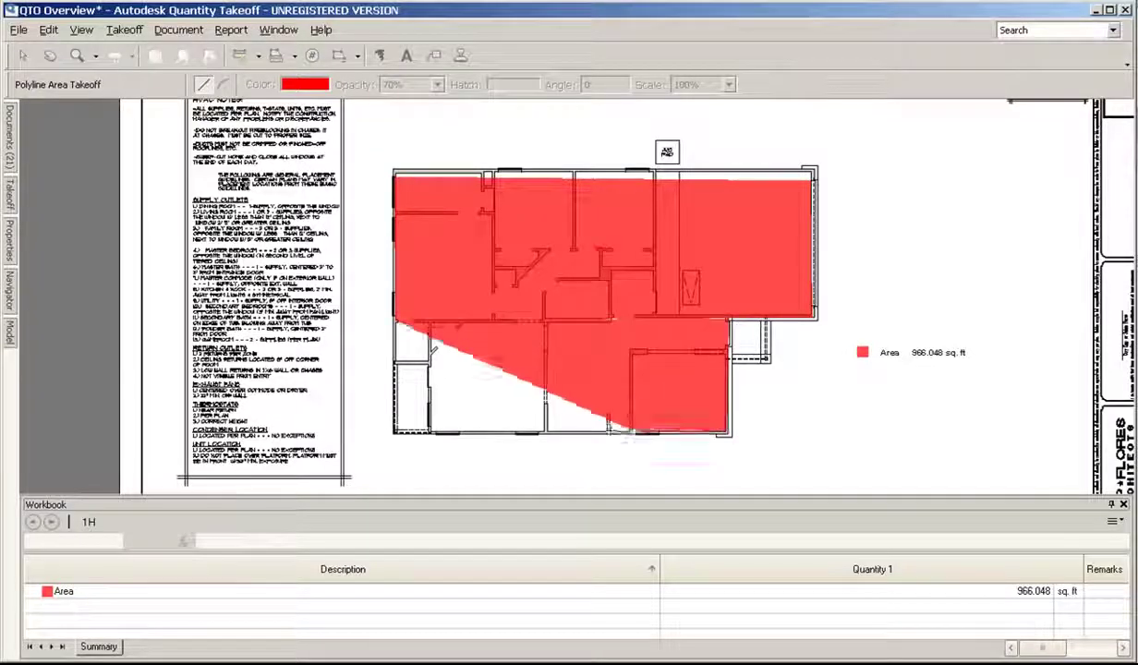
pyautogui.doubleClick(397, 432)
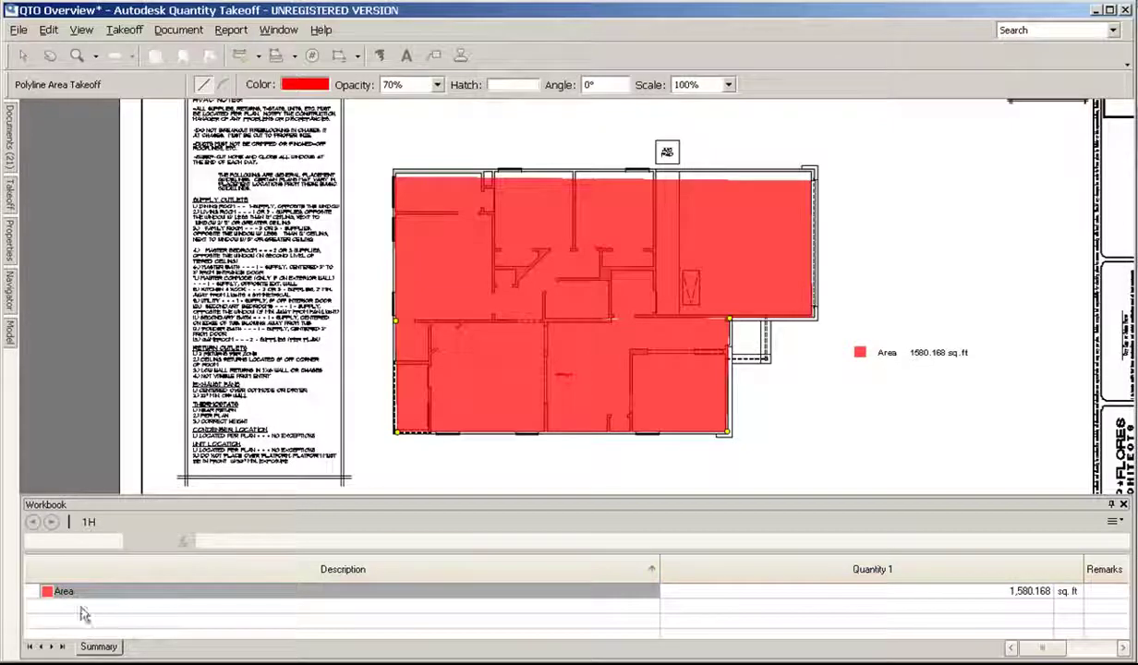
# Step: Expand the Area group and create a new takeoff group named Area2
pyautogui.moveTo(8, 196)
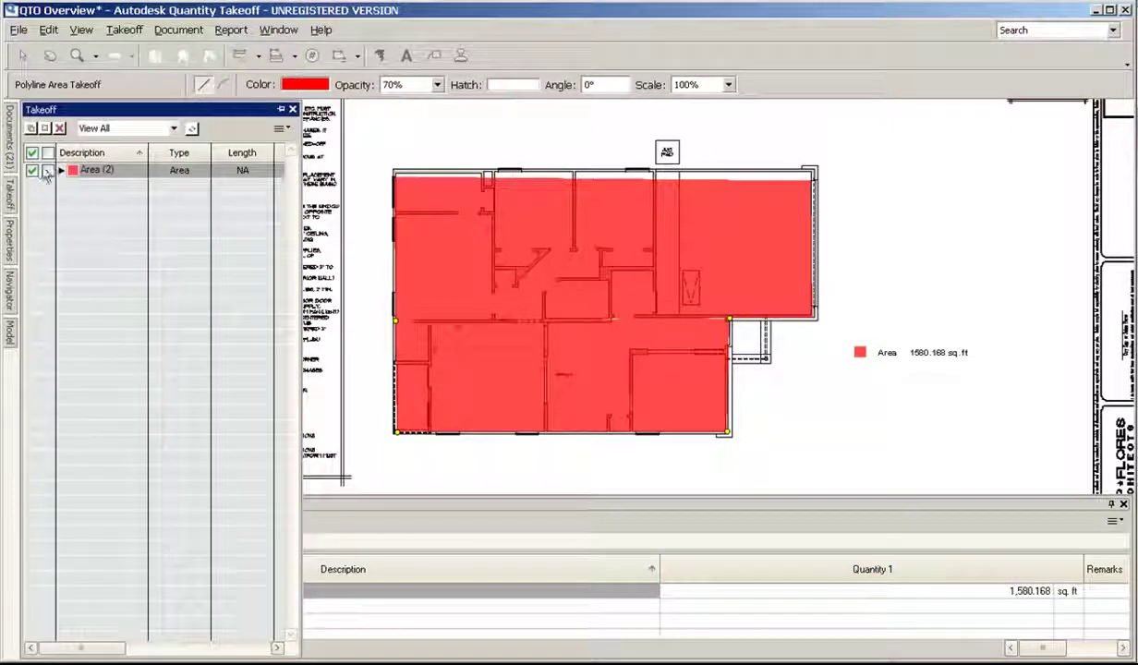
pyautogui.click(61, 172)
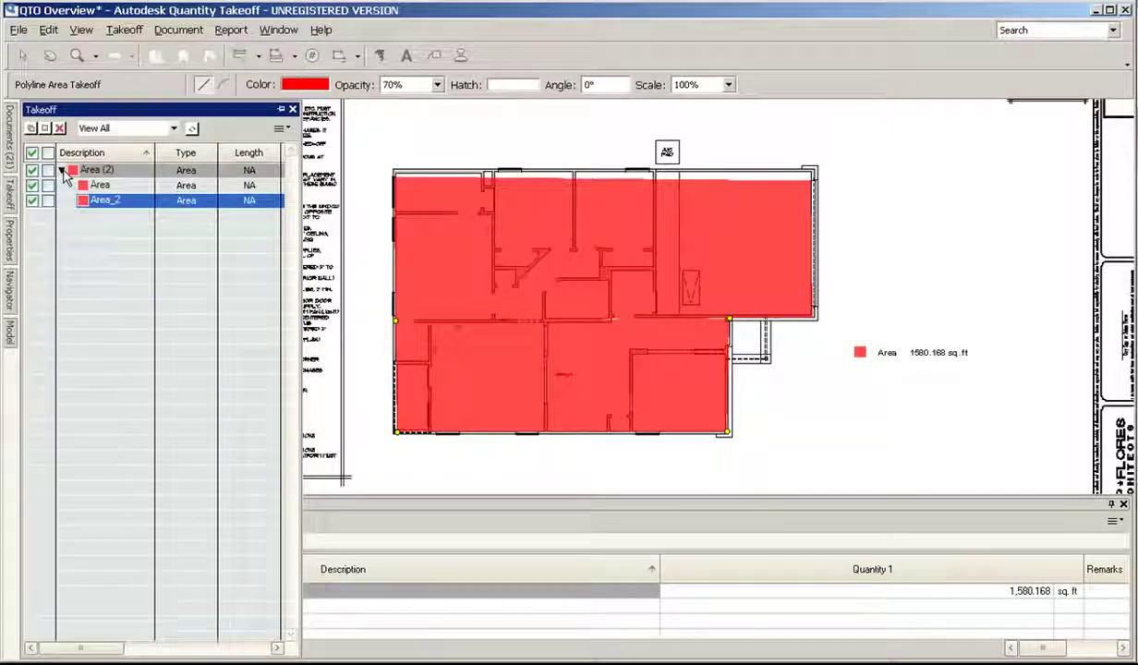
pyautogui.click(30, 128)
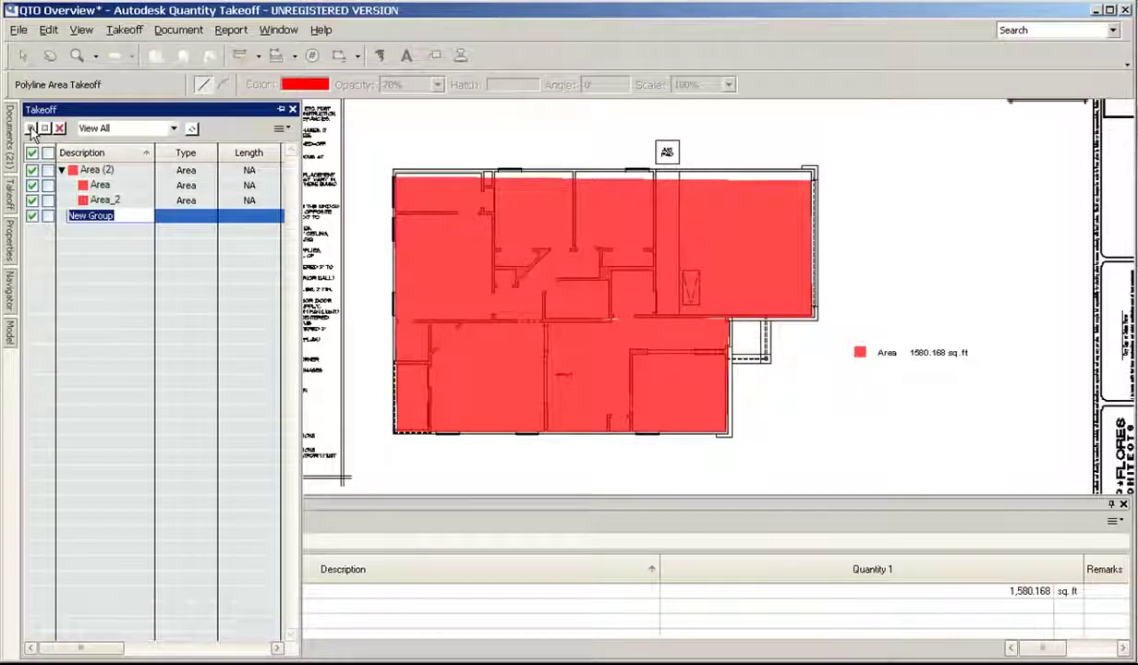
pyautogui.write('Area2')
pyautogui.press('Return')
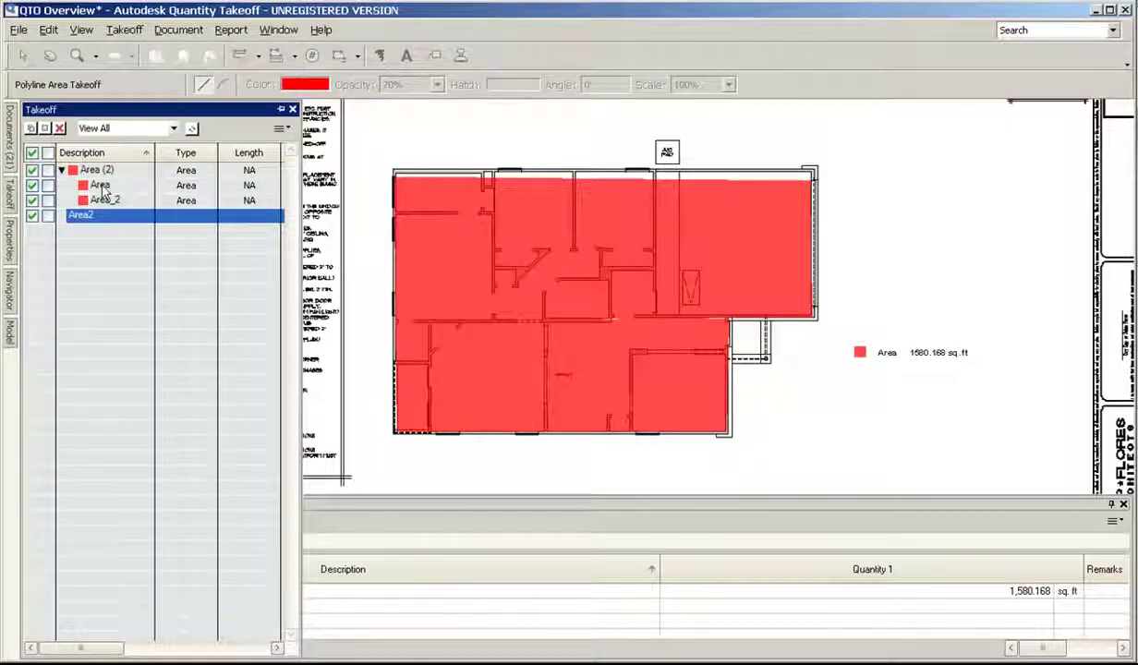
# Step: Add an Area-type item to Area2 and move the Area_2 takeoff into it
pyautogui.click(104, 200)
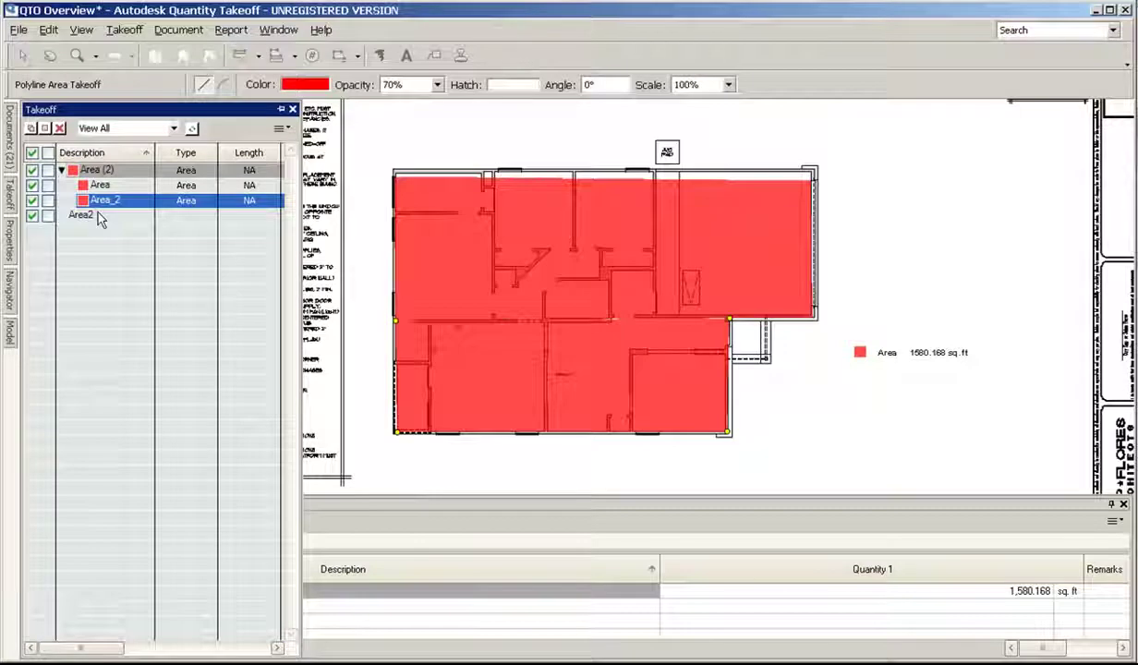
pyautogui.rightClick(92, 217)
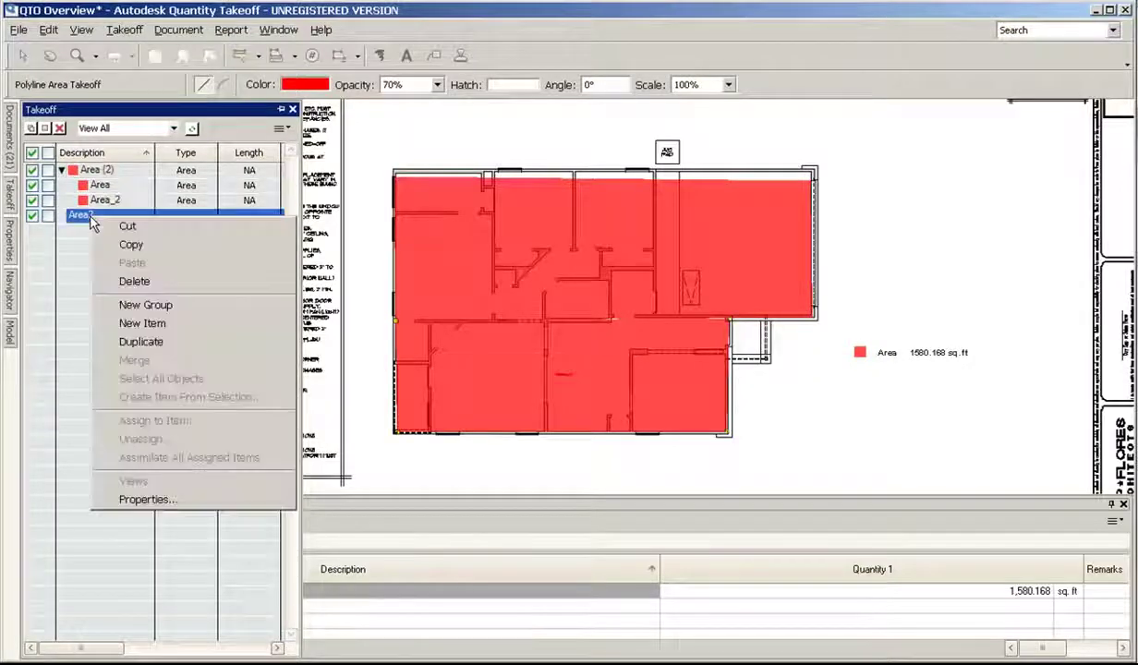
pyautogui.click(139, 325)
pyautogui.write('Area2')
pyautogui.press('Return')
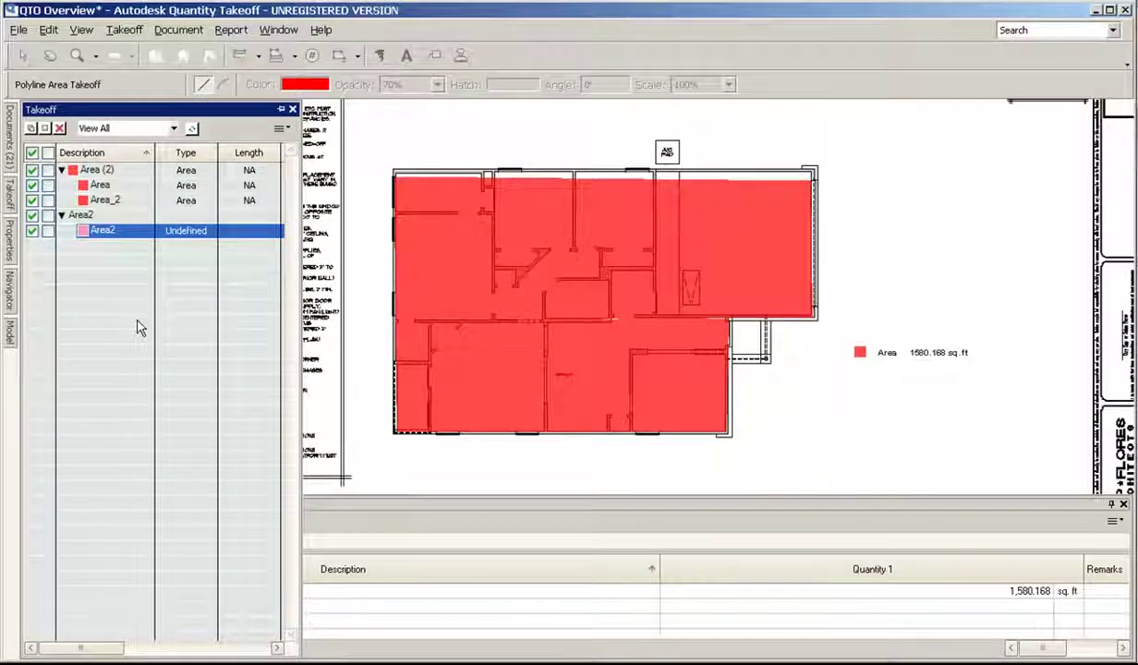
pyautogui.press('Up')
pyautogui.press('Up')
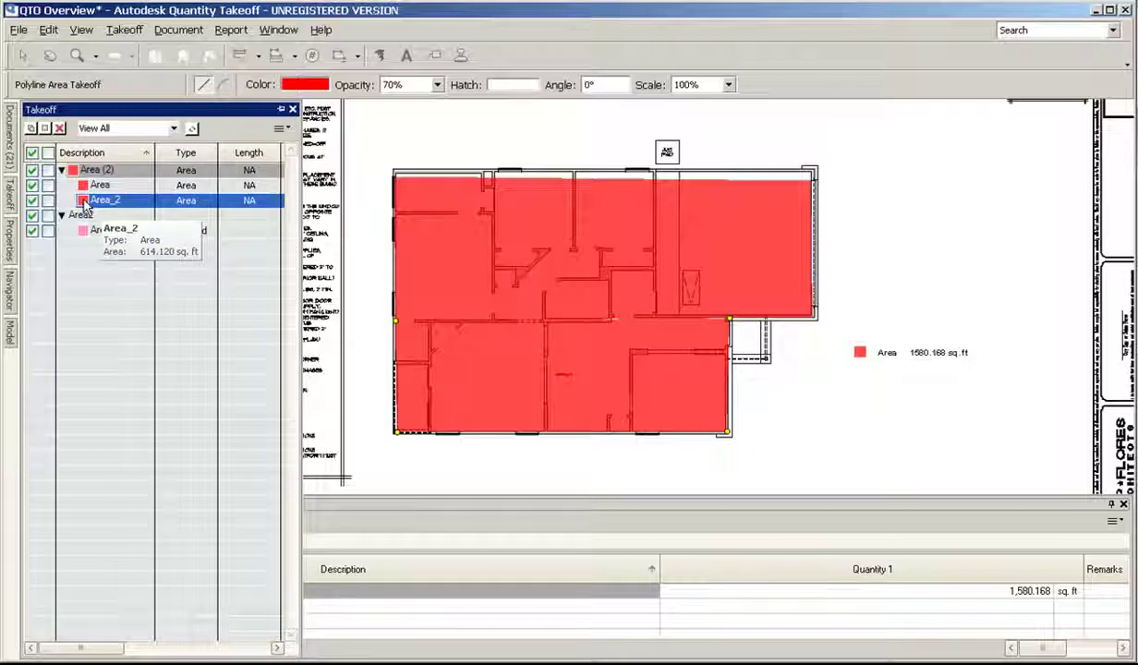
pyautogui.click(207, 231)
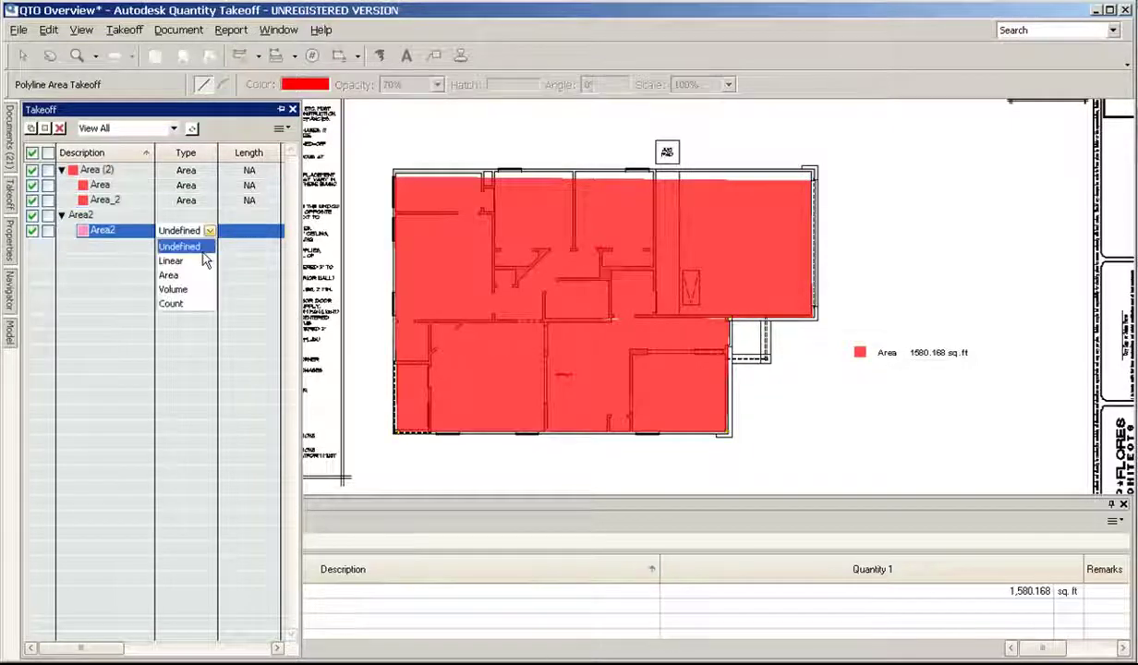
pyautogui.click(184, 275)
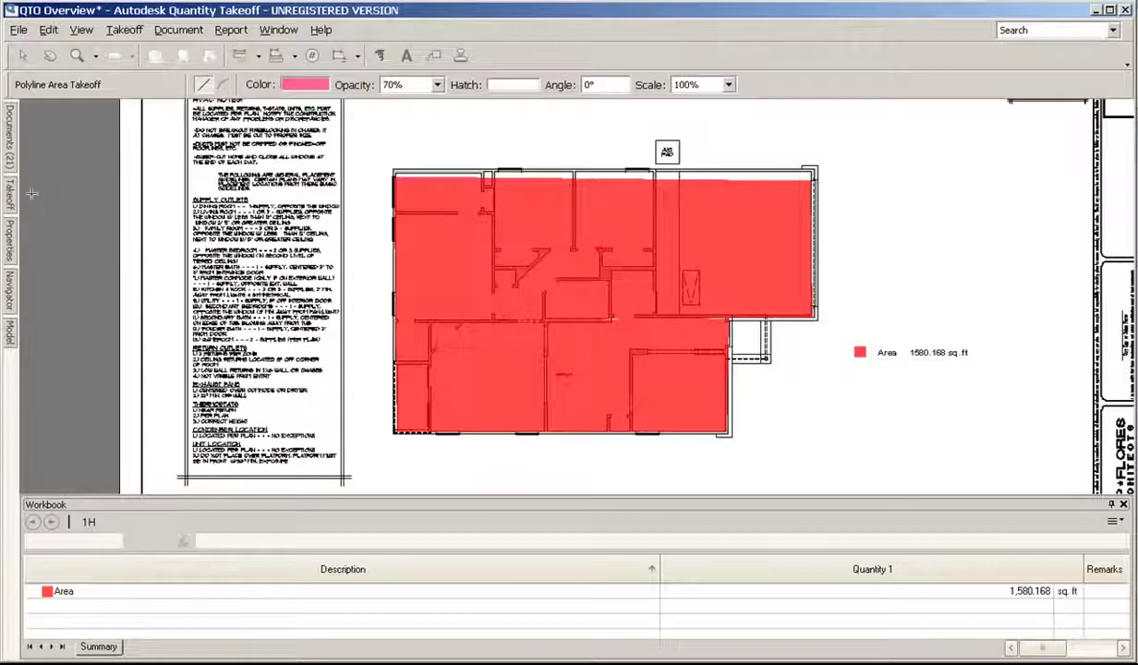
pyautogui.moveTo(9, 194)
pyautogui.moveTo(100, 200); pyautogui.dragTo(99, 239)
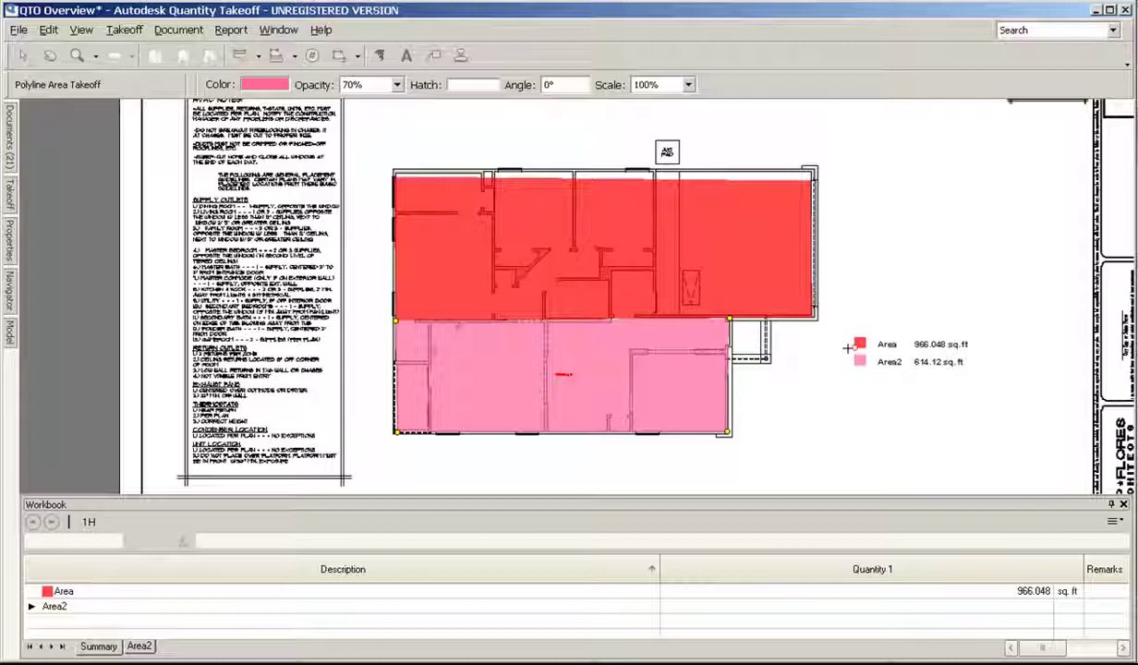
# Step: Collapse the 1414 folder, then open and cancel the Import Sheets & Models dialog
pyautogui.click(11, 138)
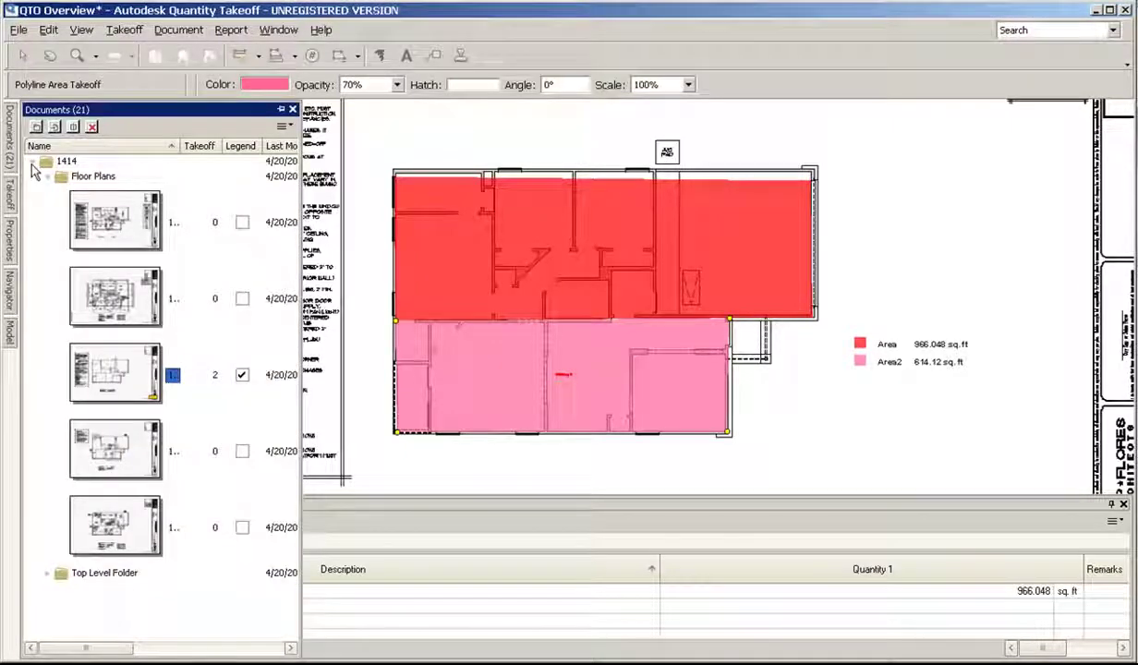
pyautogui.click(31, 161)
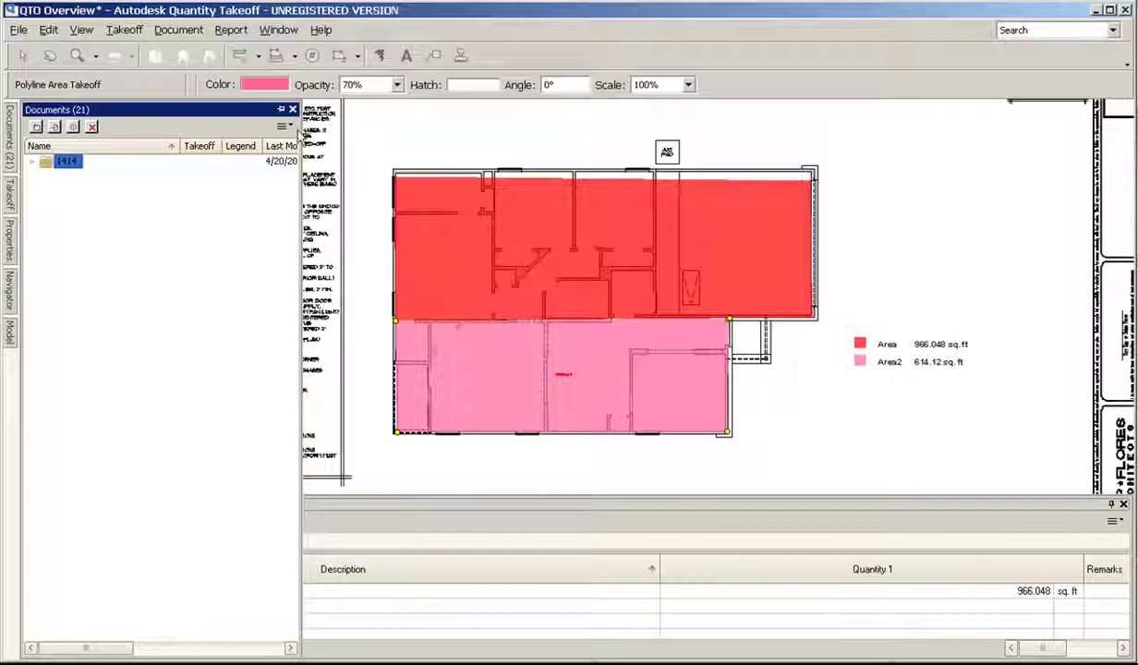
pyautogui.click(287, 126)
pyautogui.click(309, 170)
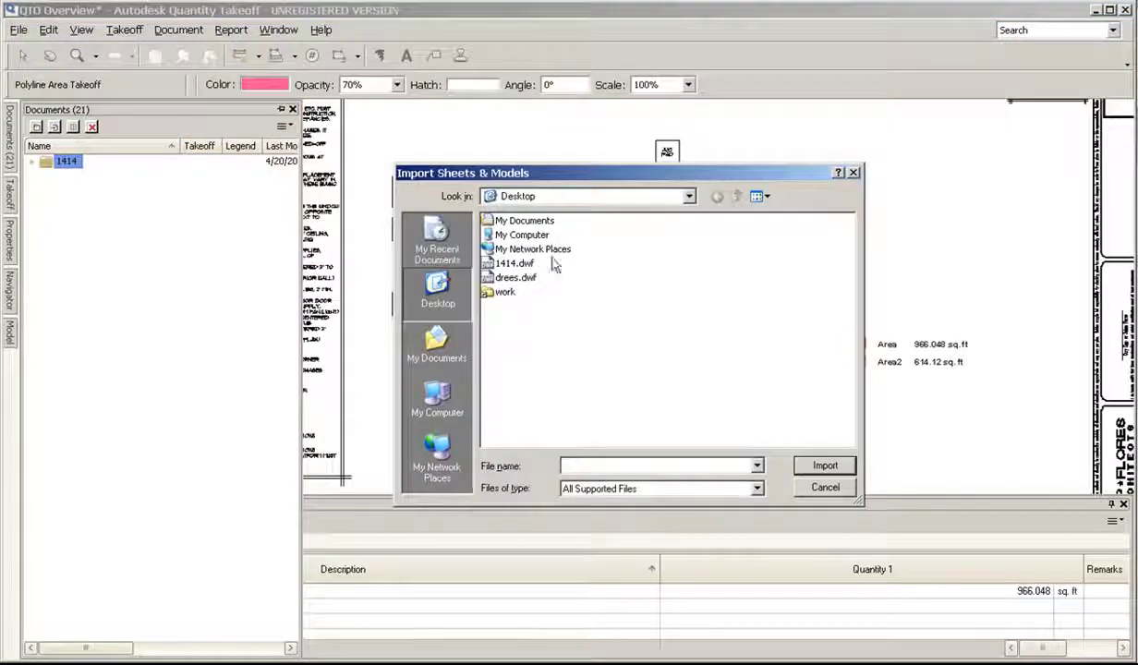
pyautogui.click(825, 487)
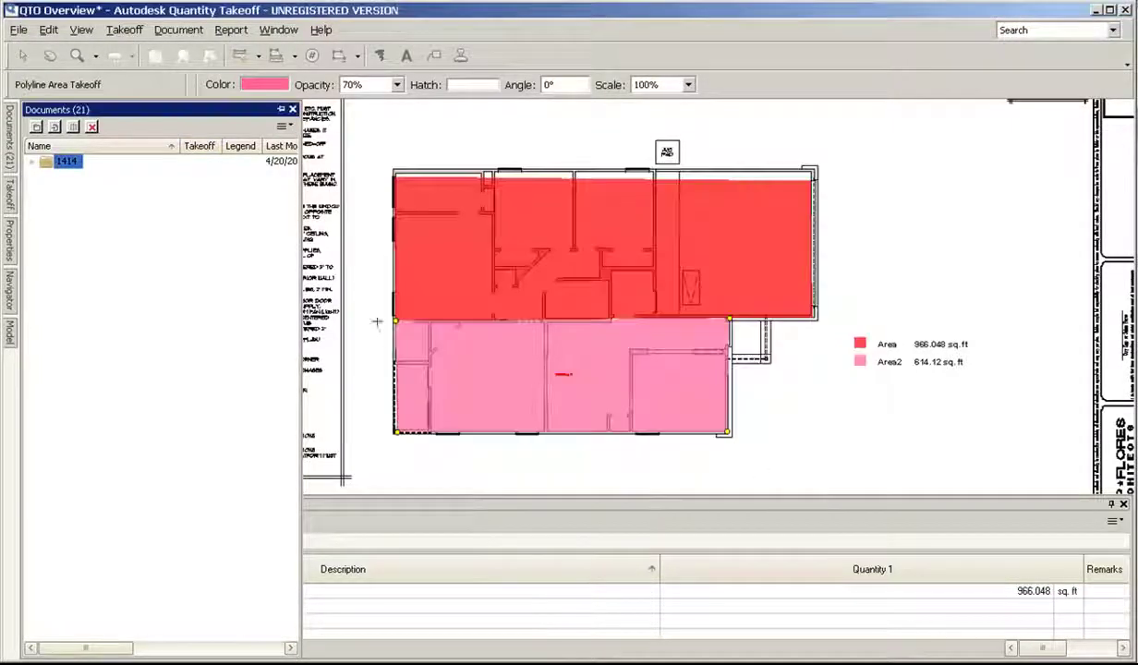
# Step: Pin the Takeoff list open and delete all existing takeoffs
pyautogui.click(12, 199)
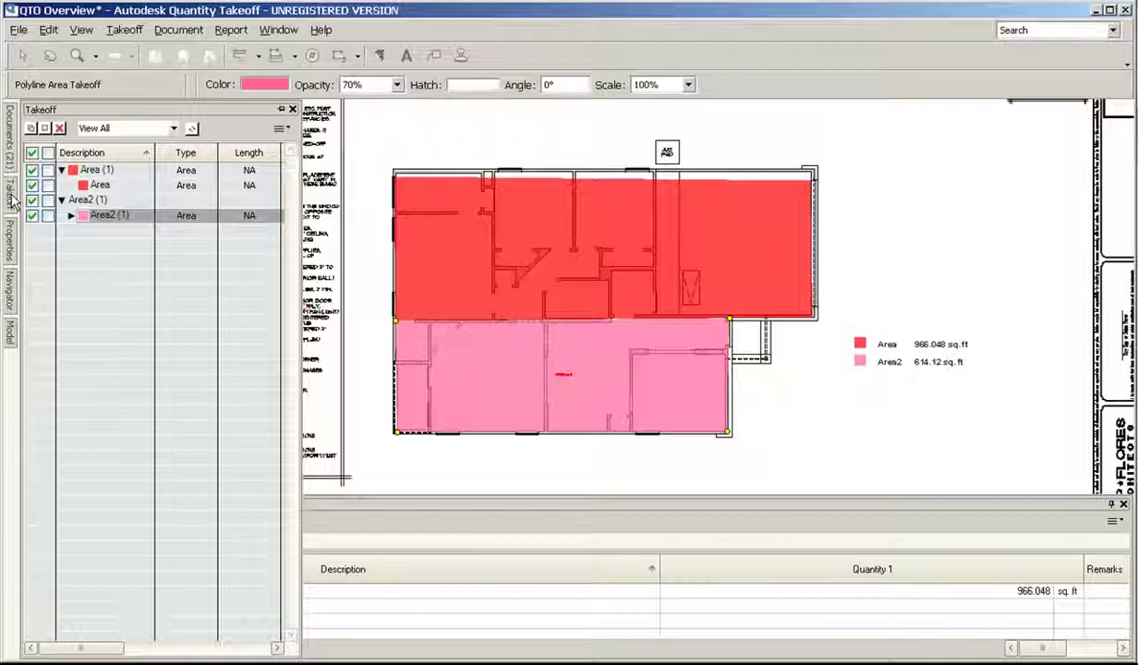
pyautogui.click(281, 110)
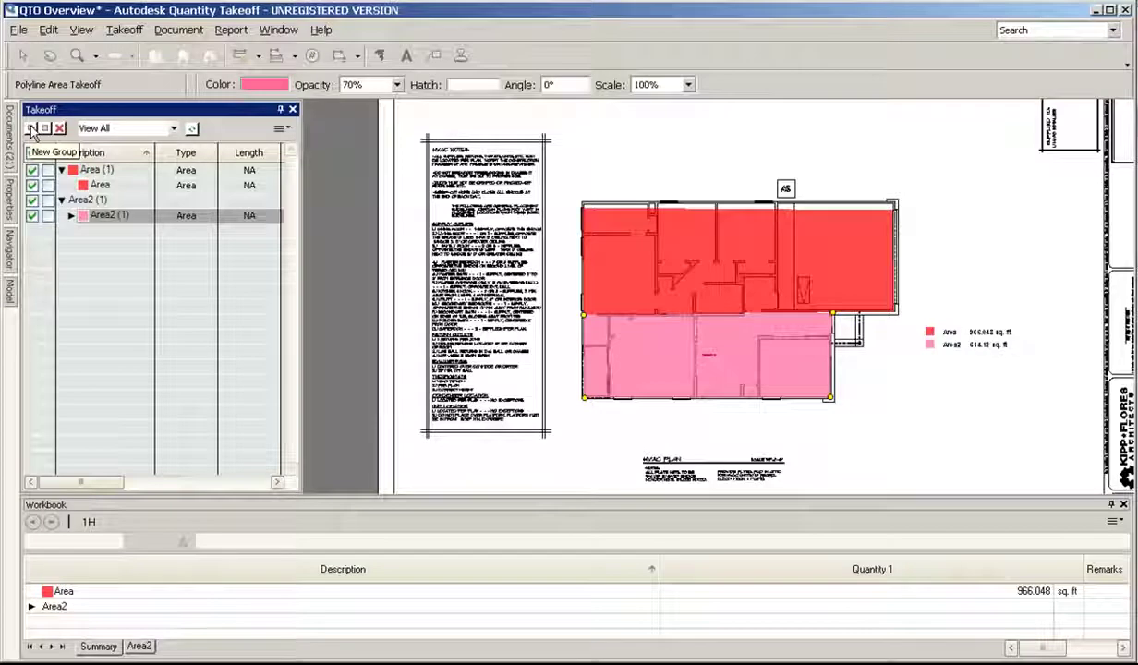
pyautogui.click(77, 243)
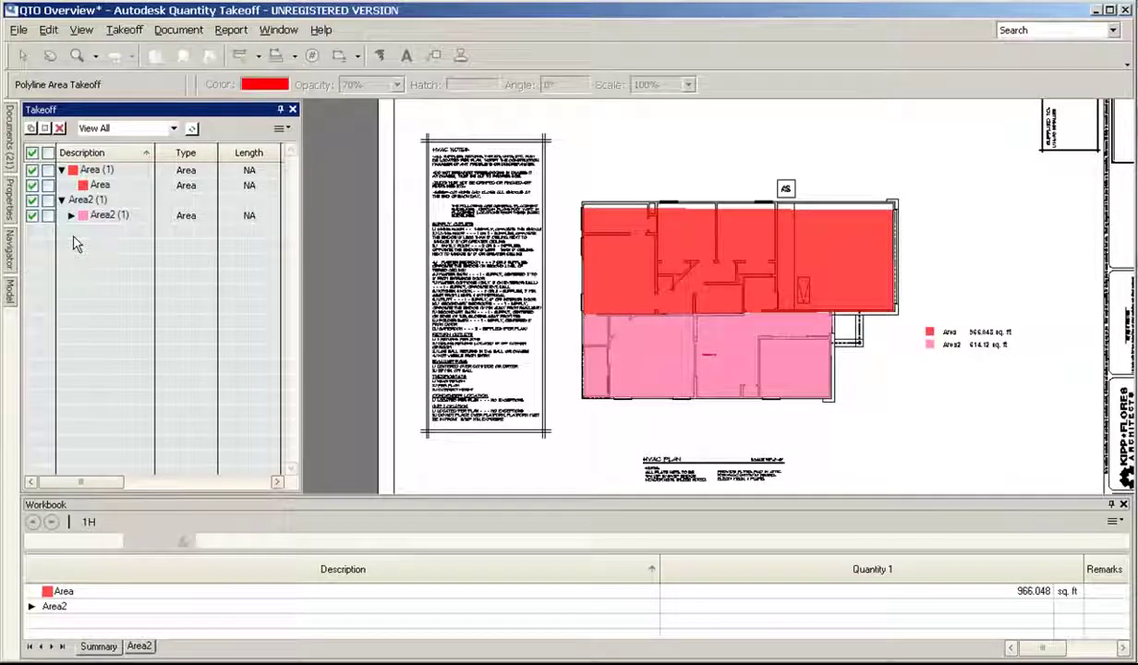
pyautogui.click(89, 214)
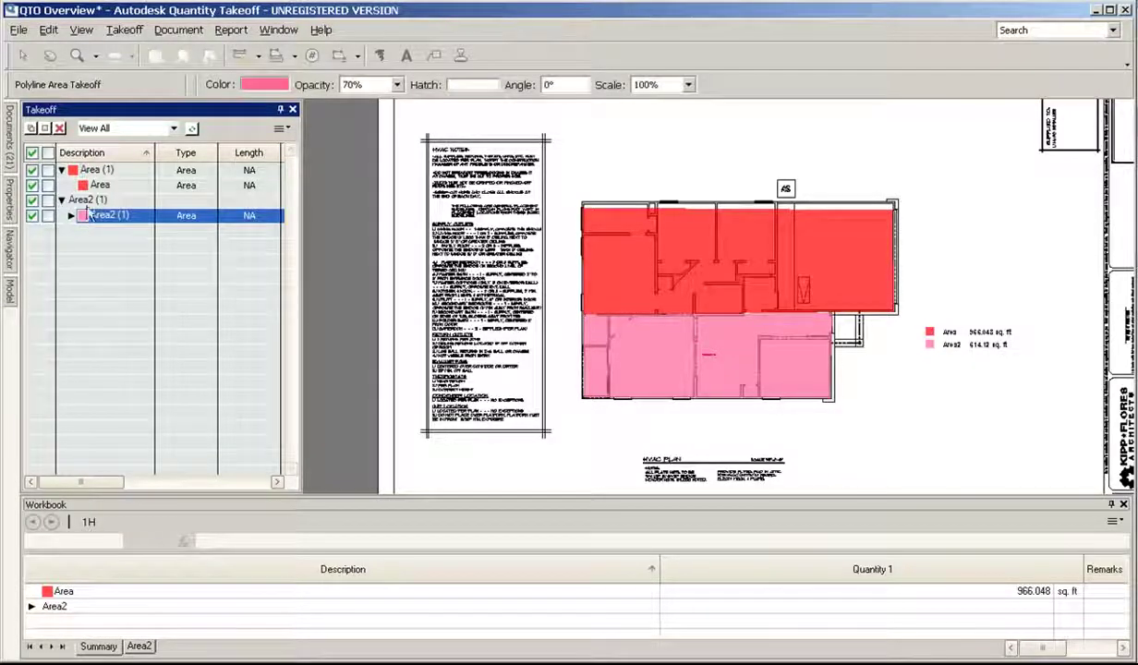
pyautogui.click(94, 172)
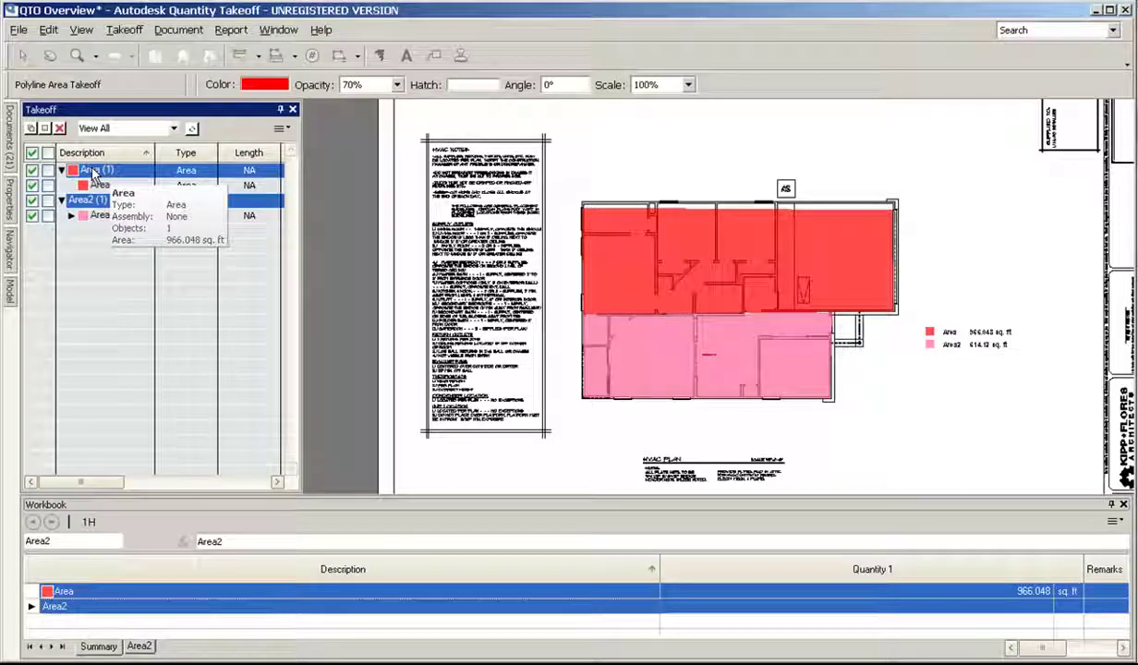
pyautogui.click(59, 129)
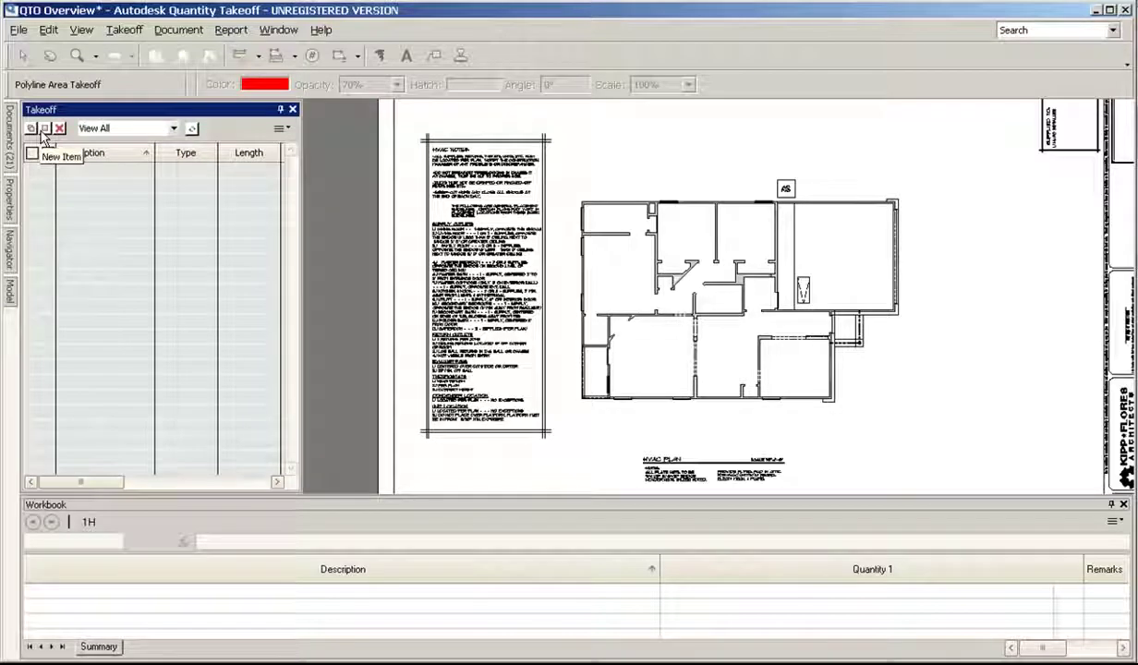
# Step: Create a Drywall group containing Materials and Takeoffs subgroups
pyautogui.click(43, 130)
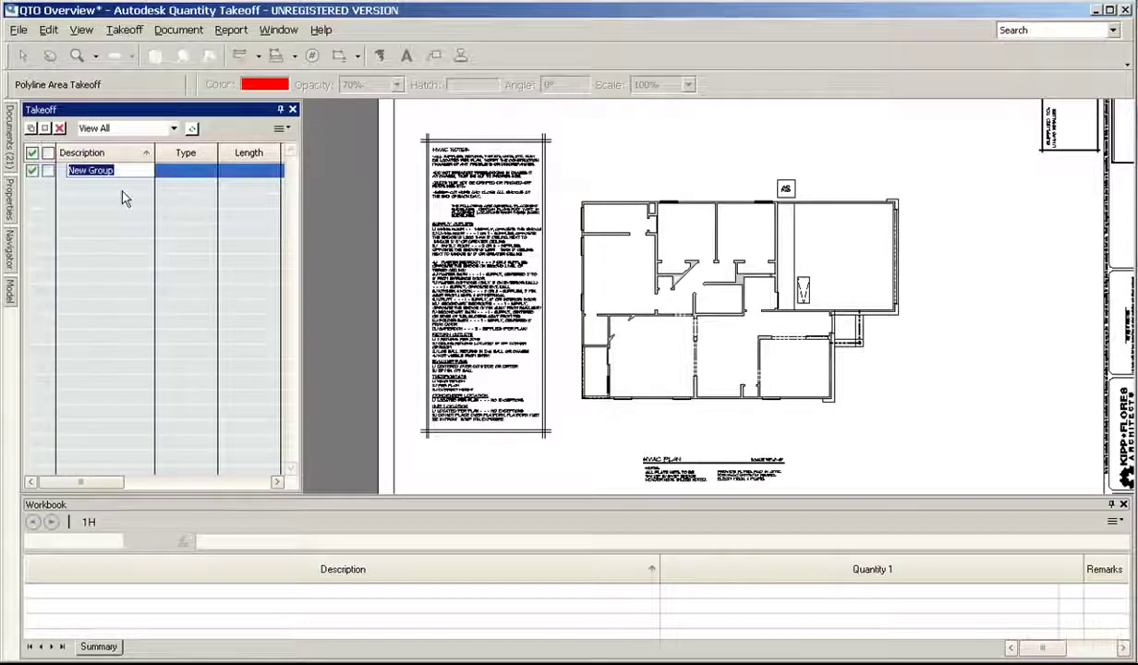
pyautogui.write('Drywall')
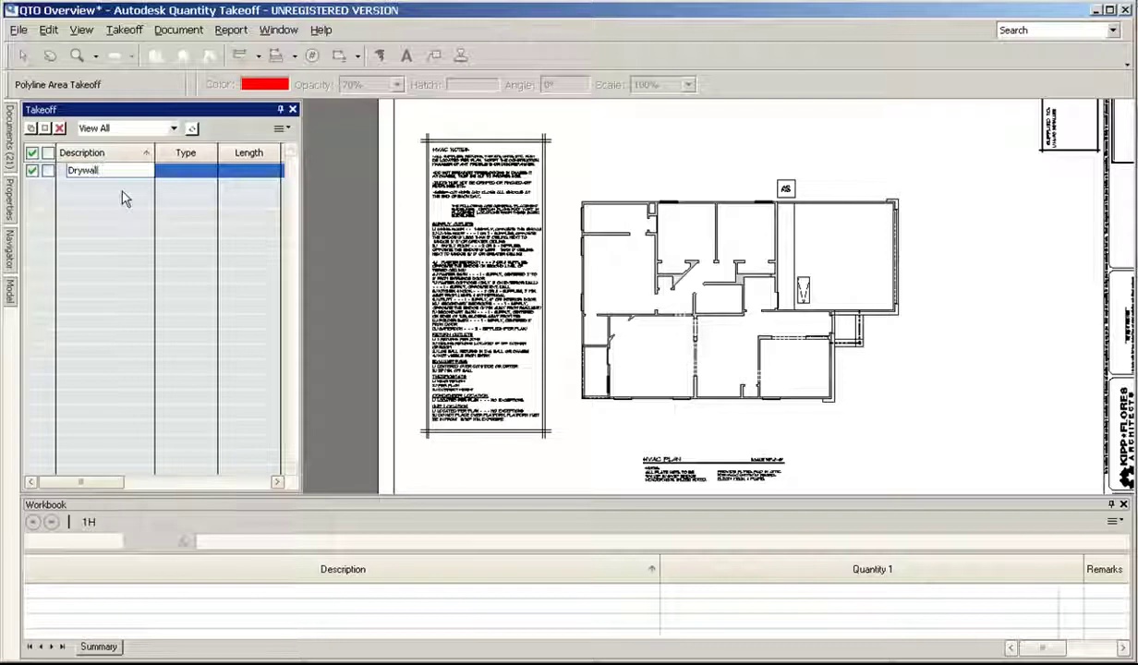
pyautogui.press('Return')
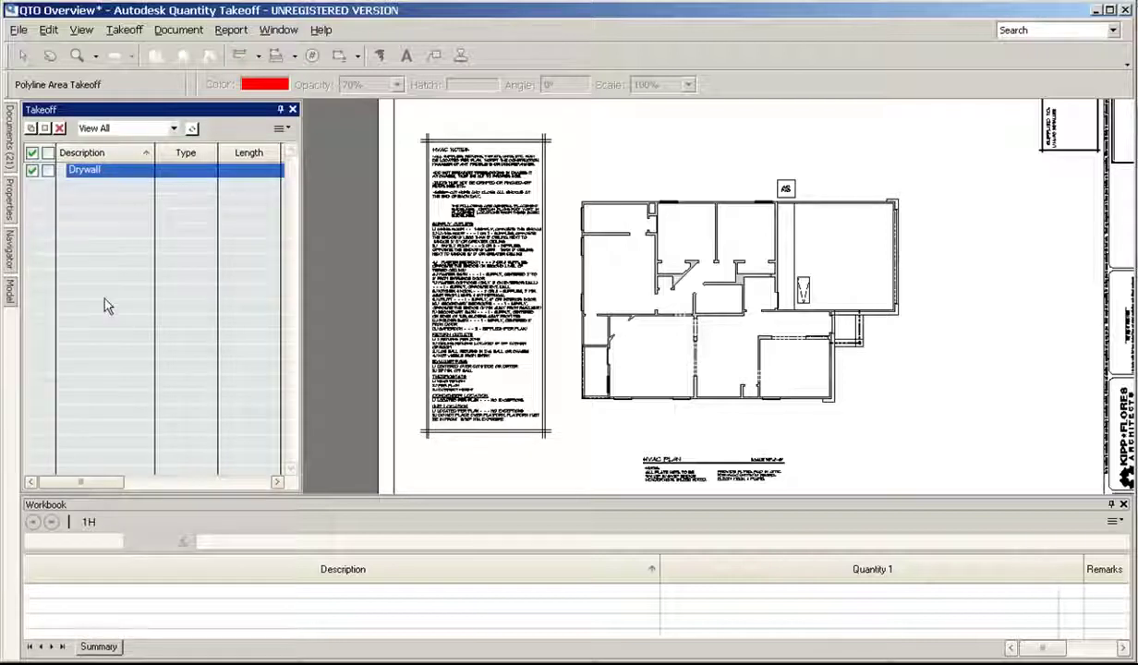
pyautogui.click(30, 129)
pyautogui.write('Materials')
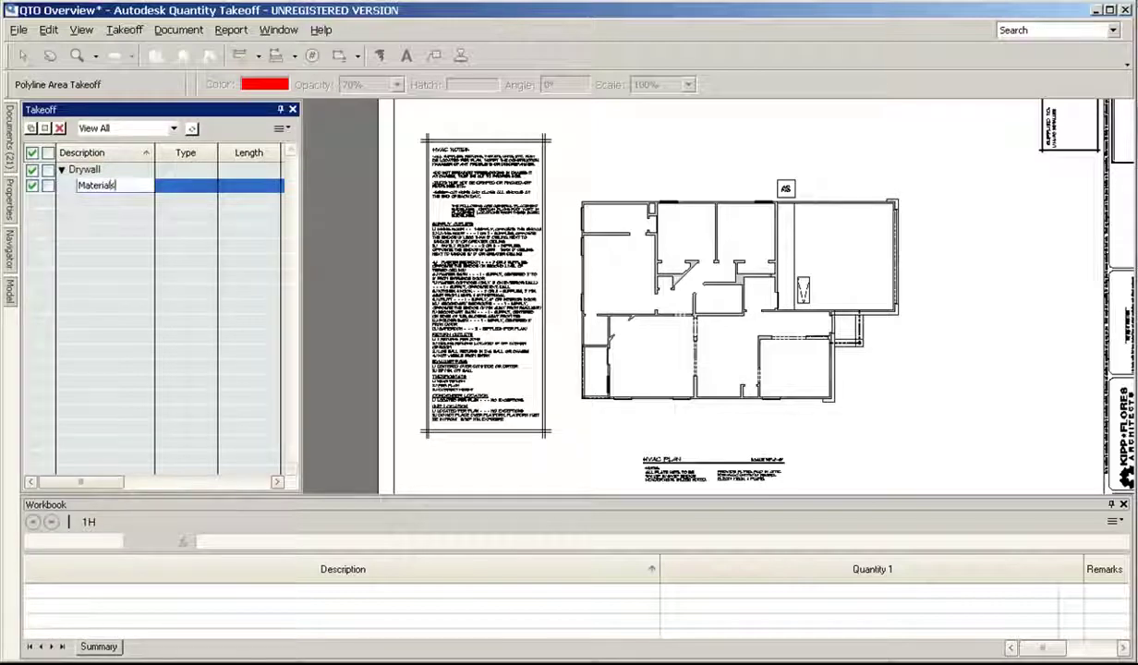
pyautogui.press('Return')
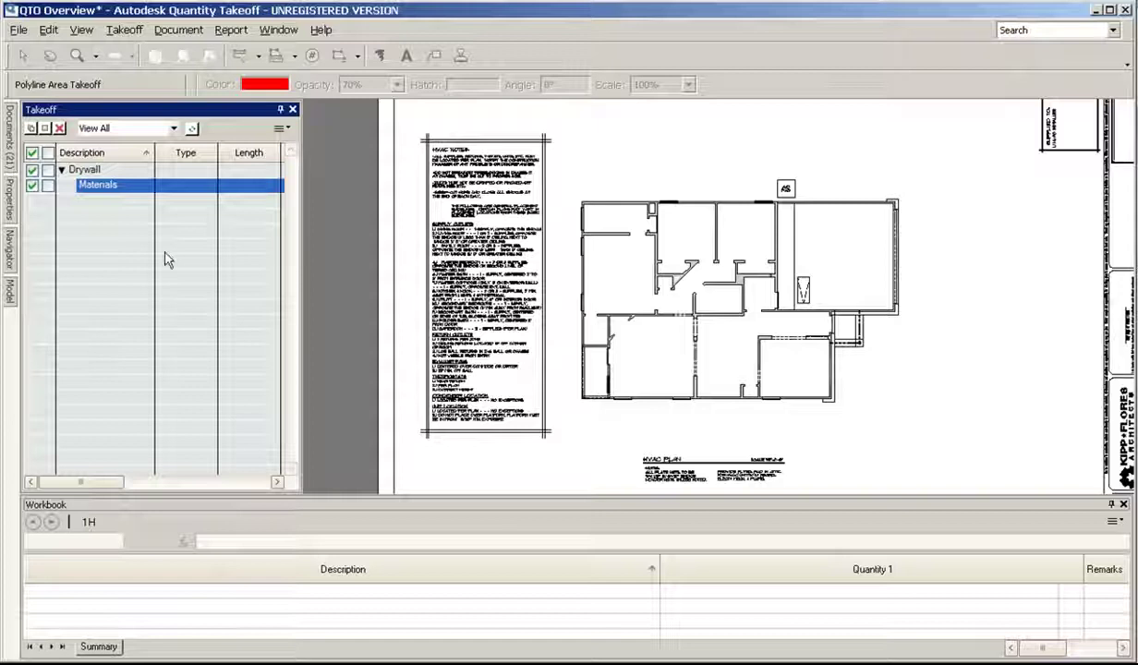
pyautogui.click(85, 169)
pyautogui.click(35, 129)
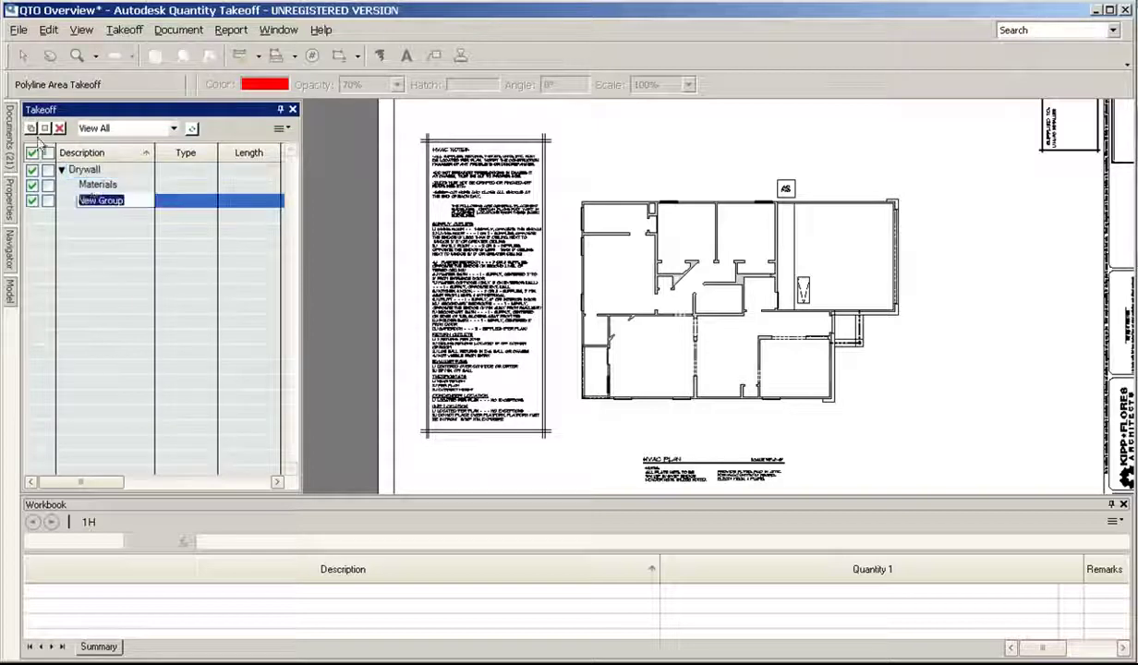
pyautogui.write('Takeoffs')
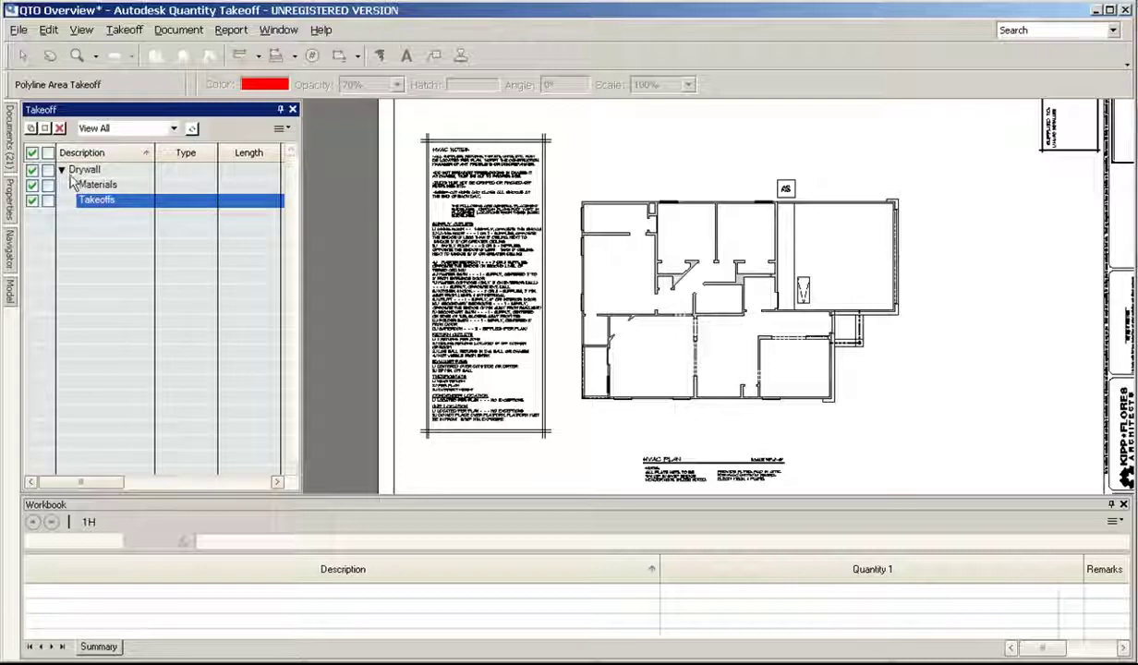
pyautogui.press('Return')
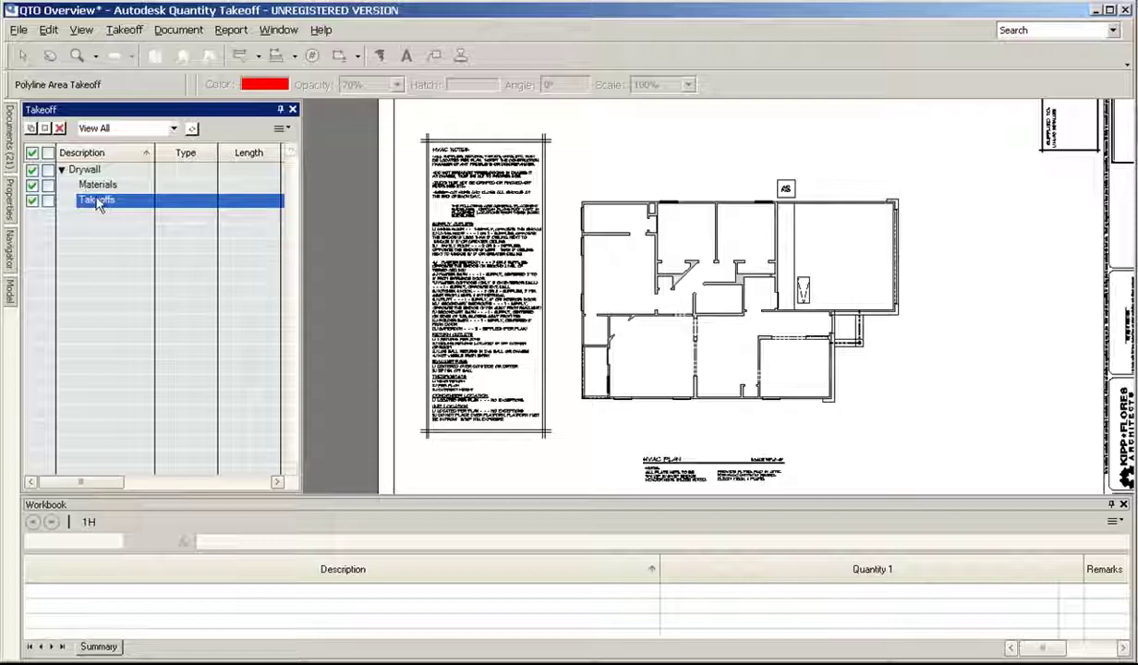
# Step: Add a new item under Takeoffs, set its measurement type to Area, and name it Ceiling
pyautogui.click(47, 129)
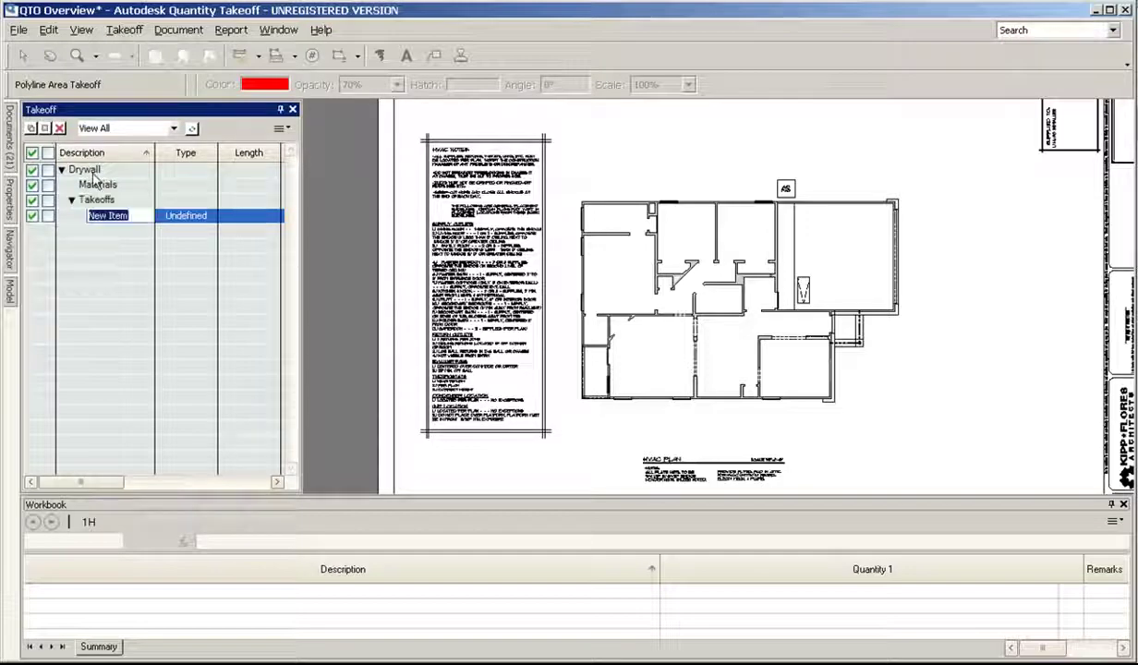
pyautogui.write('Area')
pyautogui.press('Return')
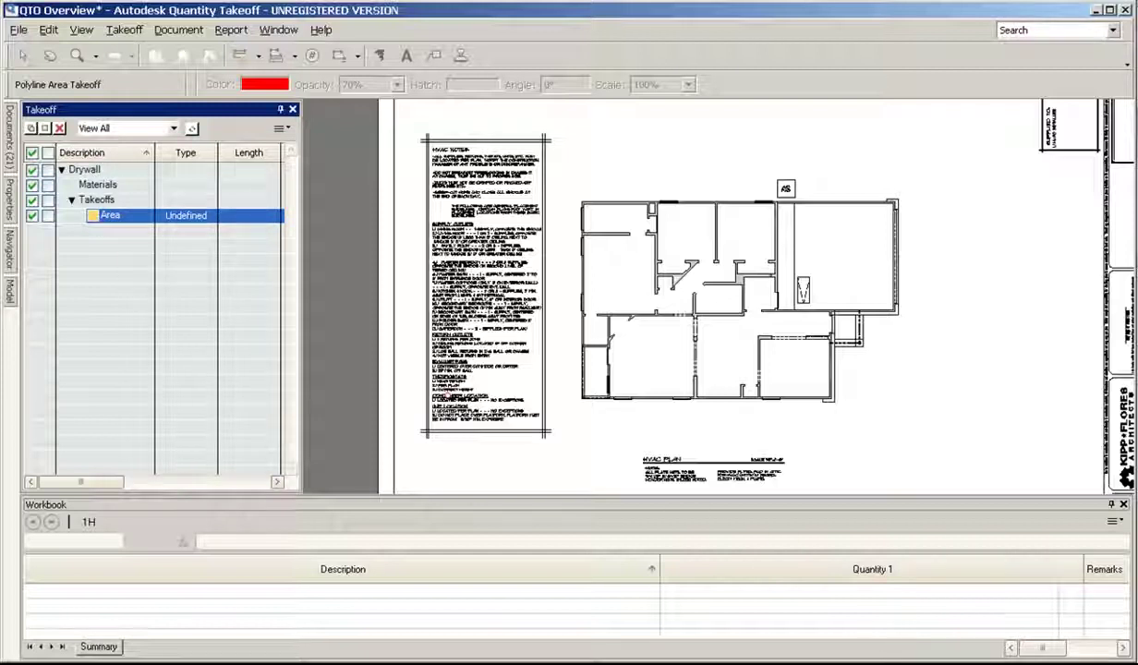
pyautogui.click(189, 221)
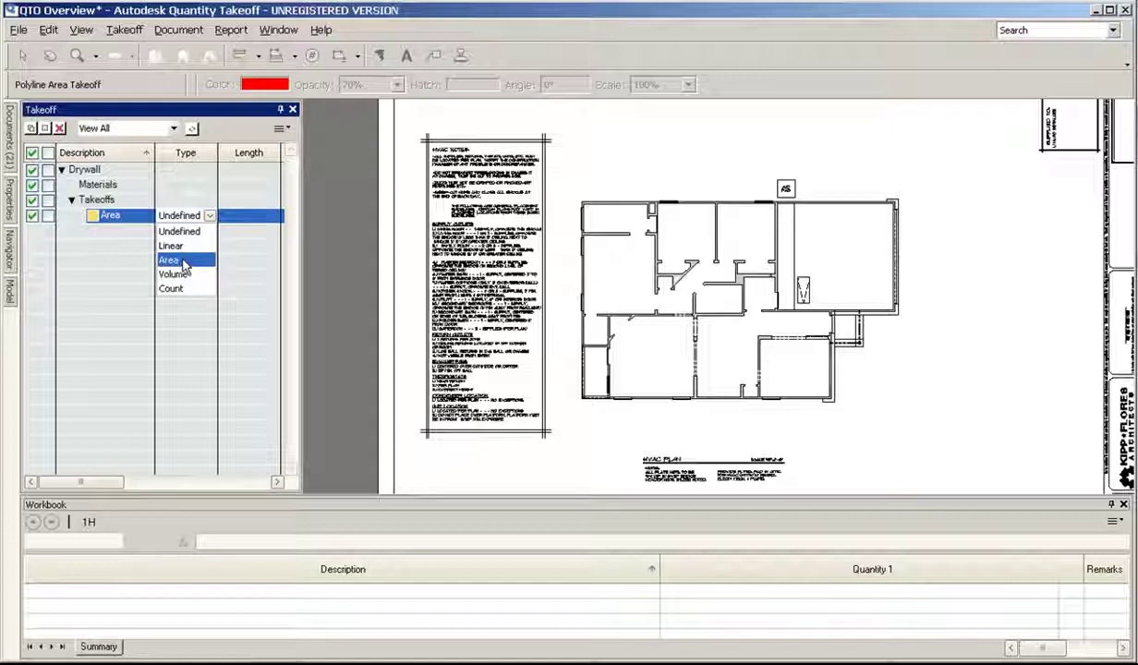
pyautogui.click(184, 261)
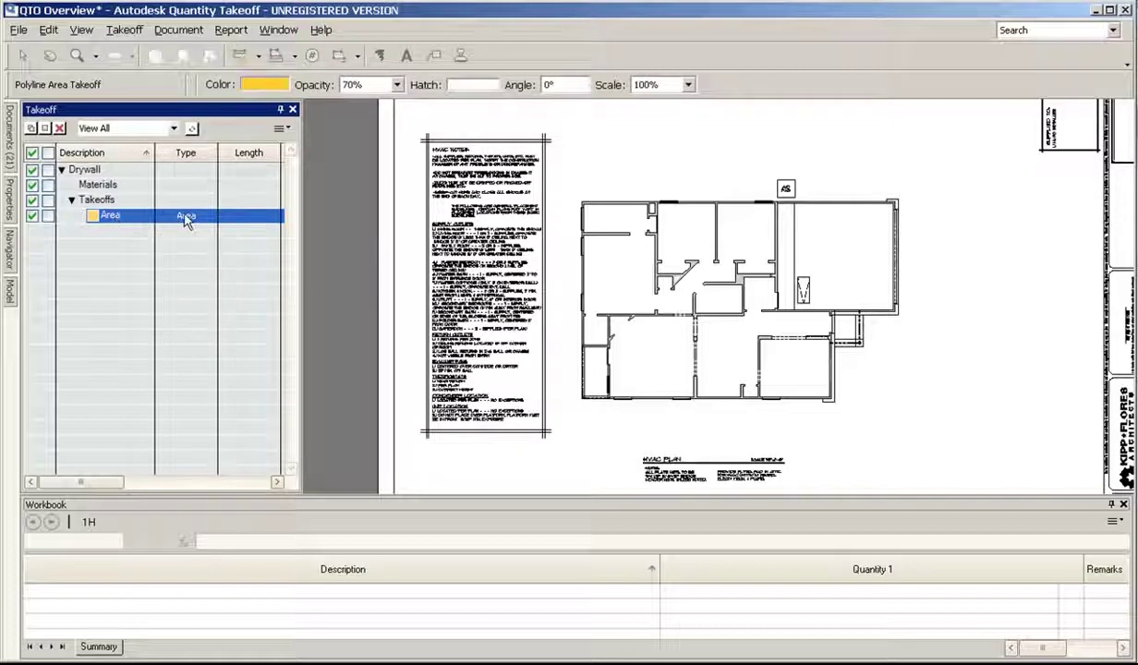
pyautogui.click(115, 217)
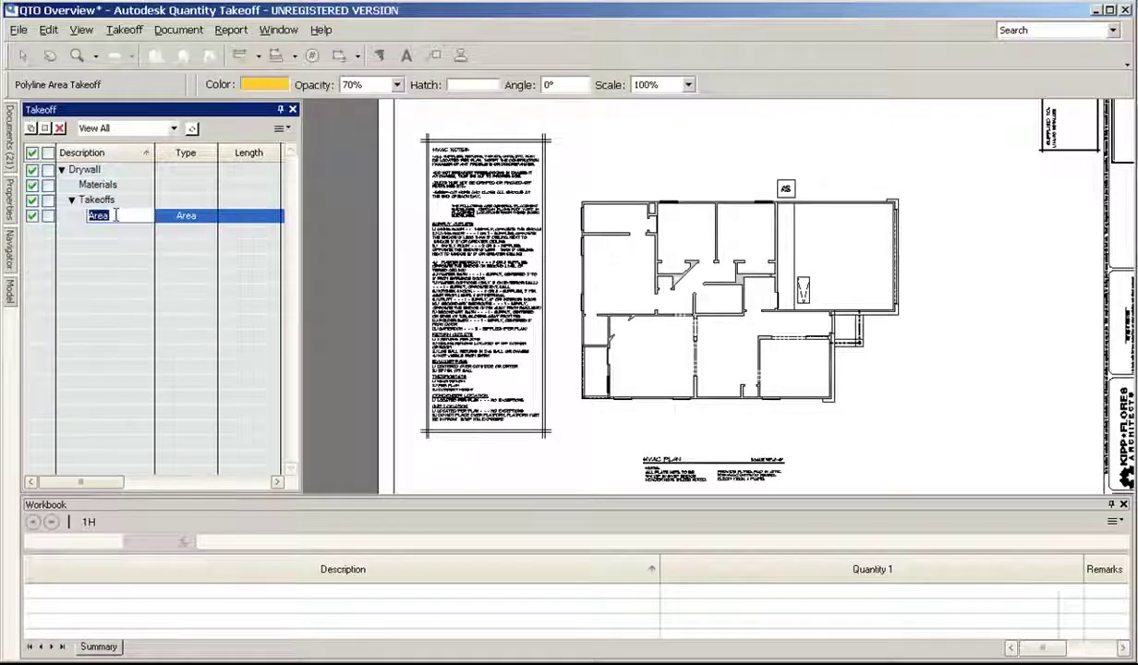
pyautogui.write('Ceiling')
pyautogui.press('Return')
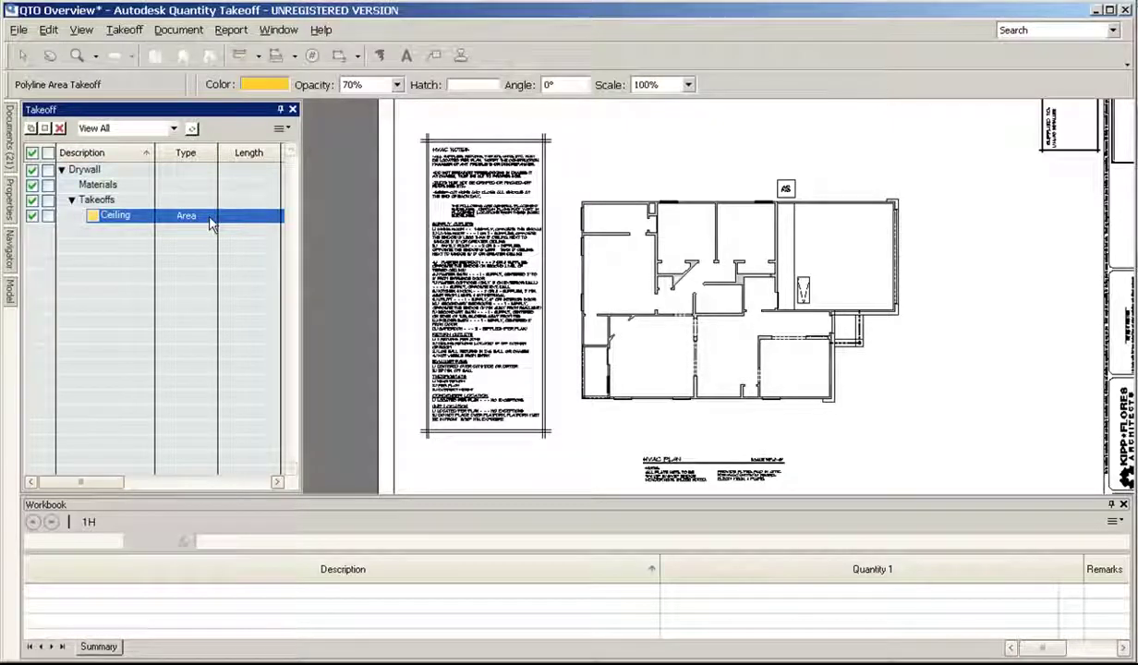
pyautogui.click(98, 202)
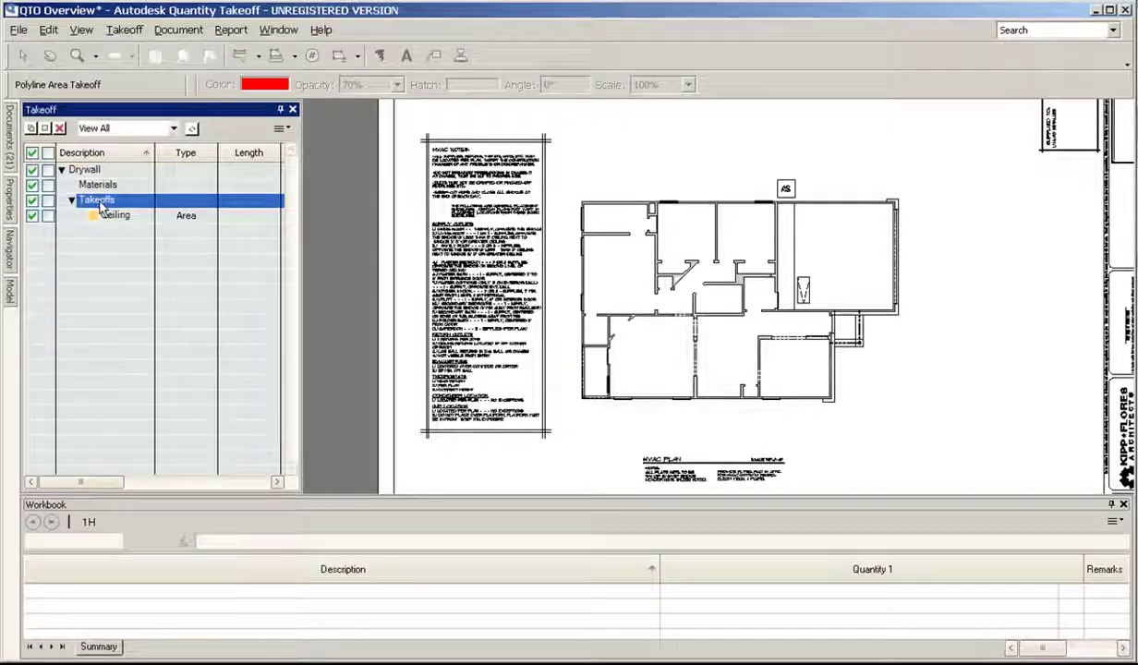
# Step: Add a new takeoff item named Walls and set its measurement type to Linear
pyautogui.click(44, 128)
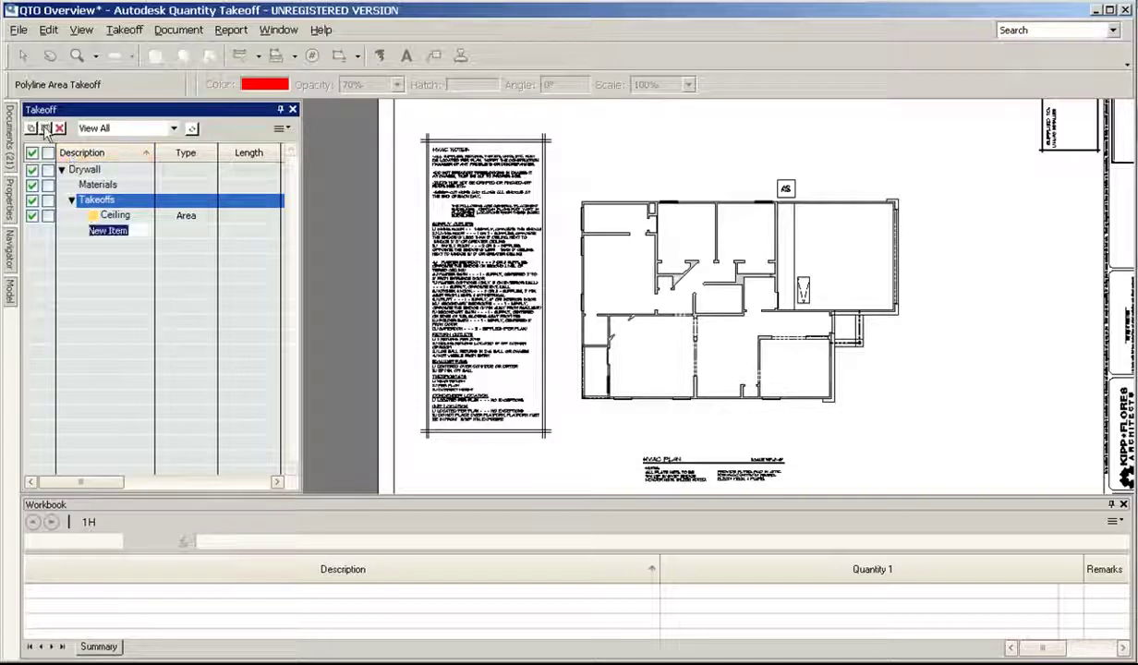
pyautogui.write('Walls')
pyautogui.press('Return')
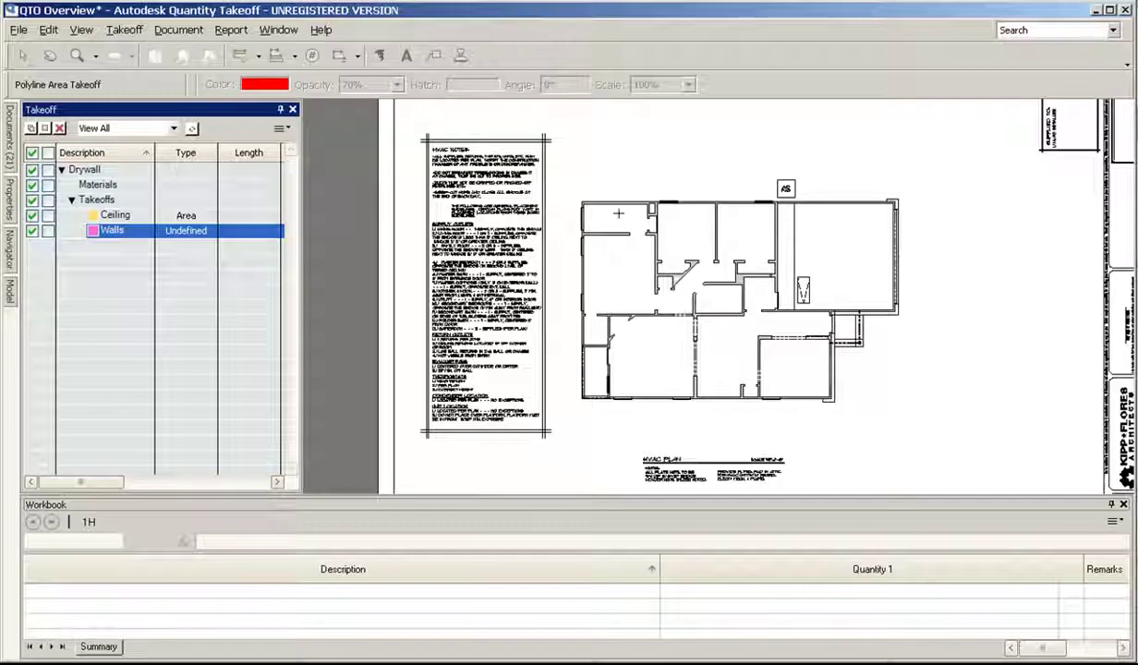
pyautogui.click(186, 230)
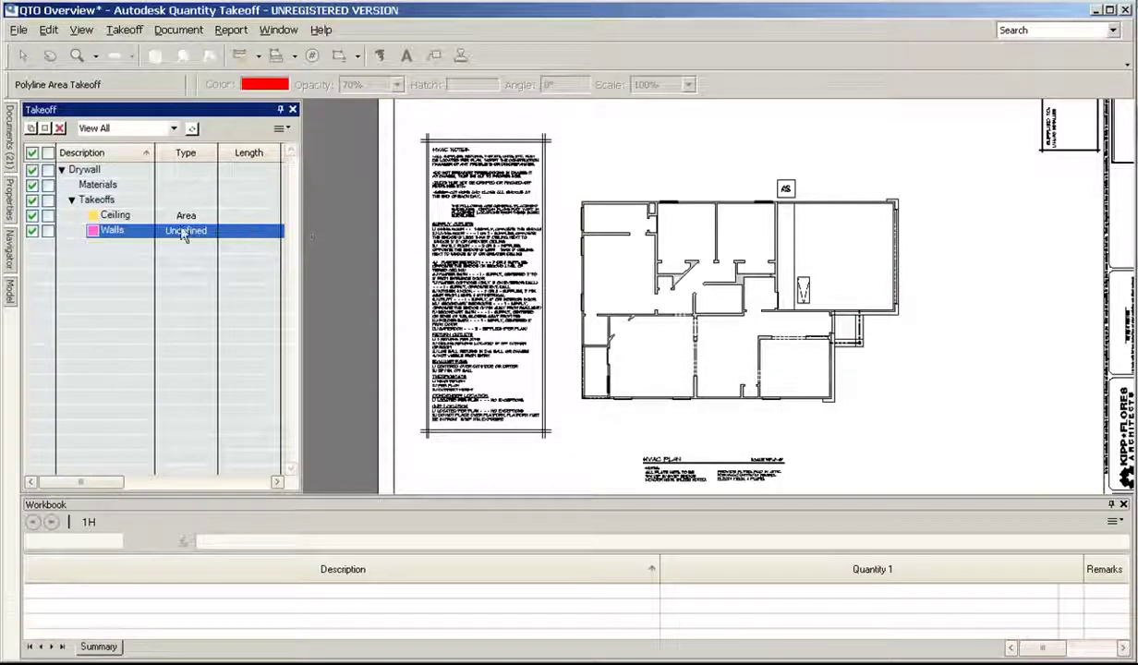
pyautogui.click(186, 233)
pyautogui.click(175, 258)
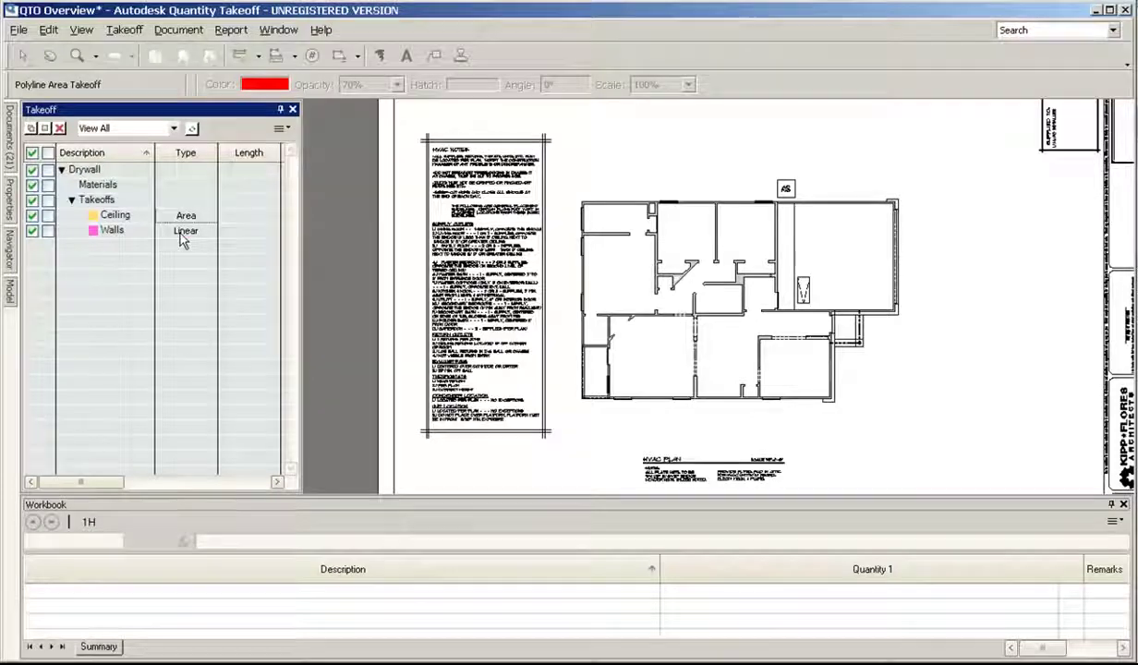
pyautogui.click(182, 232)
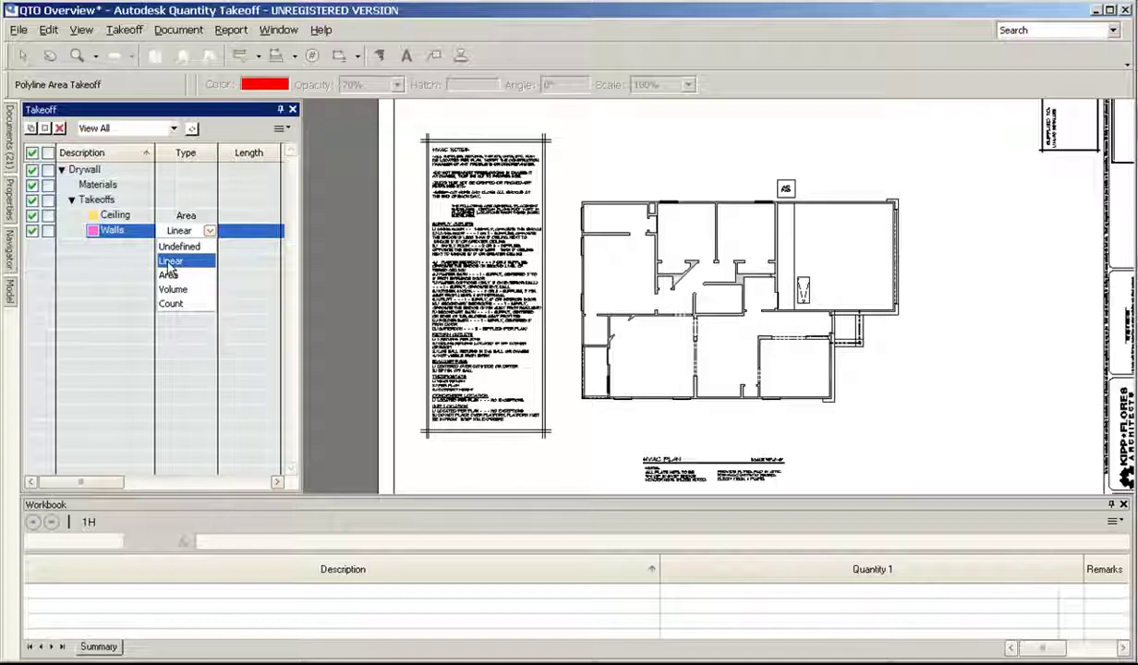
pyautogui.click(140, 268)
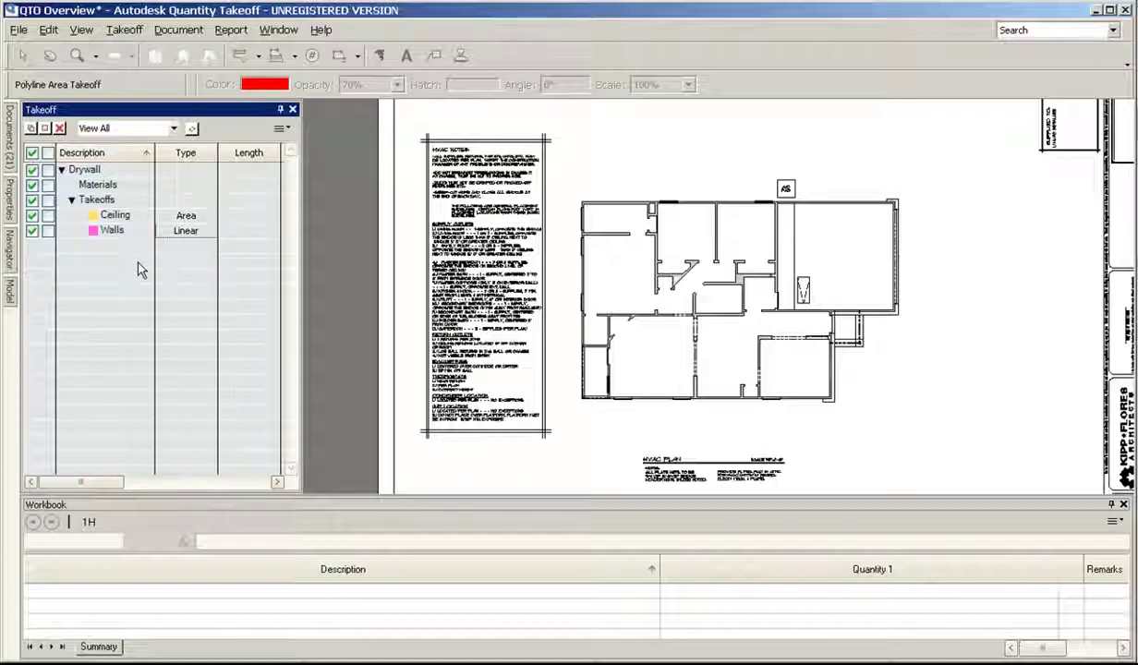
# Step: Switch the takeoff list filter to View Undefined, then View Defined, keeping Ceiling as Area
pyautogui.click(166, 129)
pyautogui.click(171, 181)
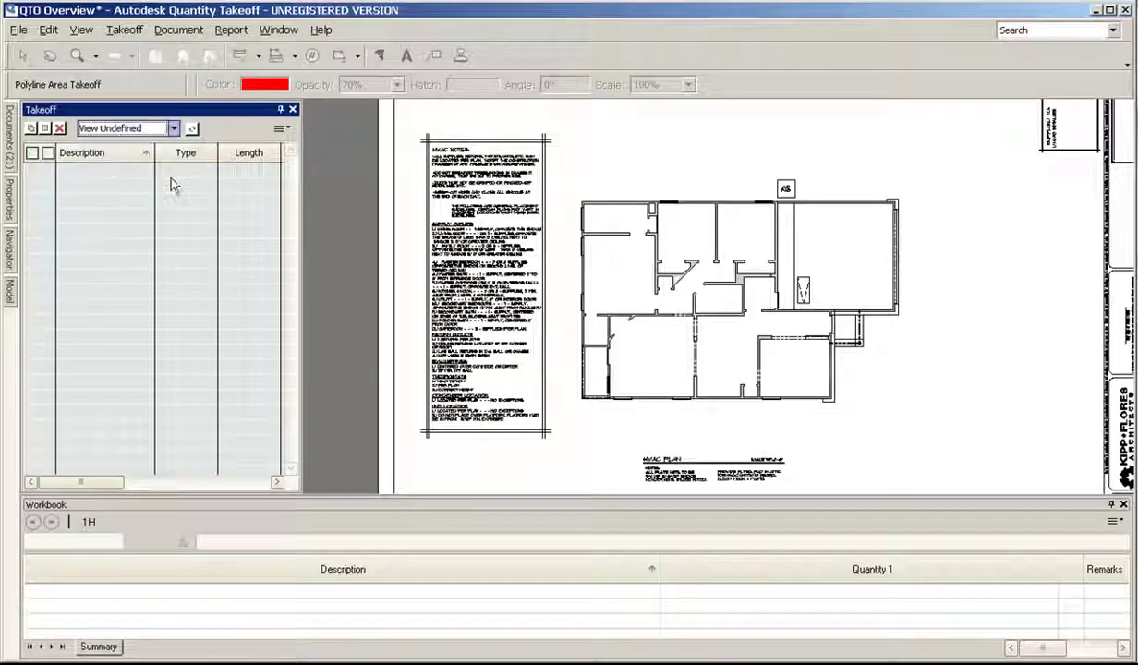
pyautogui.click(173, 129)
pyautogui.click(166, 163)
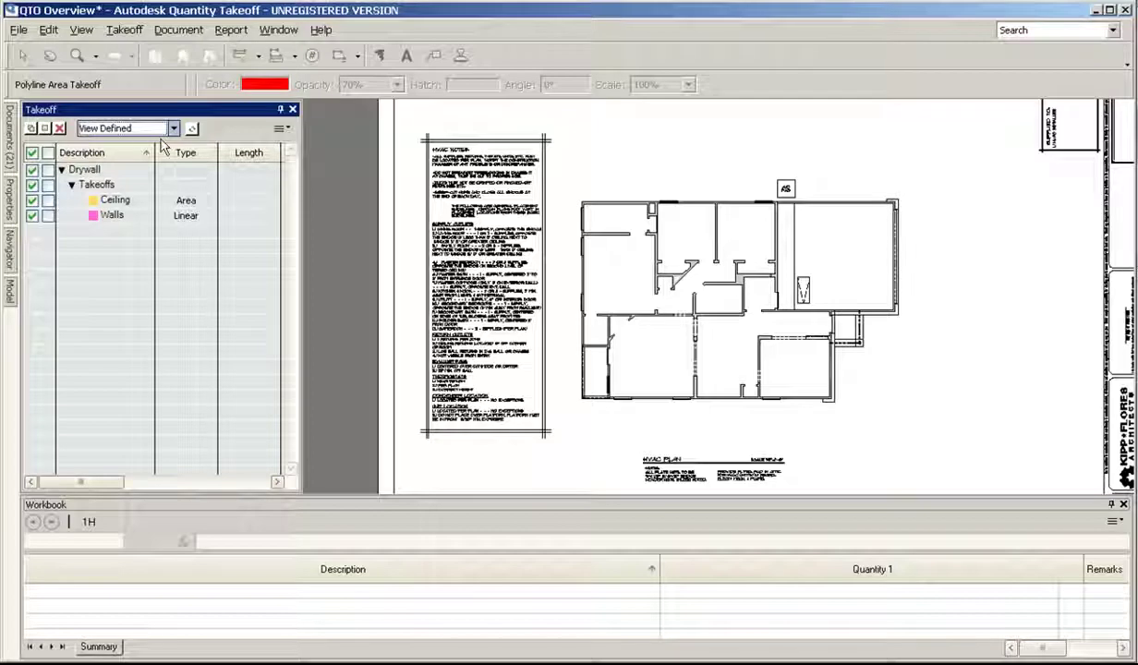
pyautogui.click(178, 186)
pyautogui.click(184, 207)
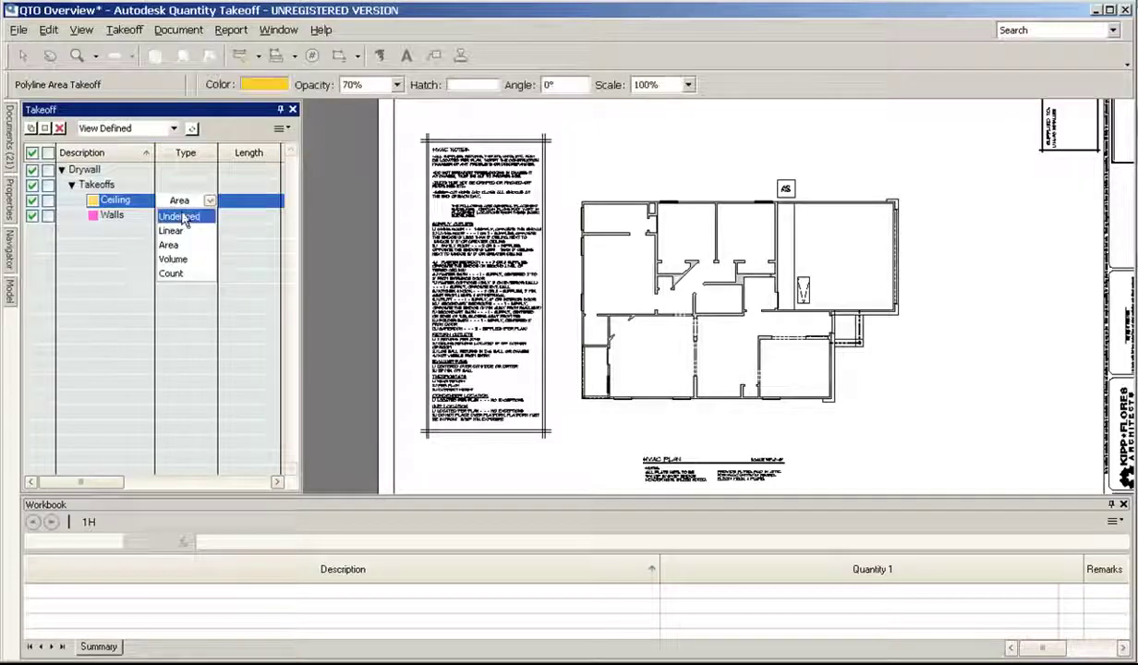
pyautogui.click(181, 196)
# Step: Try the Catalog Items and with Assignments filters, then clear them to show defined items
pyautogui.click(173, 128)
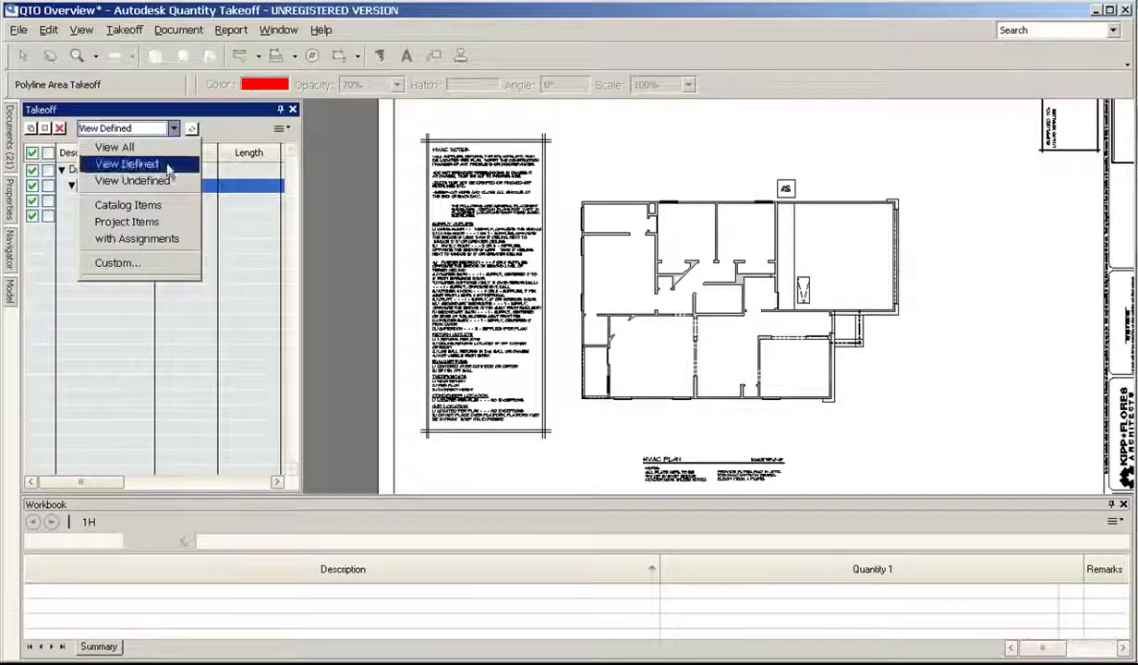
pyautogui.click(166, 206)
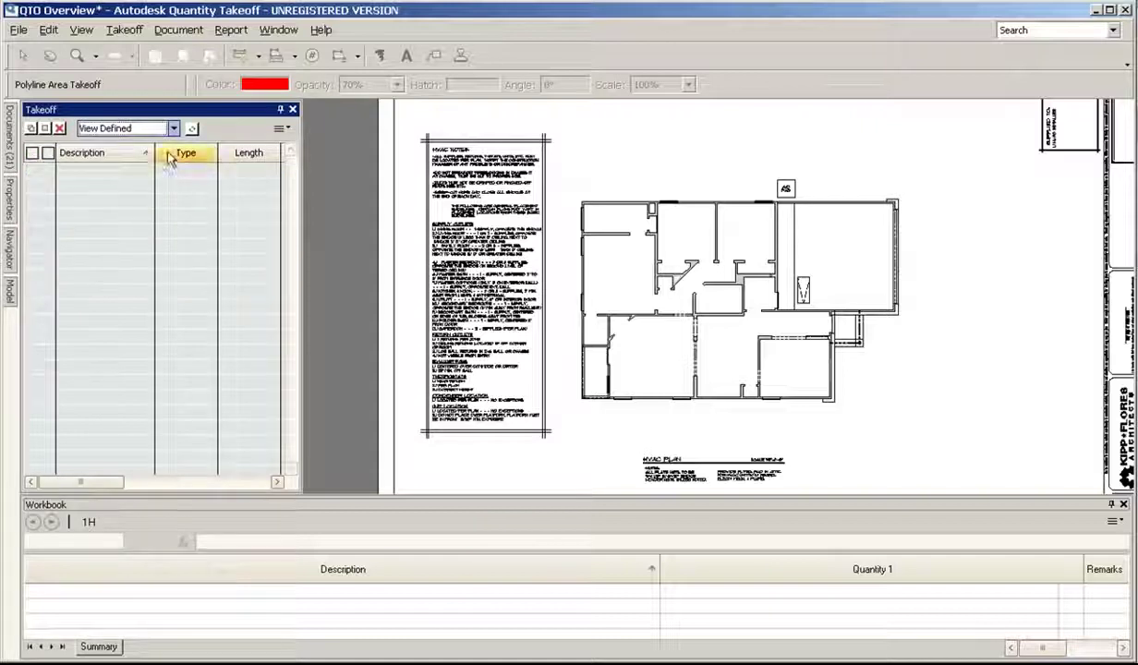
pyautogui.click(173, 128)
pyautogui.click(169, 209)
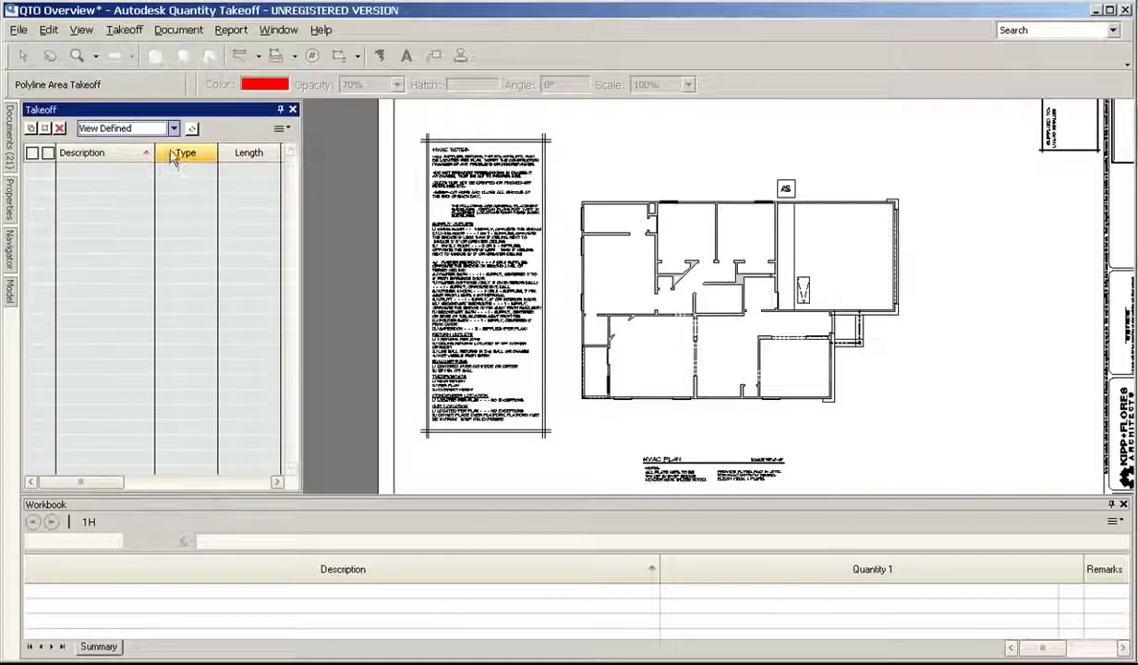
pyautogui.click(172, 128)
pyautogui.click(164, 240)
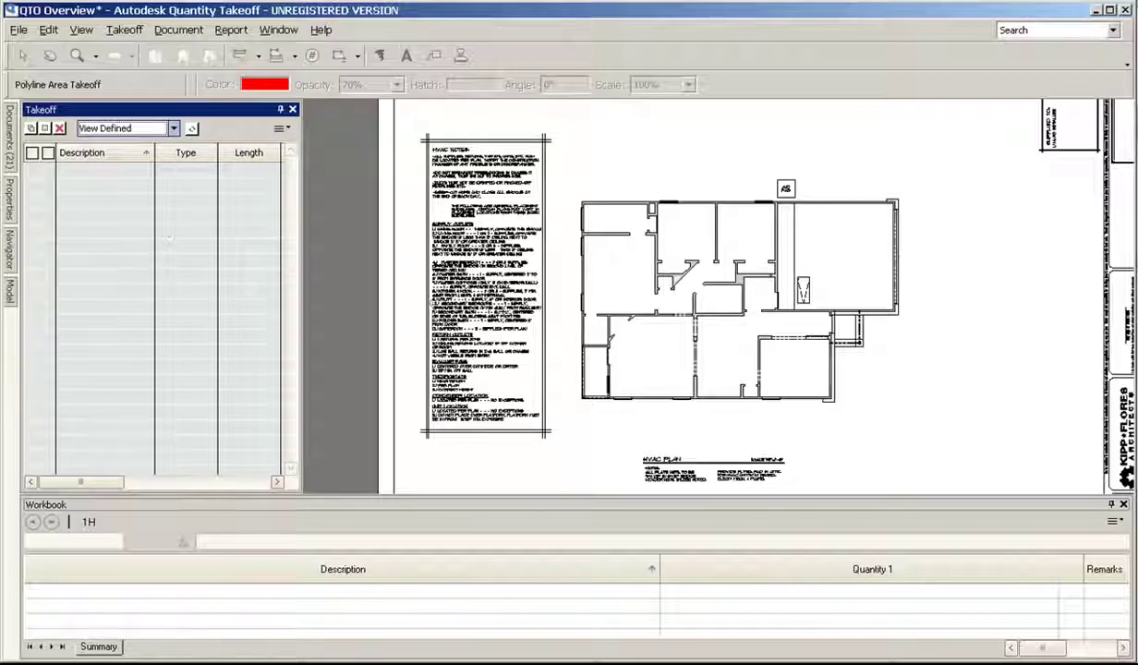
pyautogui.click(172, 128)
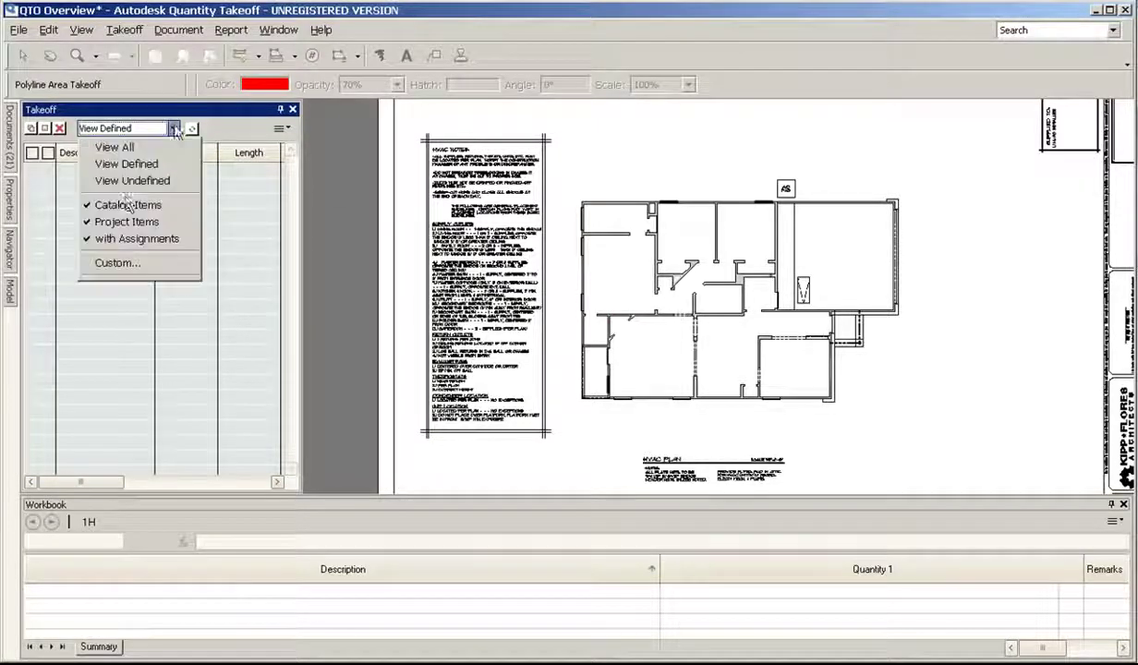
pyautogui.click(126, 202)
pyautogui.click(173, 128)
pyautogui.click(173, 204)
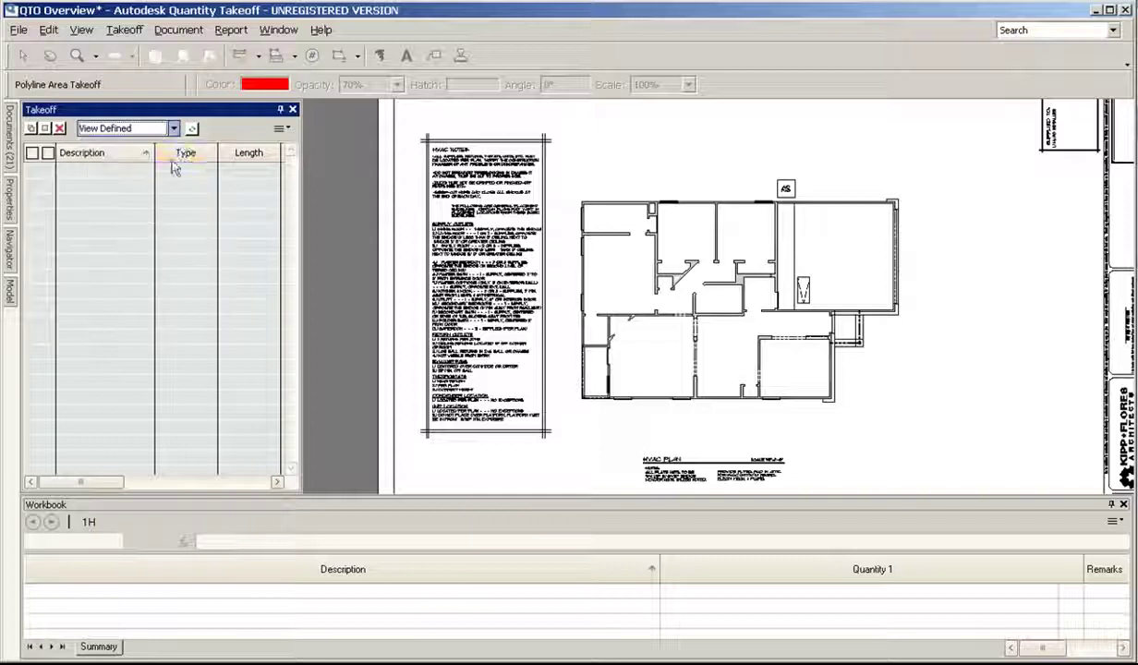
pyautogui.click(172, 129)
pyautogui.click(156, 237)
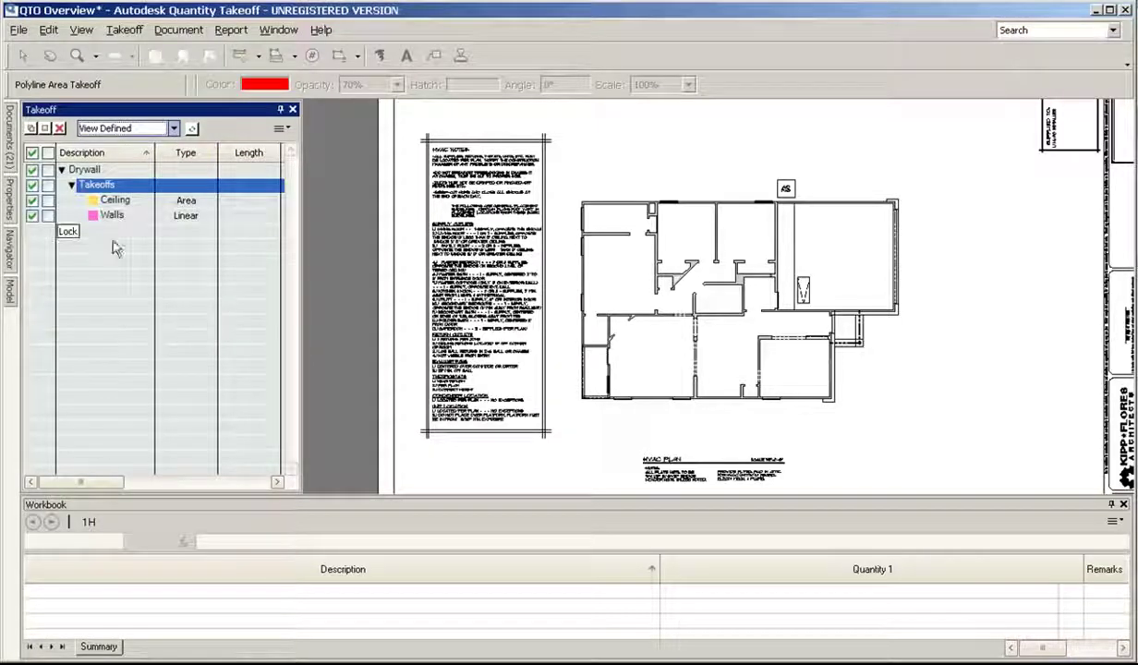
pyautogui.click(173, 128)
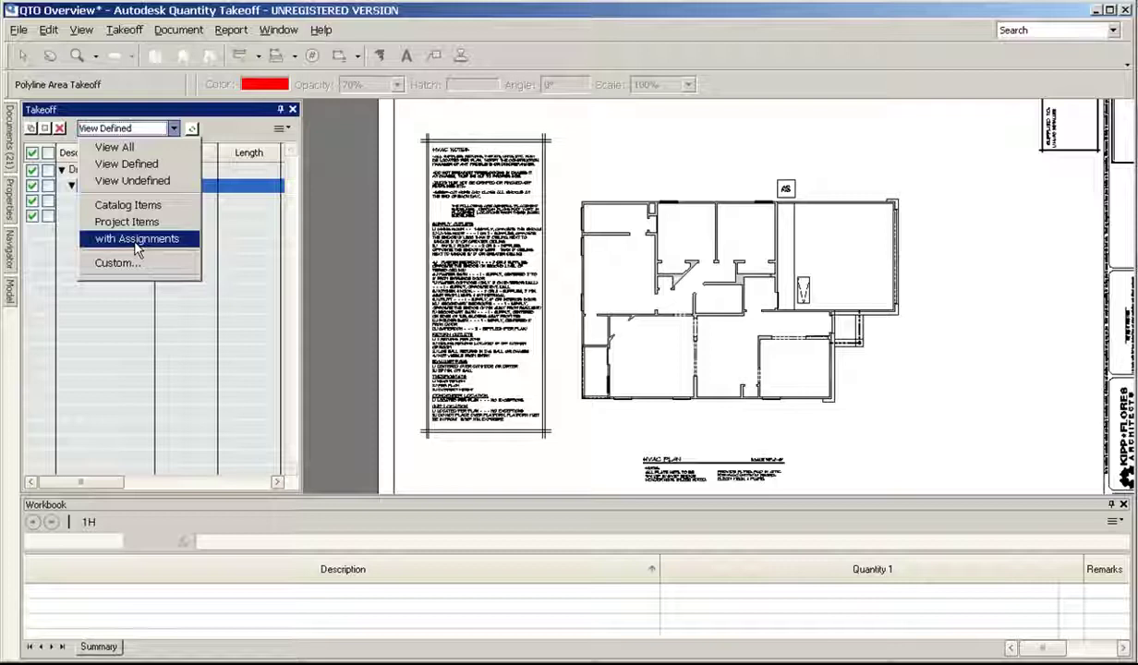
# Step: Apply a custom filter with the word 'ceiling' so only the Ceiling item remains
pyautogui.click(120, 262)
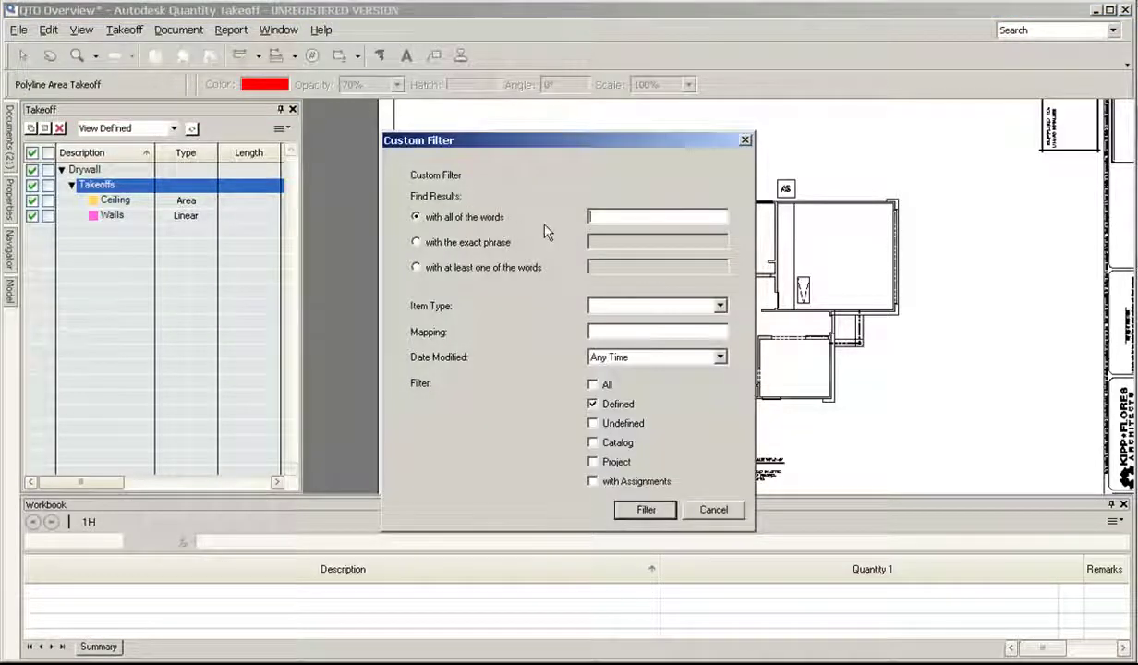
pyautogui.write('ceiling')
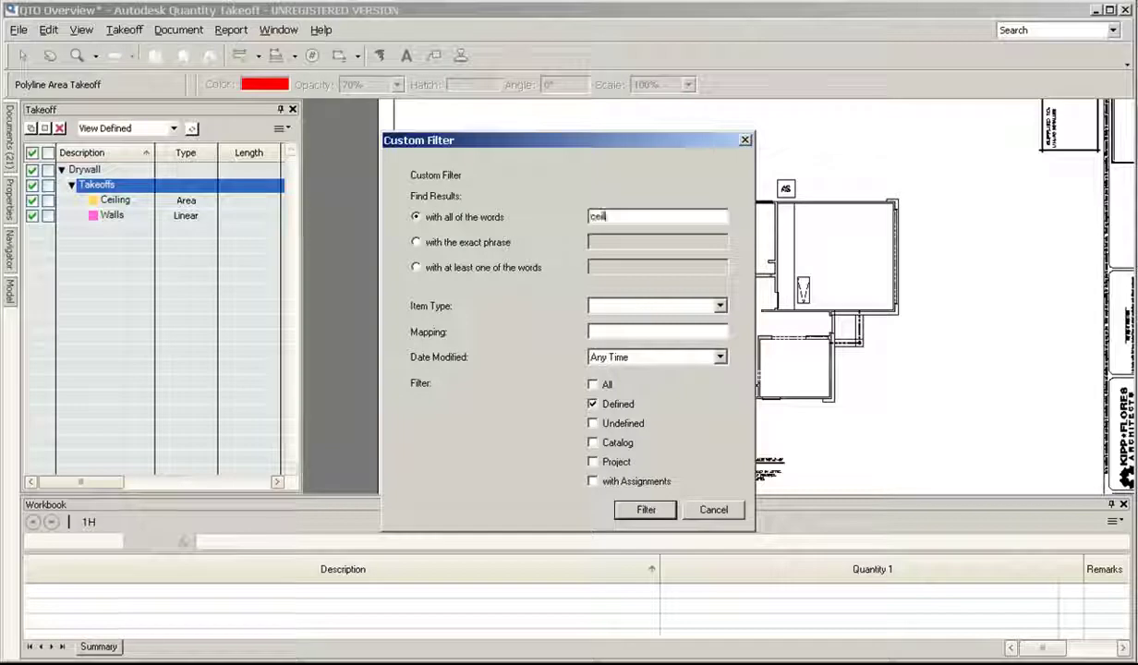
pyautogui.click(645, 509)
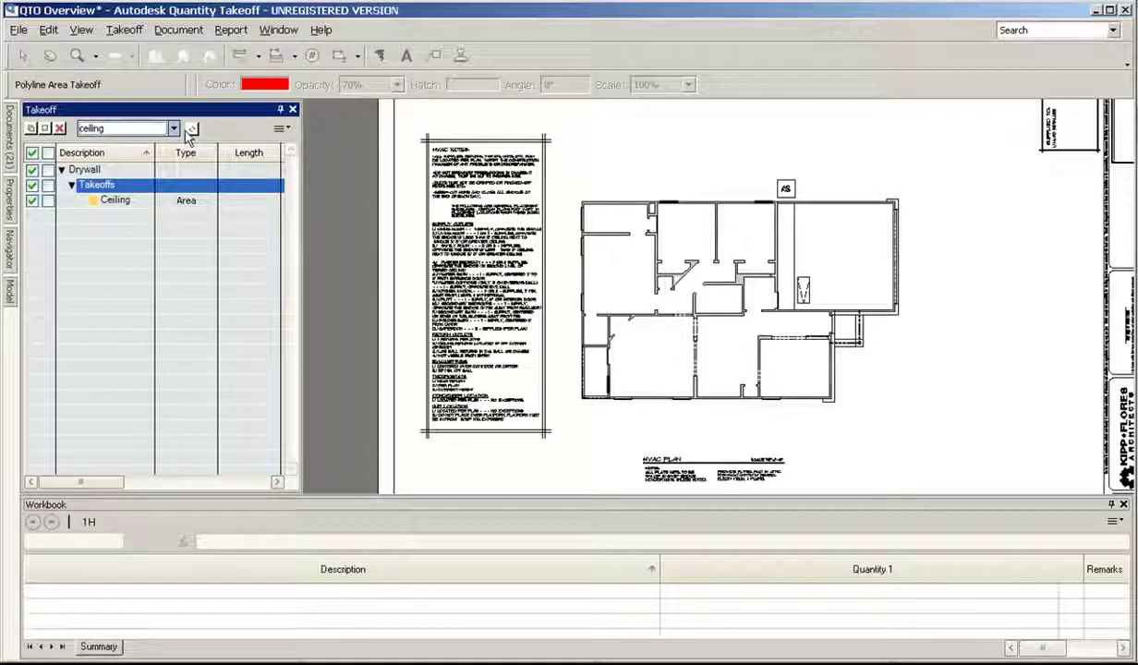
pyautogui.click(280, 128)
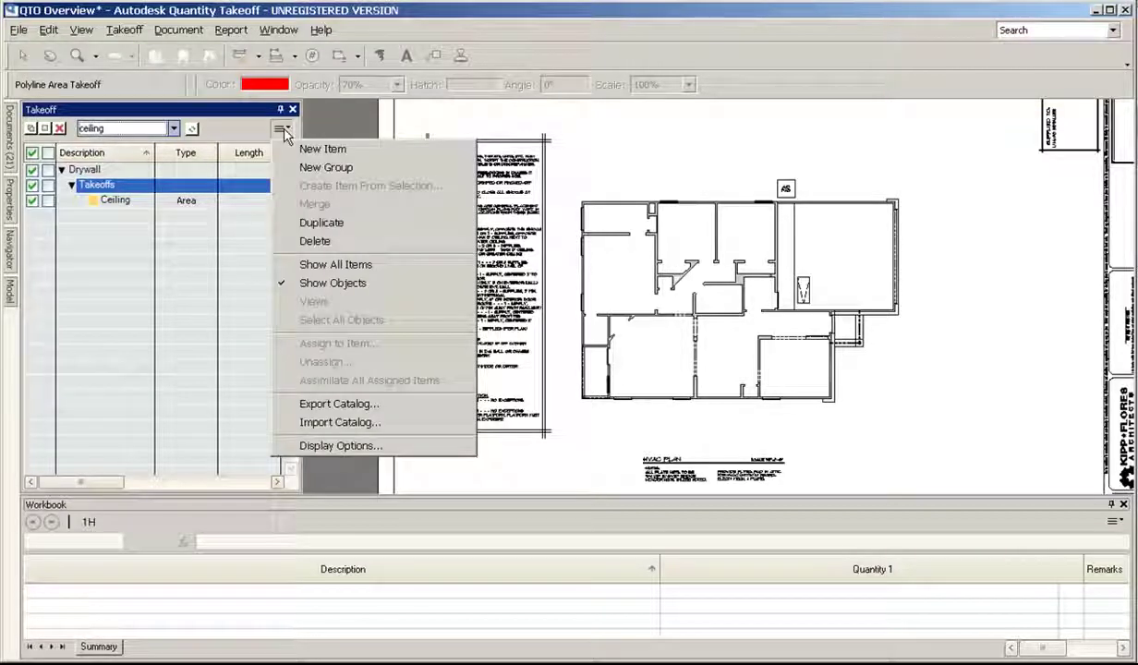
# Step: Toggle the takeoff object display, then bring up the Import Catalog file browser
pyautogui.click(365, 265)
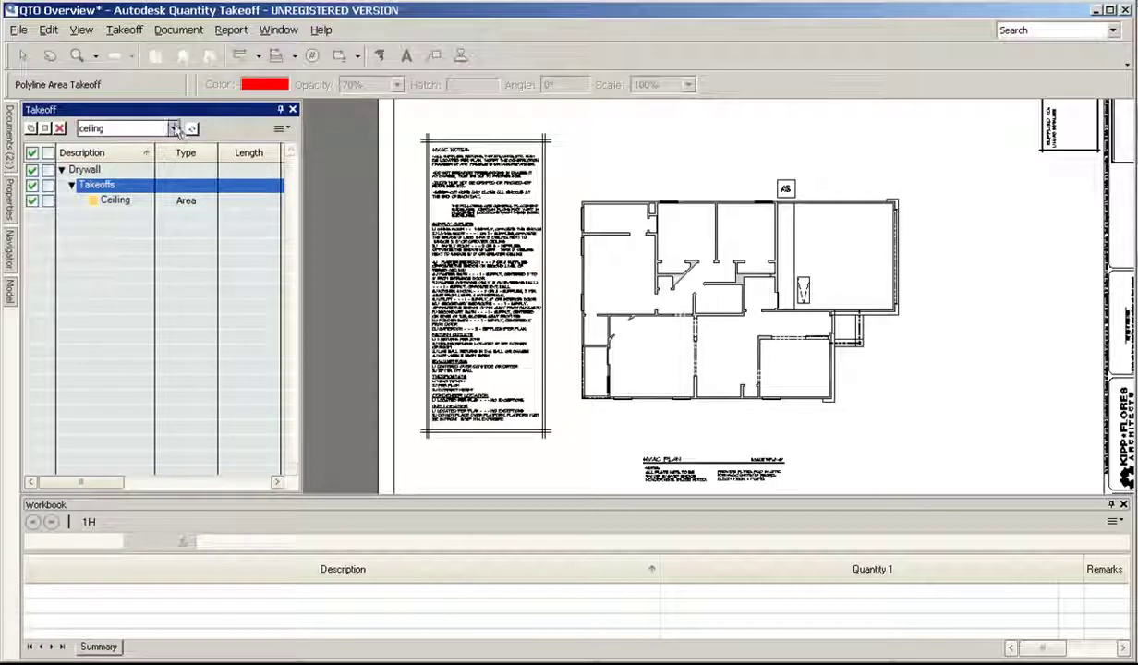
pyautogui.click(280, 128)
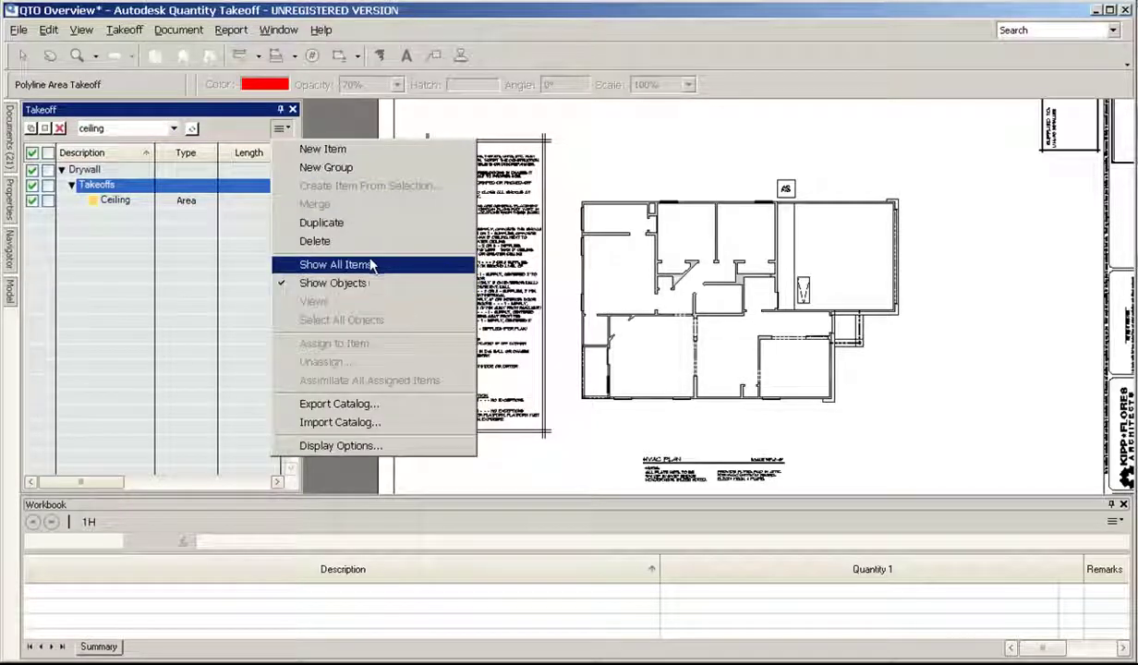
pyautogui.click(371, 283)
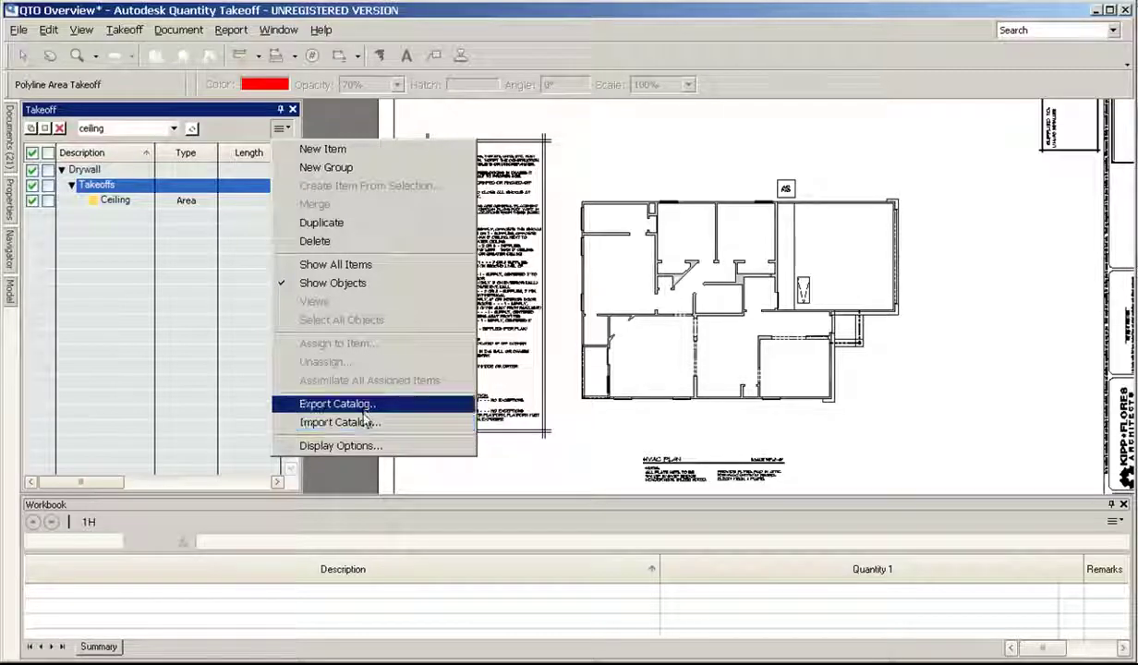
pyautogui.click(309, 427)
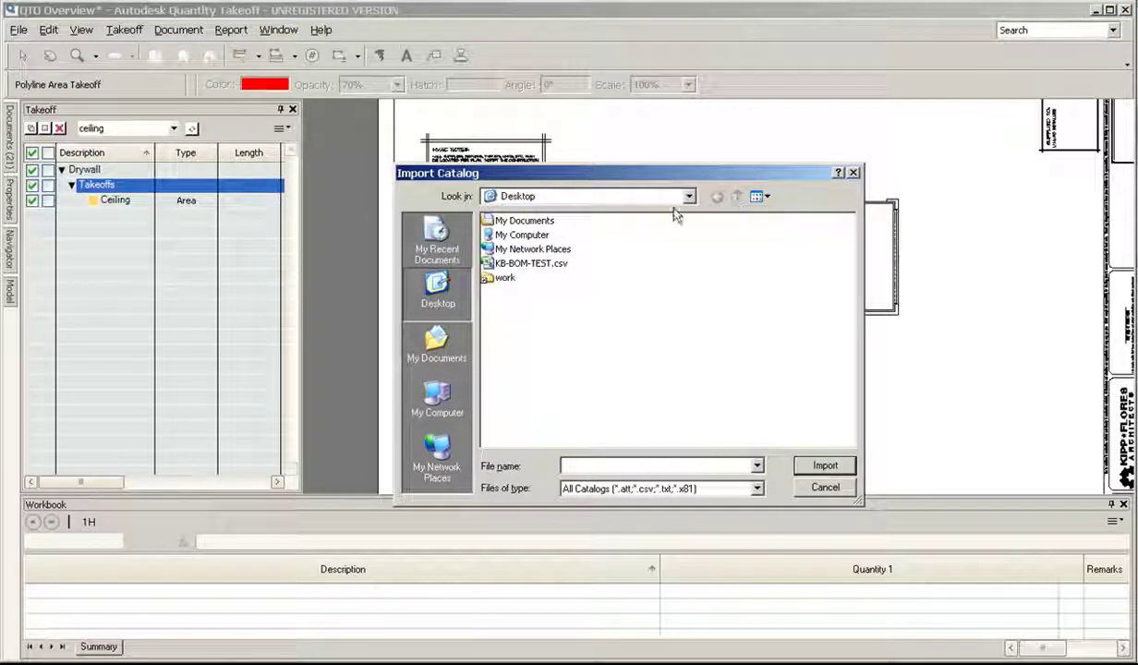
# Step: Import Takeoff Template.att from work\qto, including all groups and remapping catalog colours
pyautogui.doubleClick(491, 278)
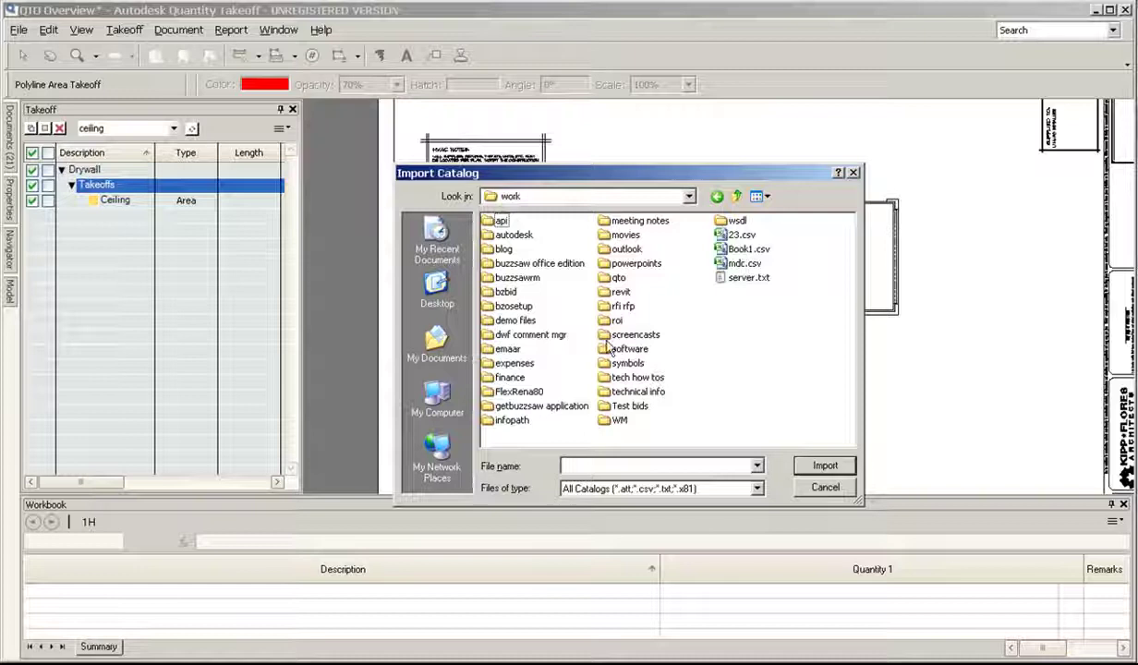
pyautogui.doubleClick(613, 278)
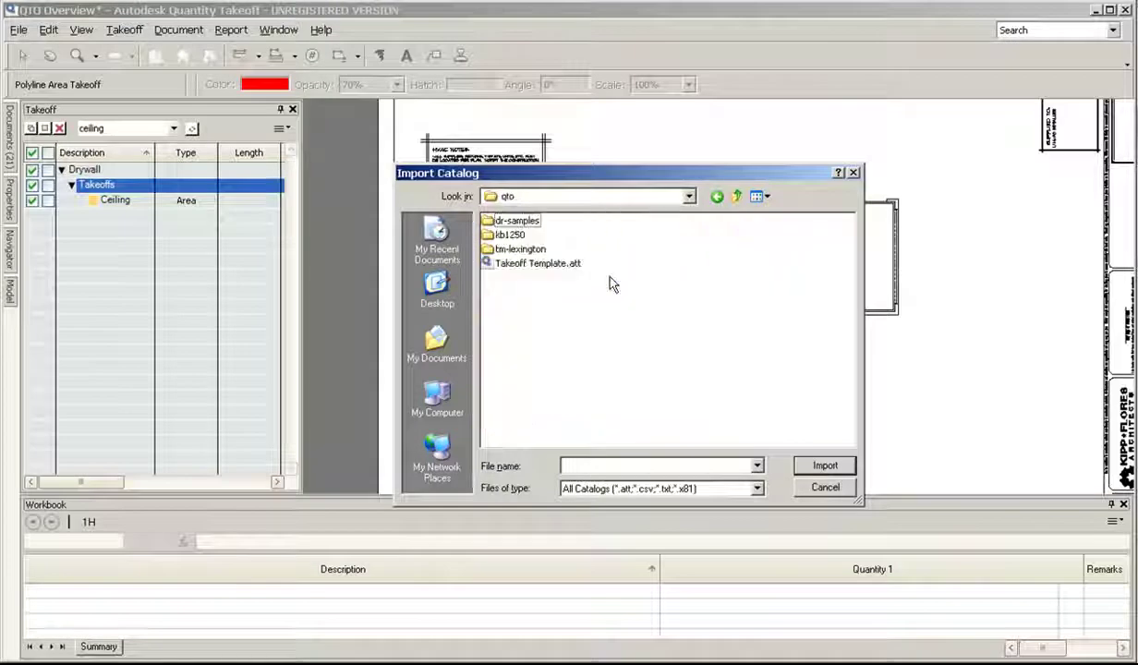
pyautogui.click(487, 264)
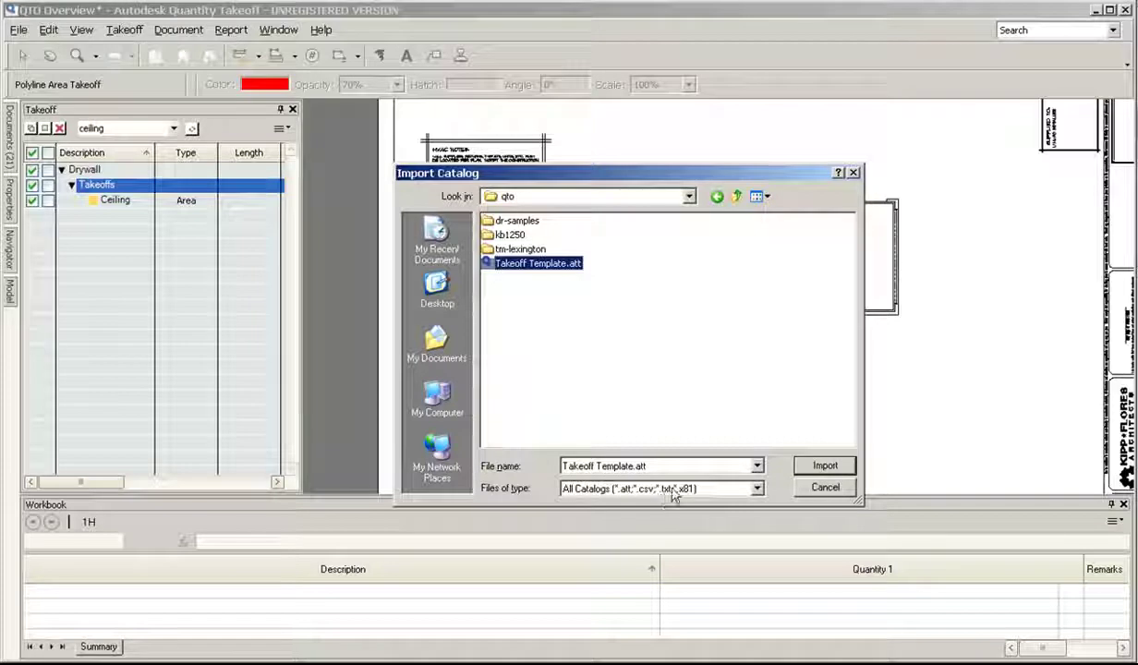
pyautogui.click(800, 468)
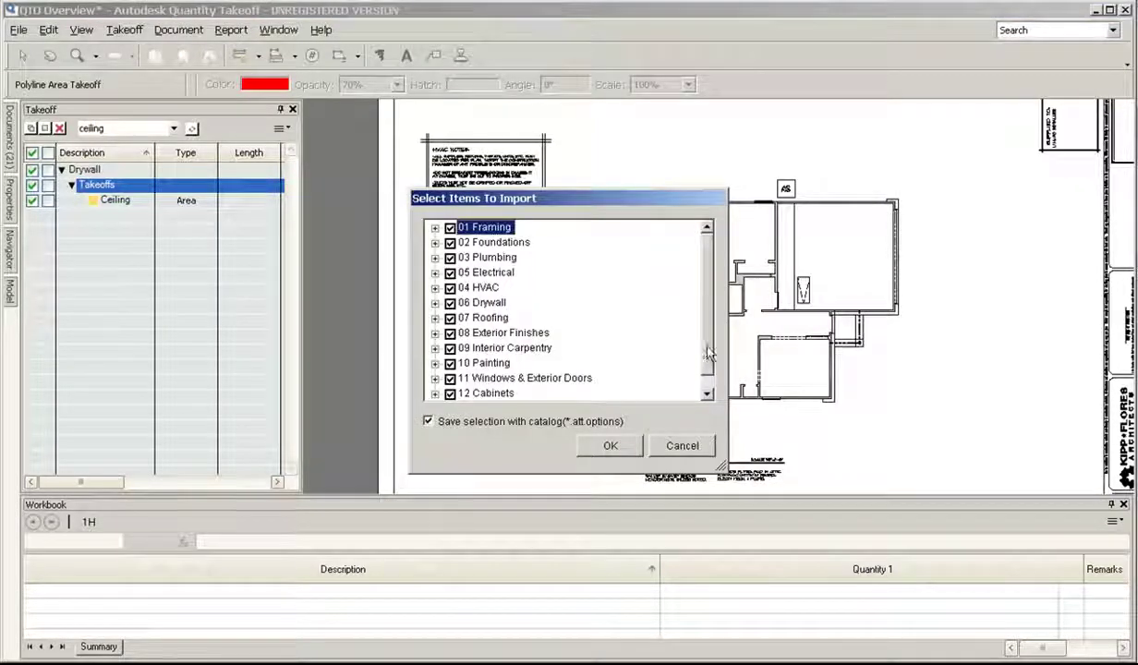
pyautogui.scroll(-1, 684, 356)
pyautogui.click(634, 444)
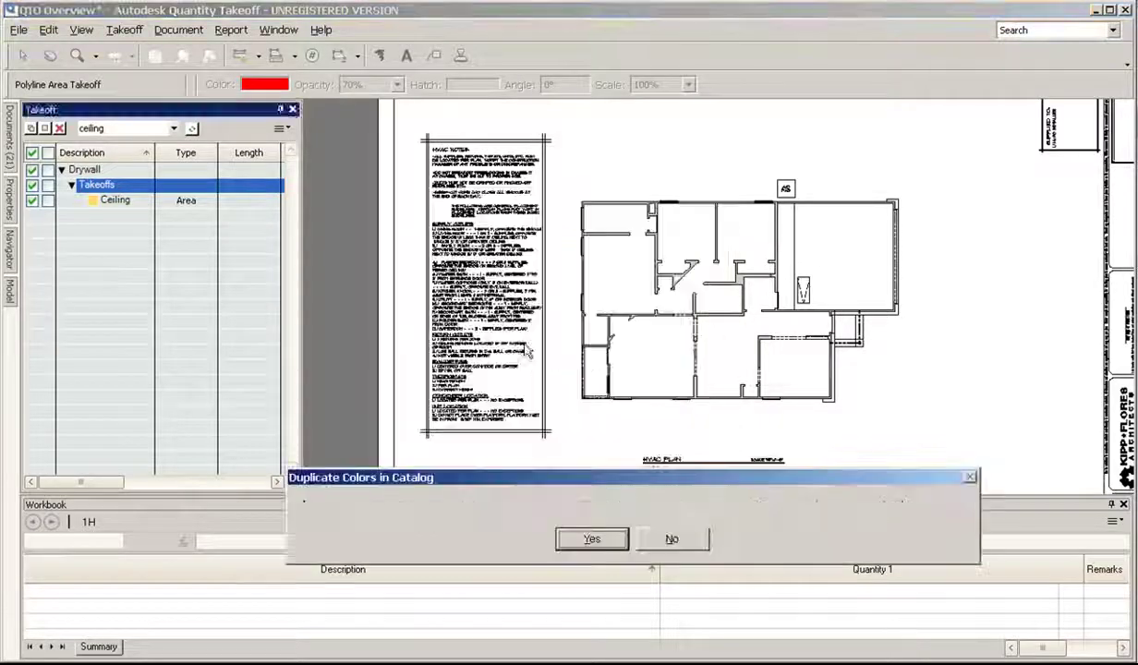
pyautogui.click(591, 534)
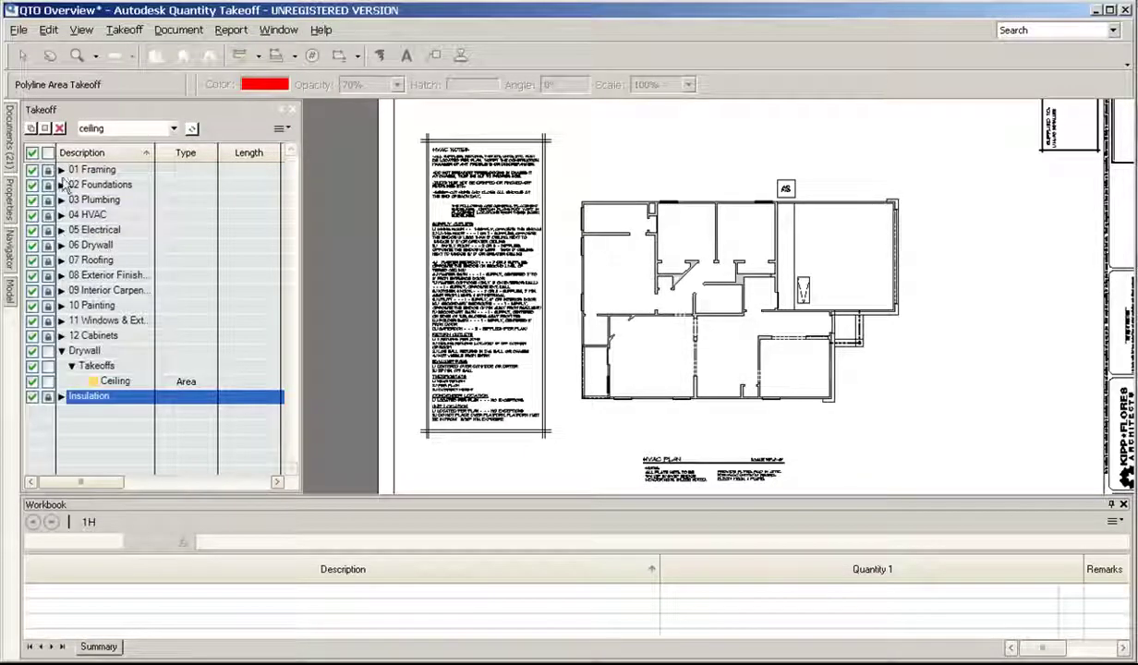
# Step: Unlock all the imported catalog items in the takeoff list
pyautogui.click(61, 245)
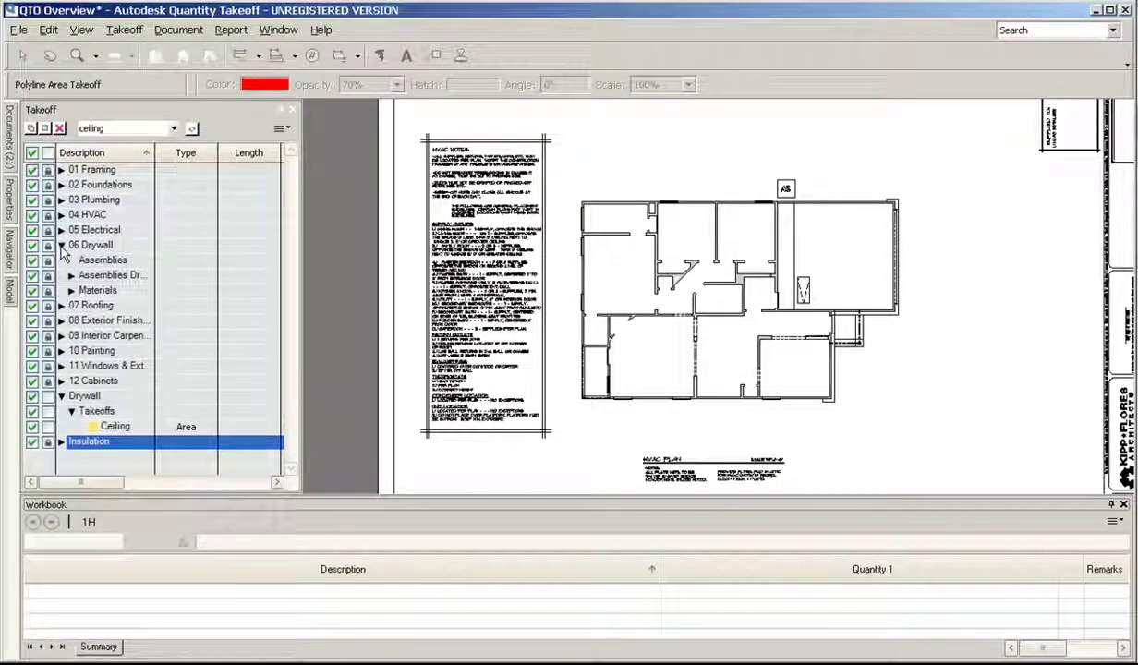
pyautogui.click(61, 245)
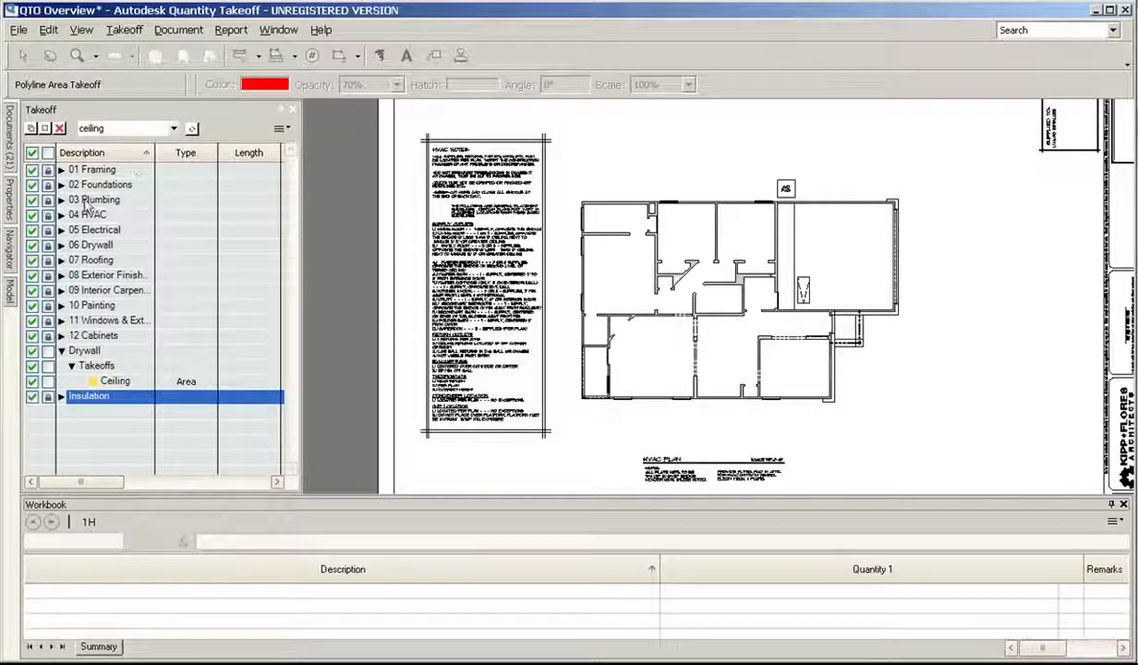
pyautogui.click(47, 153)
pyautogui.click(48, 155)
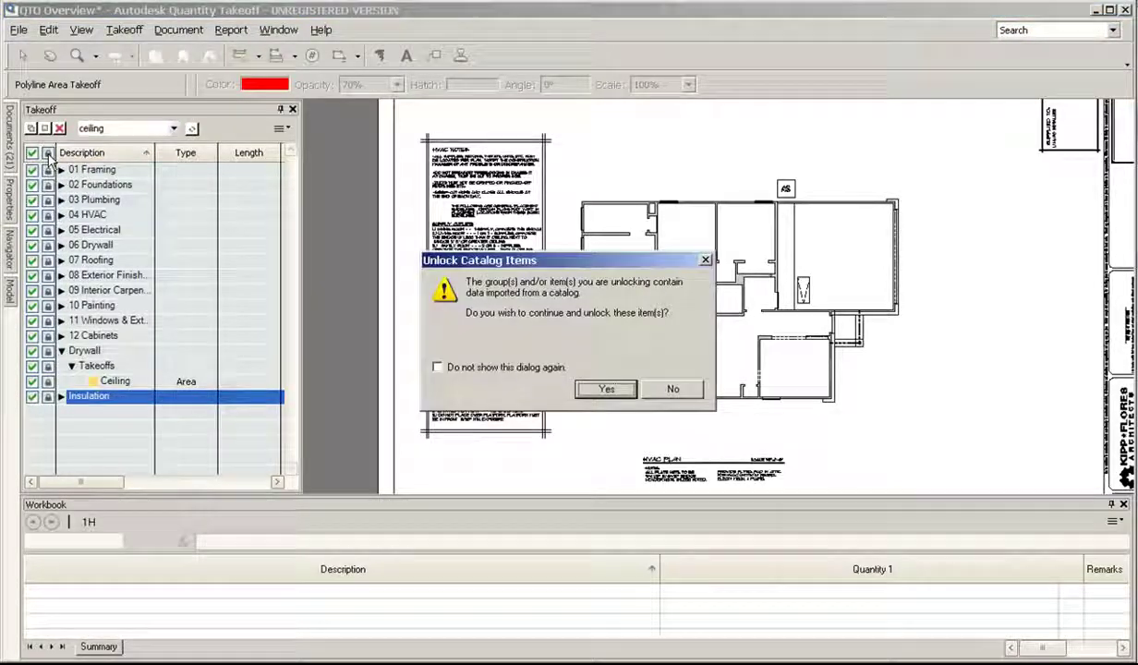
pyautogui.click(600, 388)
# Step: Filter the takeoff list by the word 'drywall' and expand 06 Drywall > Materials
pyautogui.click(173, 128)
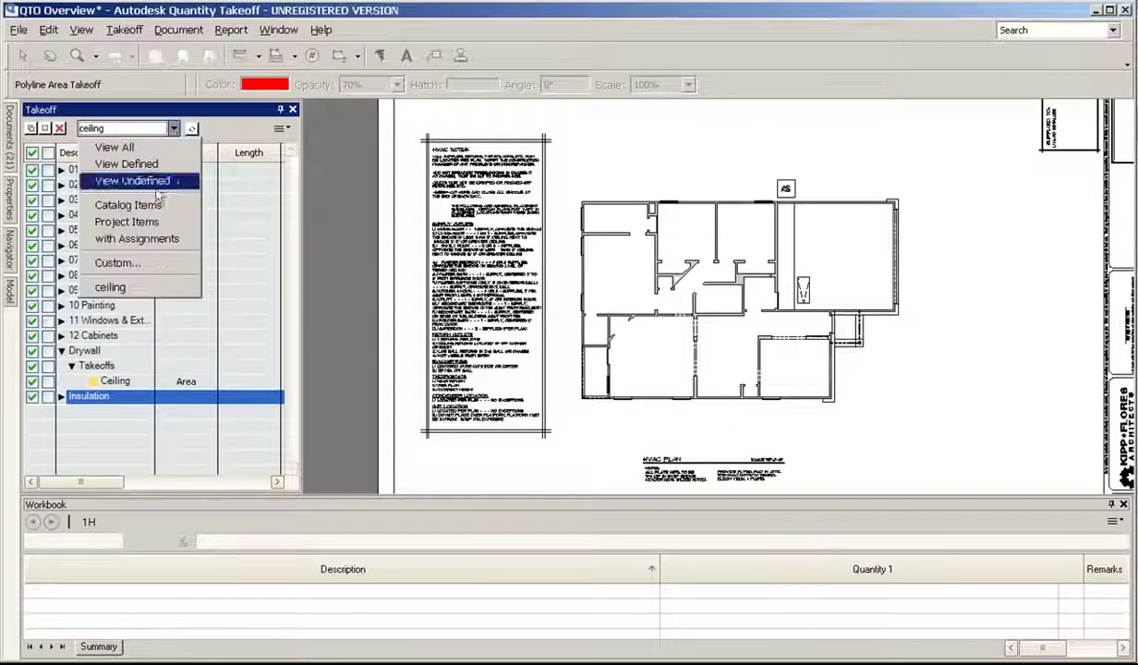
pyautogui.click(143, 265)
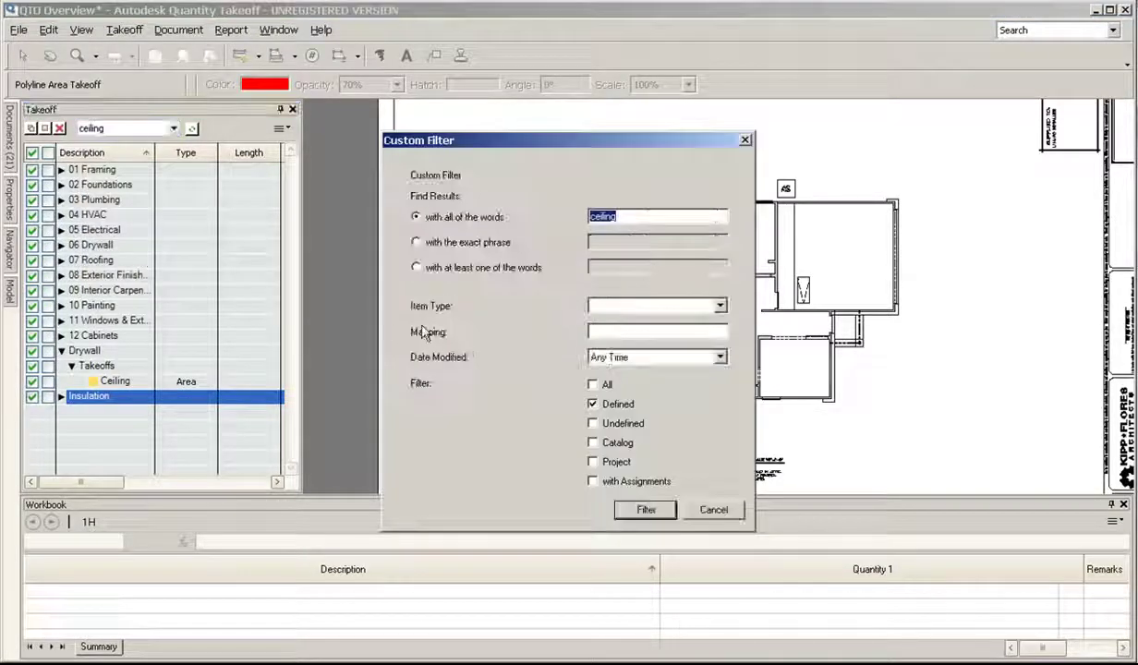
pyautogui.write('dryw')
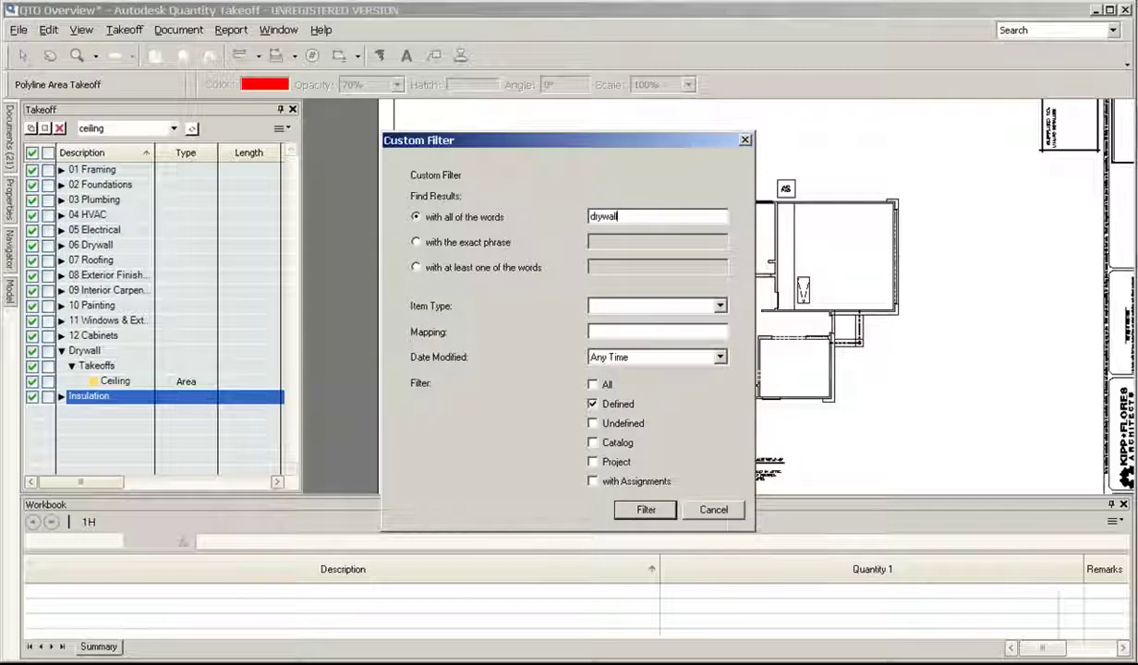
pyautogui.write('all')
pyautogui.click(640, 507)
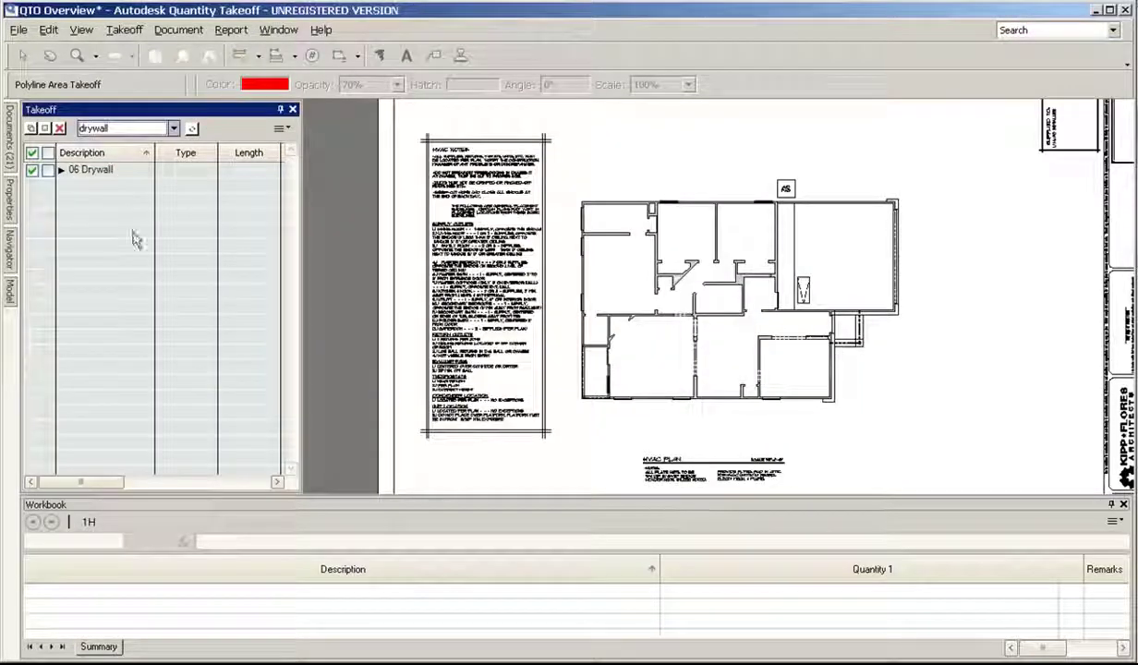
pyautogui.click(62, 170)
pyautogui.click(72, 184)
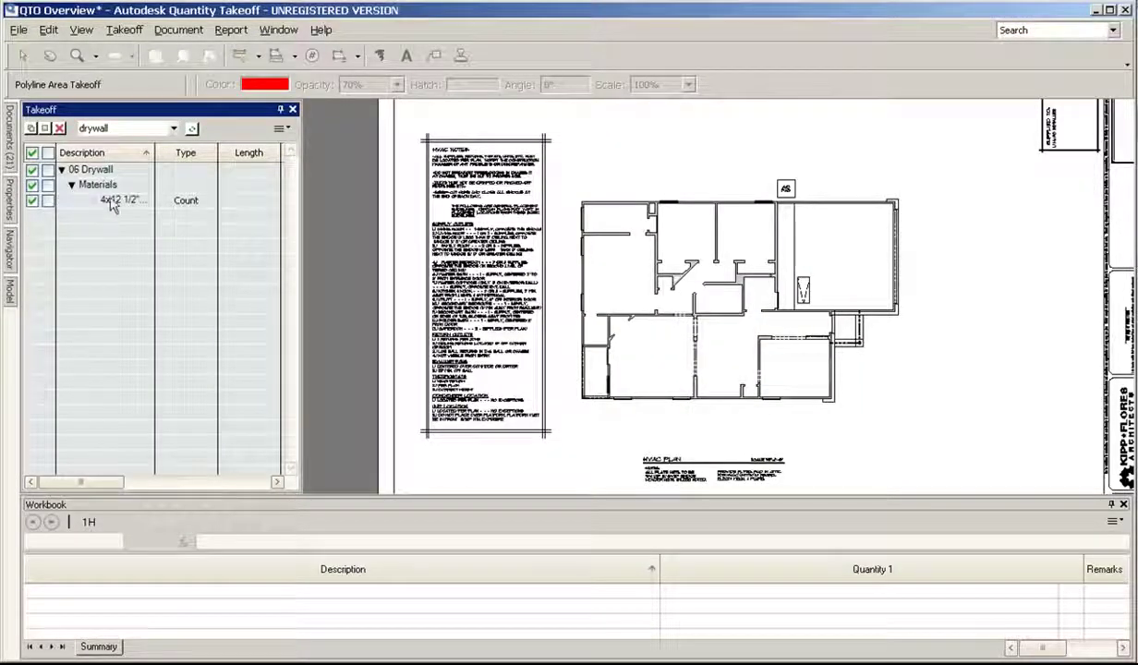
# Step: Limit the list to Catalog Items and remove the 'drywall' word restriction
pyautogui.click(173, 128)
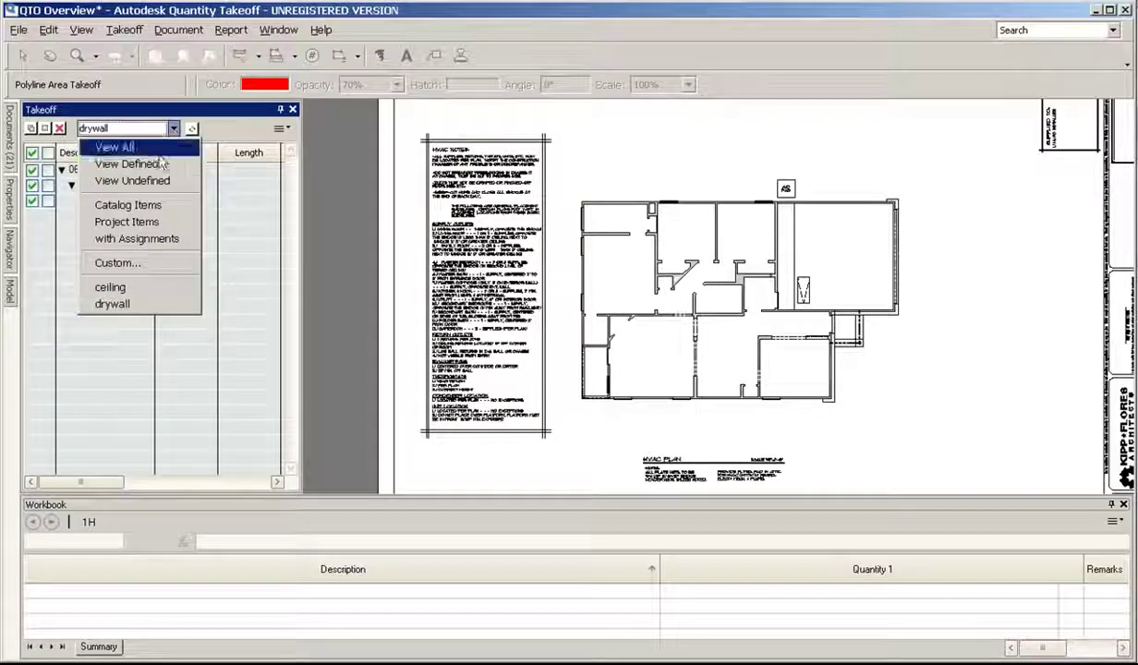
pyautogui.click(151, 206)
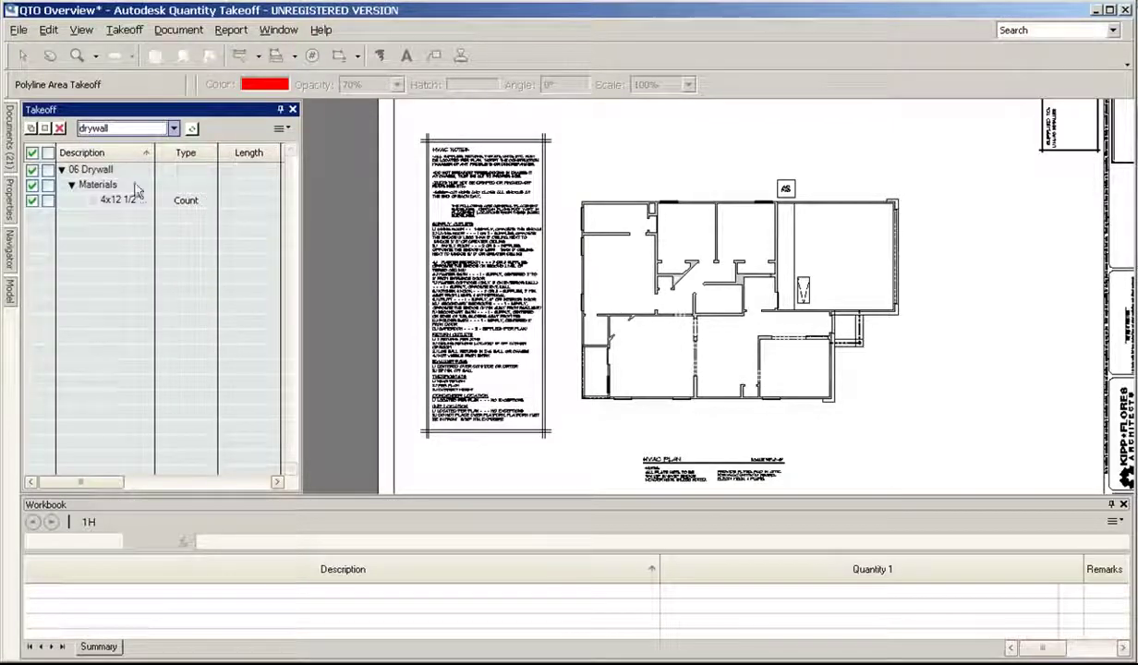
pyautogui.click(173, 128)
pyautogui.click(139, 262)
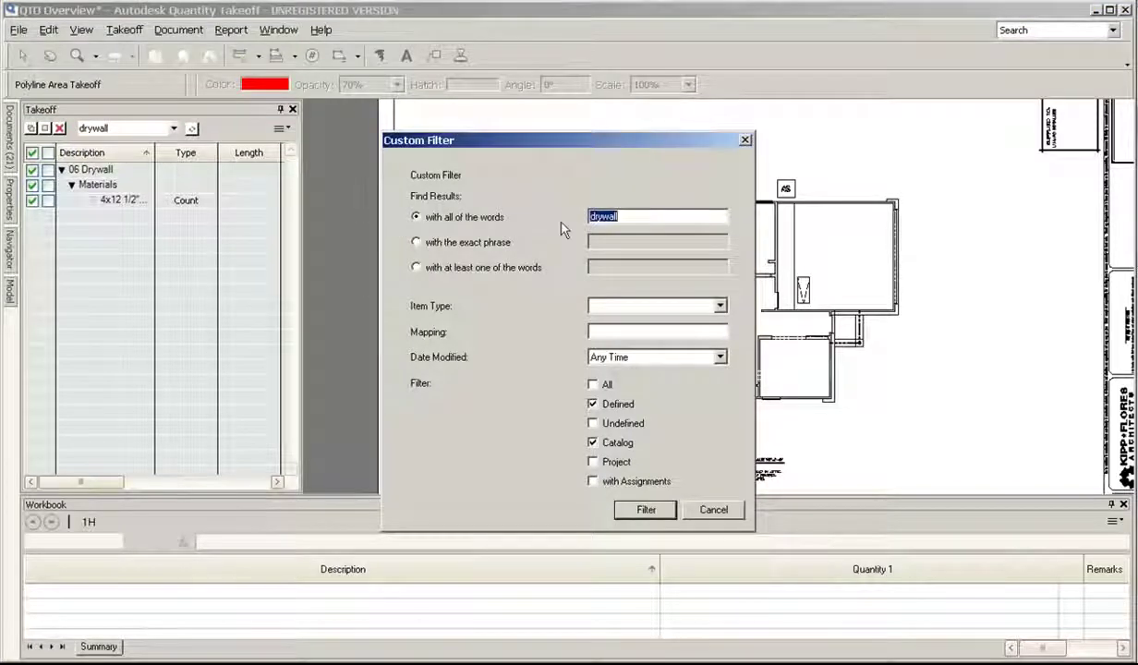
pyautogui.press('BackSpace')
pyautogui.click(644, 509)
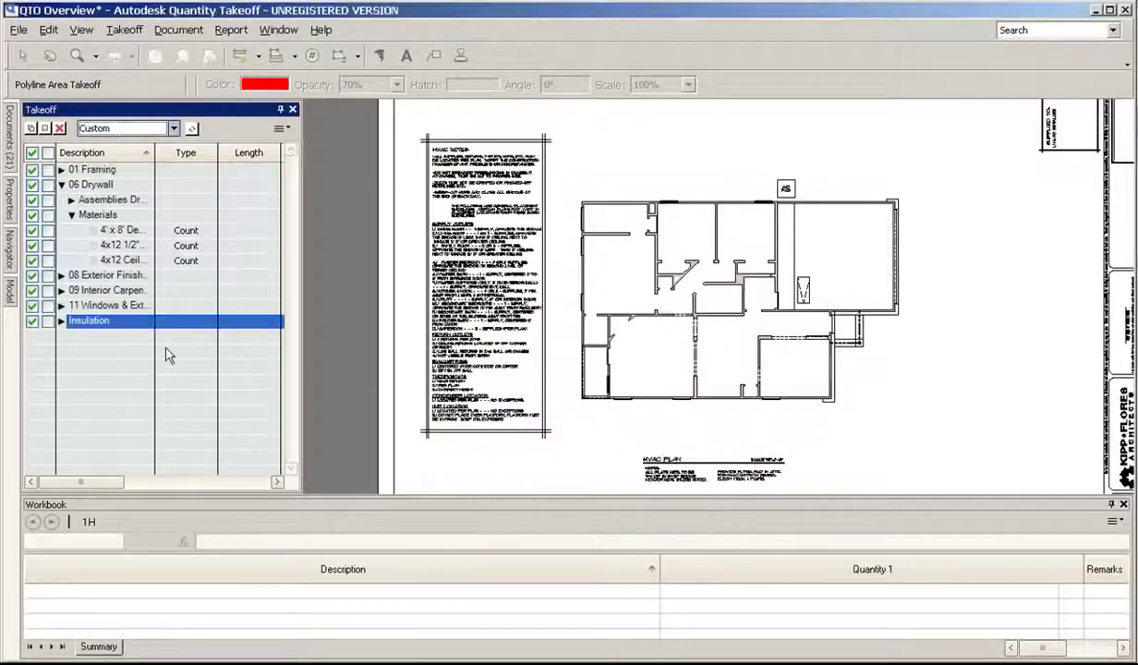
pyautogui.click(61, 185)
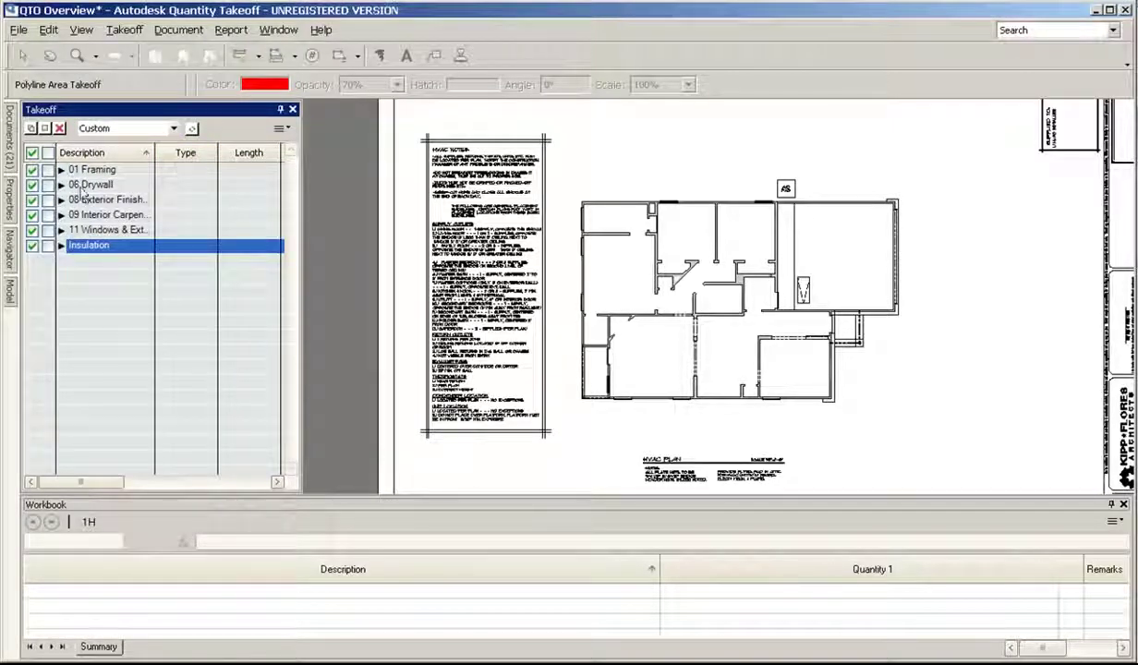
# Step: Toggle the Project Items and Catalog Items filters, then set the list to View All
pyautogui.click(172, 128)
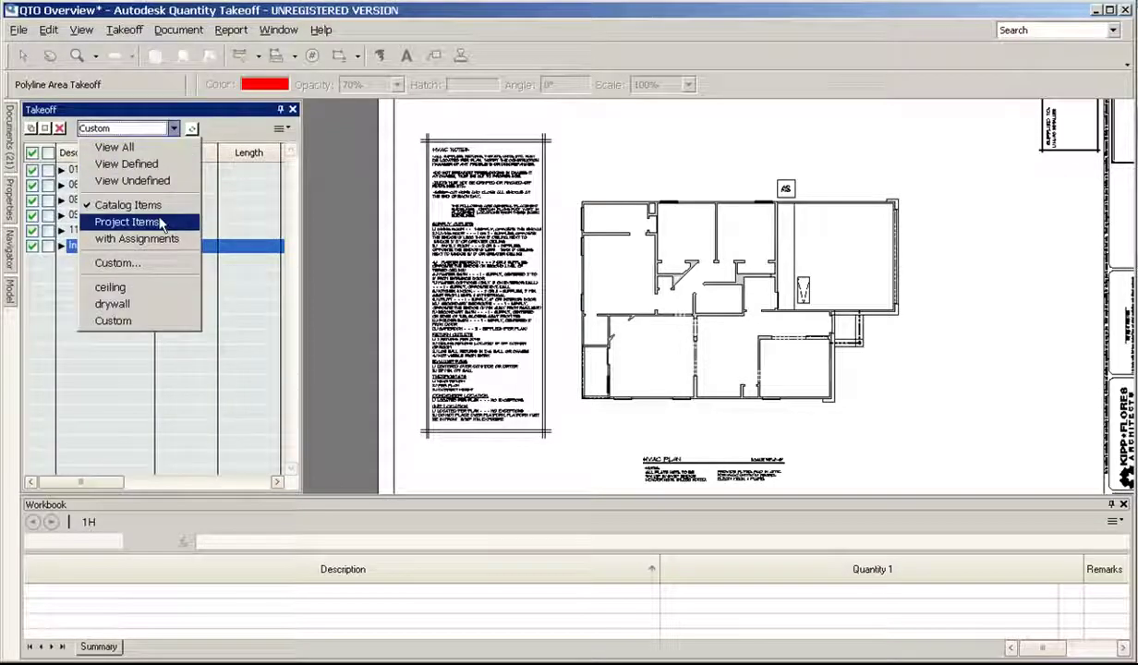
pyautogui.click(160, 223)
pyautogui.click(173, 129)
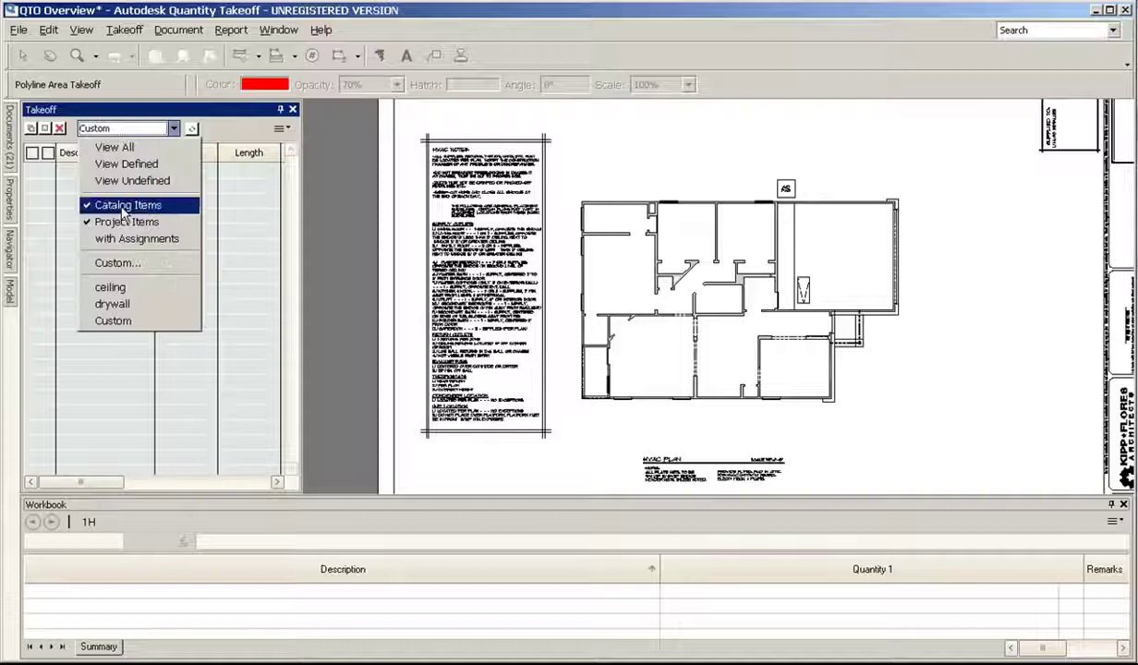
pyautogui.click(126, 205)
pyautogui.click(173, 129)
pyautogui.click(153, 206)
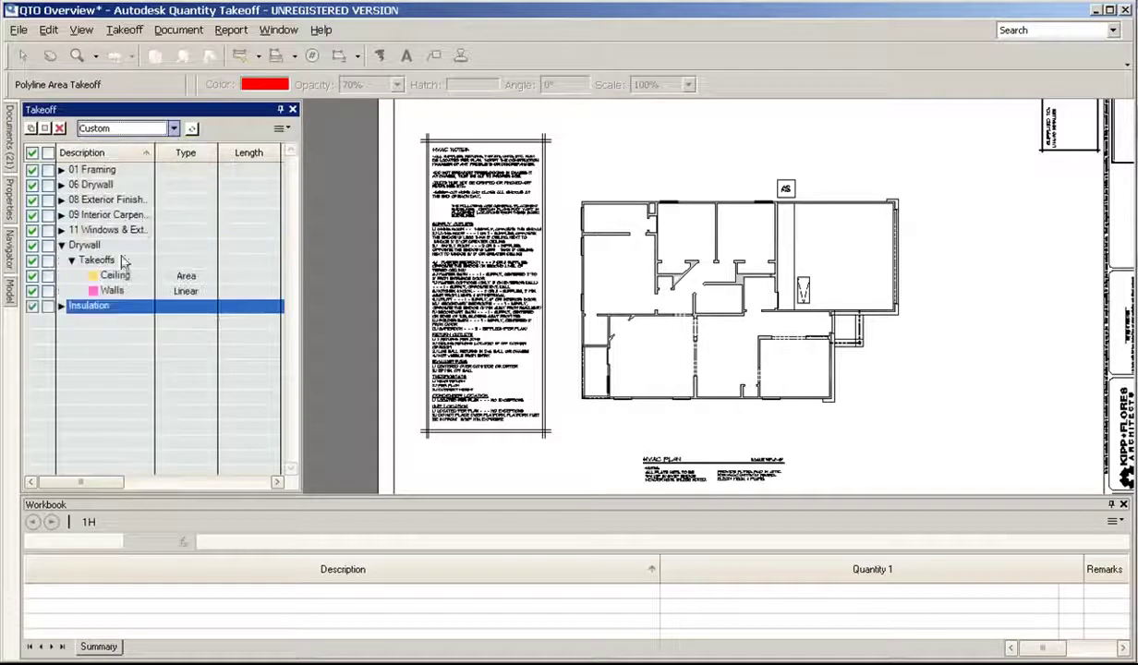
pyautogui.click(61, 245)
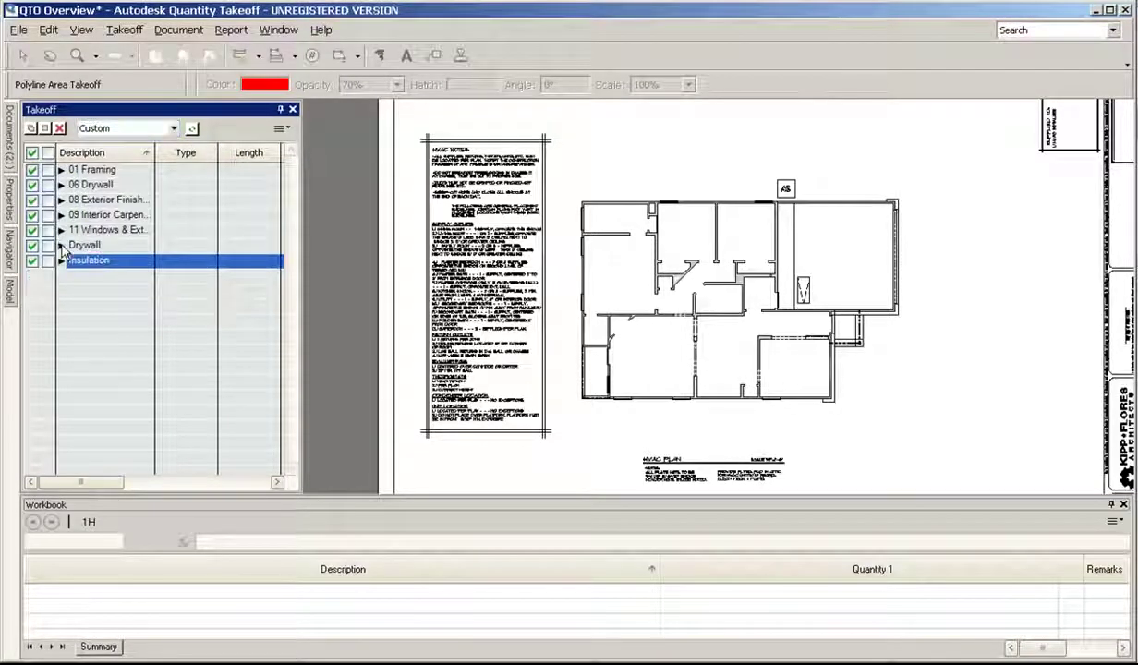
pyautogui.click(173, 128)
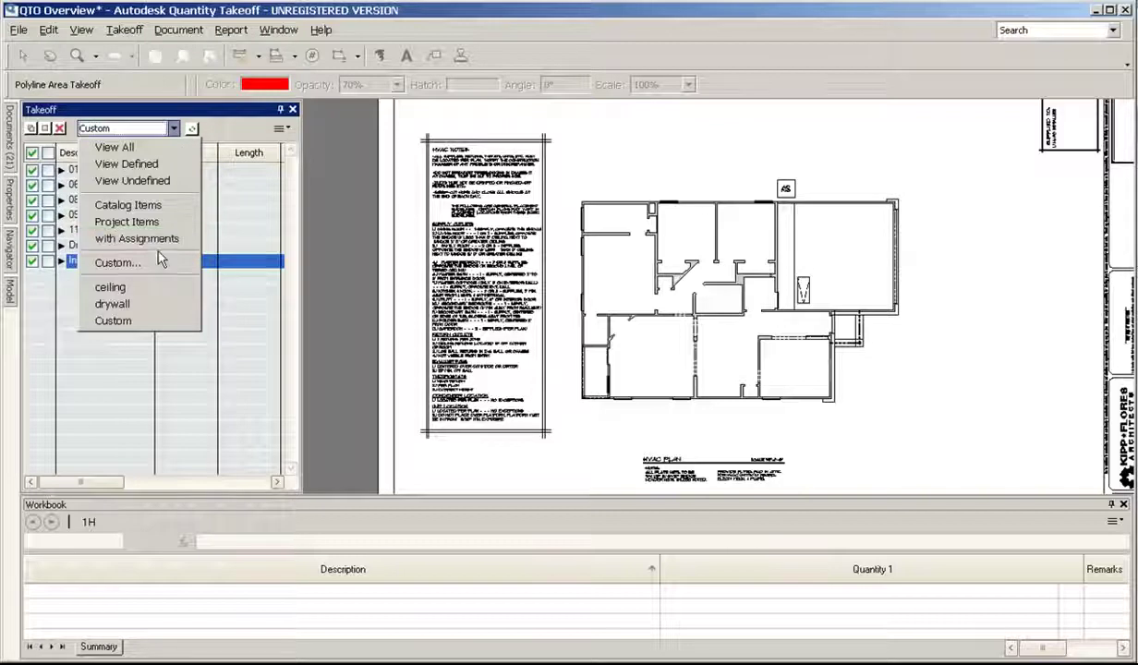
pyautogui.click(147, 147)
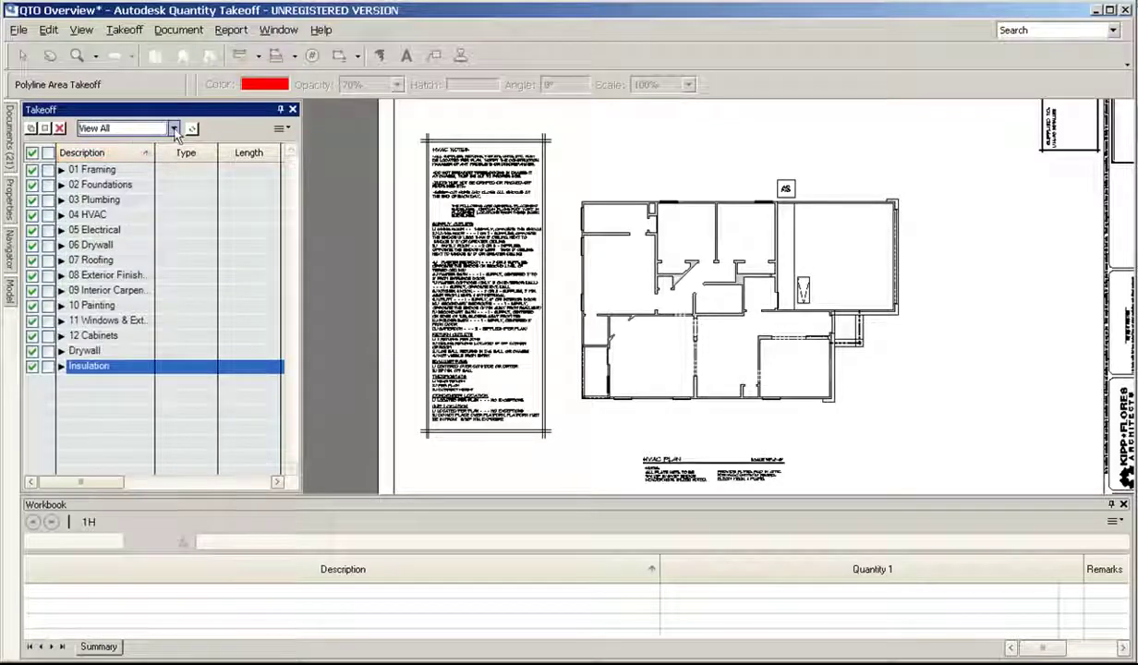
pyautogui.click(92, 153)
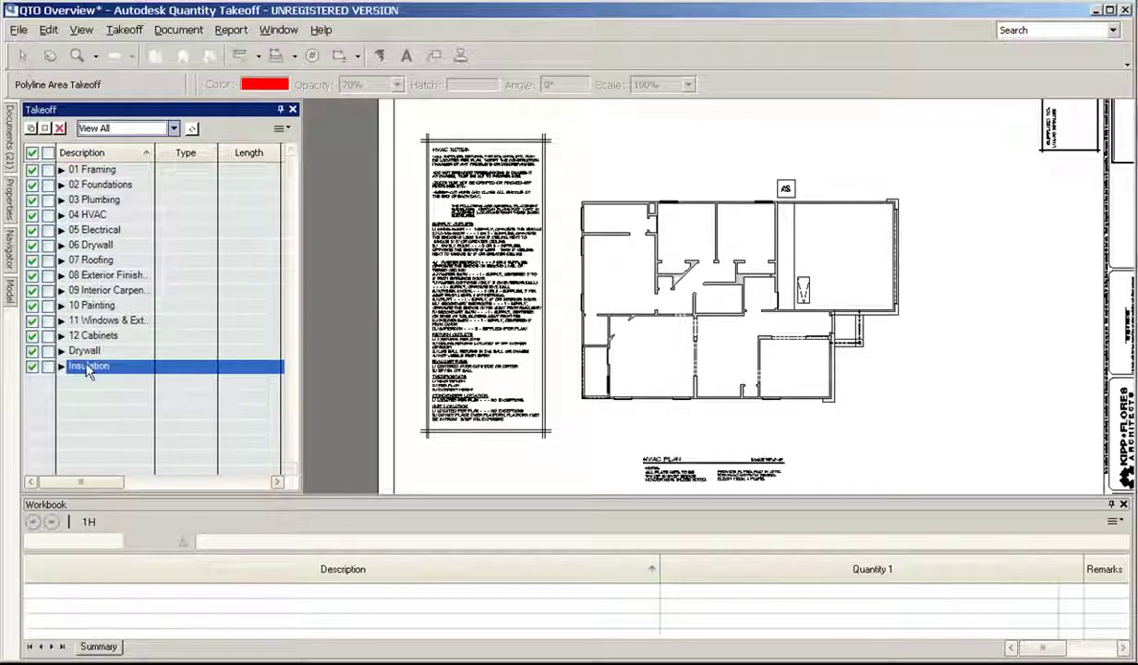
pyautogui.click(173, 129)
pyautogui.click(161, 224)
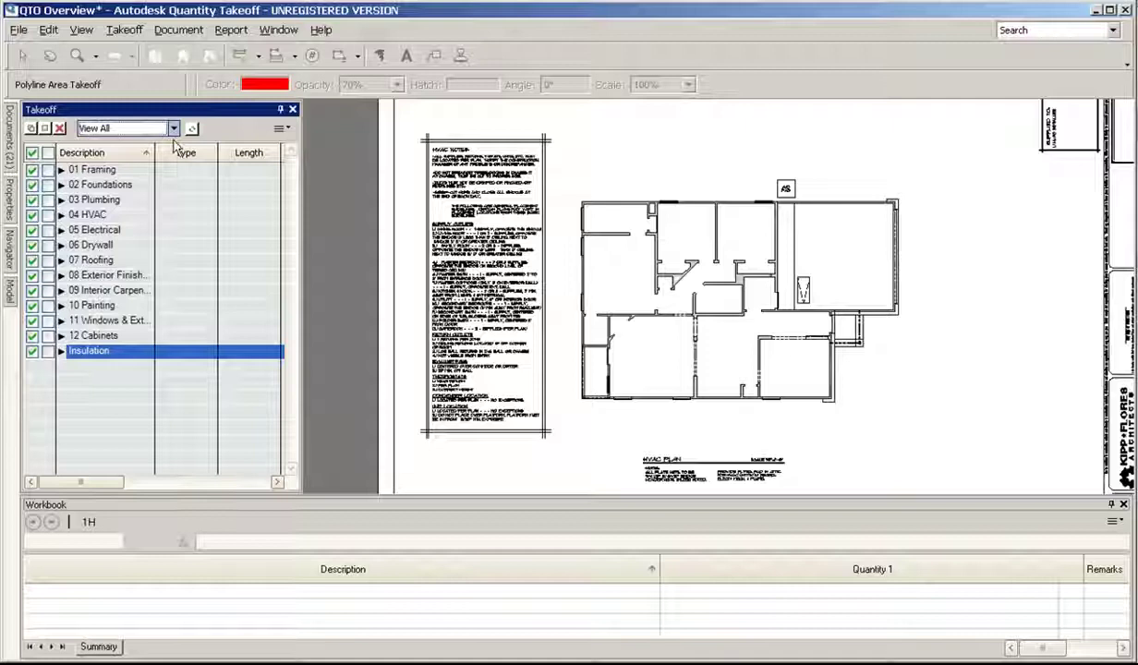
pyautogui.click(172, 128)
pyautogui.click(139, 209)
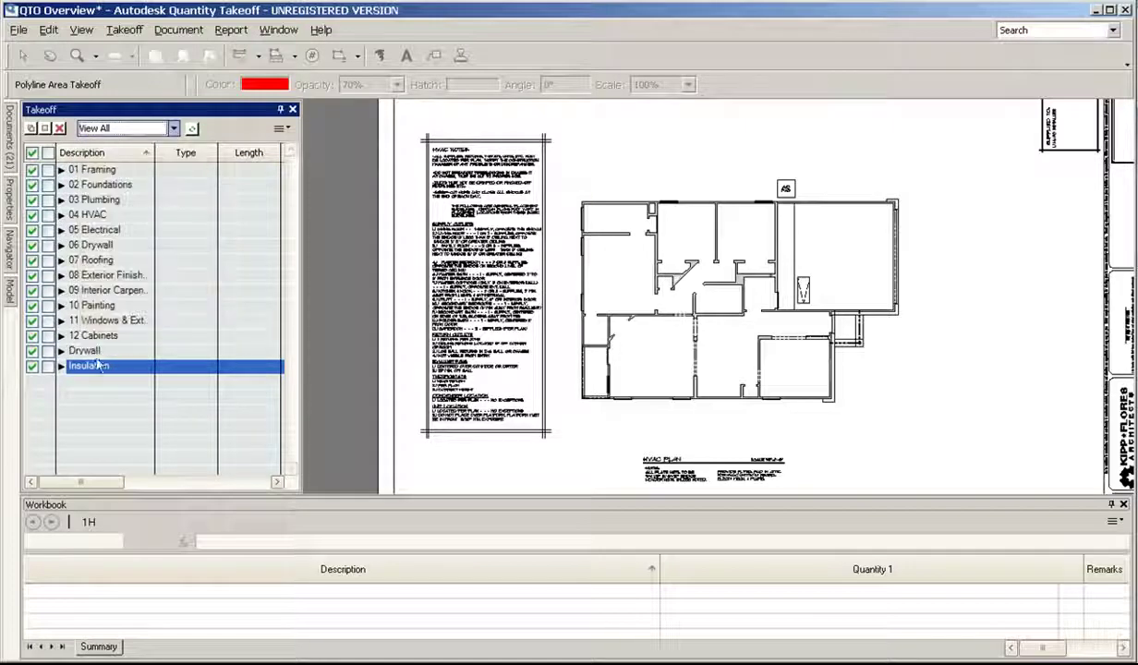
pyautogui.click(62, 351)
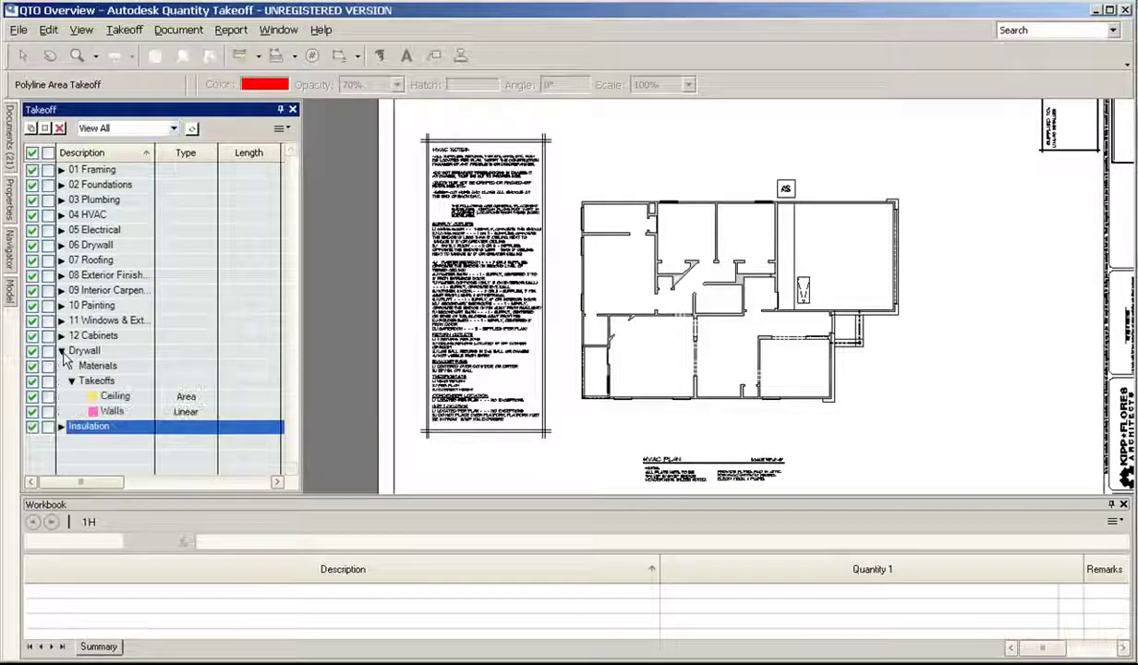
pyautogui.click(62, 352)
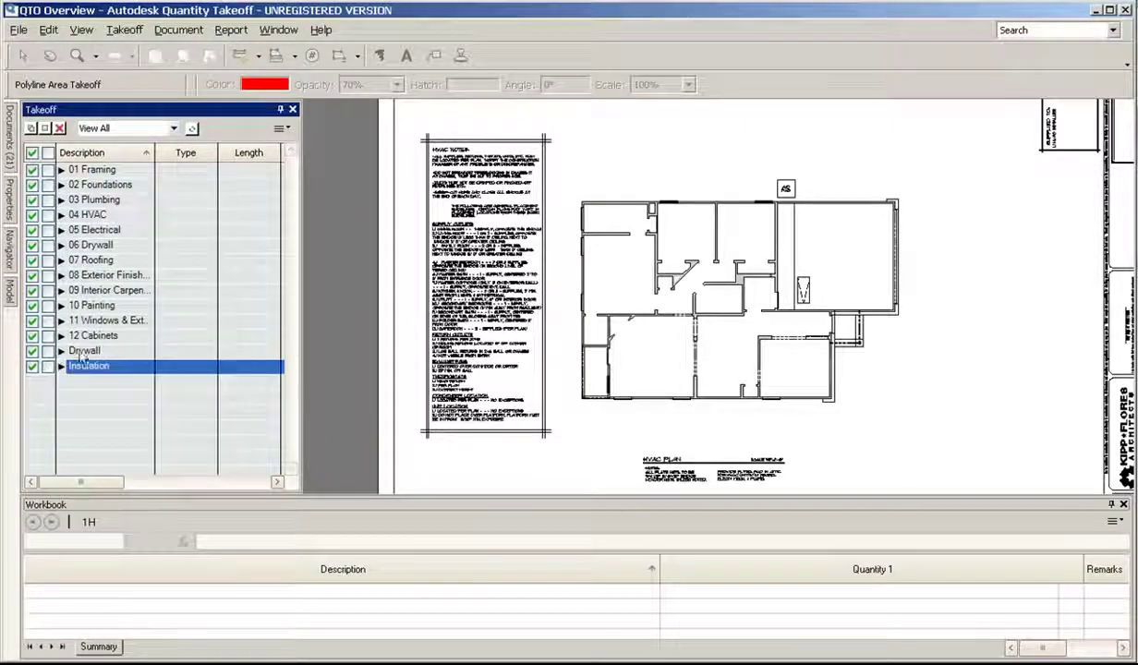
# Step: Auto-hide the Takeoff panel, enlarge the Workbook below the drawing, and slide the takeoff list out
pyautogui.click(279, 111)
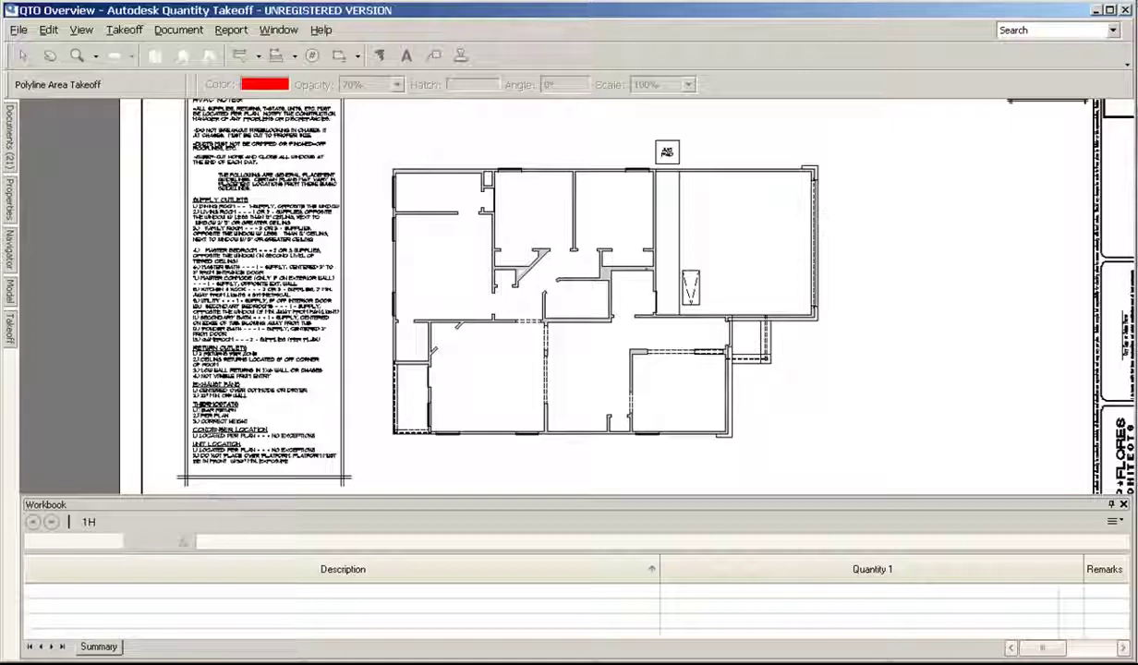
pyautogui.moveTo(268, 497); pyautogui.dragTo(277, 351)
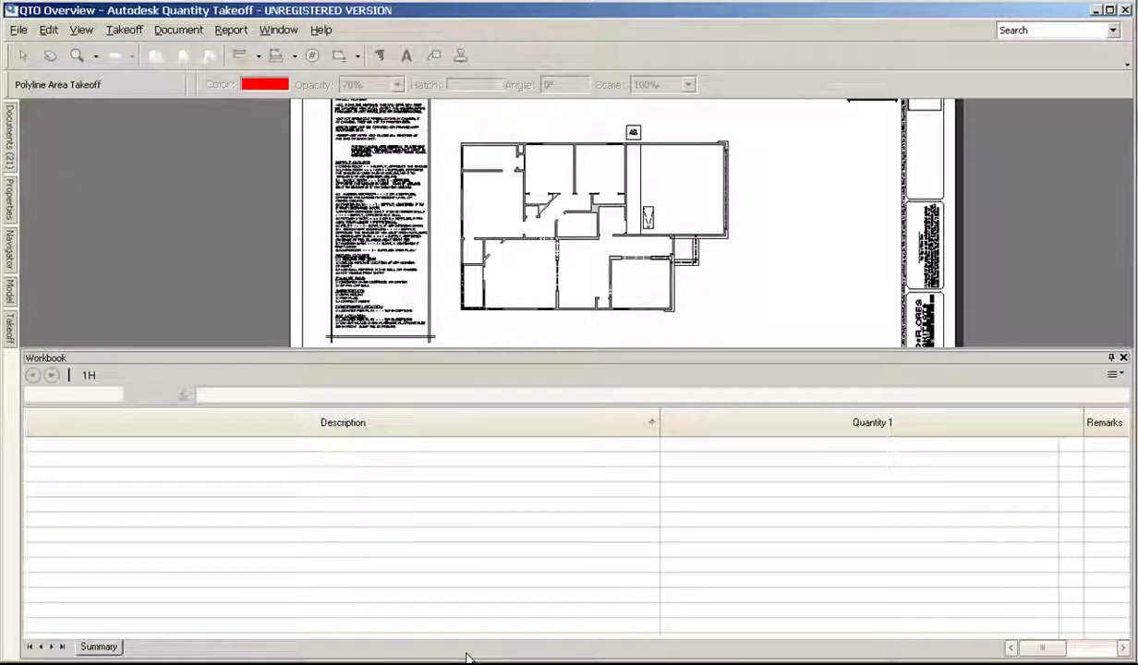
pyautogui.moveTo(17, 319)
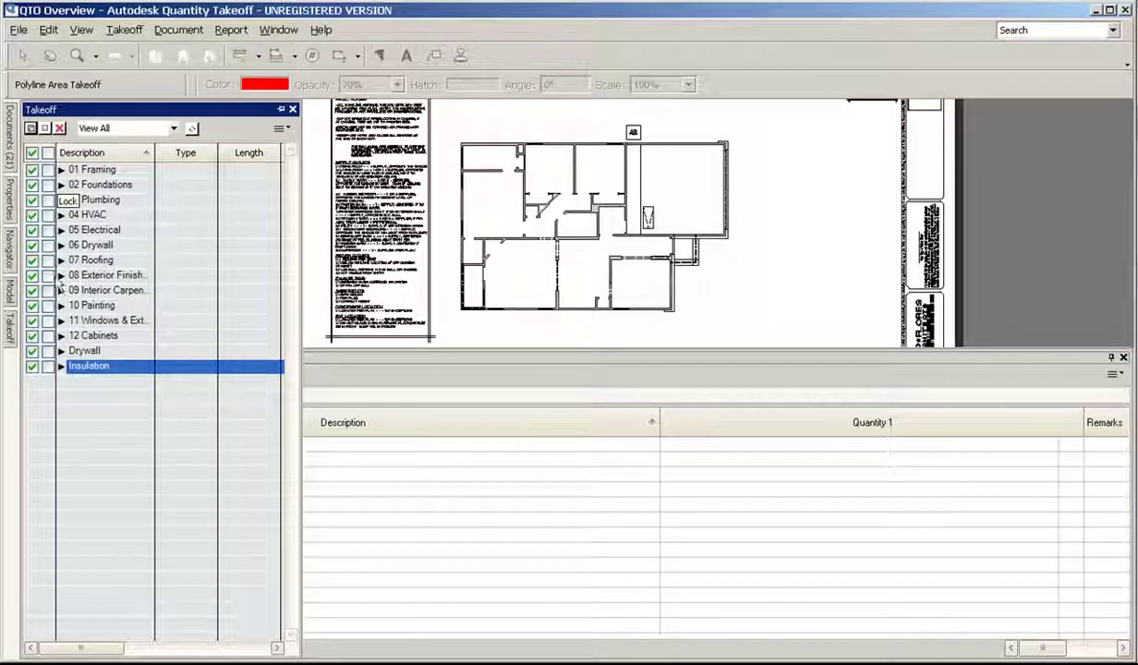
# Step: Draw two rectangular Ceiling area takeoffs over the plan and its upper-right room
pyautogui.click(61, 350)
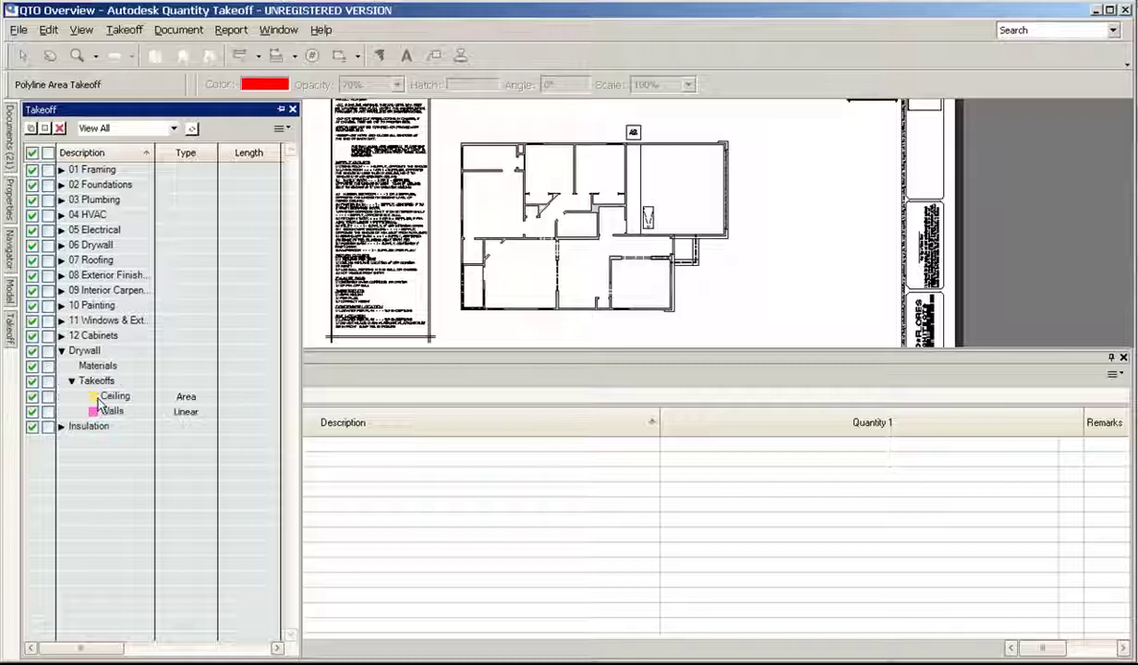
pyautogui.click(100, 394)
pyautogui.click(294, 55)
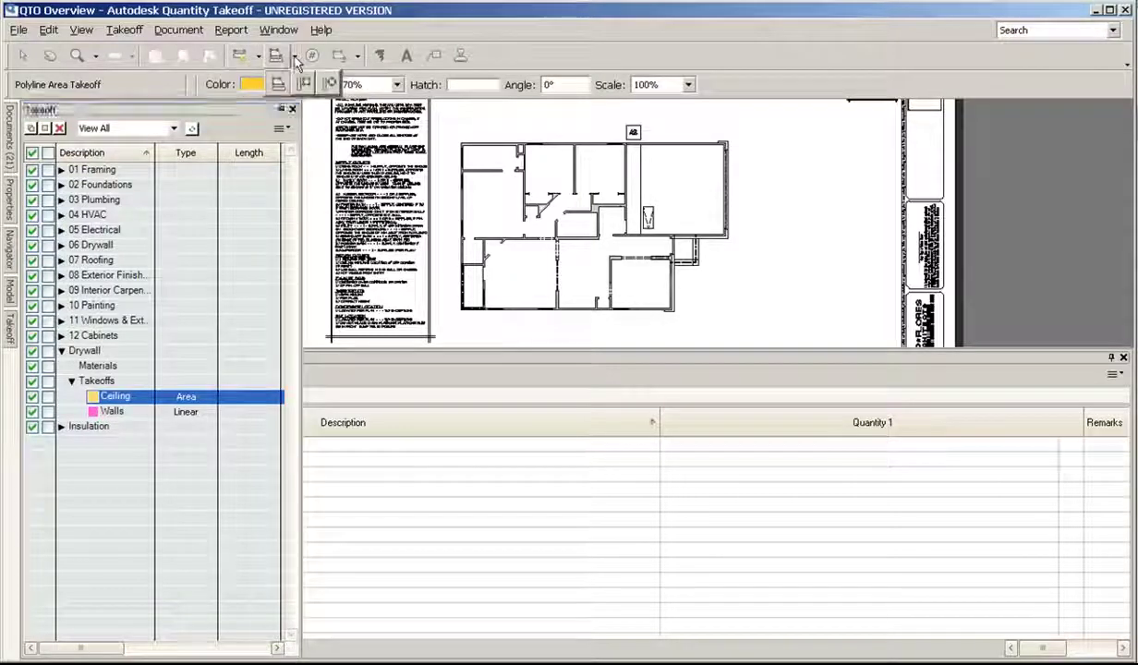
pyautogui.click(302, 83)
pyautogui.click(460, 144)
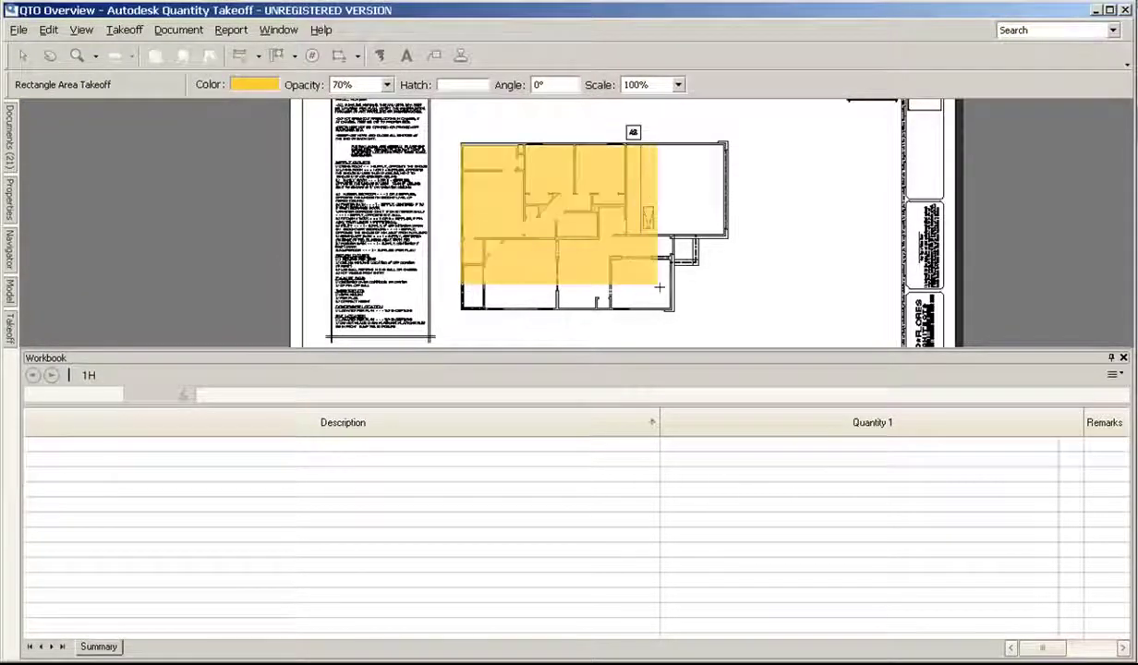
pyautogui.click(671, 308)
pyautogui.click(726, 236)
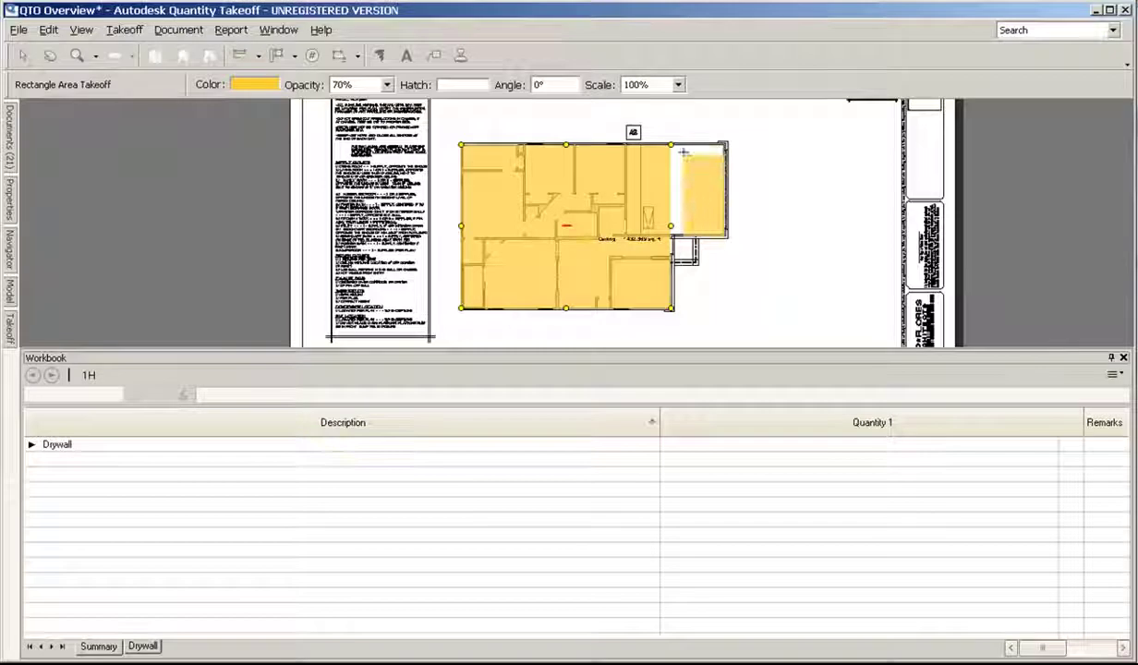
pyautogui.click(671, 144)
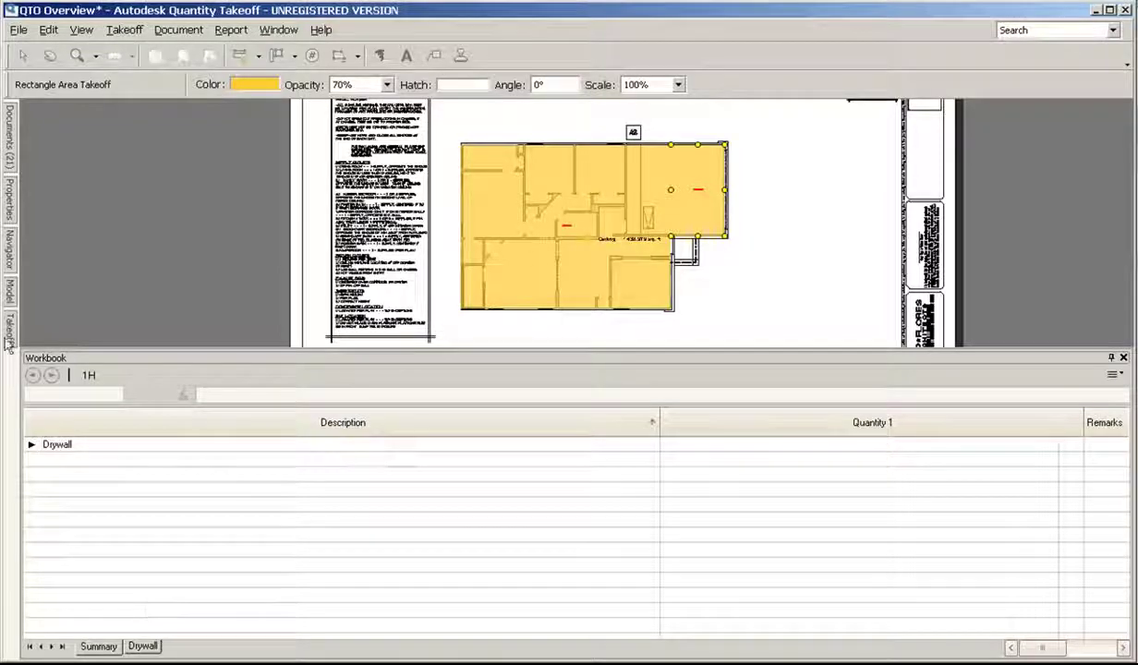
# Step: Check the ceiling takeoff's properties, dock the takeoff list beside the plan, and activate the Workbook
pyautogui.click(10, 198)
pyautogui.click(11, 330)
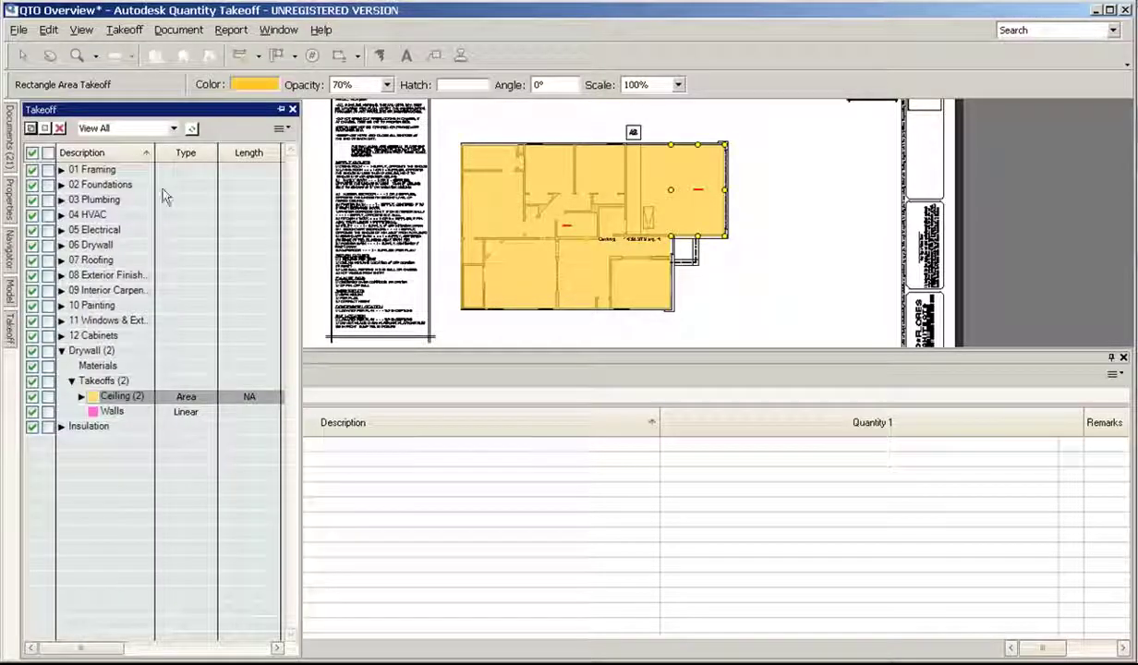
pyautogui.click(281, 109)
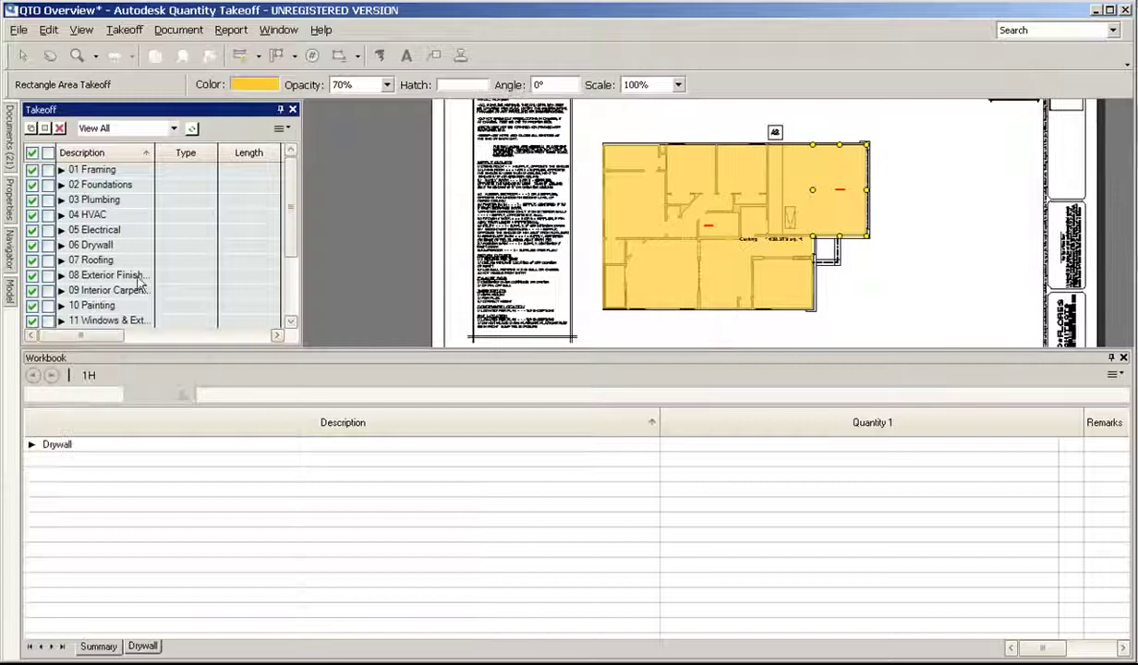
pyautogui.scroll(-3, 278, 236)
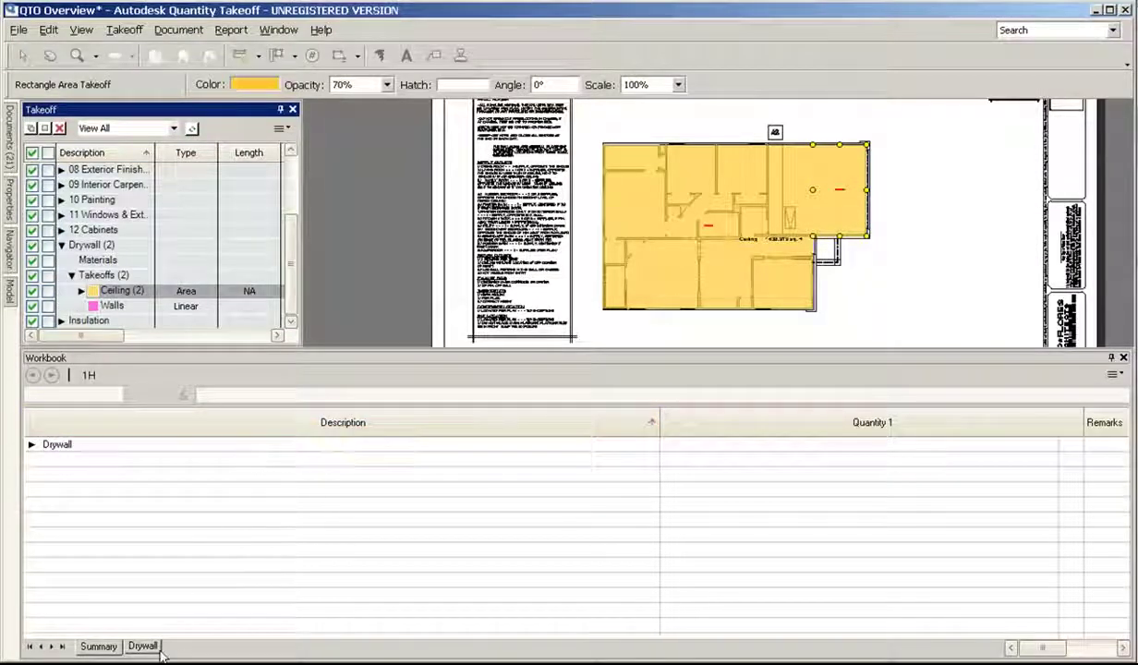
pyautogui.click(129, 630)
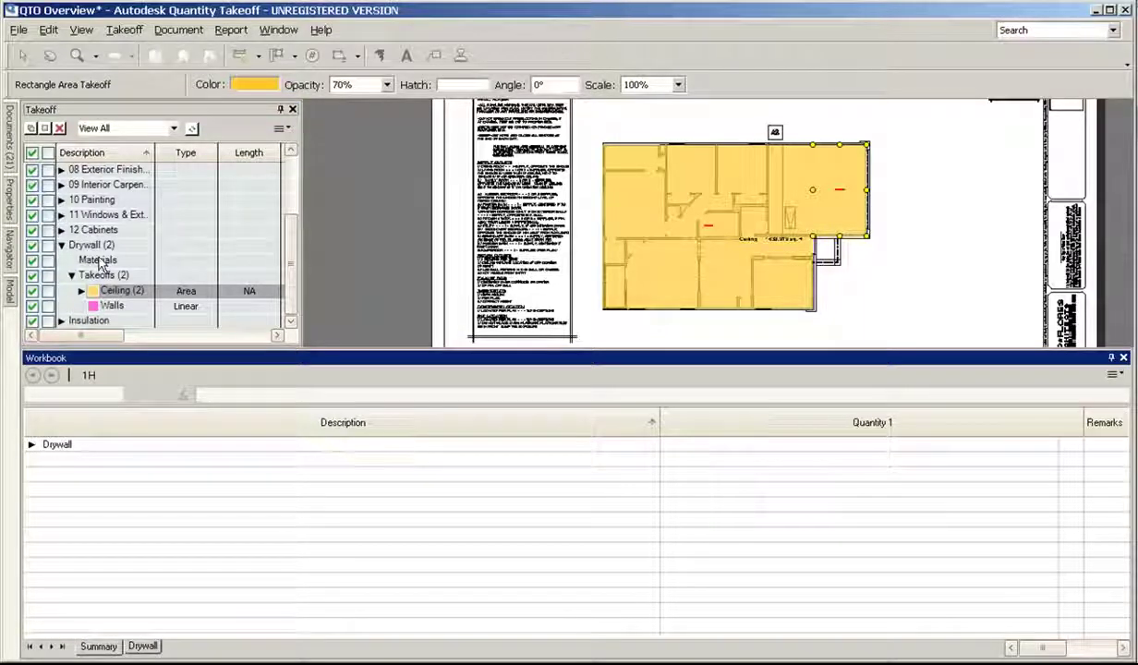
pyautogui.click(61, 215)
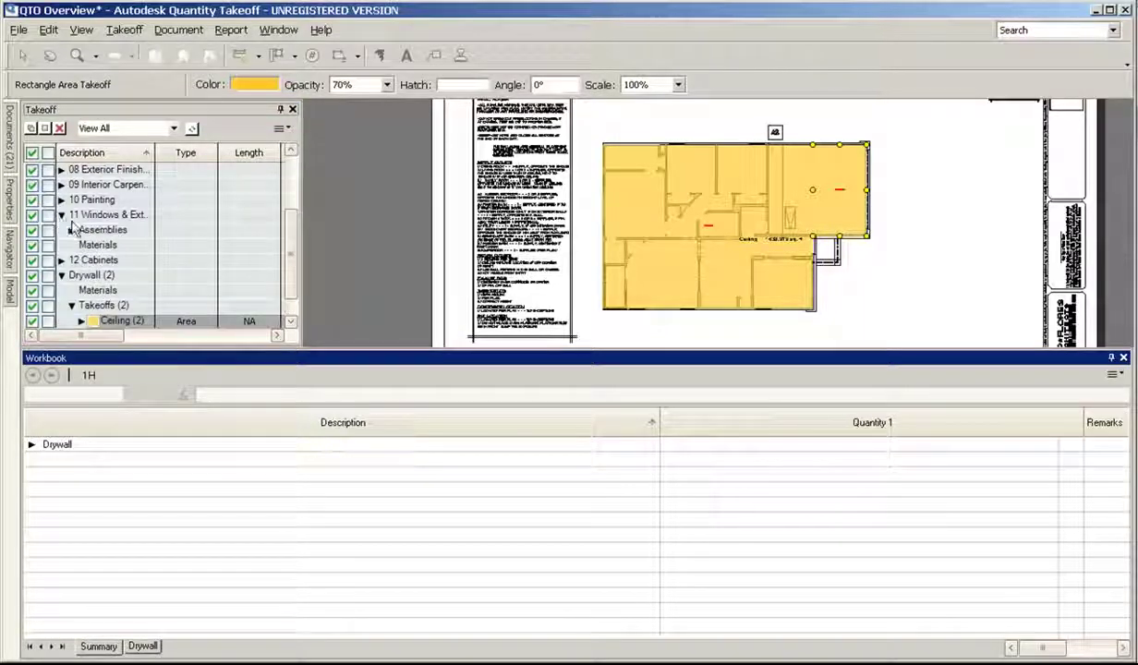
# Step: Count 2'-0" windows along the plan's top, bottom and left walls
pyautogui.click(72, 230)
pyautogui.click(109, 244)
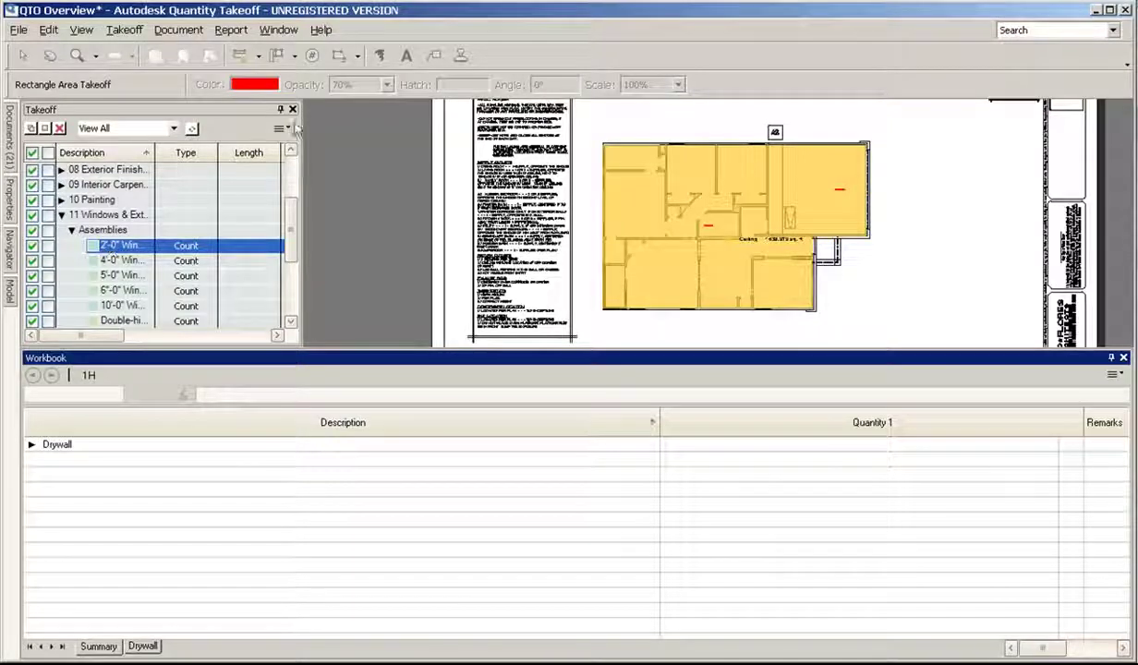
pyautogui.click(313, 56)
pyautogui.click(757, 144)
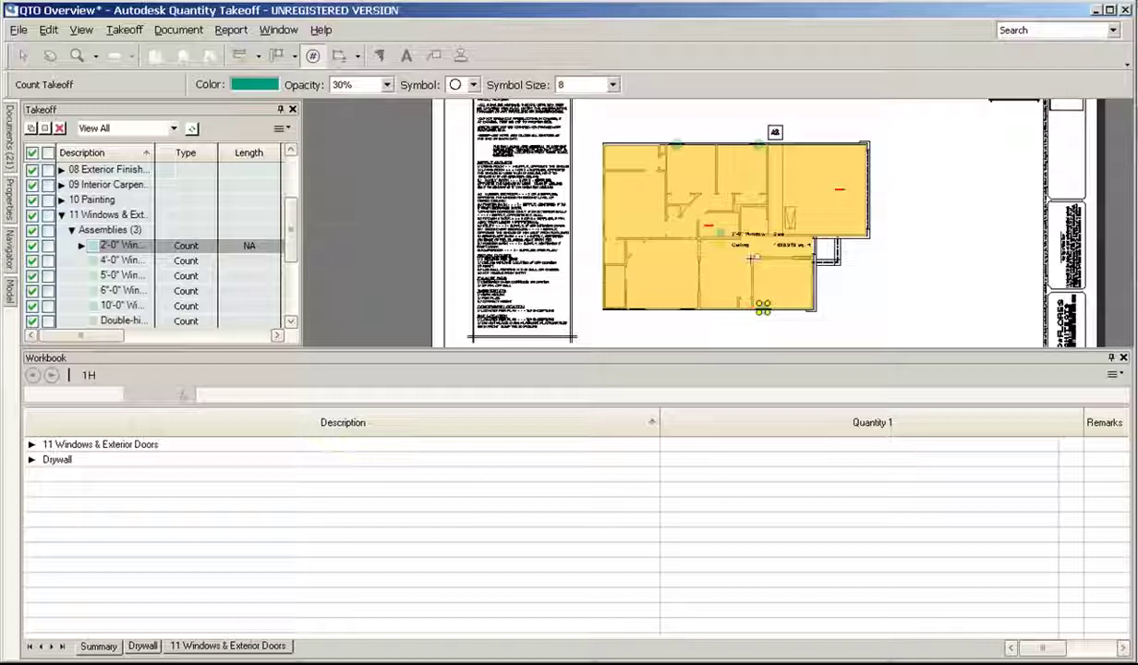
pyautogui.click(635, 309)
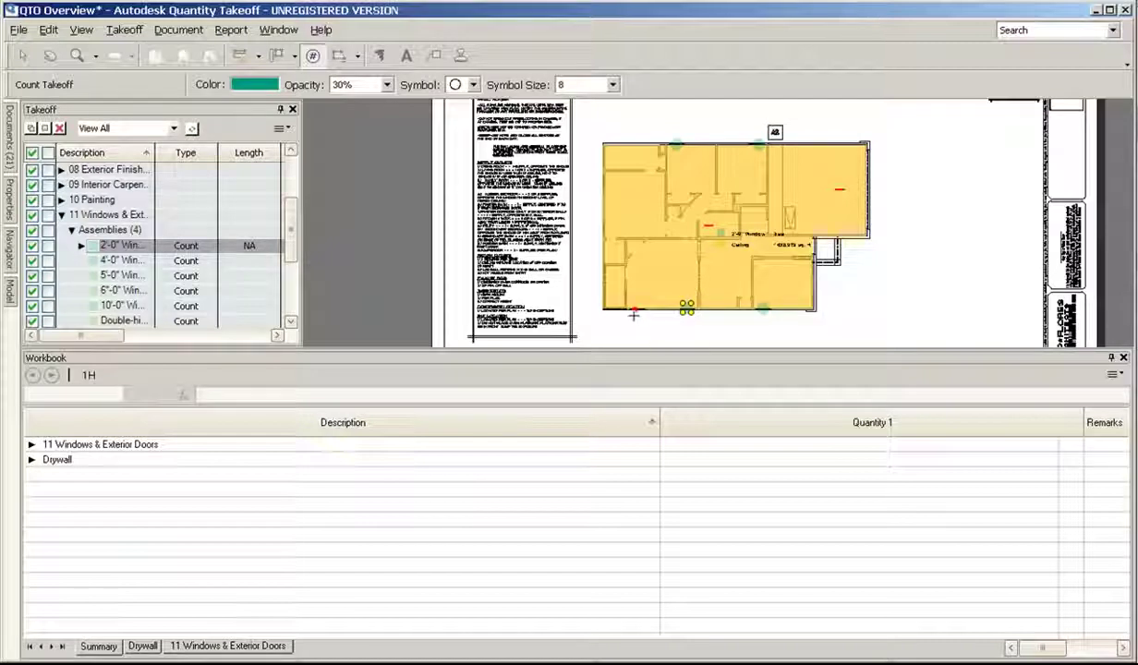
pyautogui.click(603, 275)
pyautogui.click(602, 224)
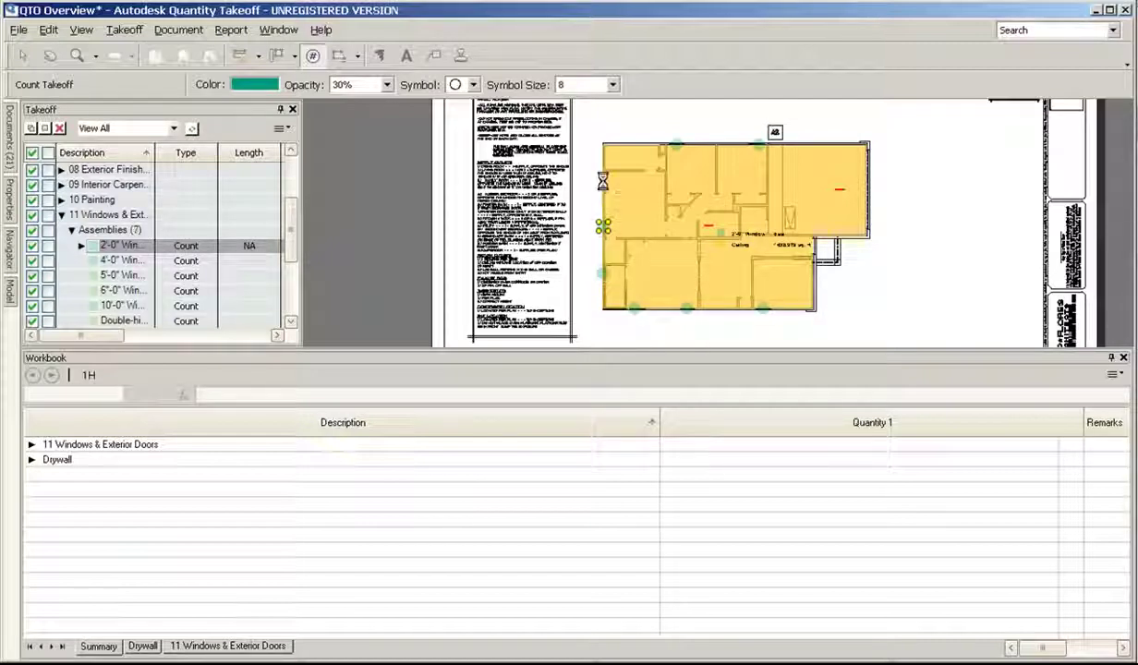
pyautogui.click(602, 154)
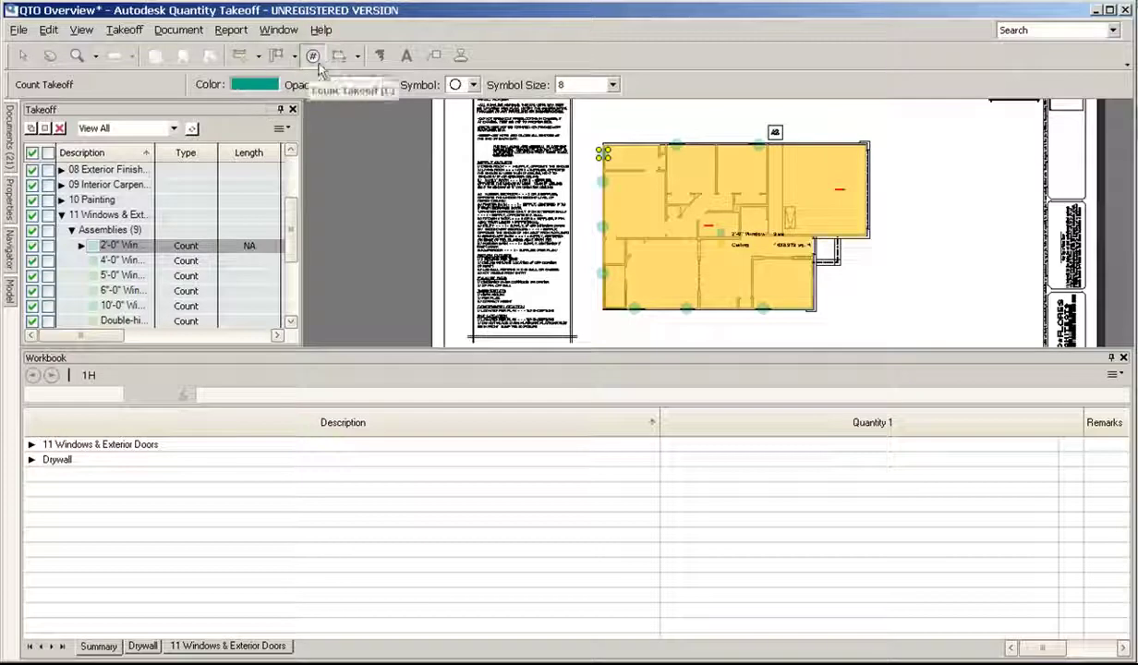
# Step: Move the window count label below and to the right of the plan
pyautogui.click(23, 56)
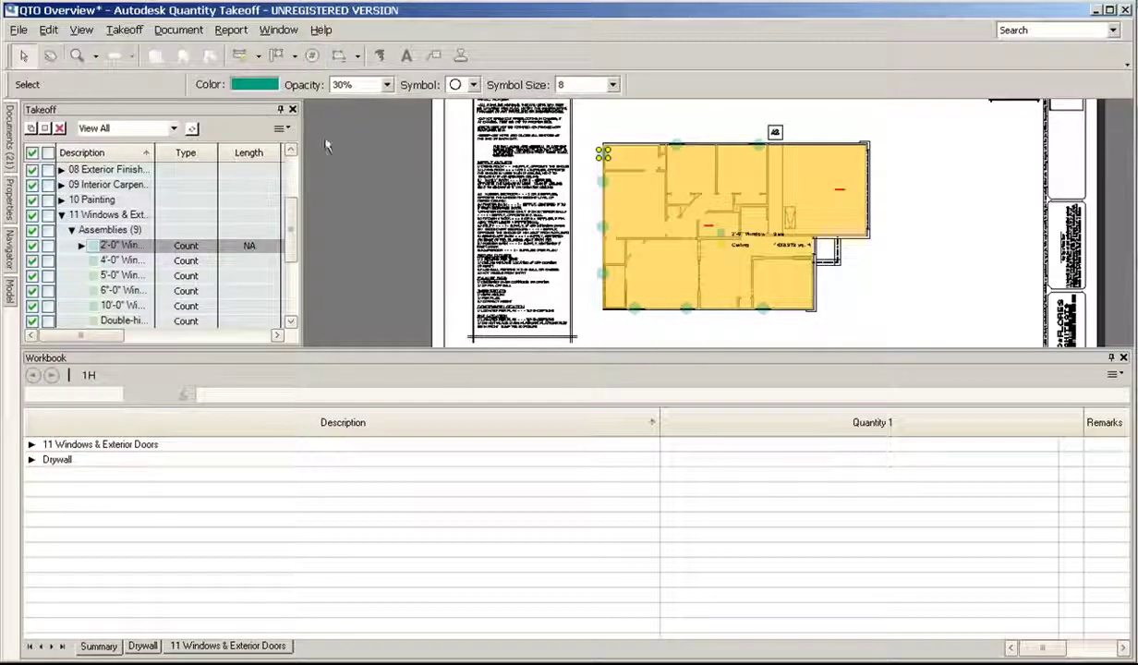
pyautogui.click(785, 238)
pyautogui.moveTo(785, 238); pyautogui.dragTo(924, 292)
pyautogui.click(889, 242)
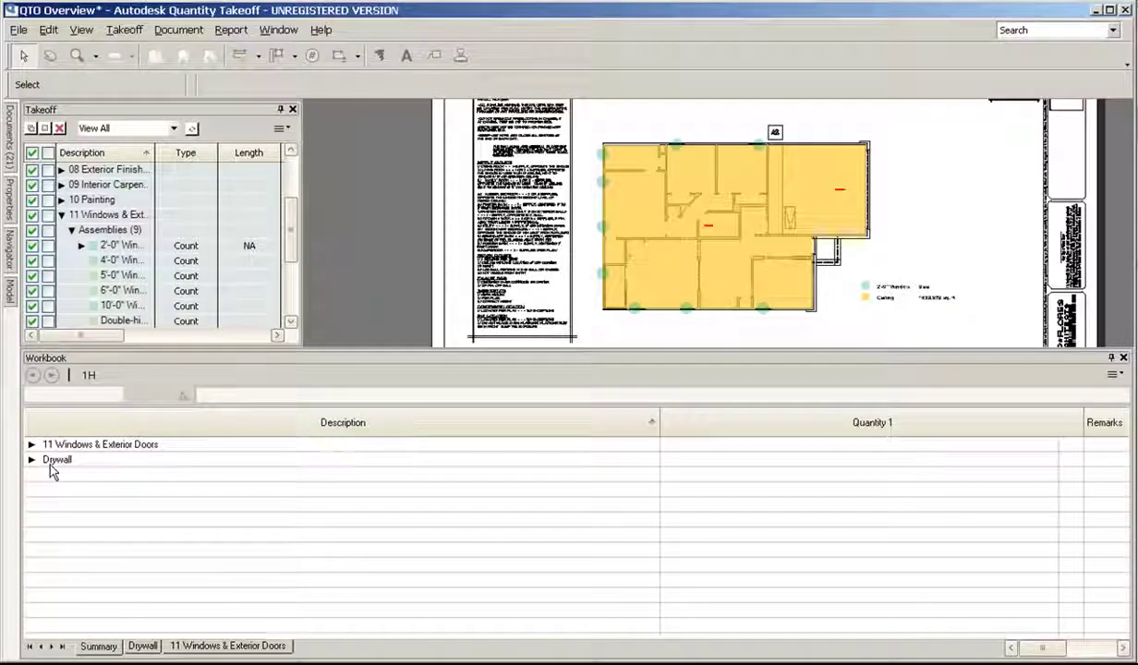
# Step: Switch to the Drywall sheet and expand Takeoffs to reveal the Ceiling total
pyautogui.click(145, 647)
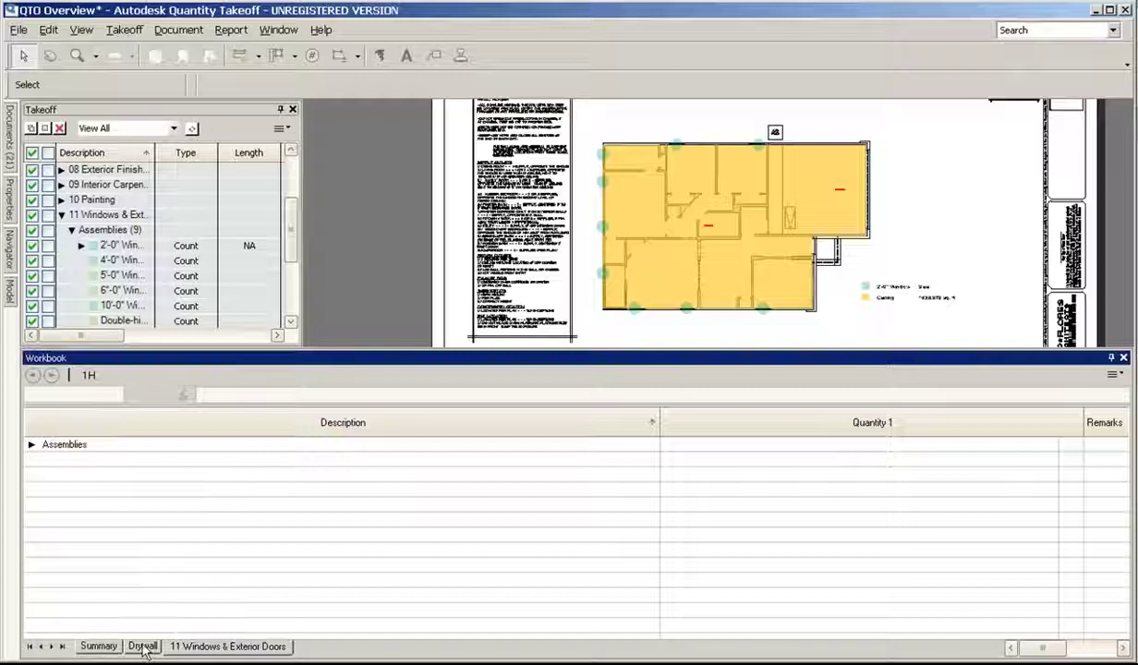
pyautogui.click(31, 444)
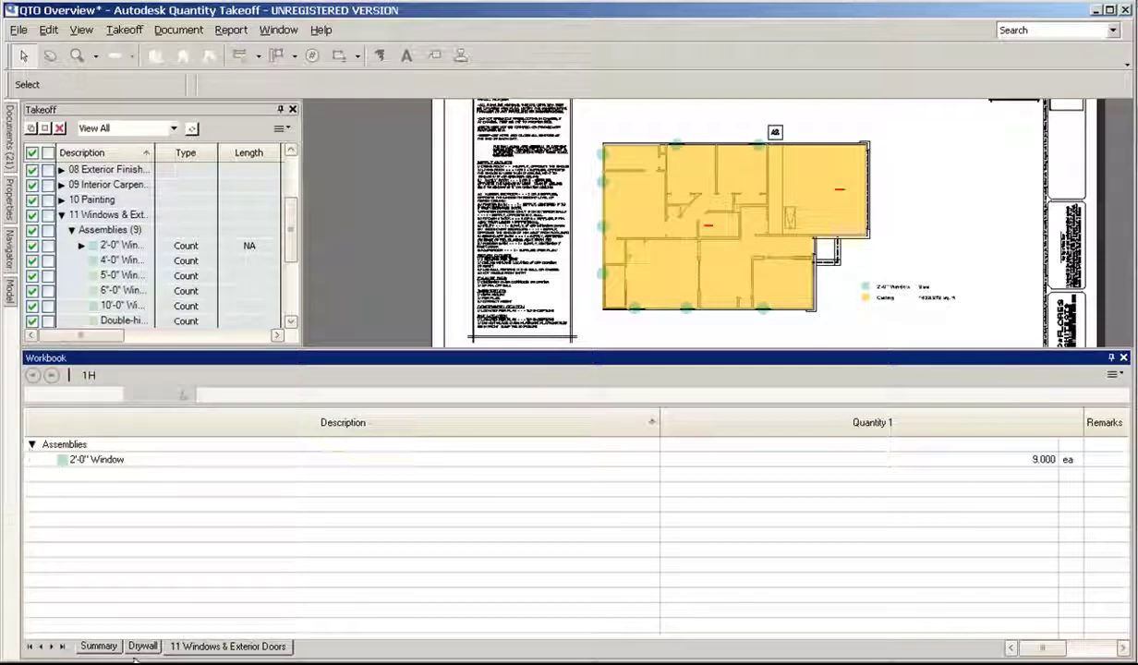
pyautogui.click(140, 646)
pyautogui.click(32, 444)
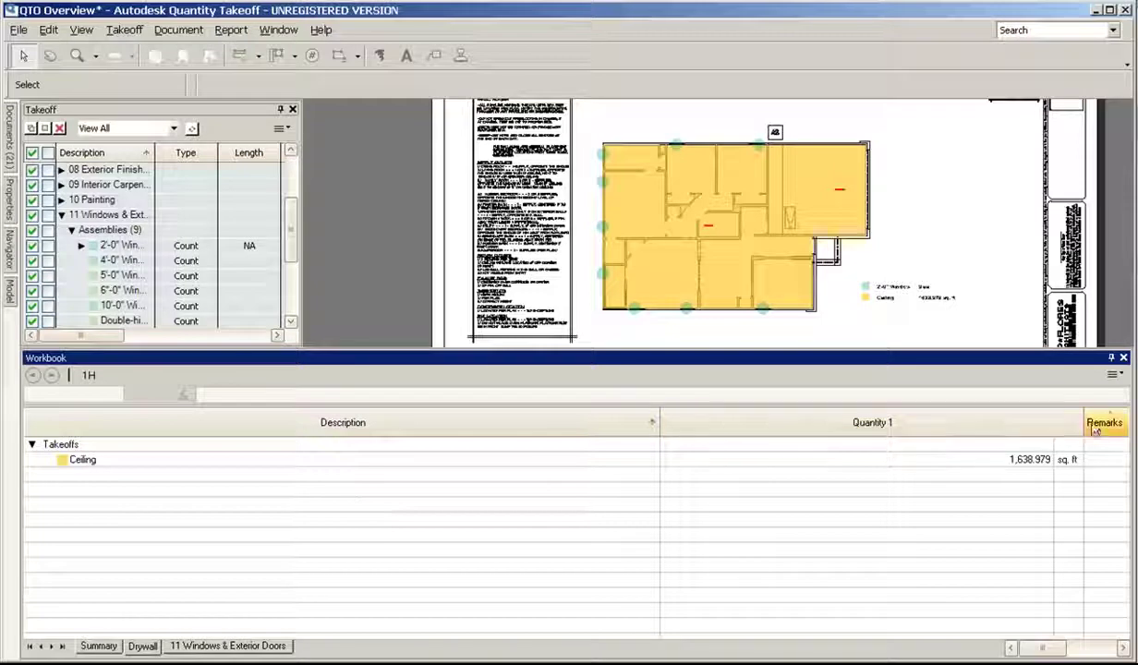
# Step: Try the QTO Overview and 1H views, enlarge the rows, and select Ceiling (1,638.979 sq ft)
pyautogui.click(1114, 375)
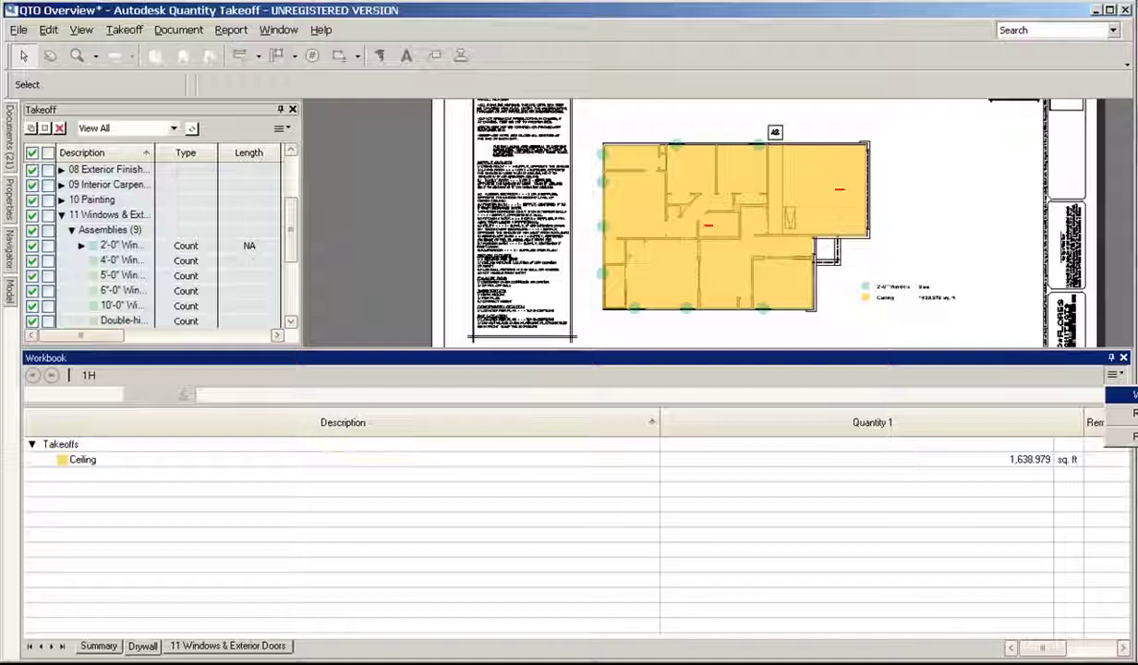
pyautogui.click(1122, 395)
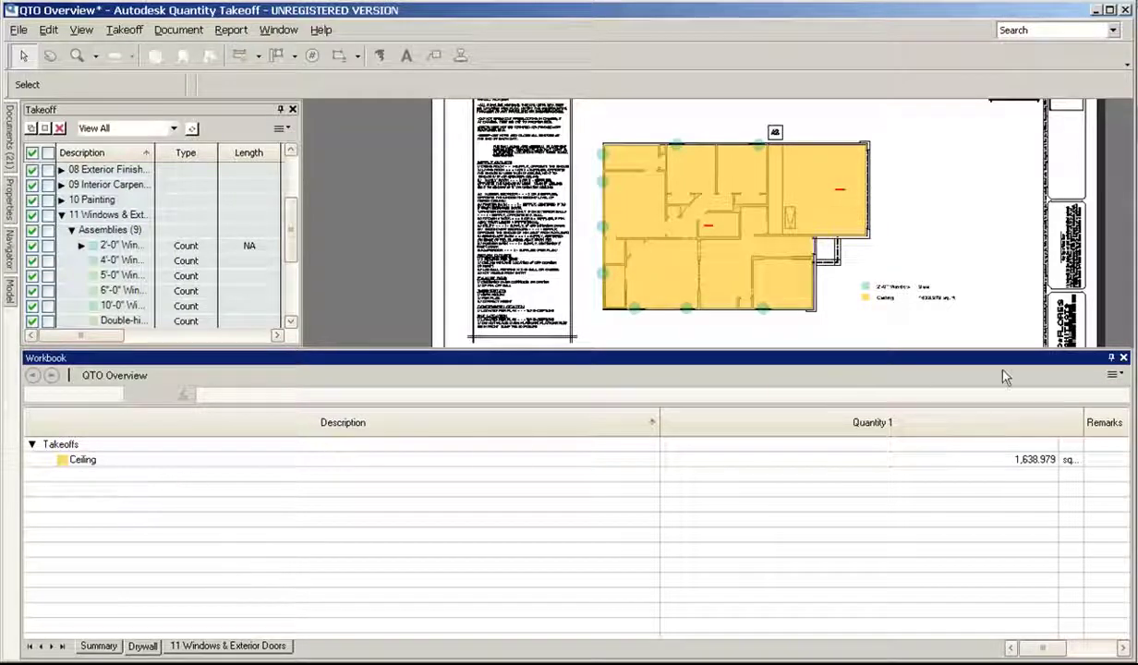
pyautogui.click(1112, 374)
pyautogui.click(1122, 394)
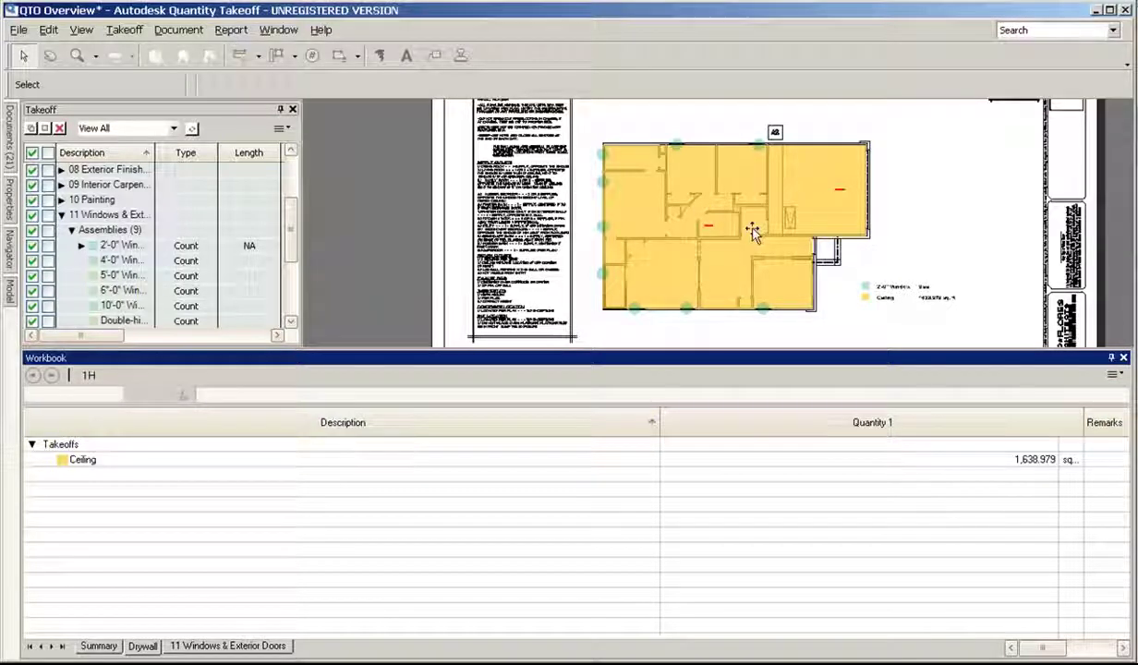
pyautogui.click(1112, 374)
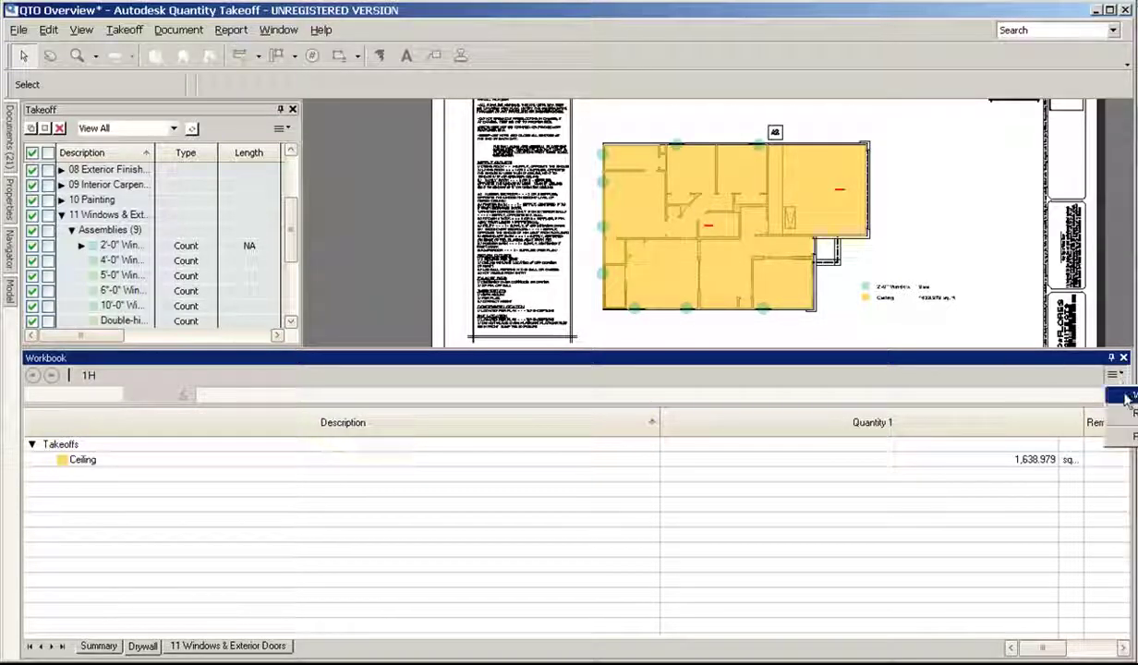
pyautogui.press('Return')
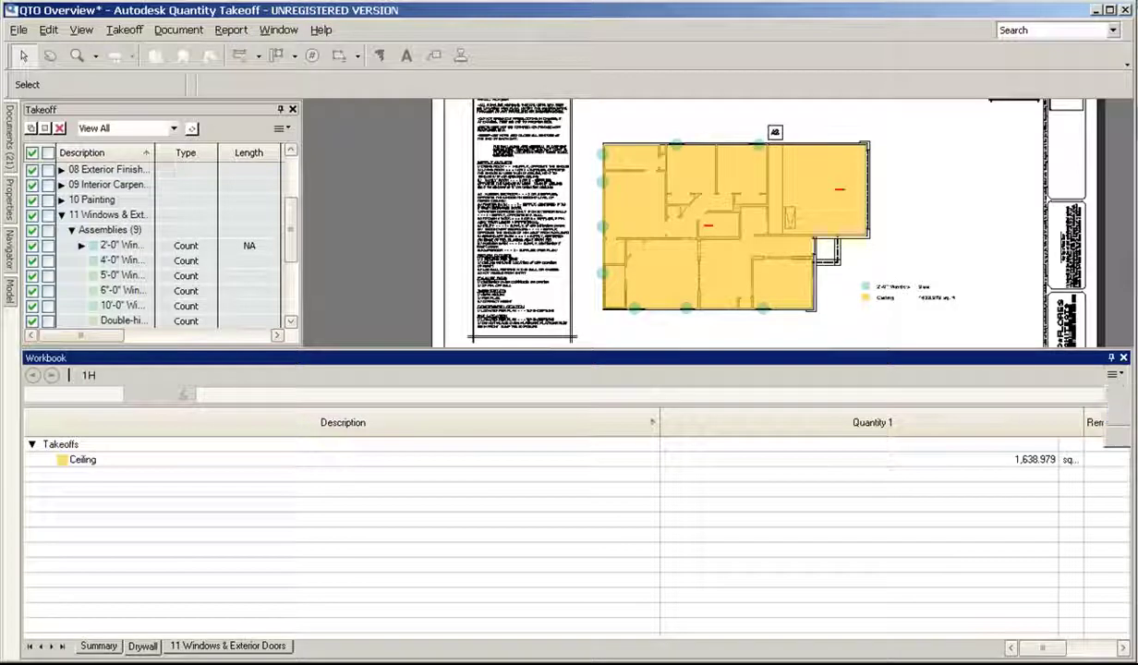
pyautogui.click(1112, 374)
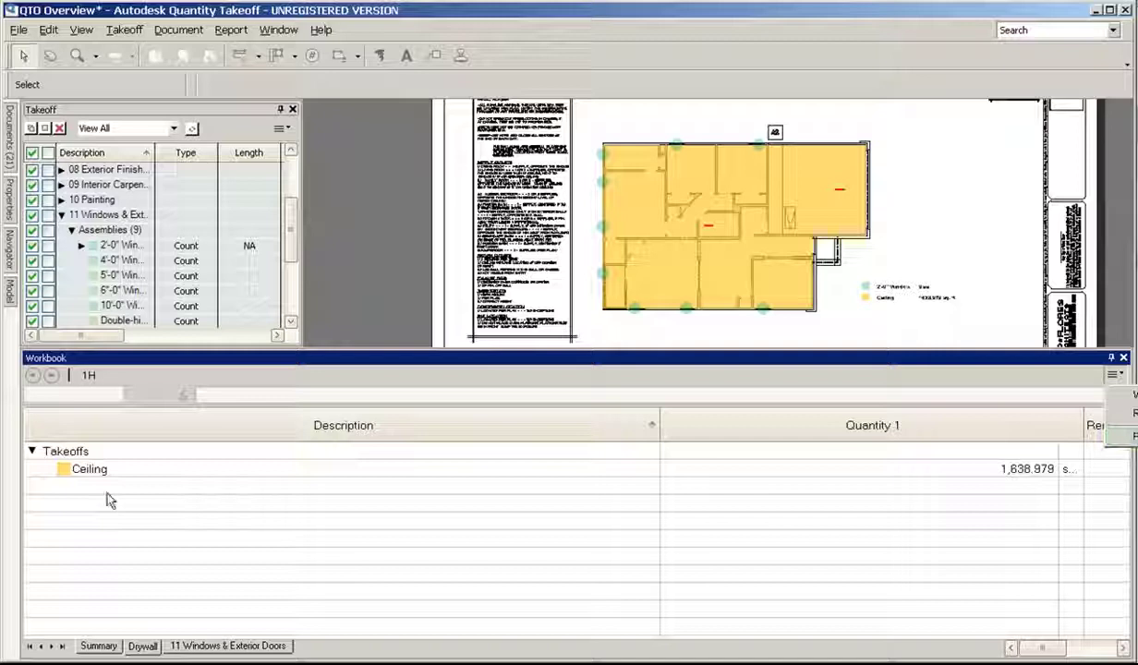
pyautogui.click(77, 494)
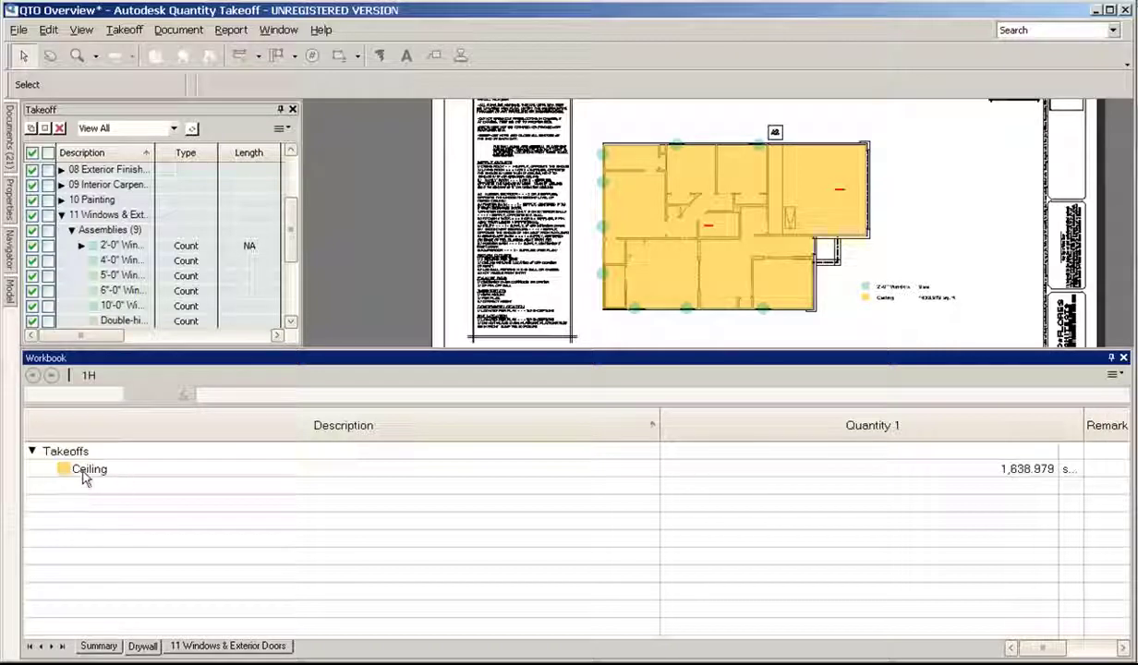
pyautogui.click(85, 471)
# Step: Attach 4x12 Ceiling Board from 06 Drywall > Materials under the Ceiling takeoff and expand it
pyautogui.rightClick(85, 473)
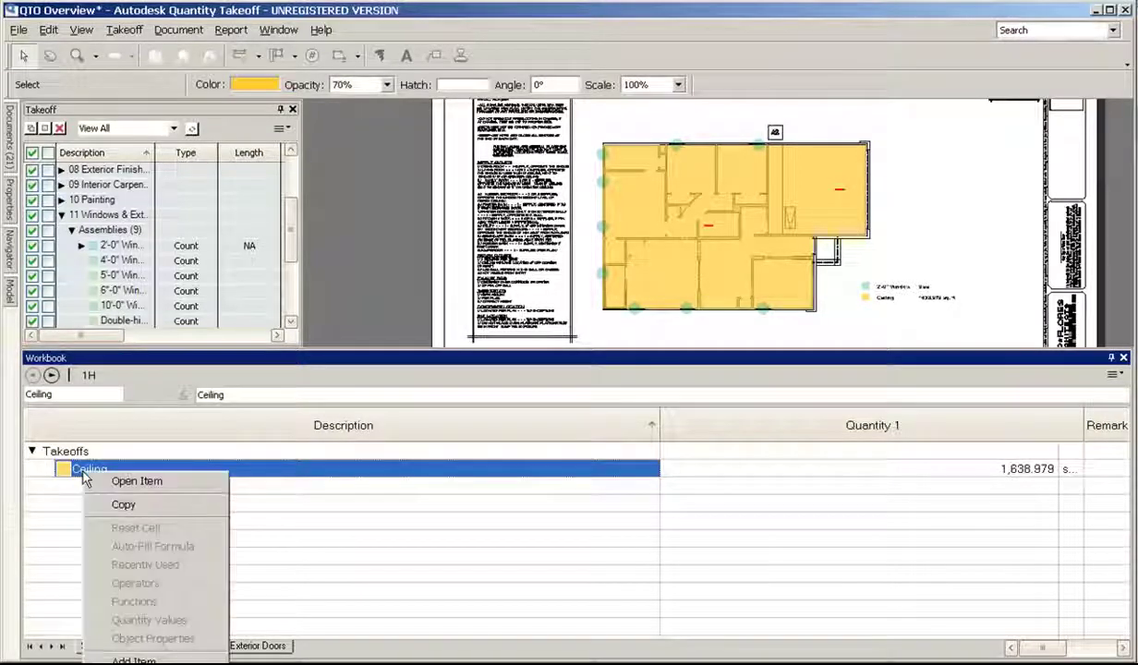
pyautogui.click(139, 659)
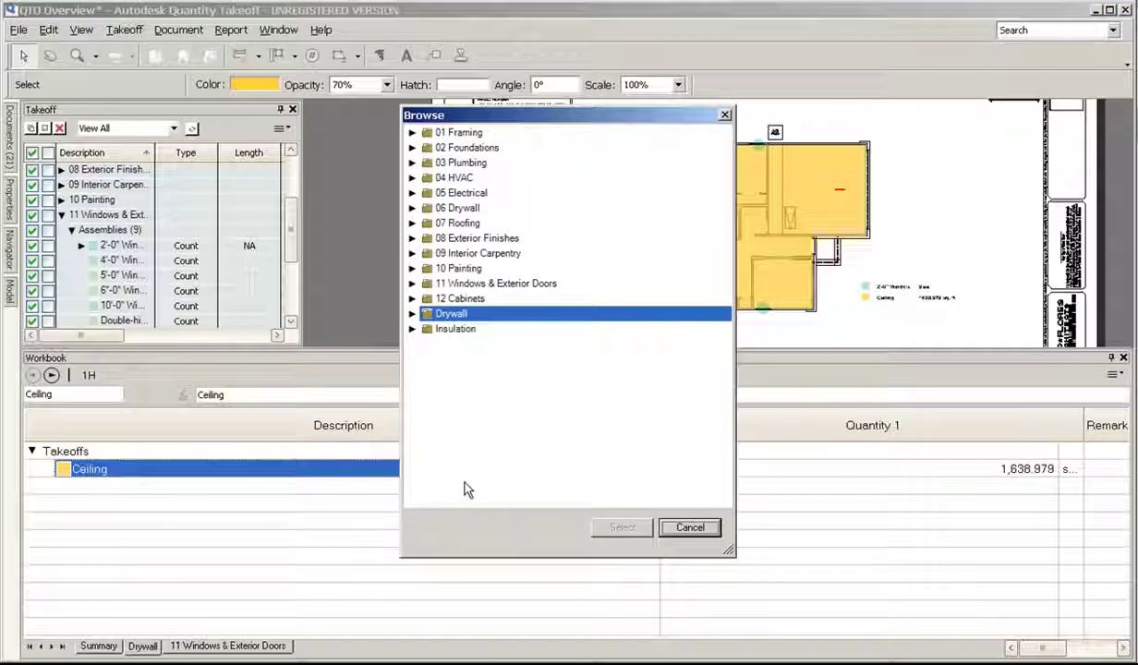
pyautogui.click(413, 209)
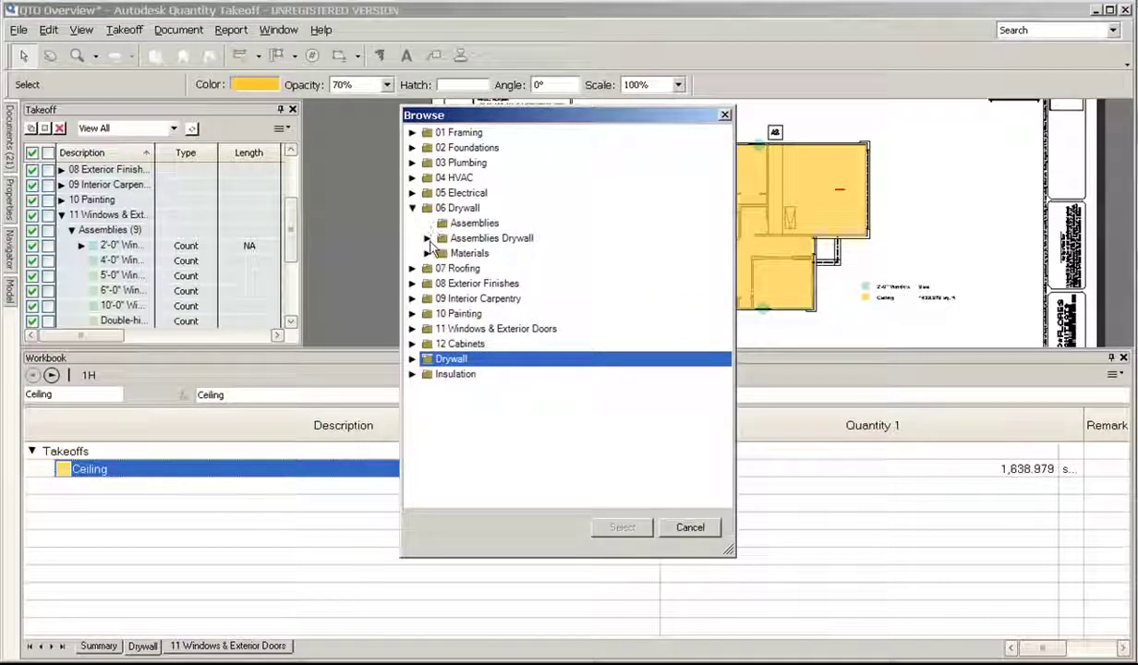
pyautogui.click(428, 253)
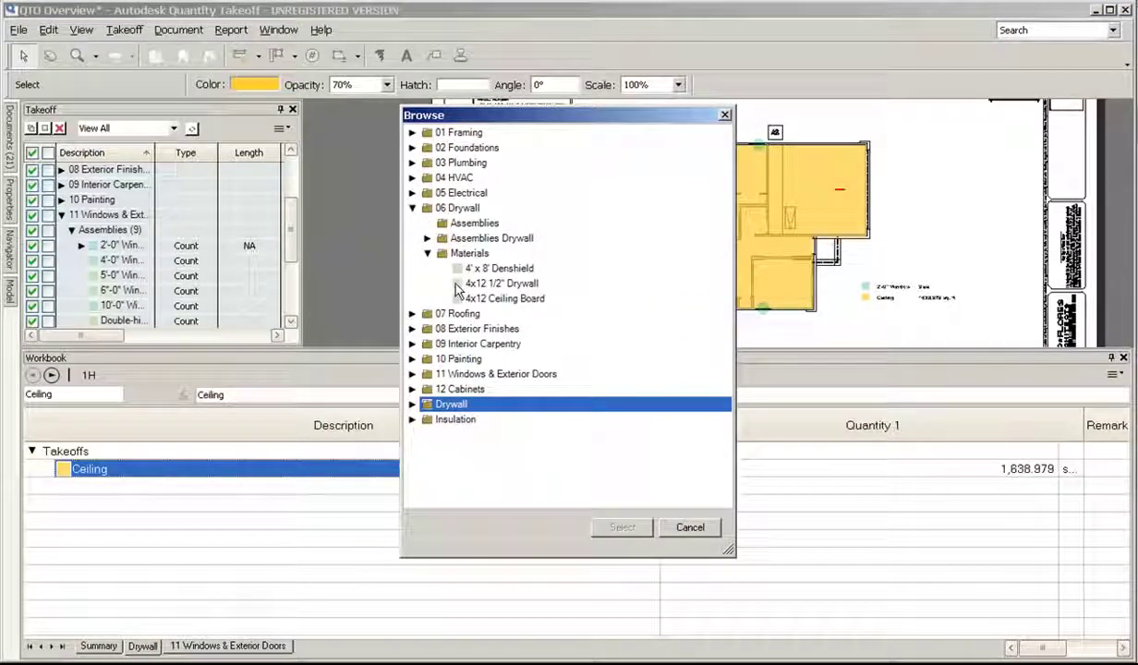
pyautogui.click(461, 284)
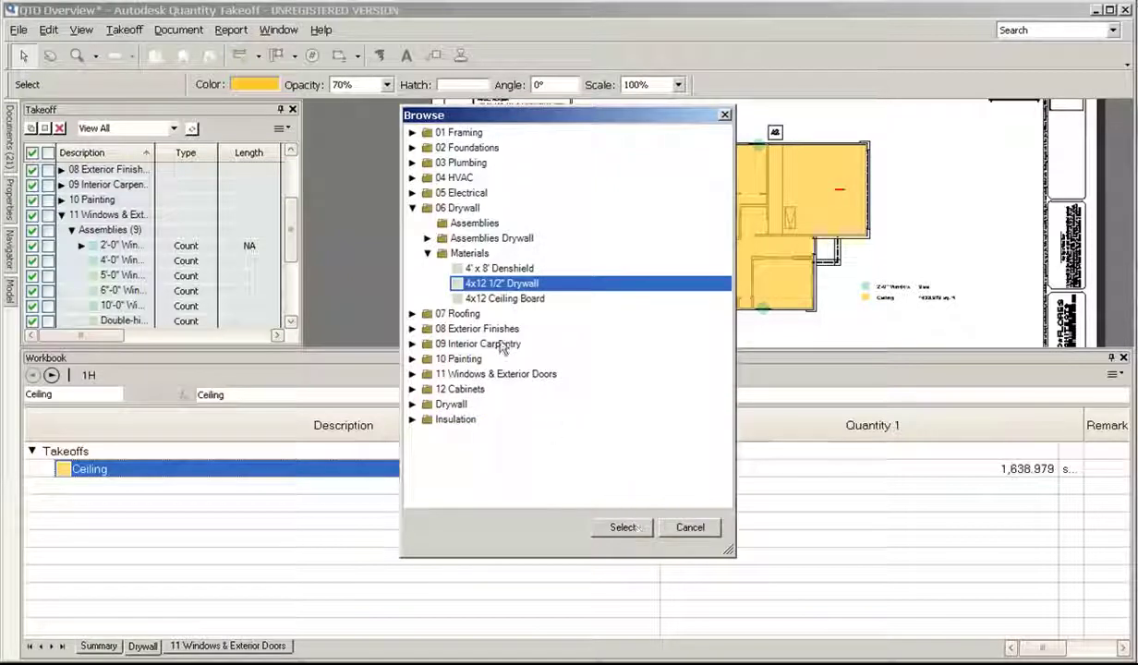
pyautogui.click(499, 299)
pyautogui.click(617, 527)
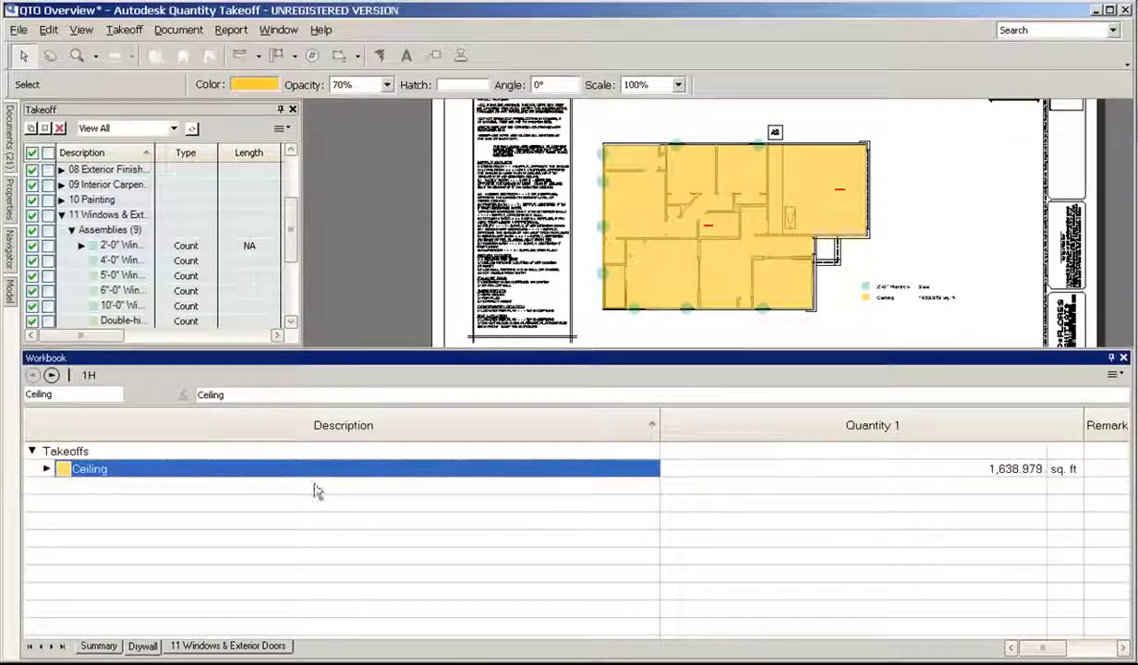
pyautogui.click(47, 468)
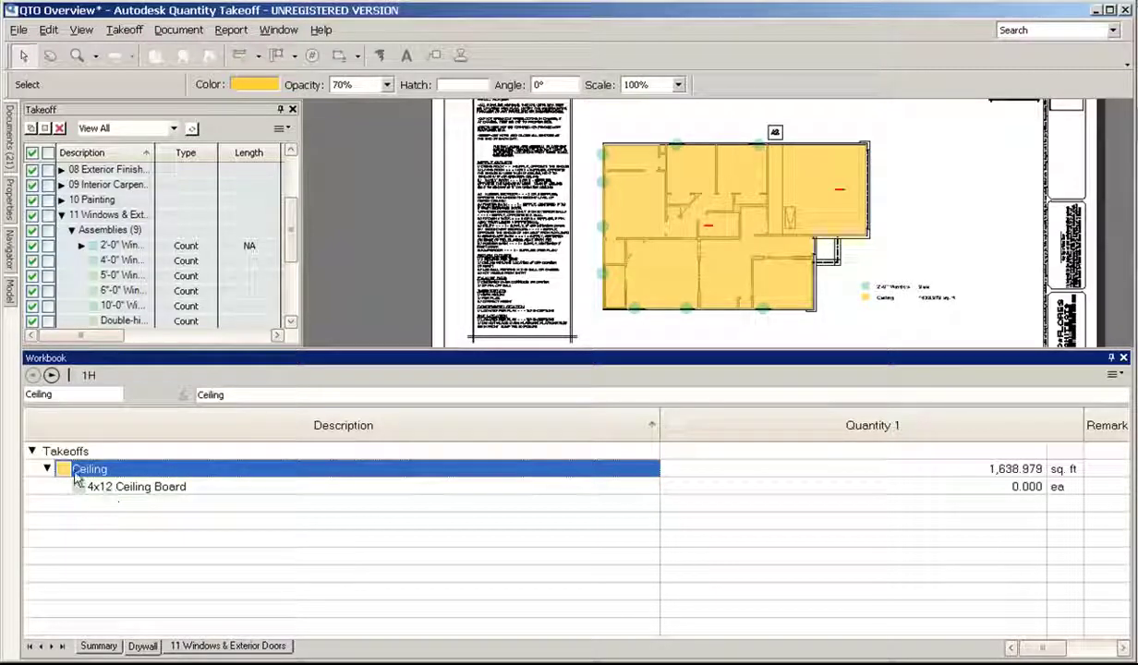
# Step: Build the 4x12 Ceiling Board quantity formula =area/48*1.05, giving 35.853 ea
pyautogui.click(1022, 490)
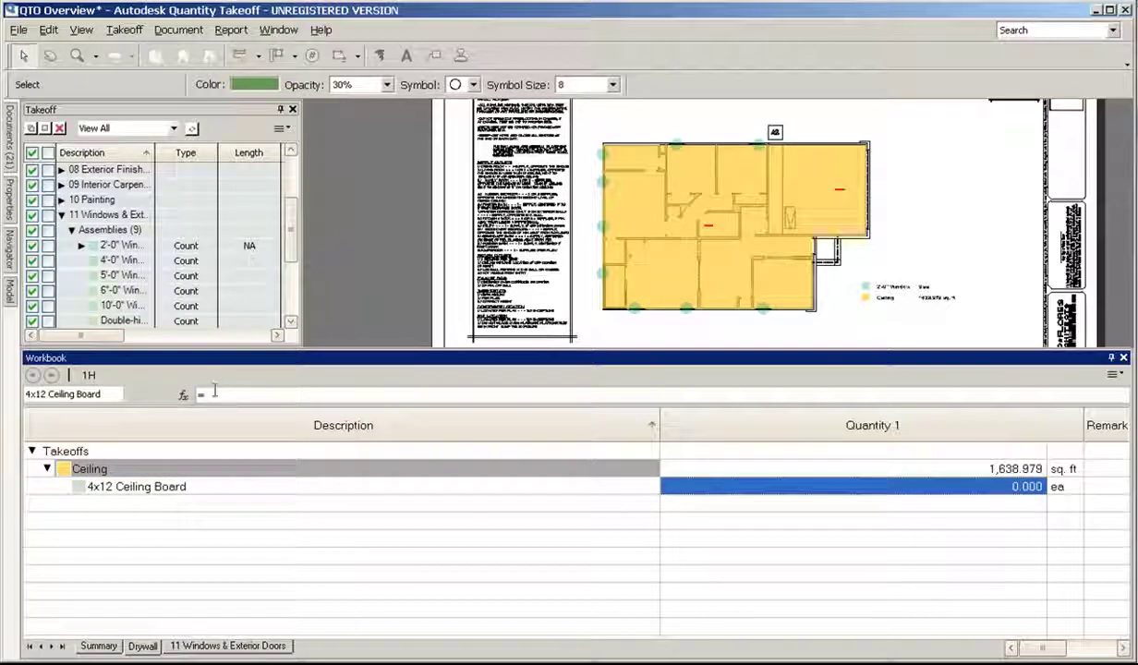
pyautogui.write('=')
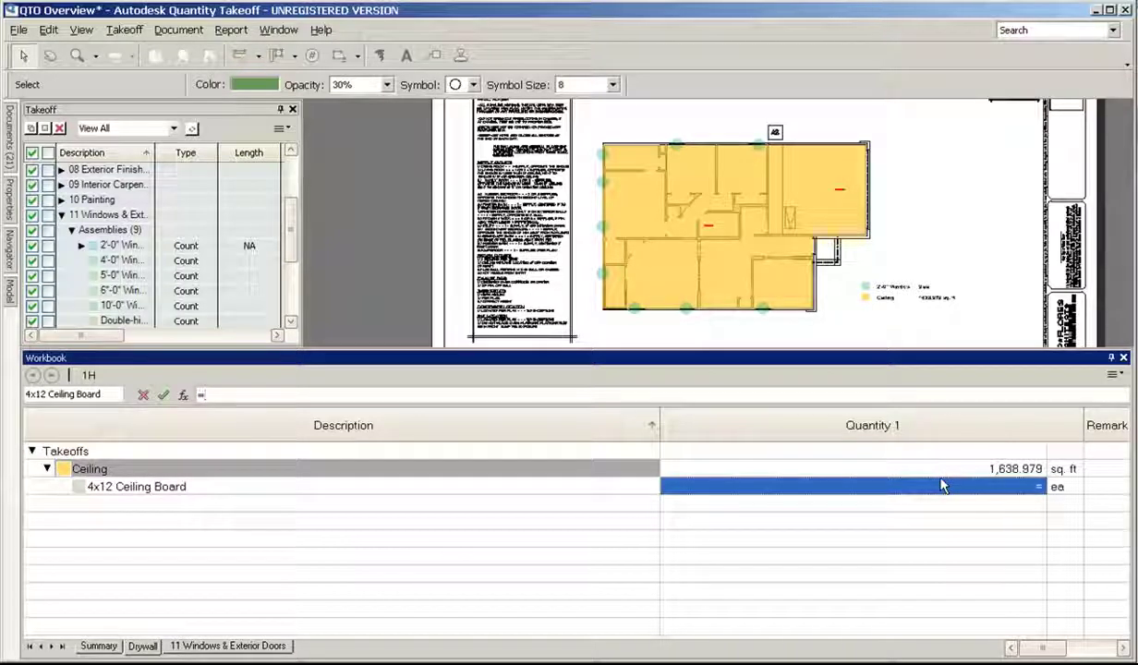
pyautogui.write('area')
pyautogui.press('Return')
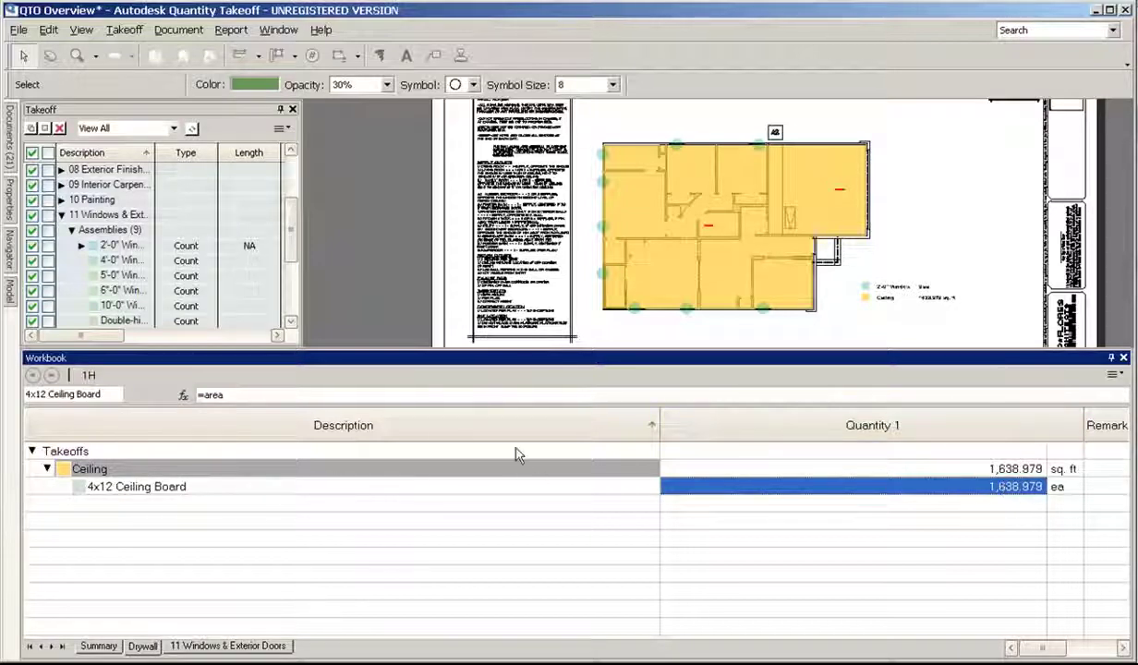
pyautogui.click(272, 395)
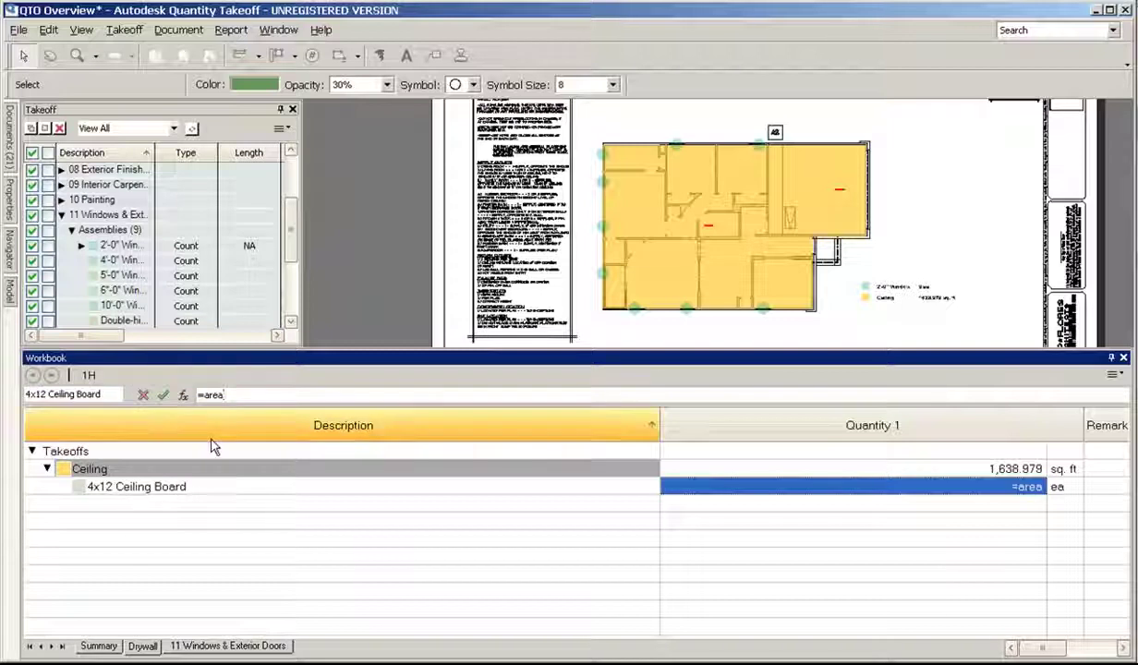
pyautogui.write('/48')
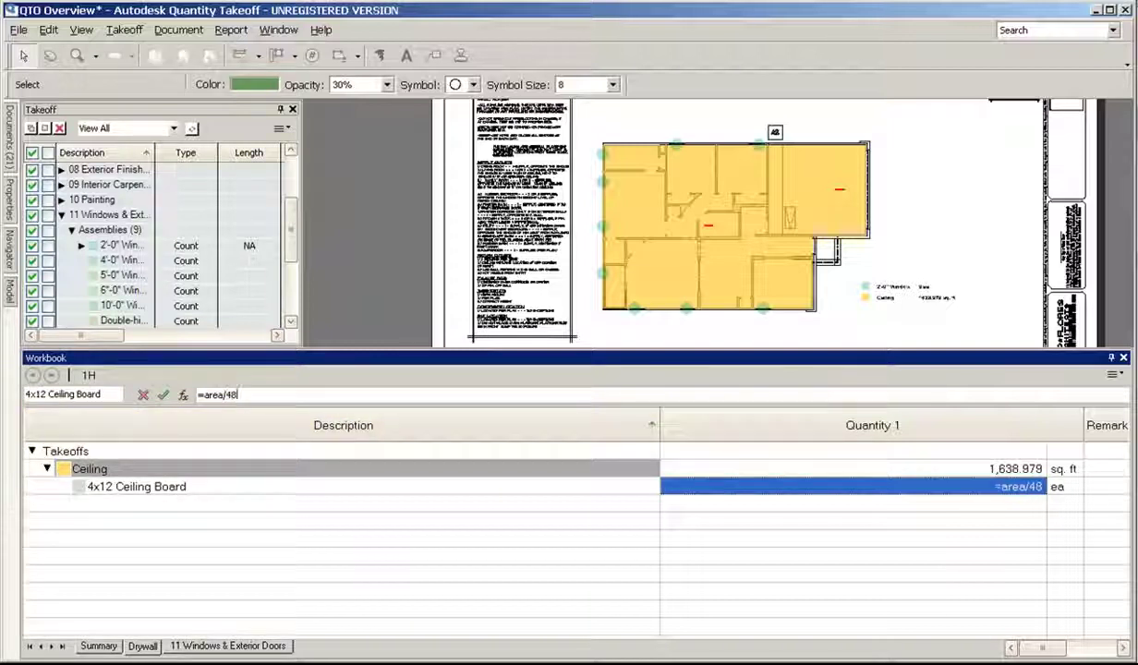
pyautogui.press('Return')
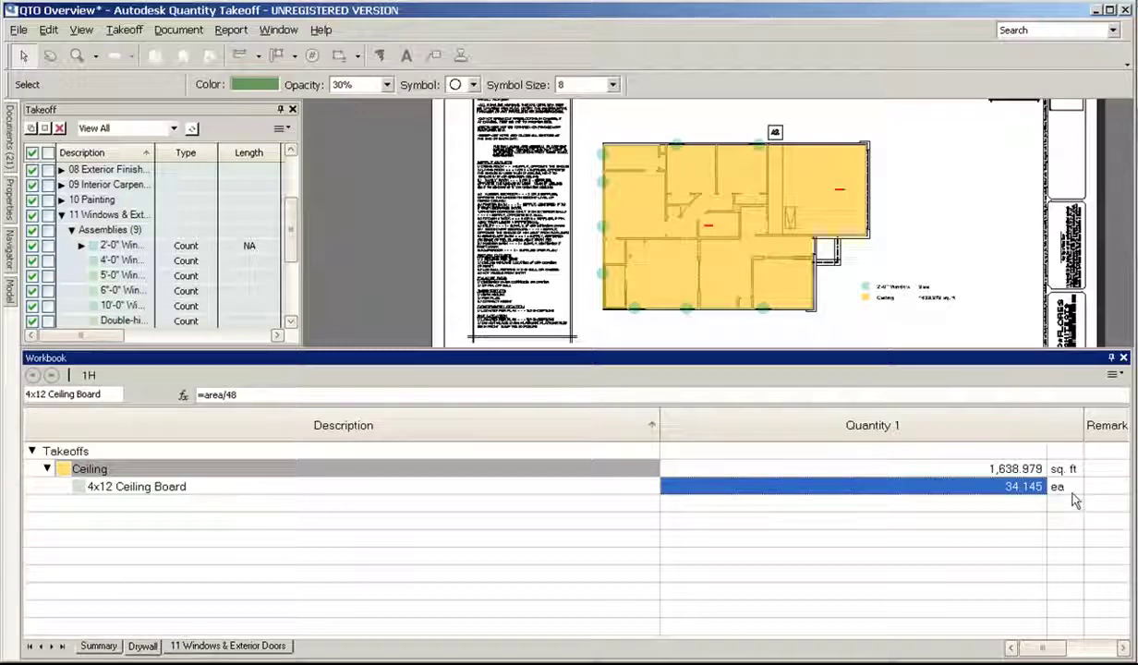
pyautogui.click(268, 395)
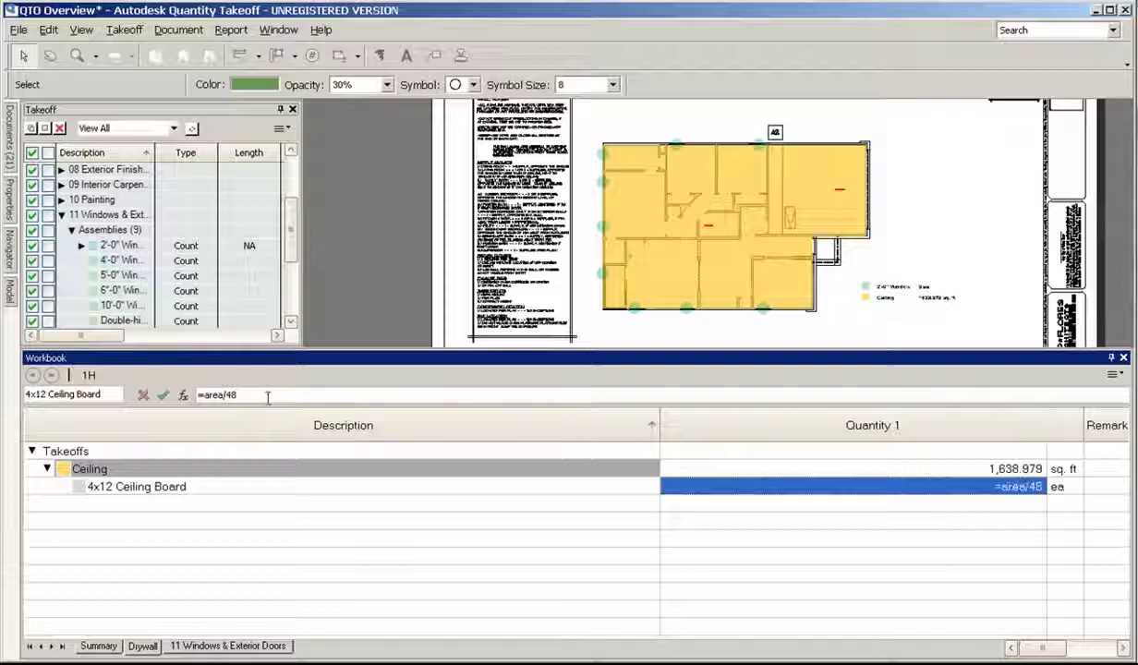
pyautogui.write('*1.0')
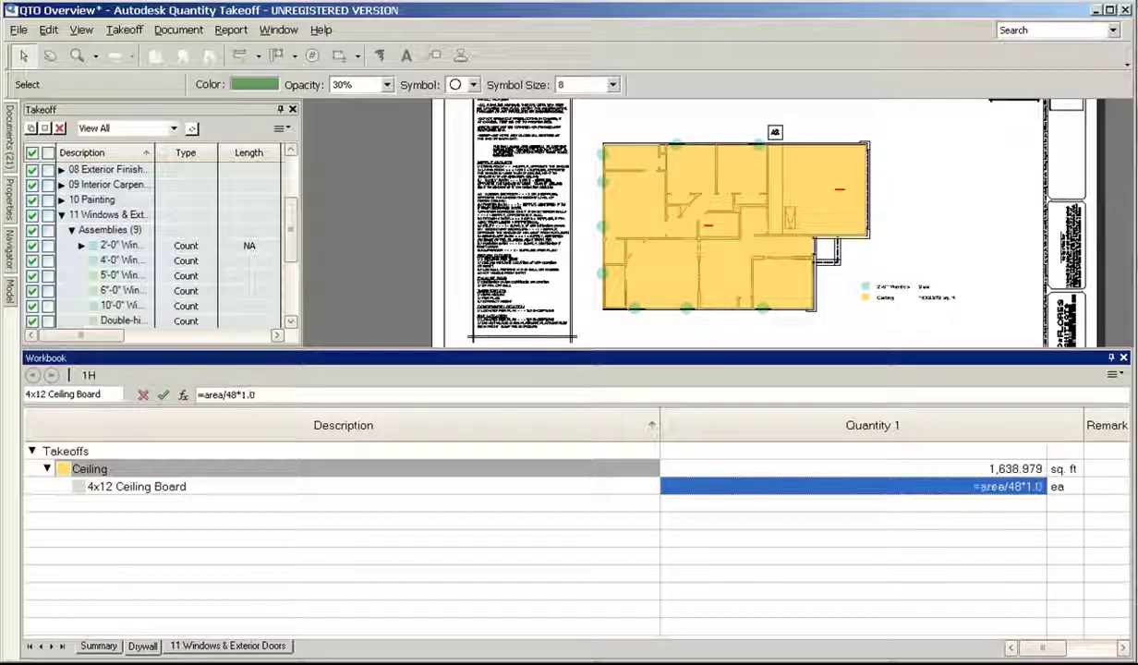
pyautogui.write('5')
pyautogui.press('Return')
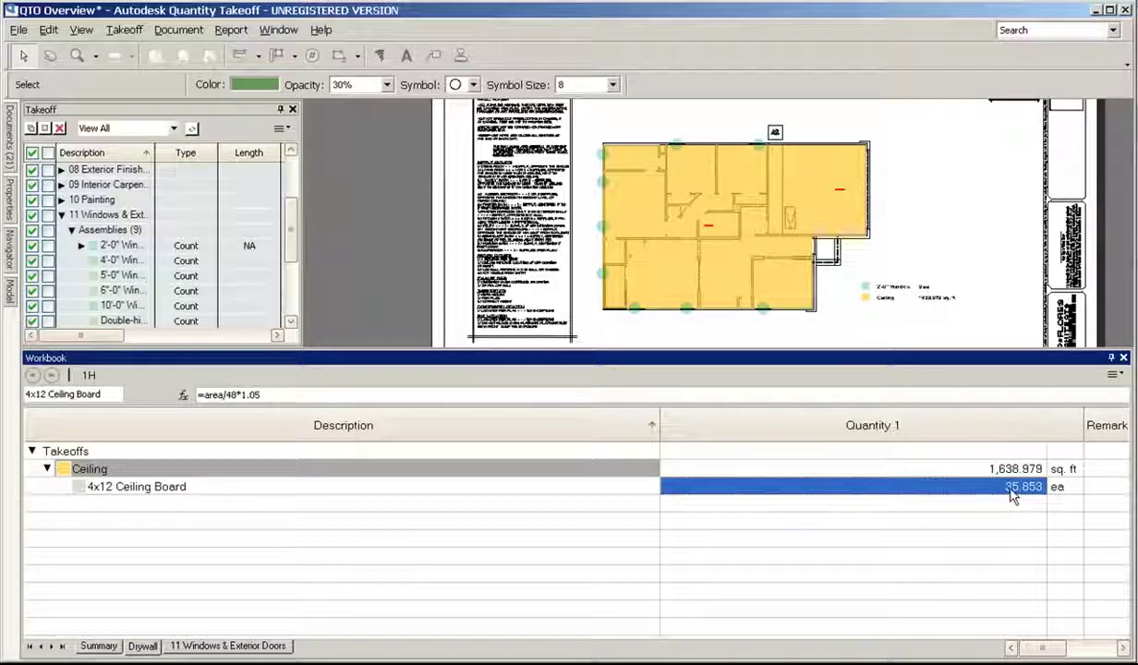
# Step: Wrap the board formula in round(), then shift the parenthesis to round only area/48
pyautogui.click(207, 394)
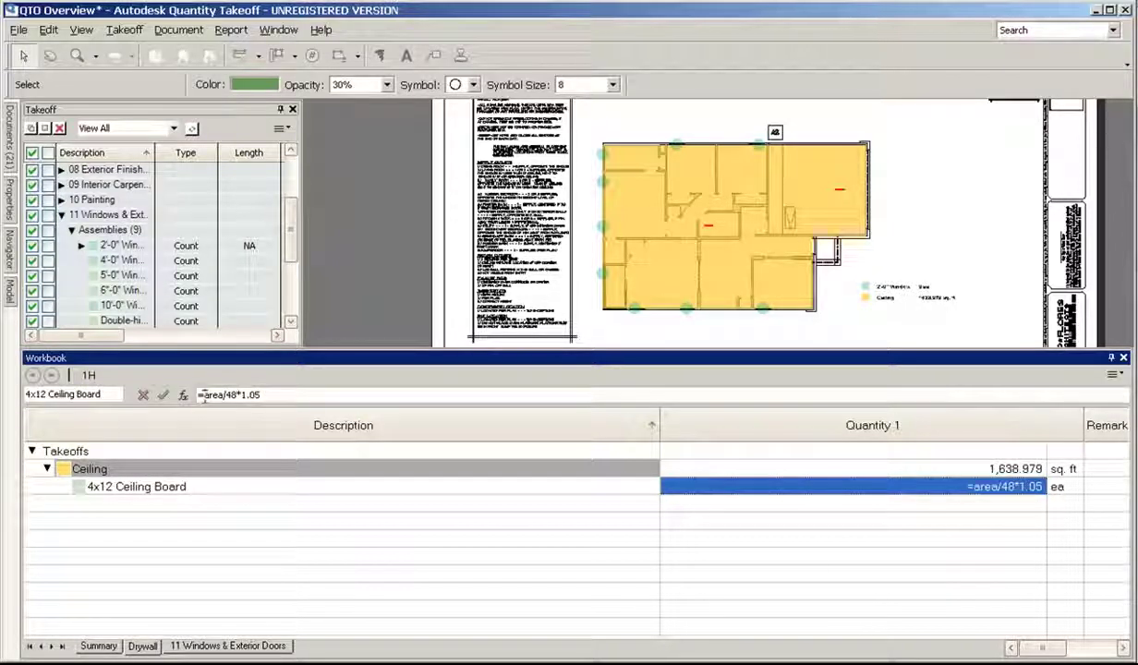
pyautogui.write('round(')
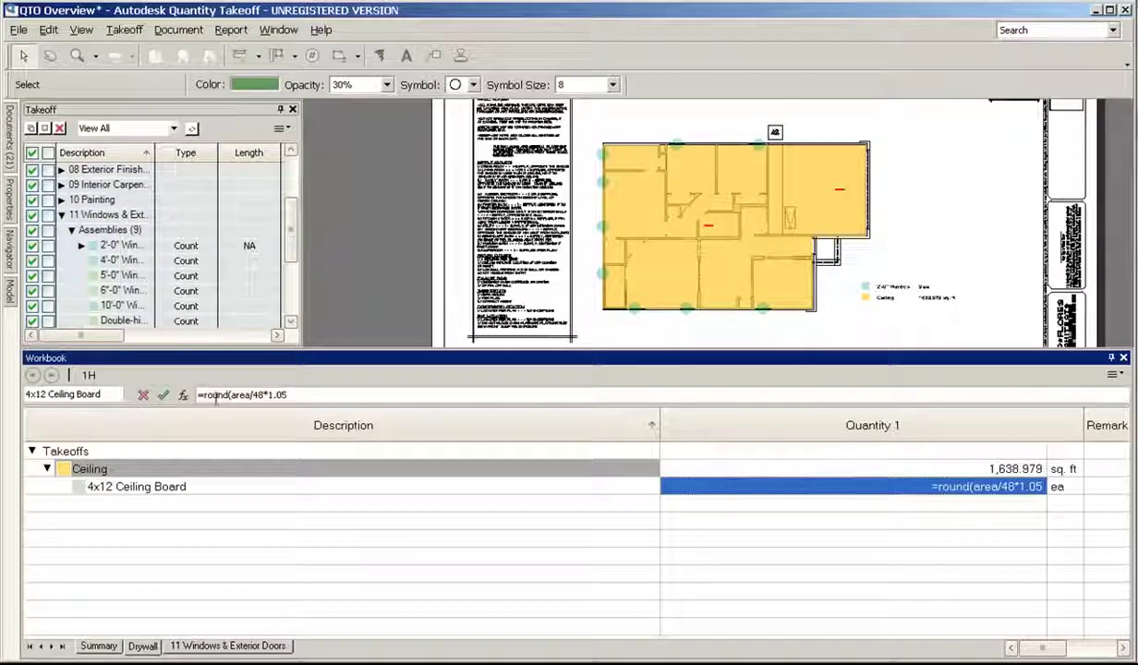
pyautogui.click(298, 394)
pyautogui.write(')')
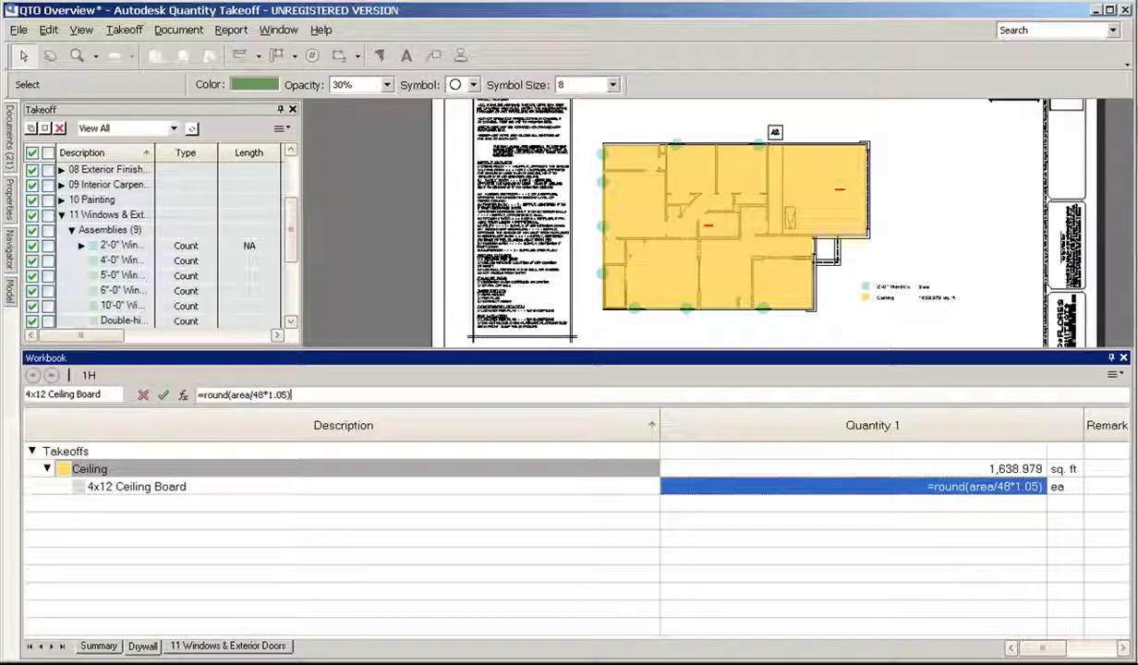
pyautogui.press('Return')
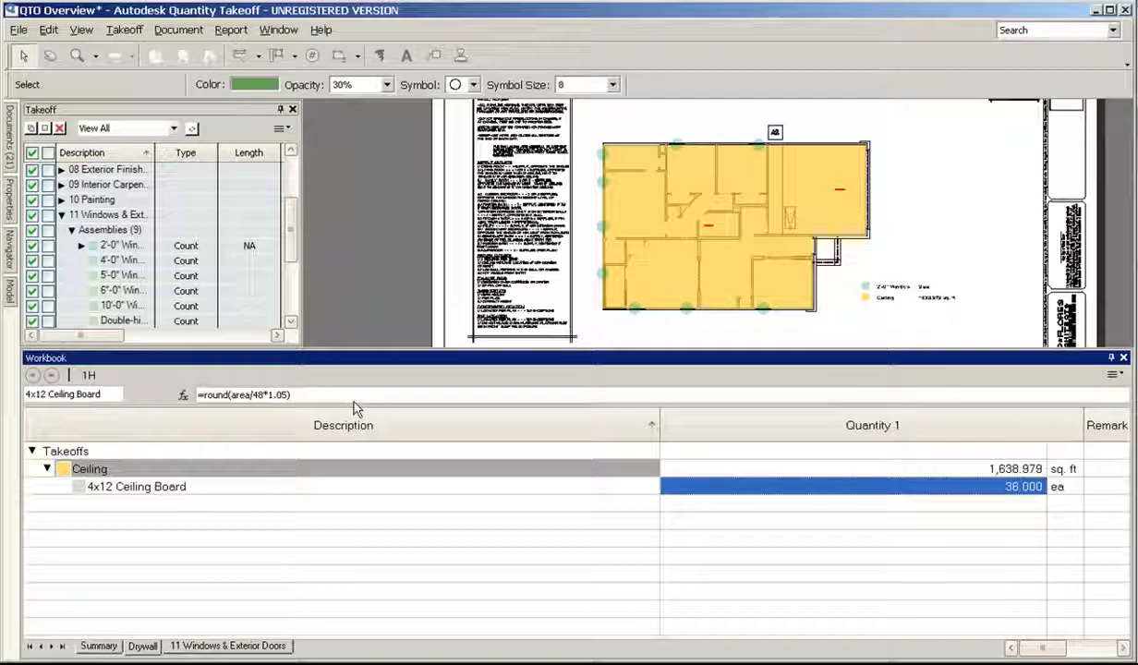
pyautogui.click(295, 394)
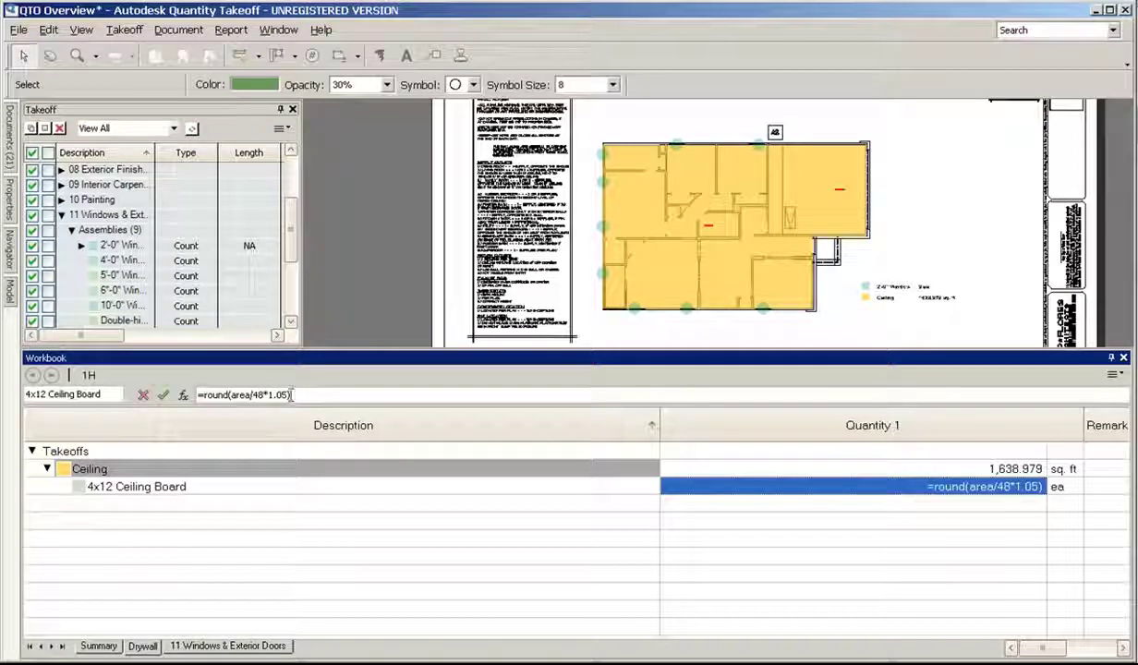
pyautogui.press('BackSpace')
pyautogui.click(261, 395)
pyautogui.write(')')
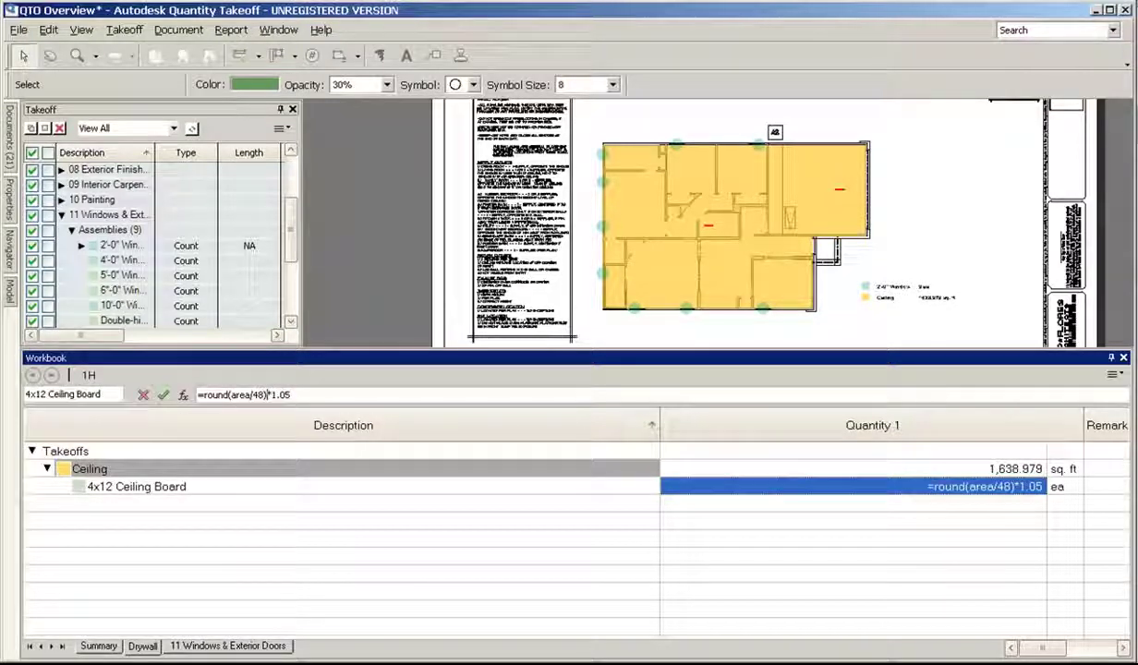
pyautogui.press('Return')
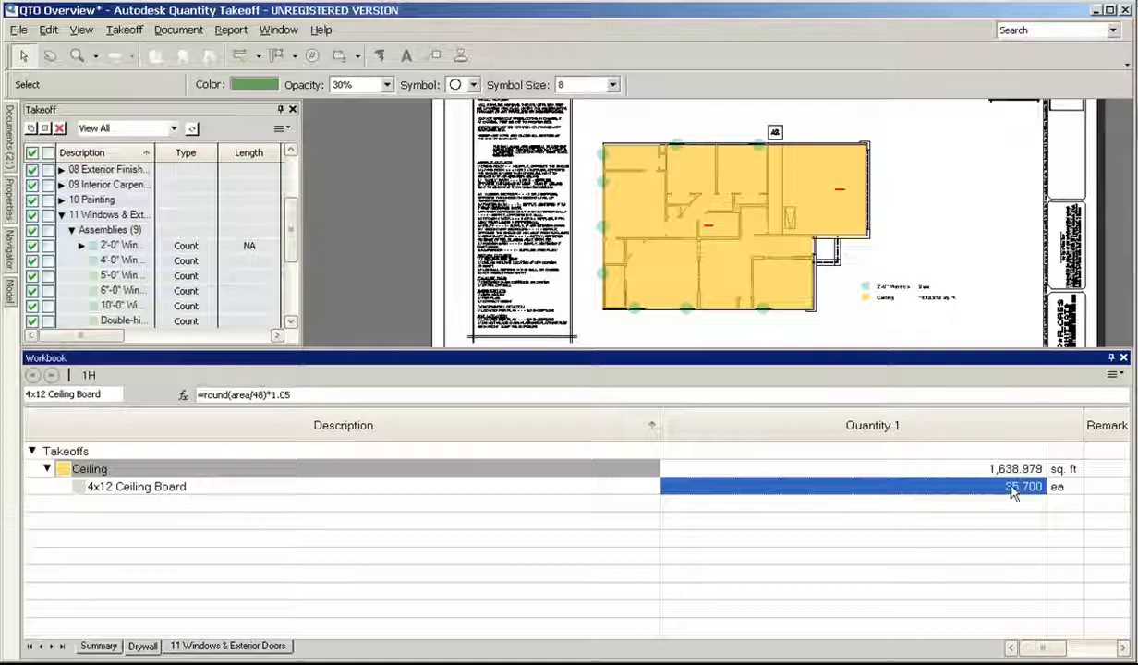
# Step: Add outer rounding so the formula reads =round(round(area/48)*1.05), giving 36 boards
pyautogui.click(212, 394)
pyautogui.write('und(rou')
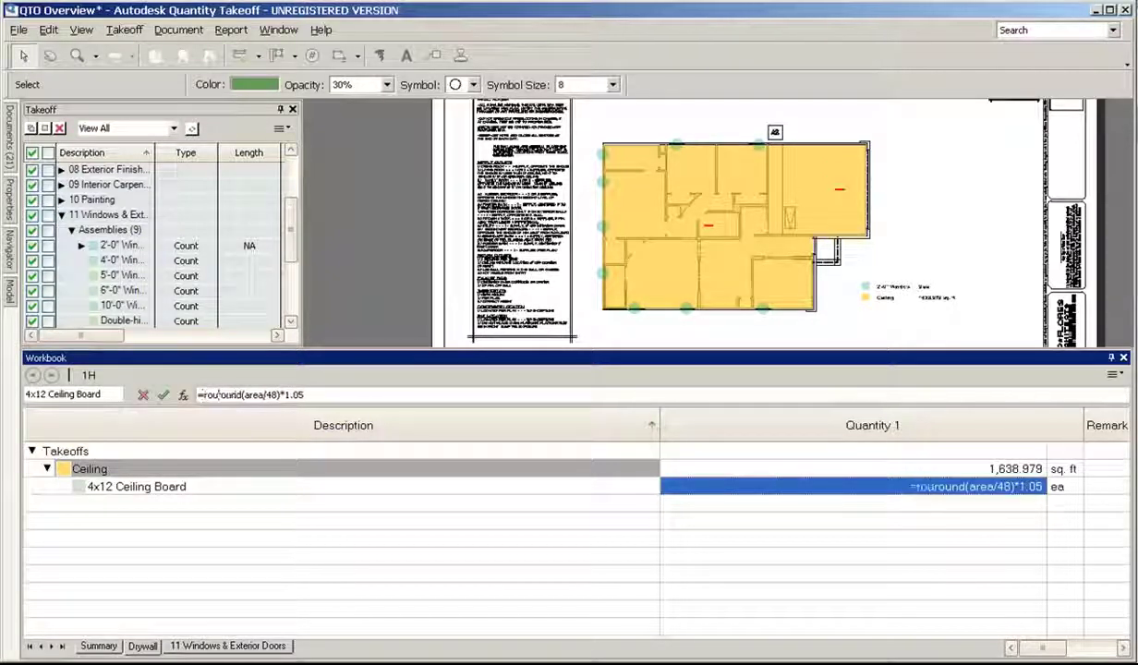
pyautogui.write('nd(')
pyautogui.click(321, 394)
pyautogui.write(')')
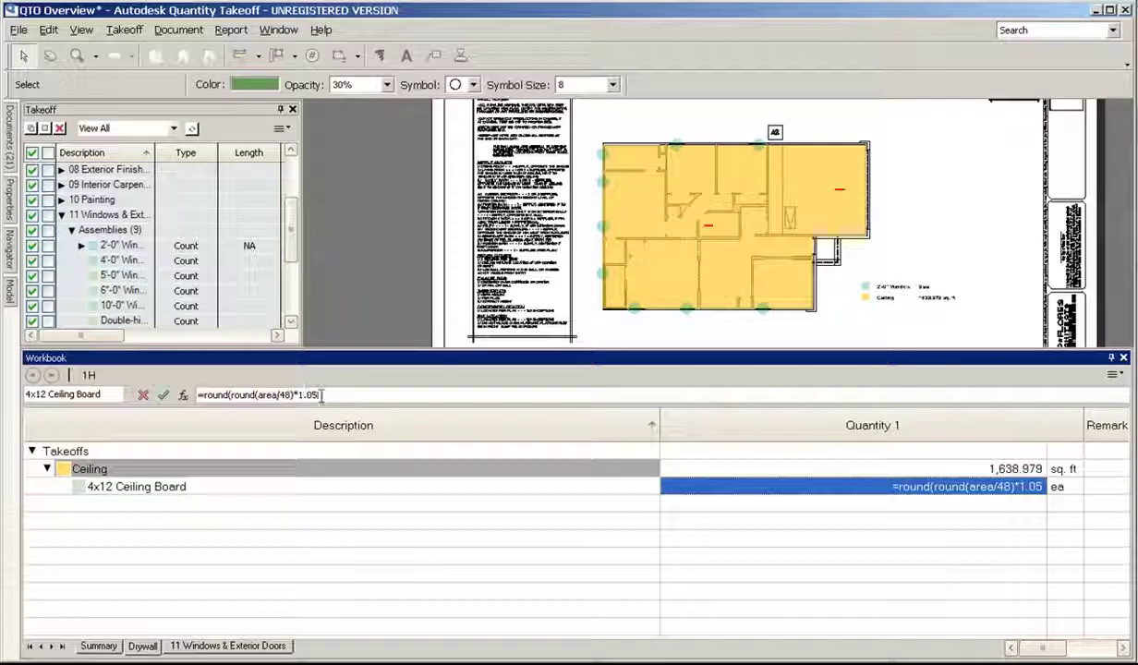
pyautogui.press('Return')
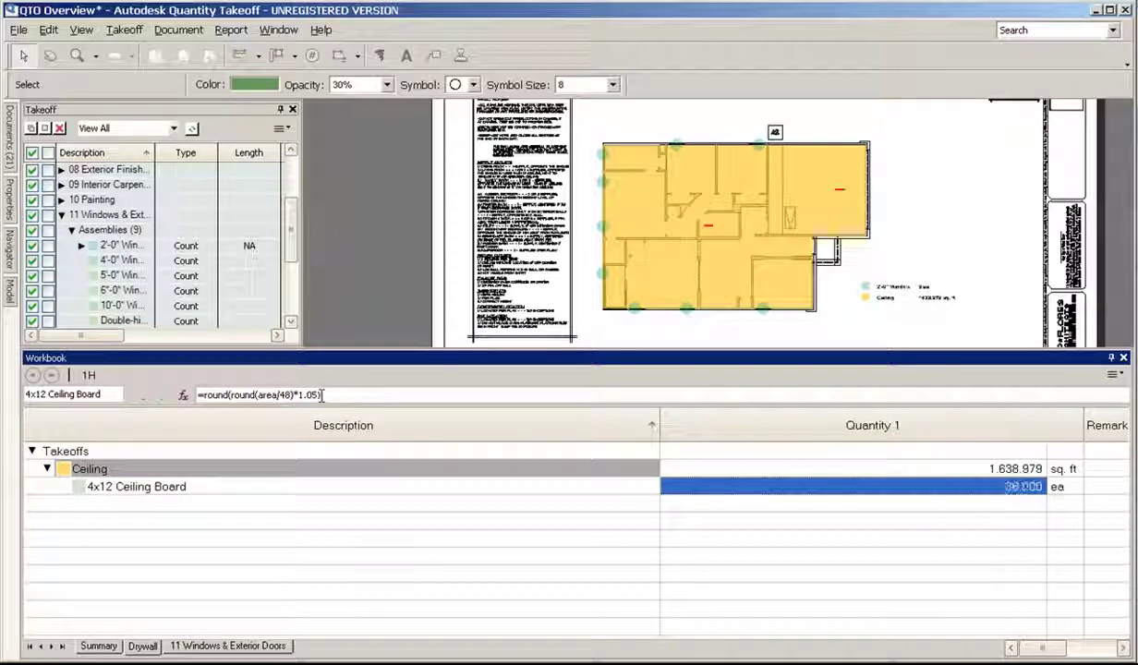
# Step: Set the 4x12 Ceiling Board display opacity to 70%
pyautogui.doubleClick(998, 500)
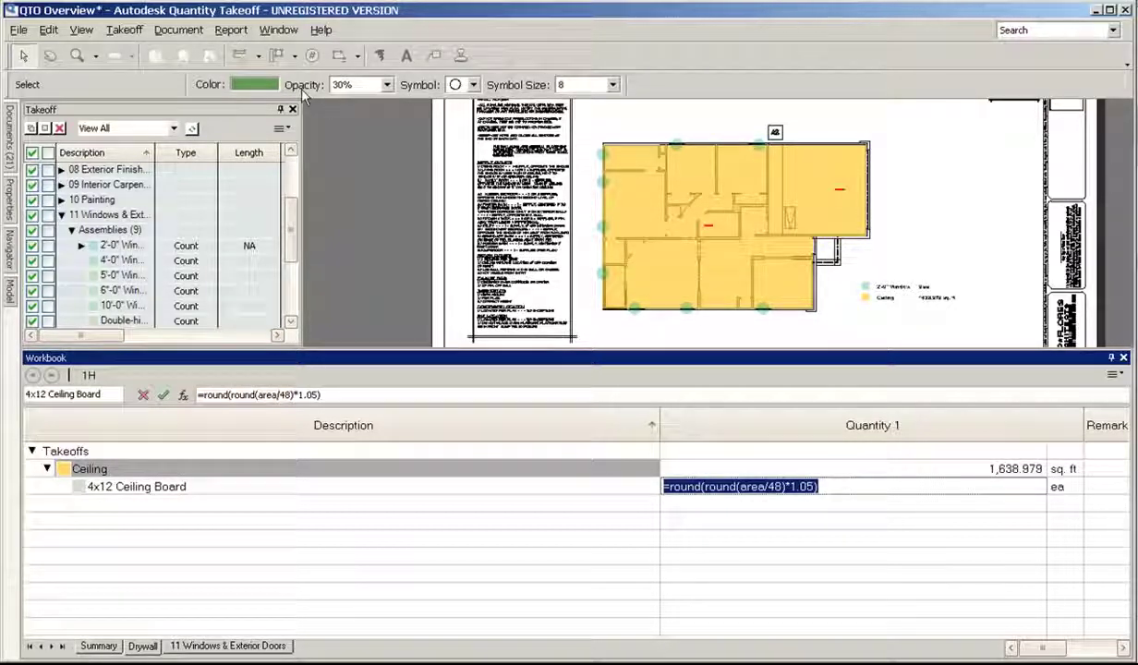
pyautogui.click(386, 84)
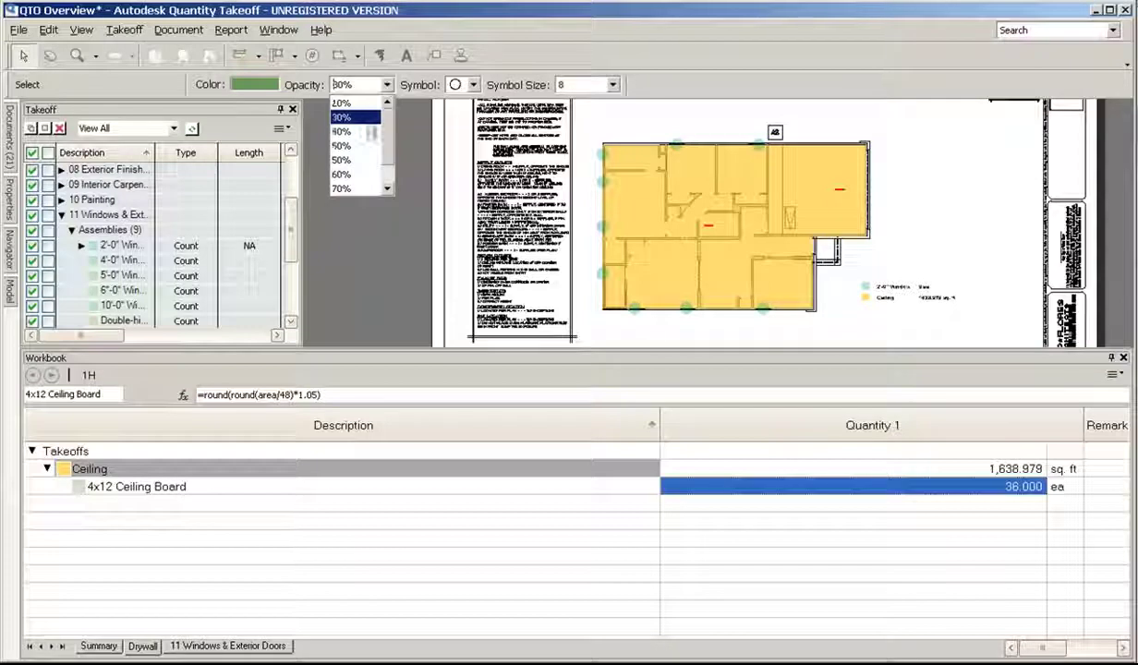
pyautogui.click(344, 176)
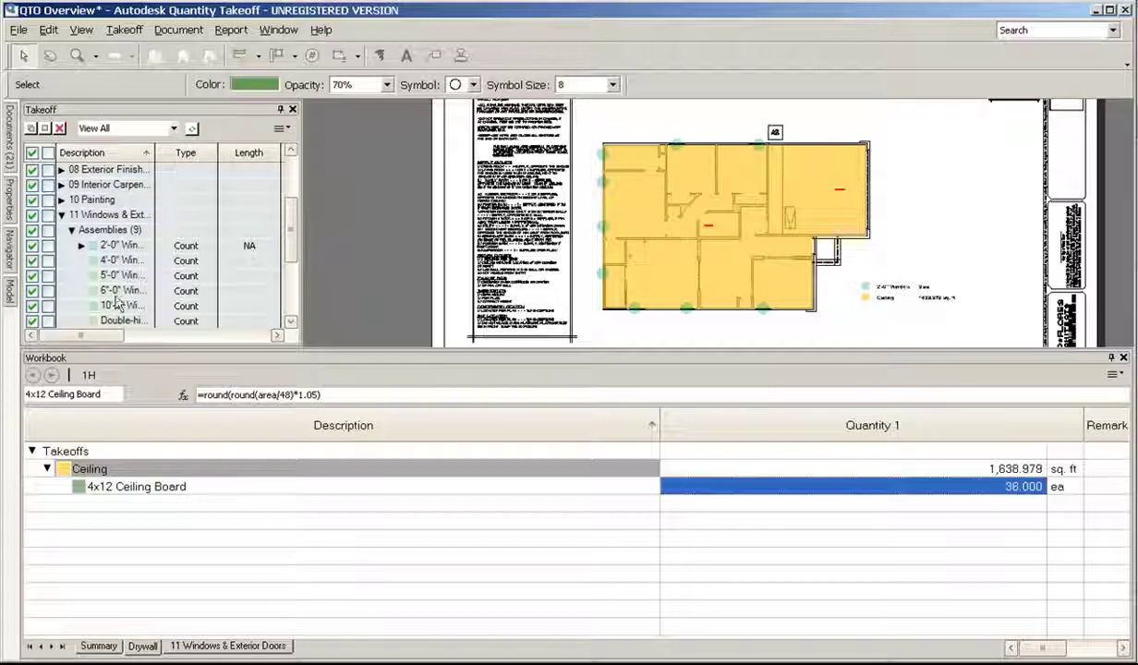
# Step: Go to the 11 Windows & Exterior Doors sheet and open the 2'-0" Window item properties
pyautogui.click(212, 646)
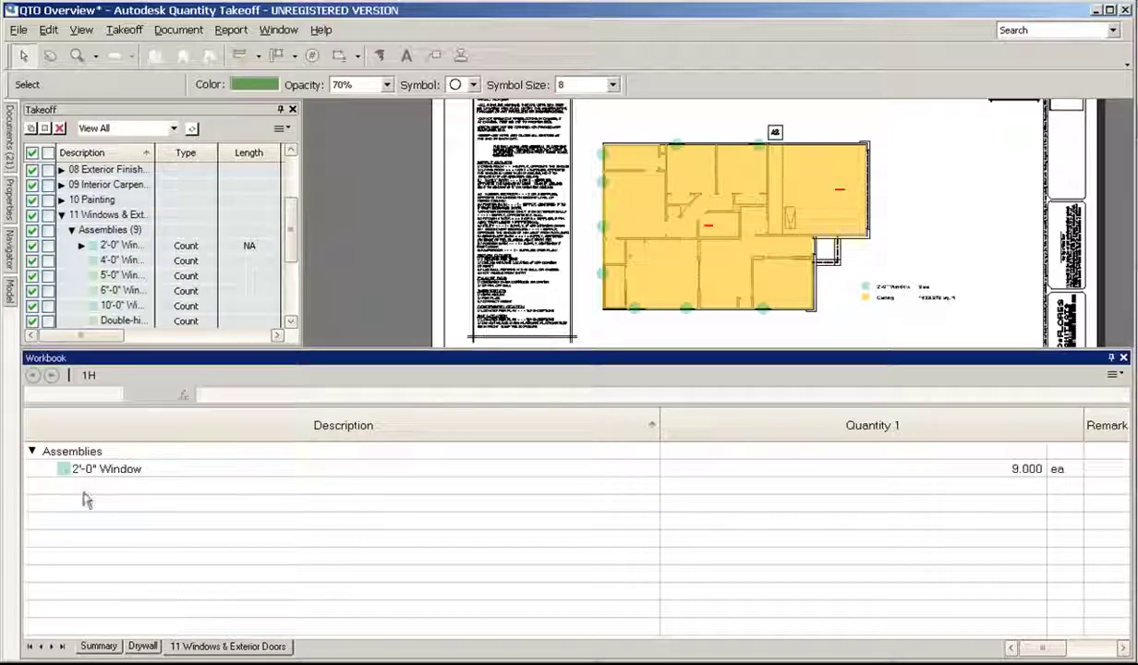
pyautogui.click(67, 471)
pyautogui.doubleClick(67, 473)
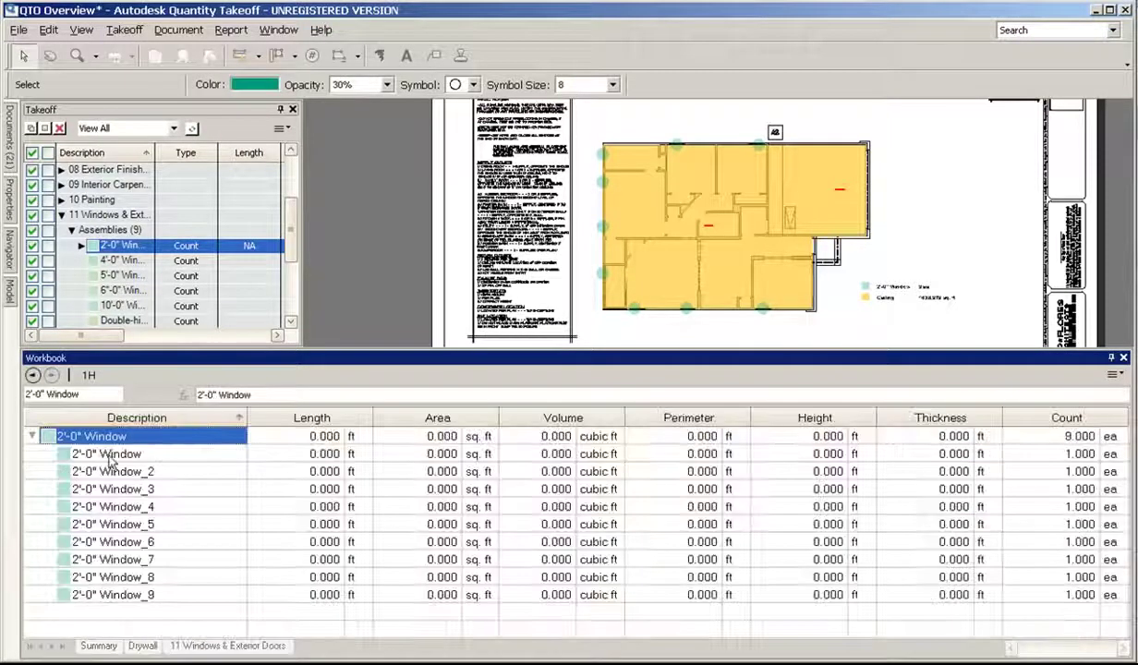
pyautogui.rightClick(59, 443)
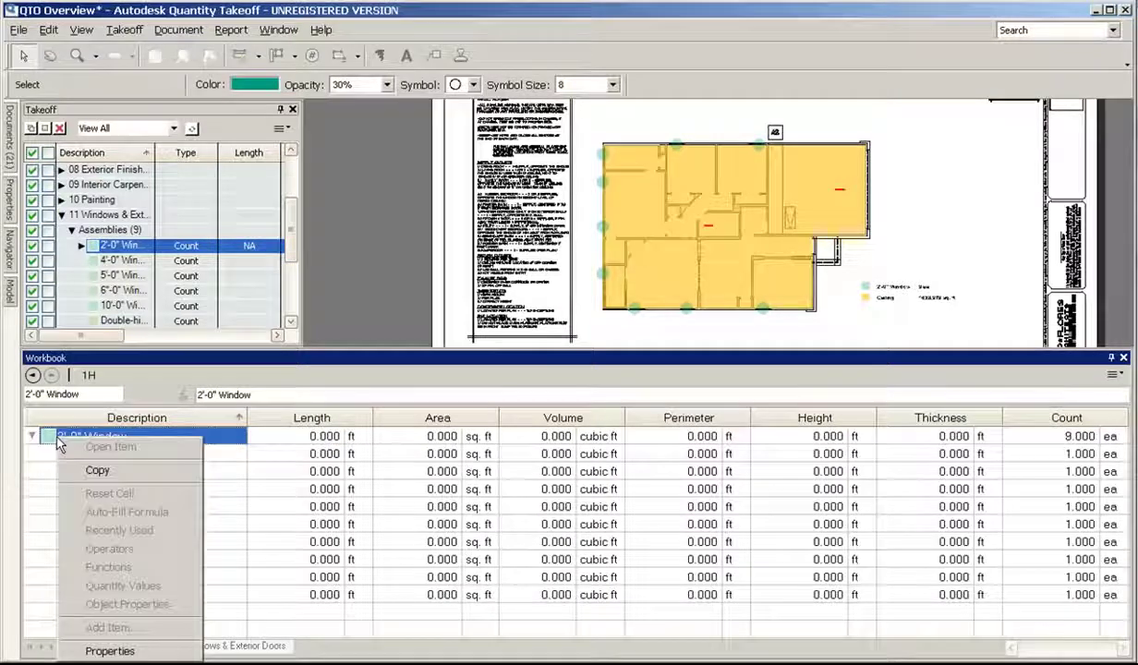
pyautogui.click(89, 652)
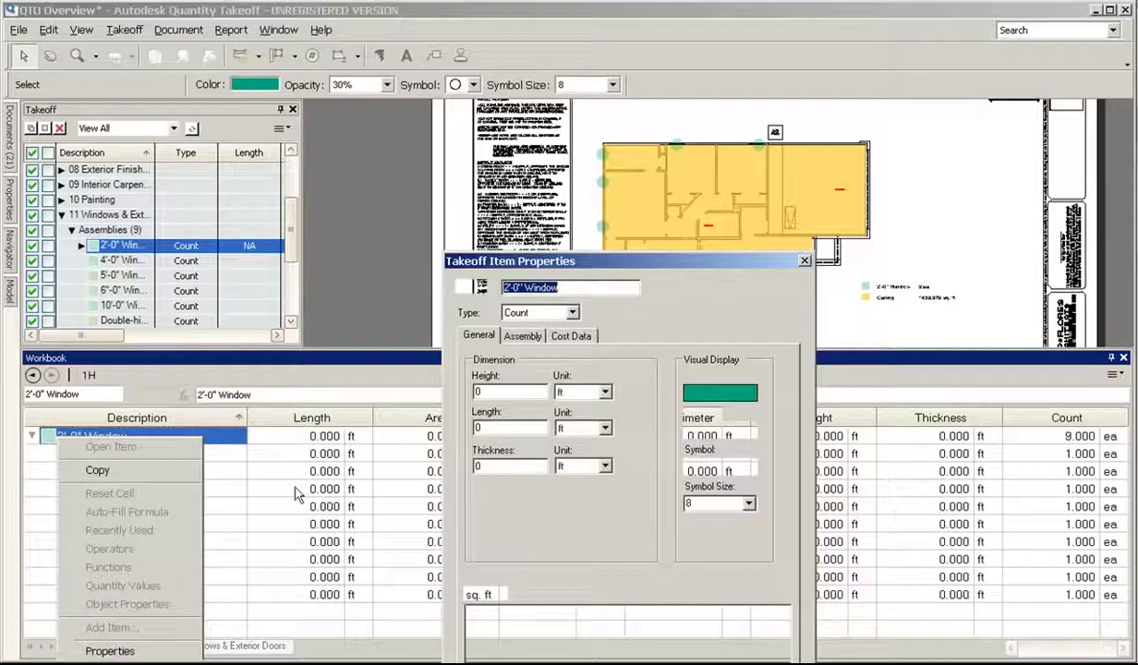
# Step: Give the 2'-0" Window markers black colour, square symbol, size 11 and 80% opacity
pyautogui.click(707, 392)
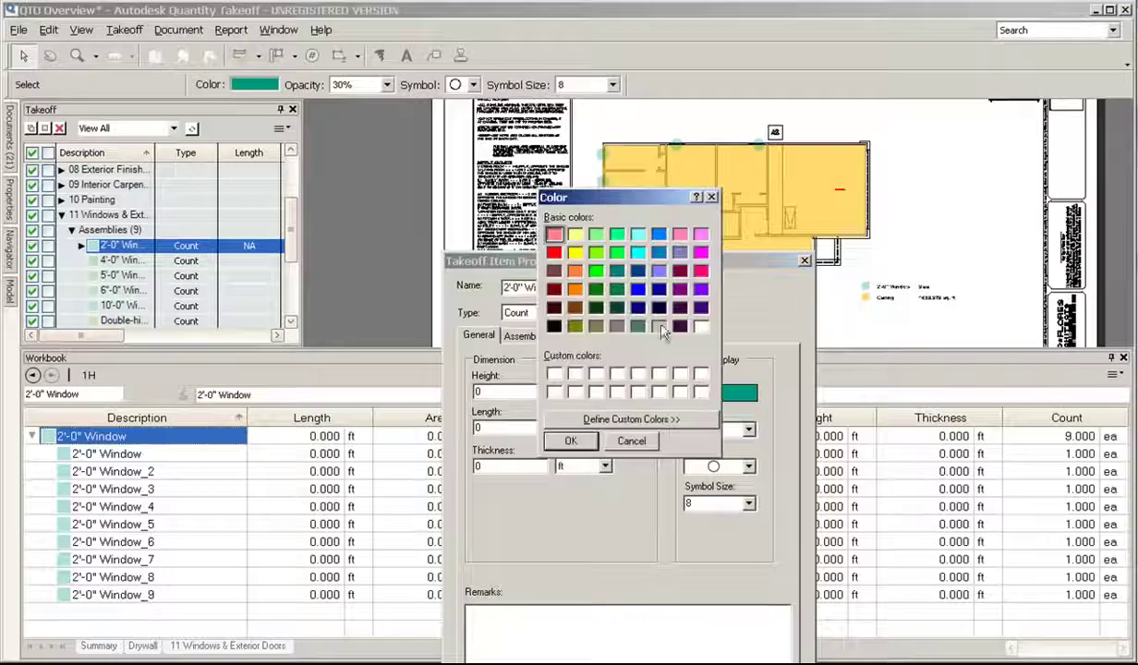
pyautogui.click(560, 445)
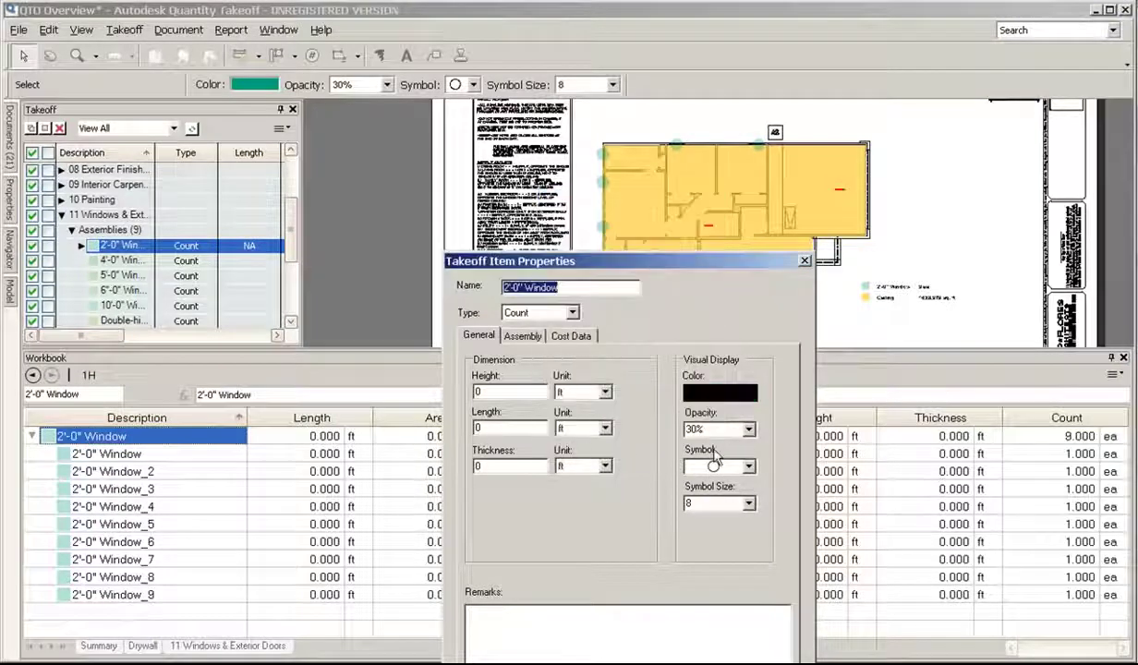
pyautogui.click(730, 467)
pyautogui.click(720, 501)
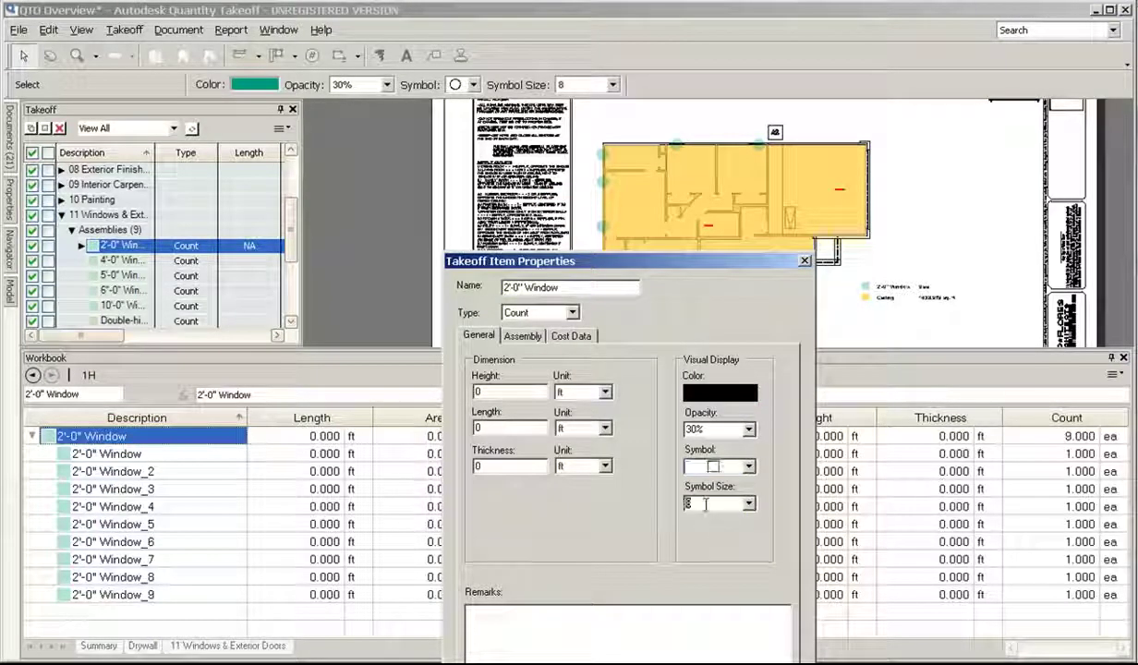
pyautogui.click(748, 503)
pyautogui.click(723, 563)
pyautogui.click(748, 429)
pyautogui.click(725, 480)
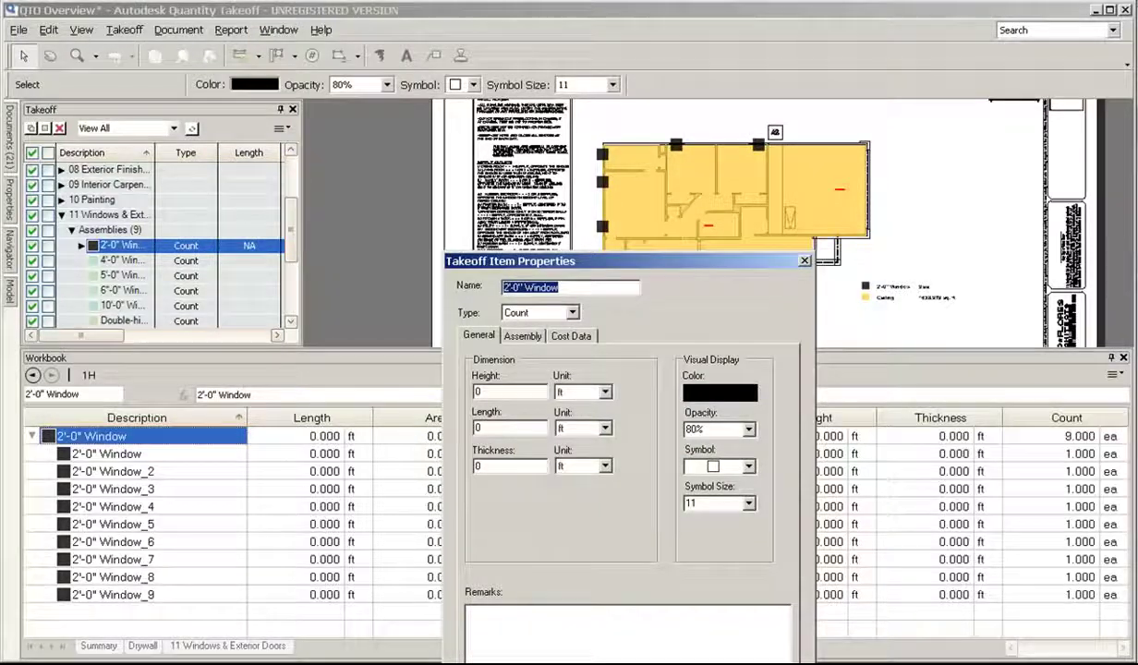
# Step: Apply the window properties and drill into the 2'-0" Window assembly to list nine counts
pyautogui.click(51, 438)
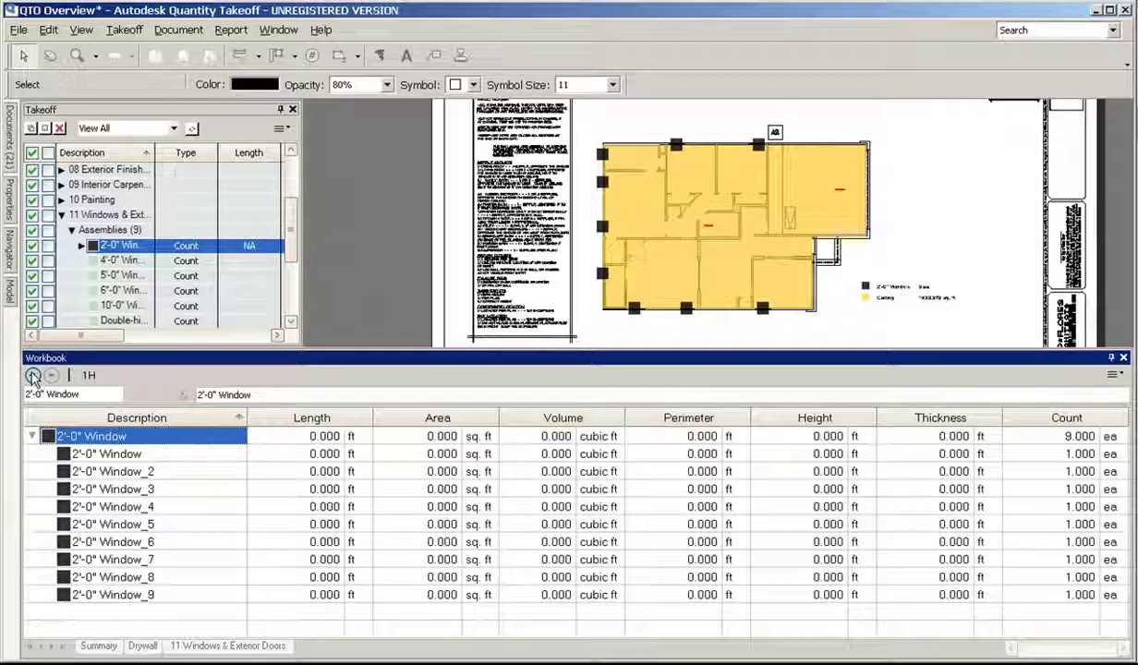
pyautogui.click(32, 376)
pyautogui.click(83, 486)
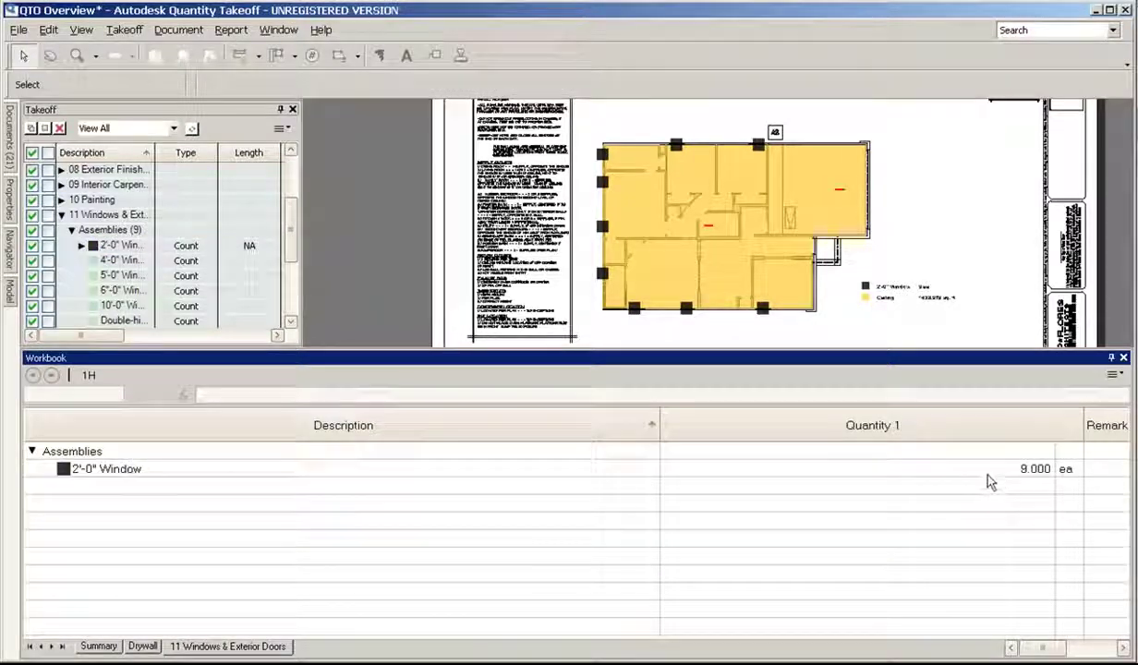
pyautogui.doubleClick(62, 469)
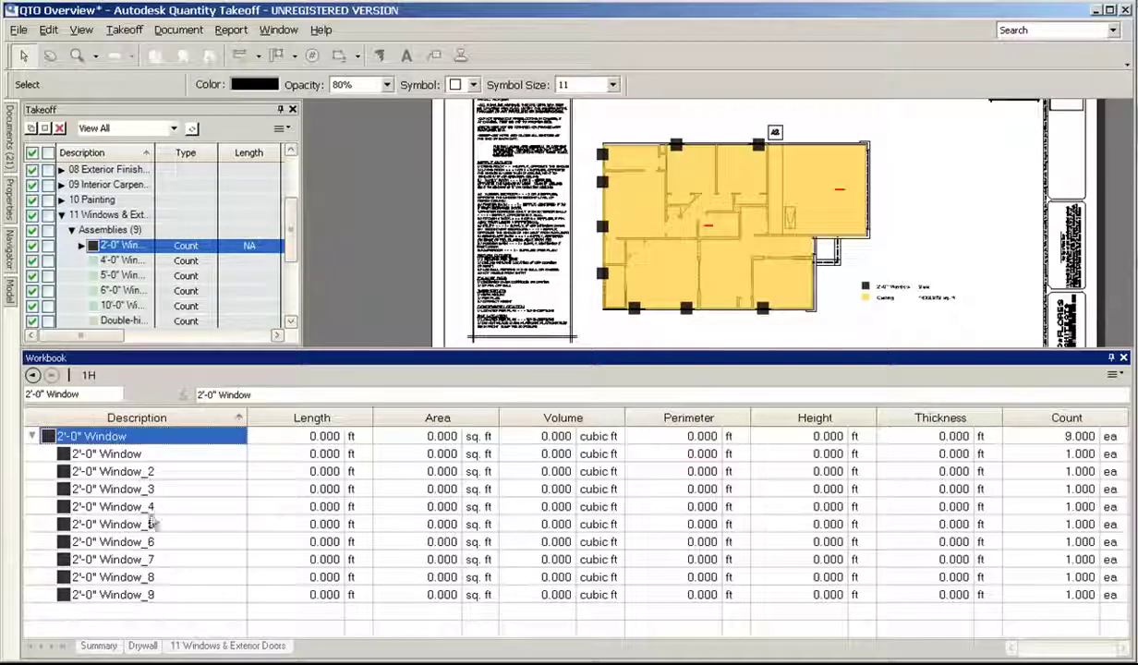
# Step: Rename the window assembly to 2'-0" Windows in the summary view
pyautogui.click(32, 376)
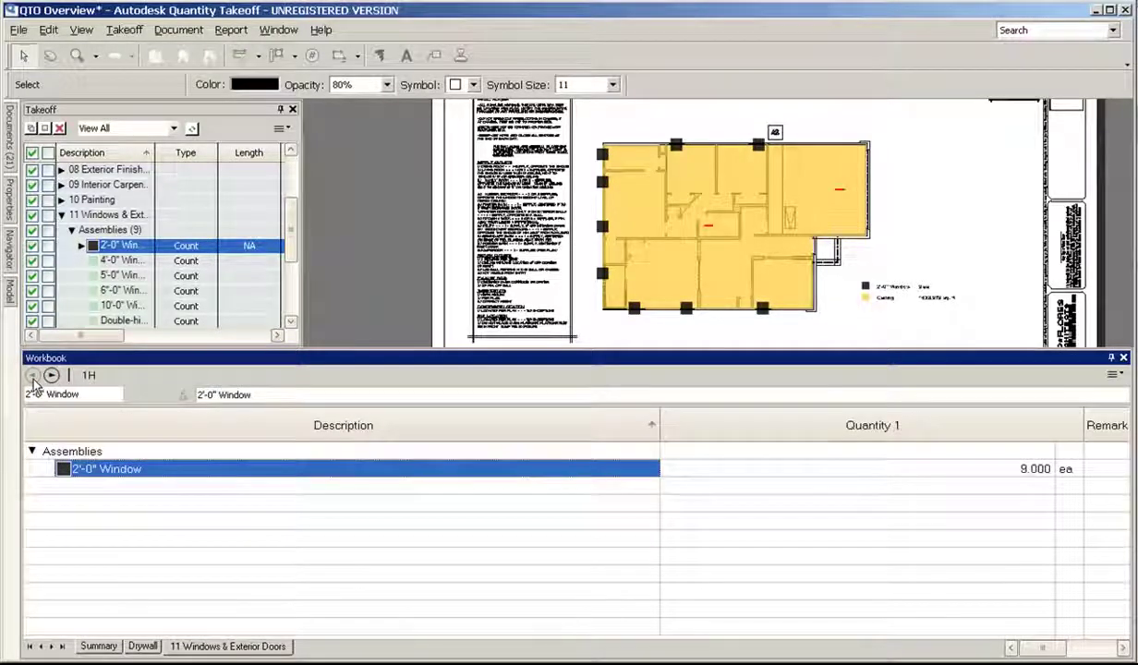
pyautogui.click(269, 395)
pyautogui.write('s')
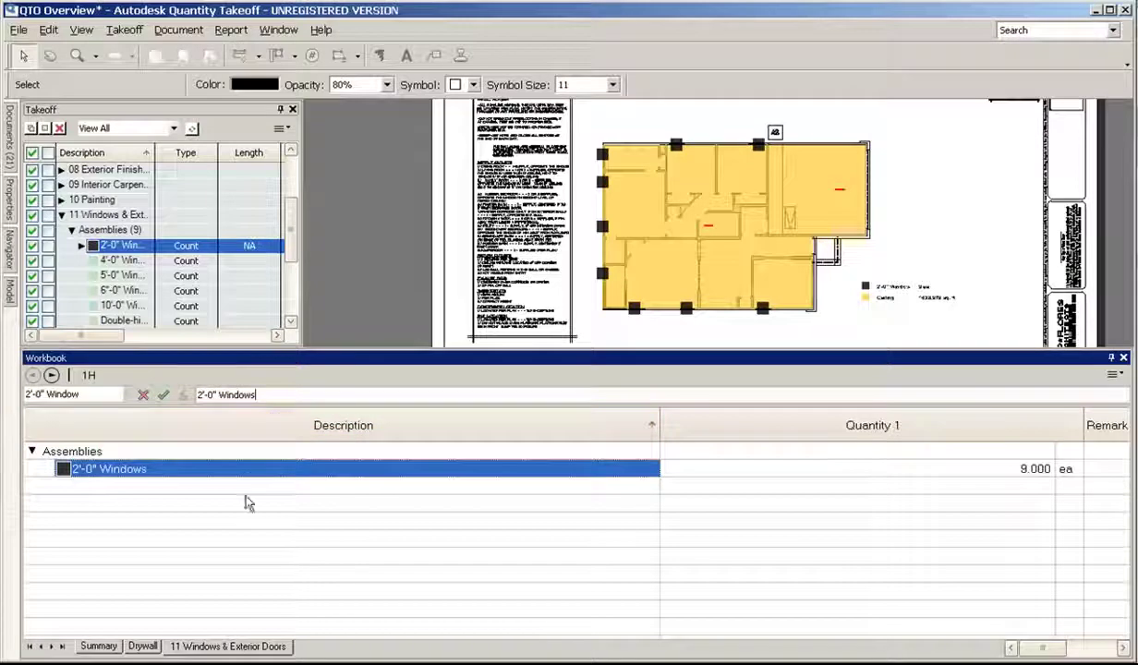
pyautogui.click(233, 480)
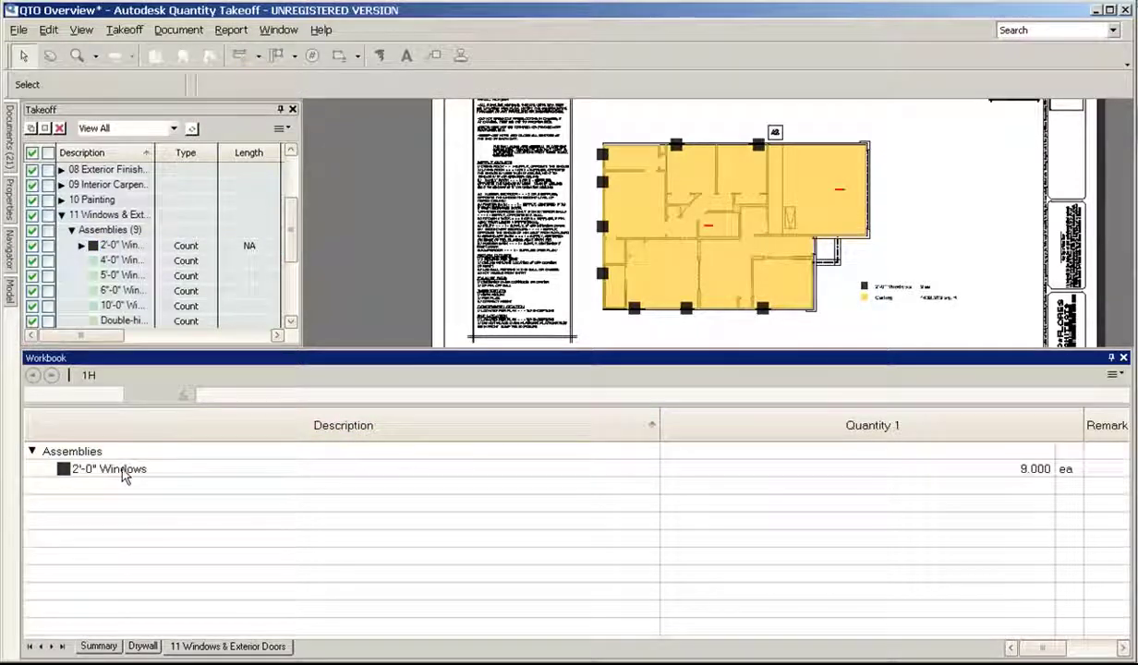
# Step: Add a Total Cost column to the workbook summary
pyautogui.moveTo(118, 257)
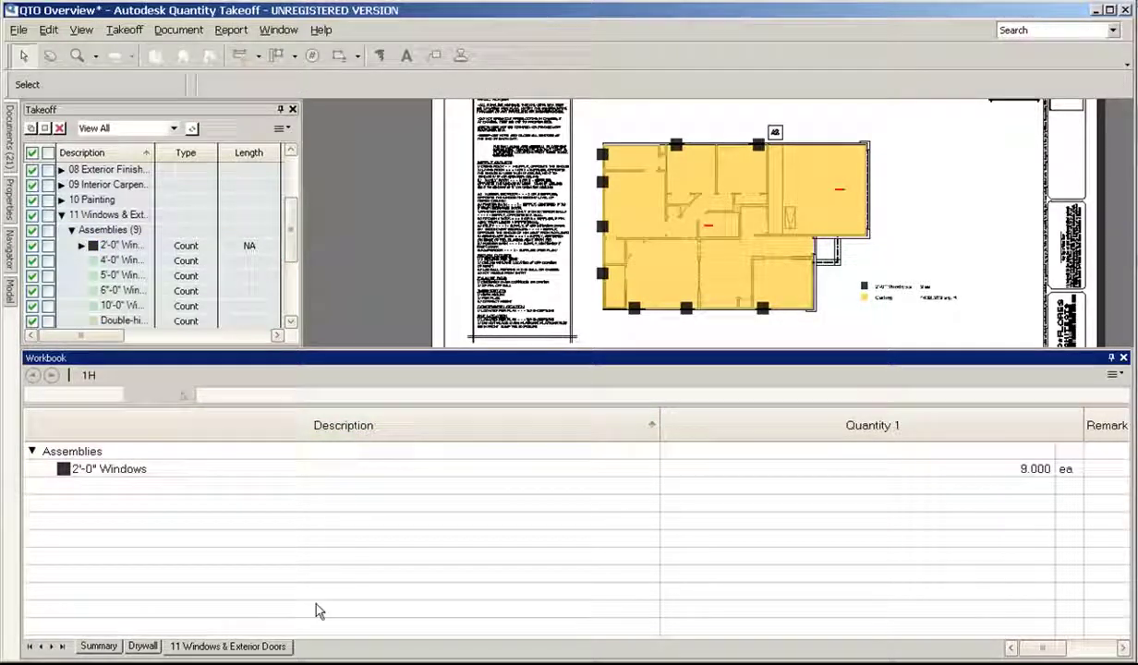
pyautogui.click(1083, 469)
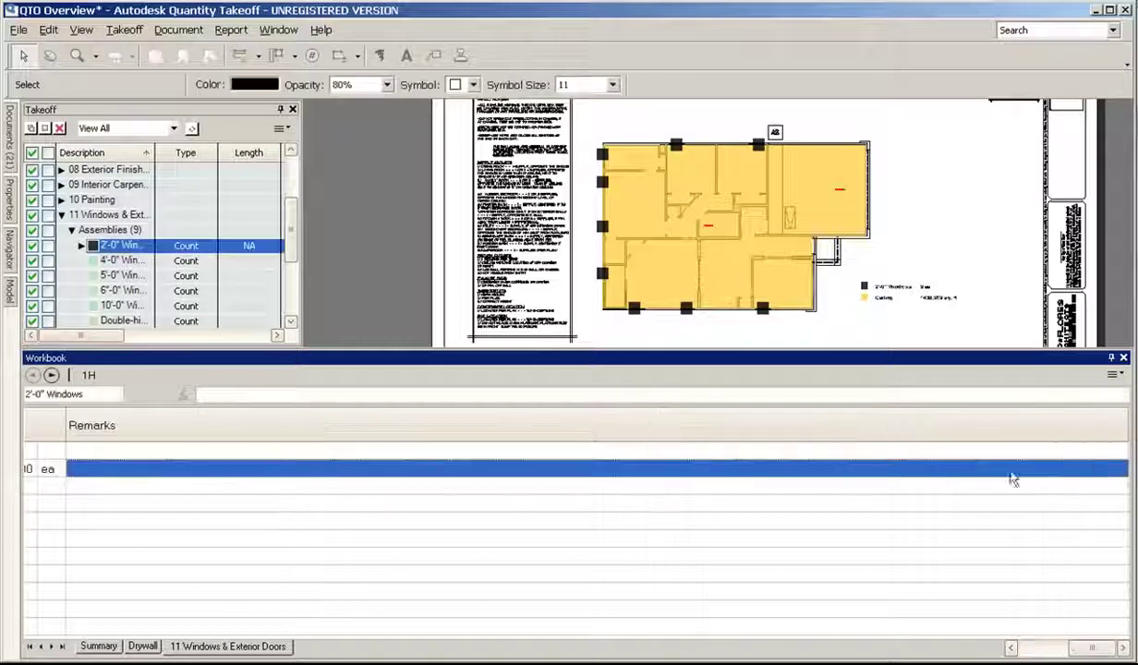
pyautogui.rightClick(549, 429)
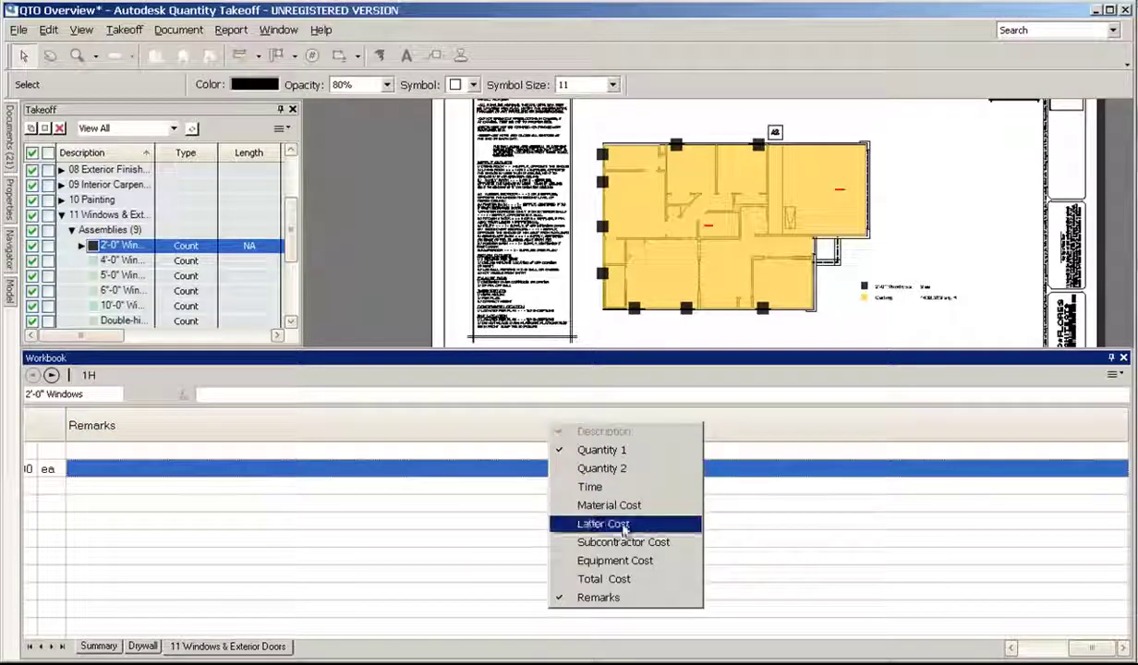
pyautogui.click(600, 579)
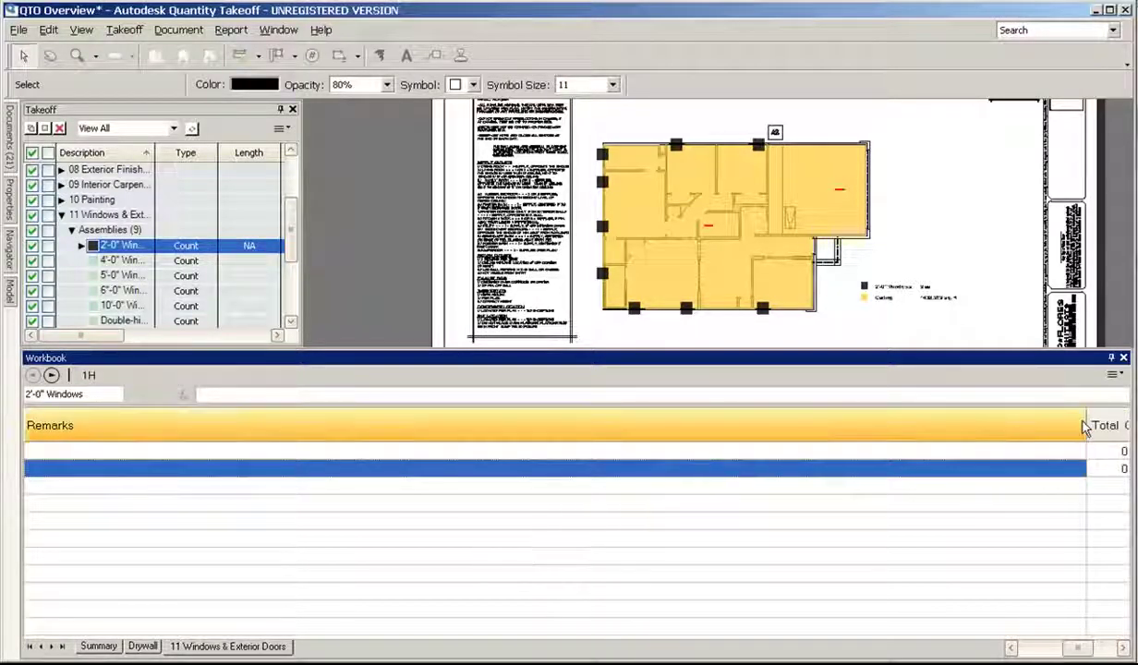
pyautogui.moveTo(1086, 433); pyautogui.dragTo(224, 498)
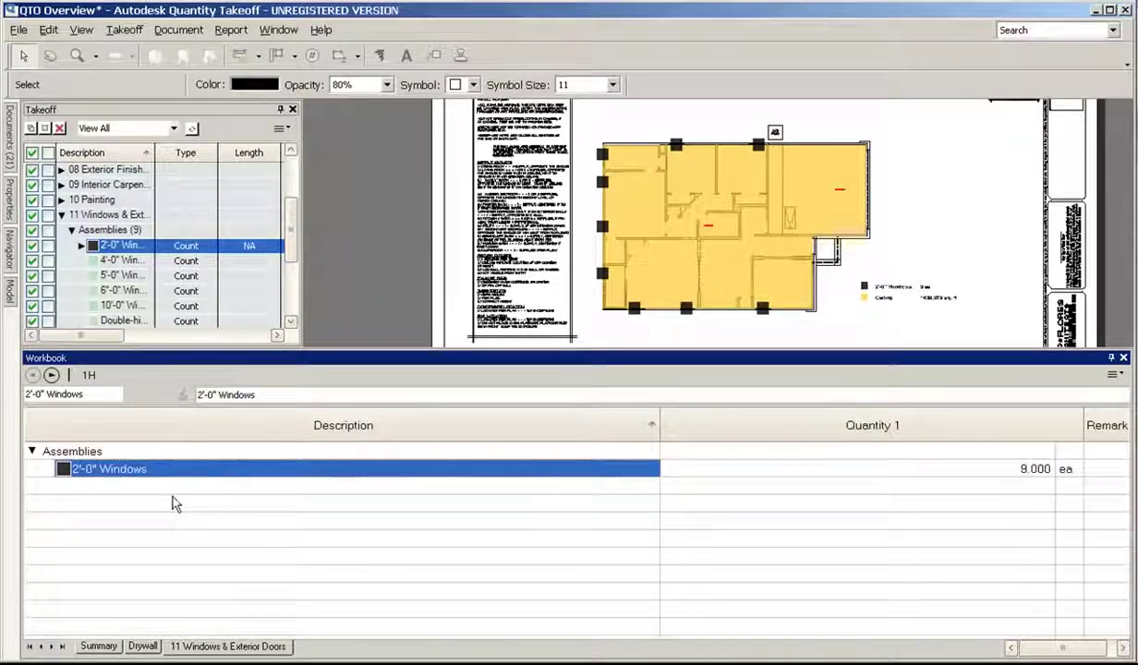
# Step: Narrow the Description and Quantity 1 columns and place Total Cost before Remarks
pyautogui.moveTo(659, 425); pyautogui.dragTo(200, 428)
pyautogui.moveTo(623, 426); pyautogui.dragTo(383, 426)
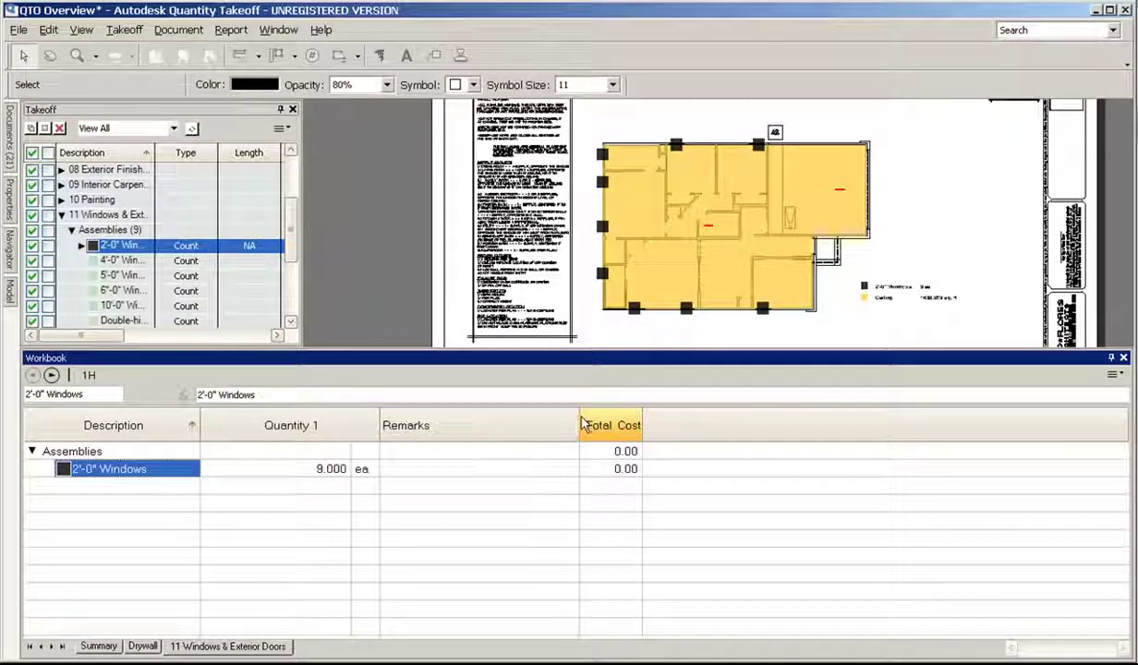
pyautogui.moveTo(584, 423); pyautogui.dragTo(443, 419)
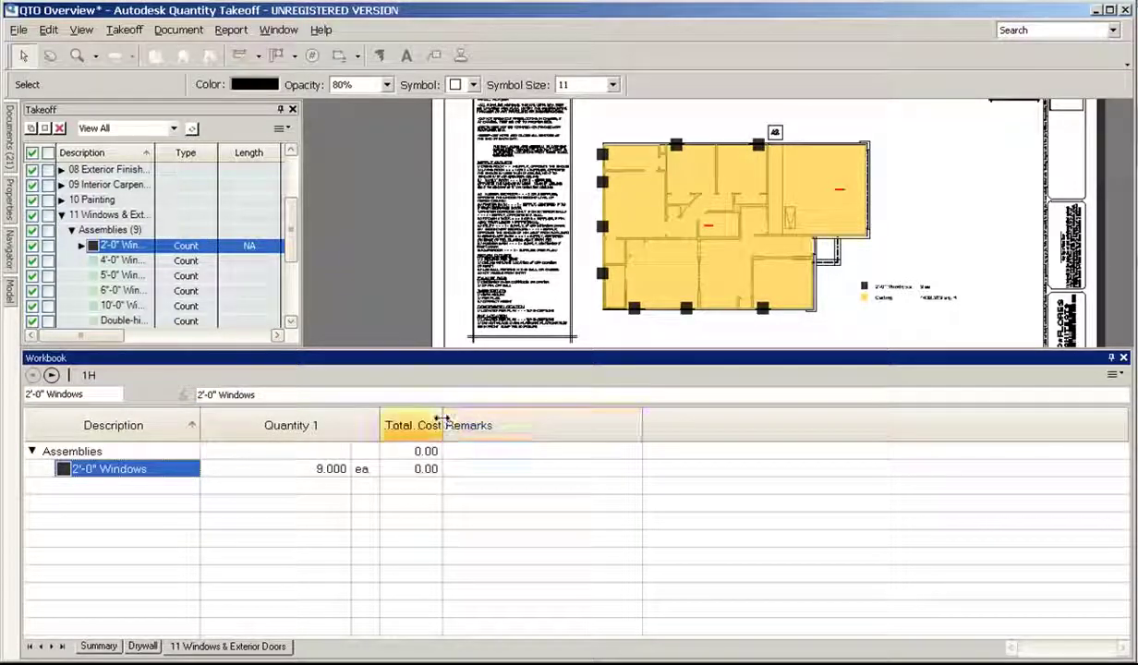
# Step: Add Time and Labor Cost columns and move Remarks to the last position
pyautogui.rightClick(690, 424)
pyautogui.click(746, 487)
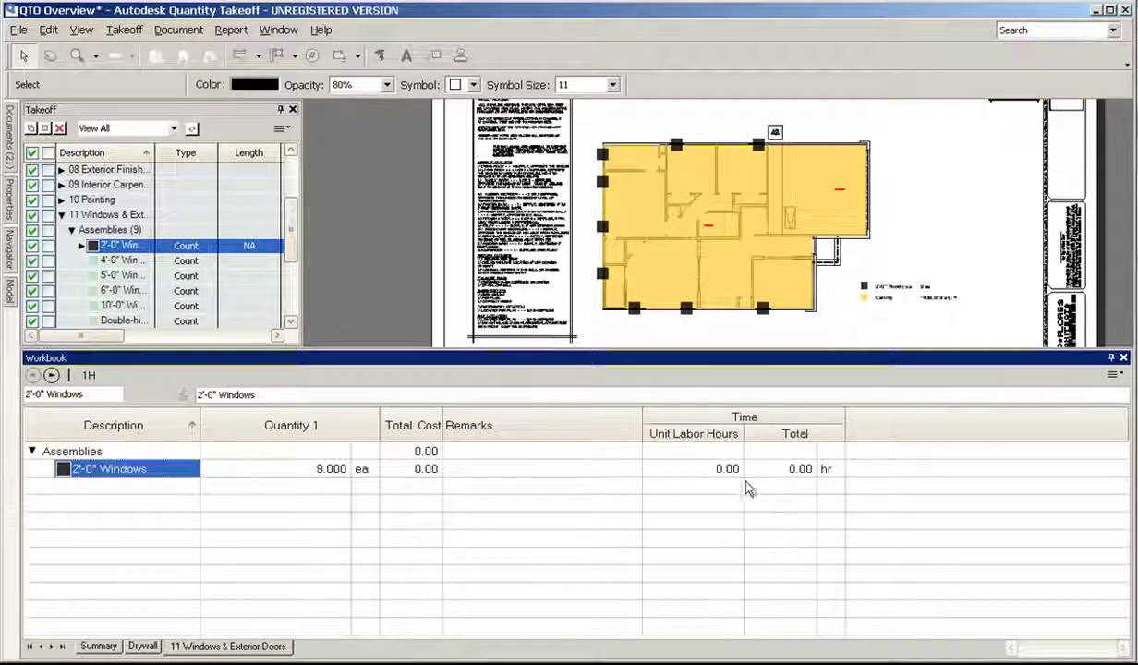
pyautogui.rightClick(880, 423)
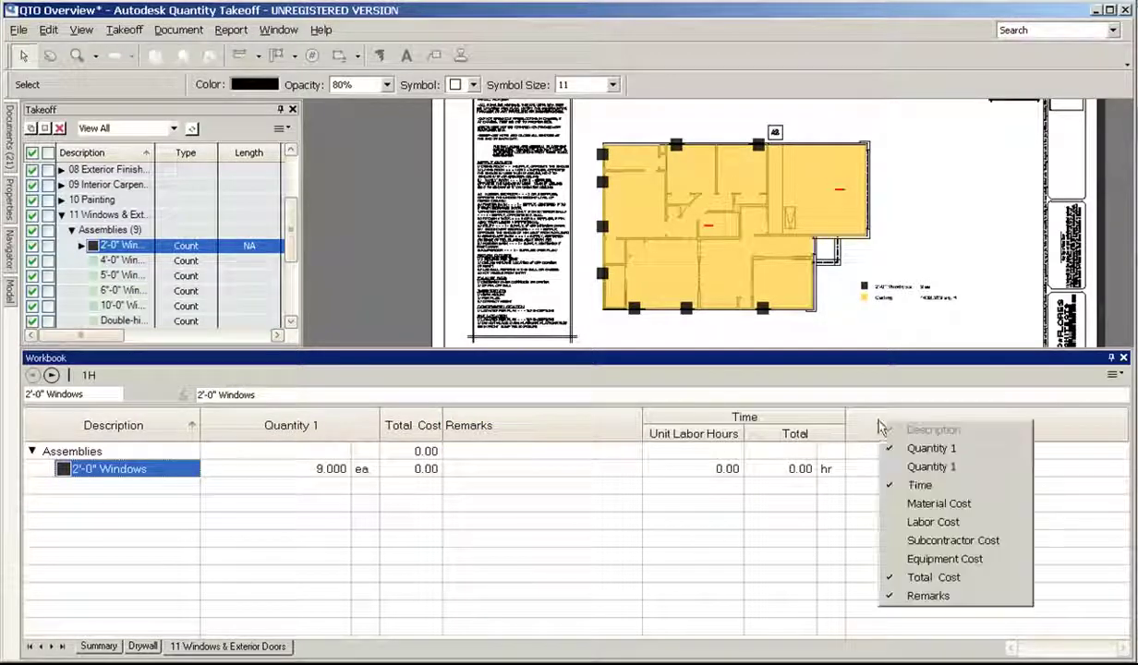
pyautogui.click(941, 524)
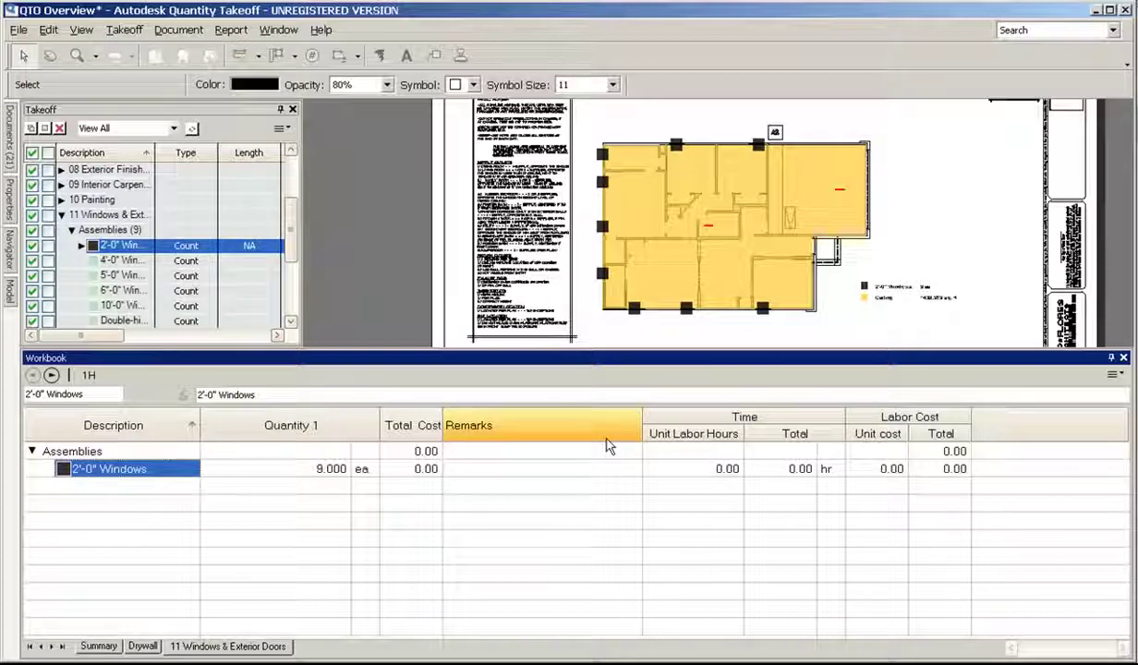
pyautogui.moveTo(498, 436); pyautogui.dragTo(1034, 446)
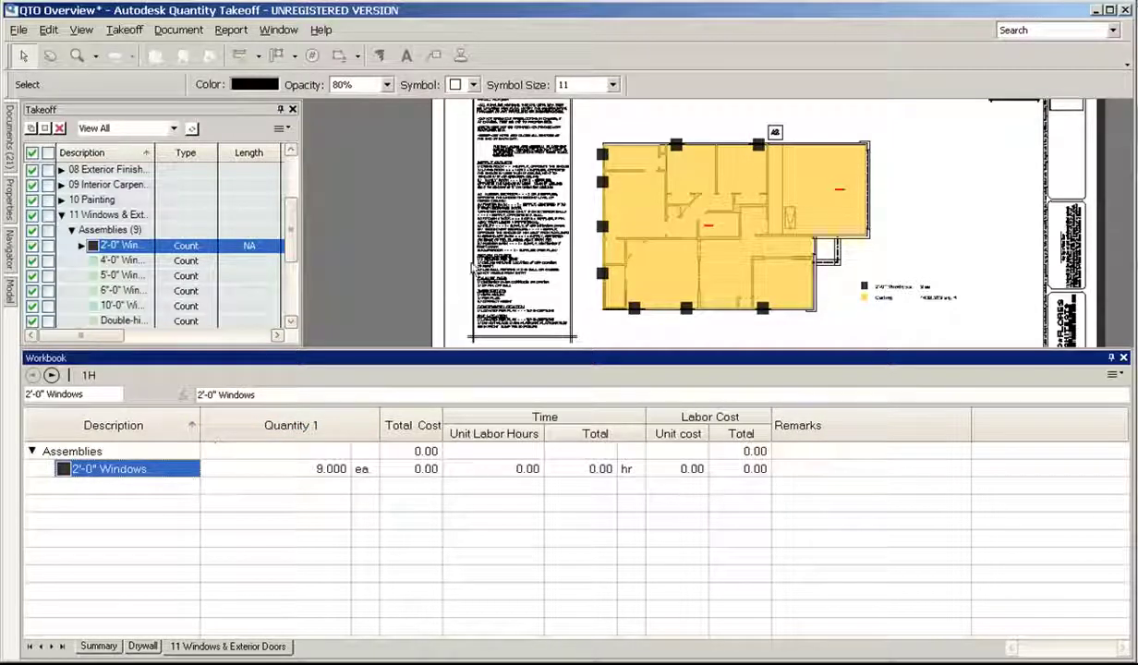
# Step: Zoom and pan the floor plan to close in on the interior walls
pyautogui.scroll(-5, 505, 238)
pyautogui.scroll(8, 517, 245)
pyautogui.scroll(-3, 533, 249)
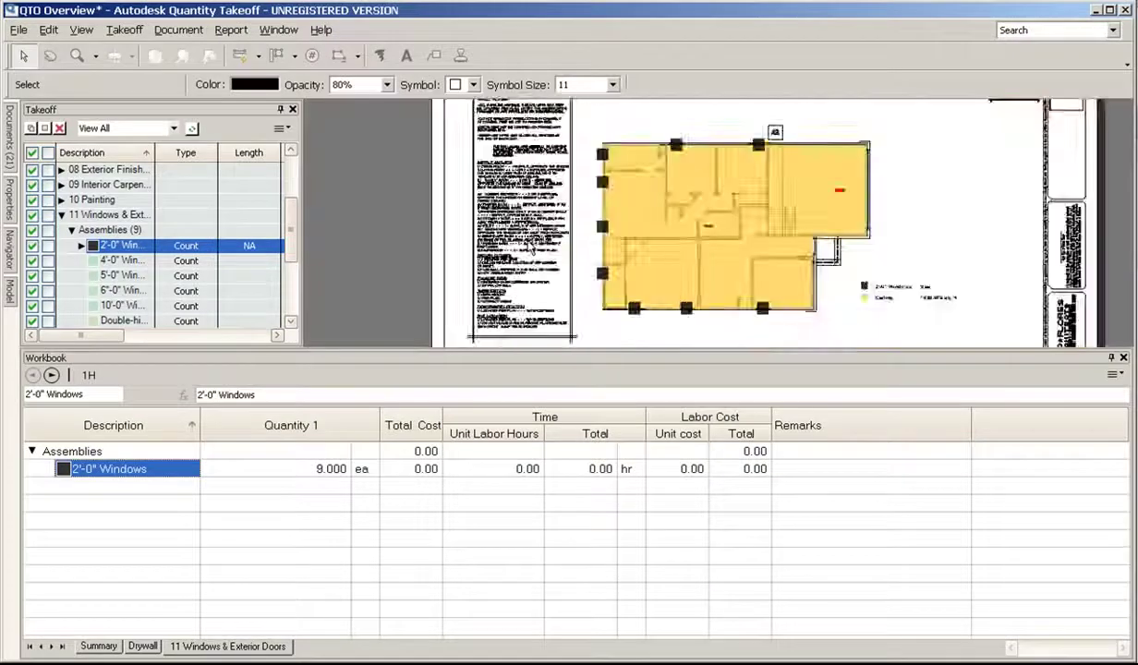
pyautogui.scroll(4, 533, 249)
pyautogui.scroll(-7, 550, 231)
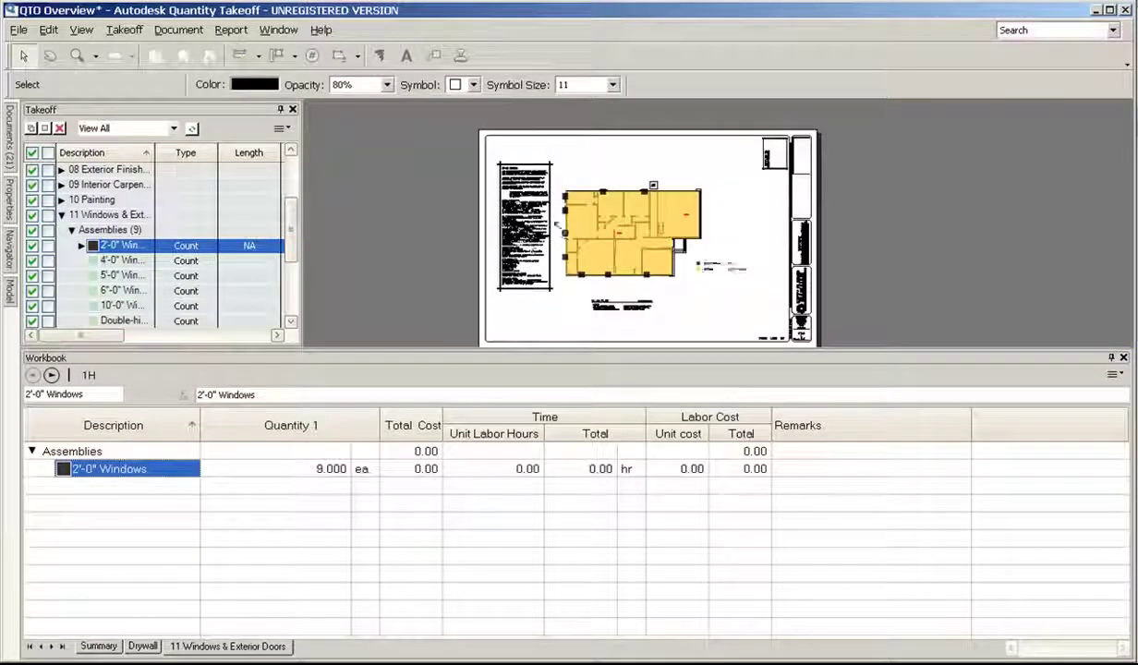
pyautogui.moveTo(556, 224)
pyautogui.mouseDown(button='middle')
pyautogui.moveTo(540, 201)
pyautogui.moveTo(438, 227)
pyautogui.moveTo(439, 75)
pyautogui.moveTo(584, 216)
pyautogui.moveTo(438, 110)
pyautogui.moveTo(603, 186)
pyautogui.moveTo(474, 118)
pyautogui.moveTo(514, 217)
pyautogui.moveTo(446, 217)
pyautogui.moveTo(535, 208)
pyautogui.moveTo(500, 204)
pyautogui.moveTo(529, 205)
pyautogui.moveTo(512, 215)
pyautogui.moveTo(538, 196)
pyautogui.mouseUp(button='middle')
pyautogui.scroll(5, 528, 205)
pyautogui.scroll(-8, 528, 205)
pyautogui.scroll(8, 528, 205)
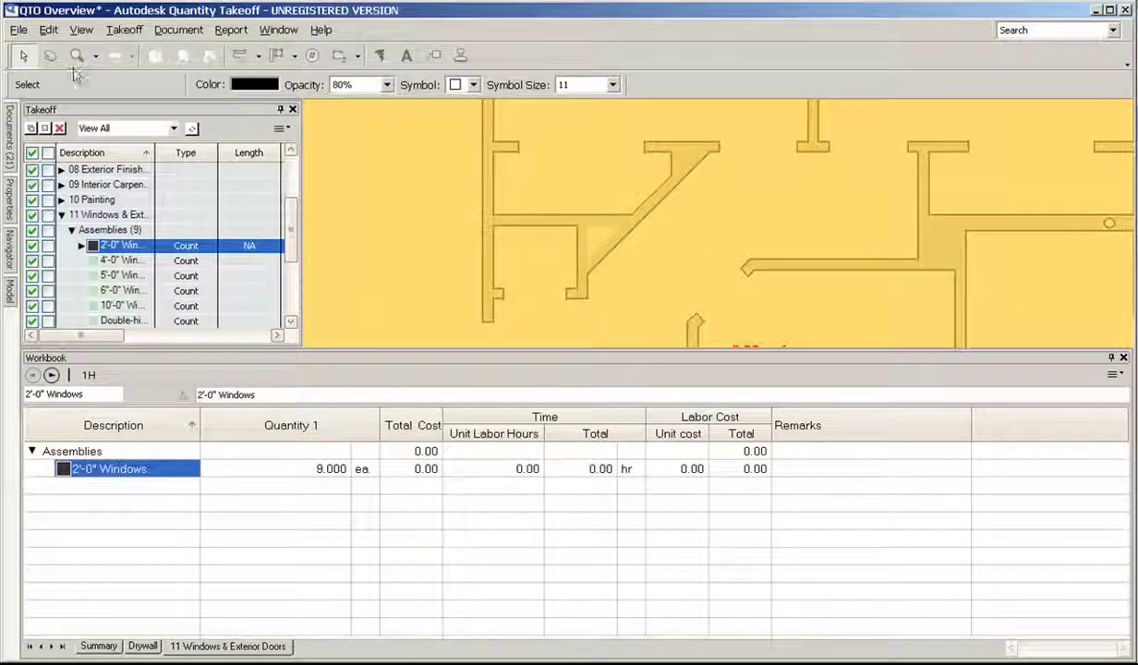
# Step: Start a polyline linear takeoff and place its first vertices on the wall
pyautogui.click(242, 55)
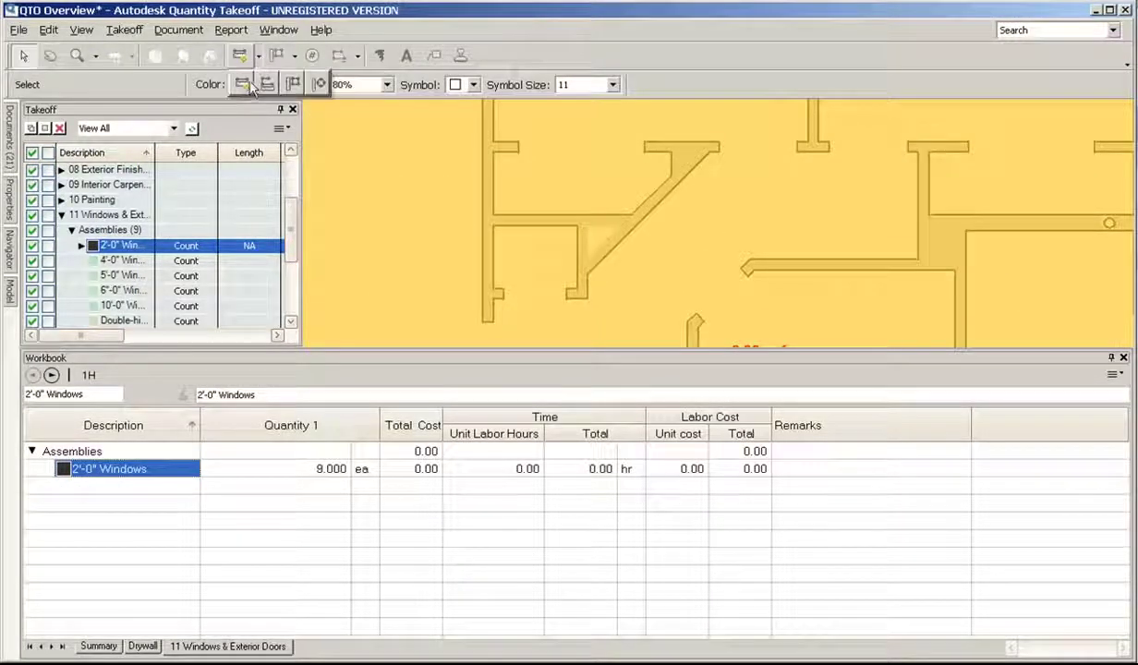
pyautogui.click(267, 84)
pyautogui.click(505, 166)
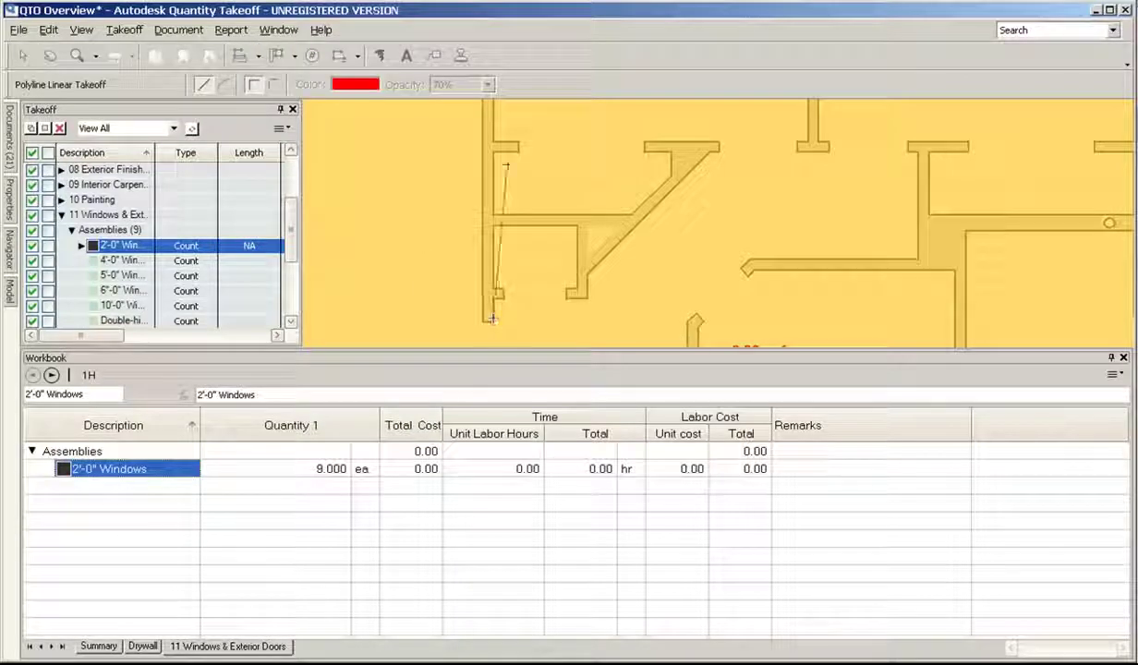
pyautogui.scroll(3, 499, 148)
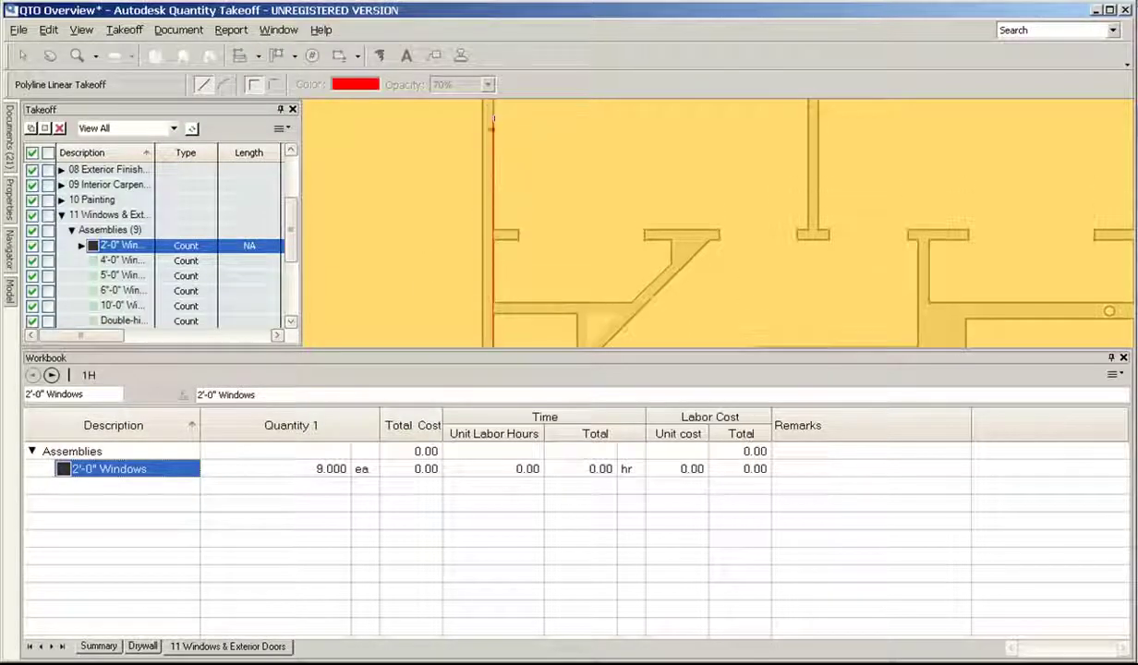
pyautogui.scroll(2, 495, 125)
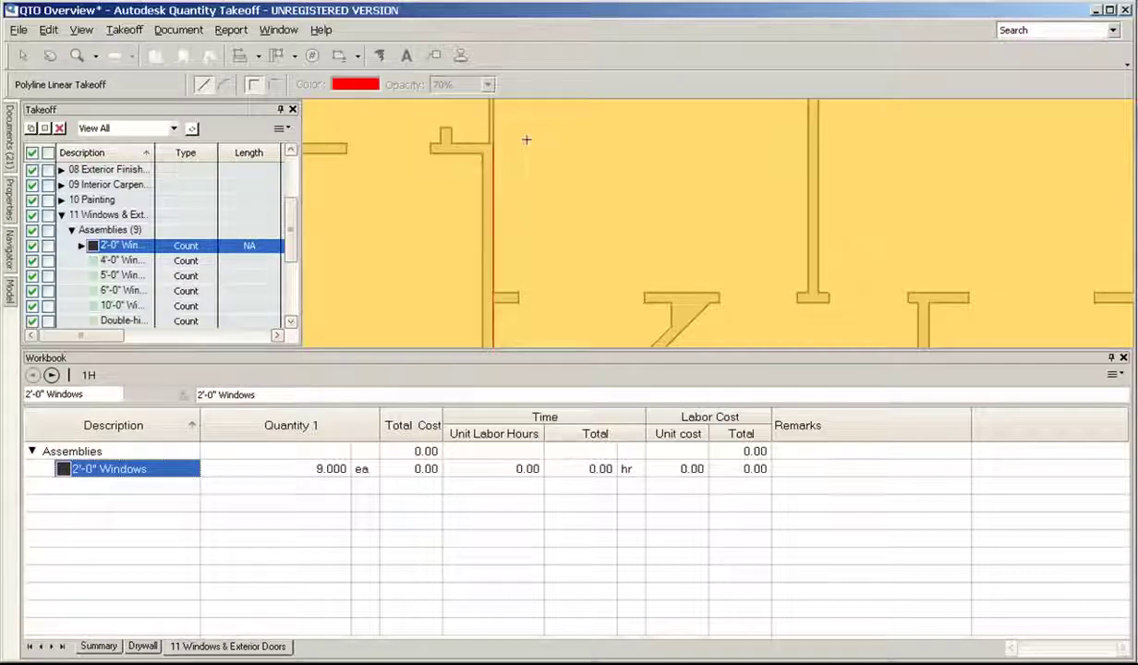
pyautogui.scroll(3, 490, 138)
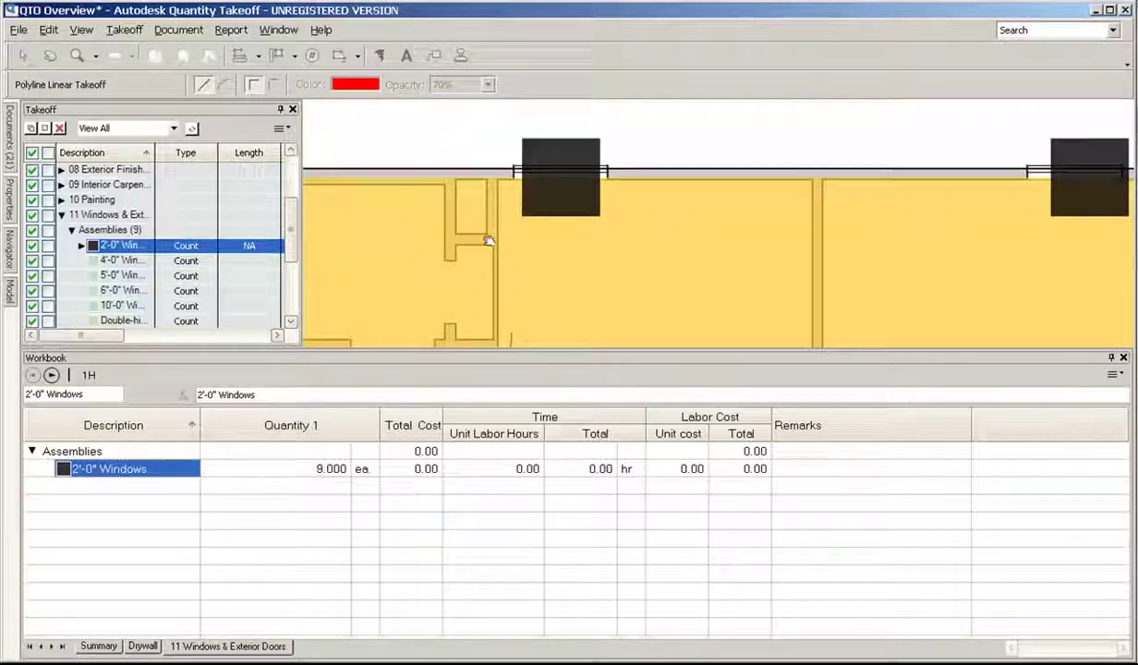
pyautogui.scroll(-1, 494, 146)
pyautogui.click(497, 148)
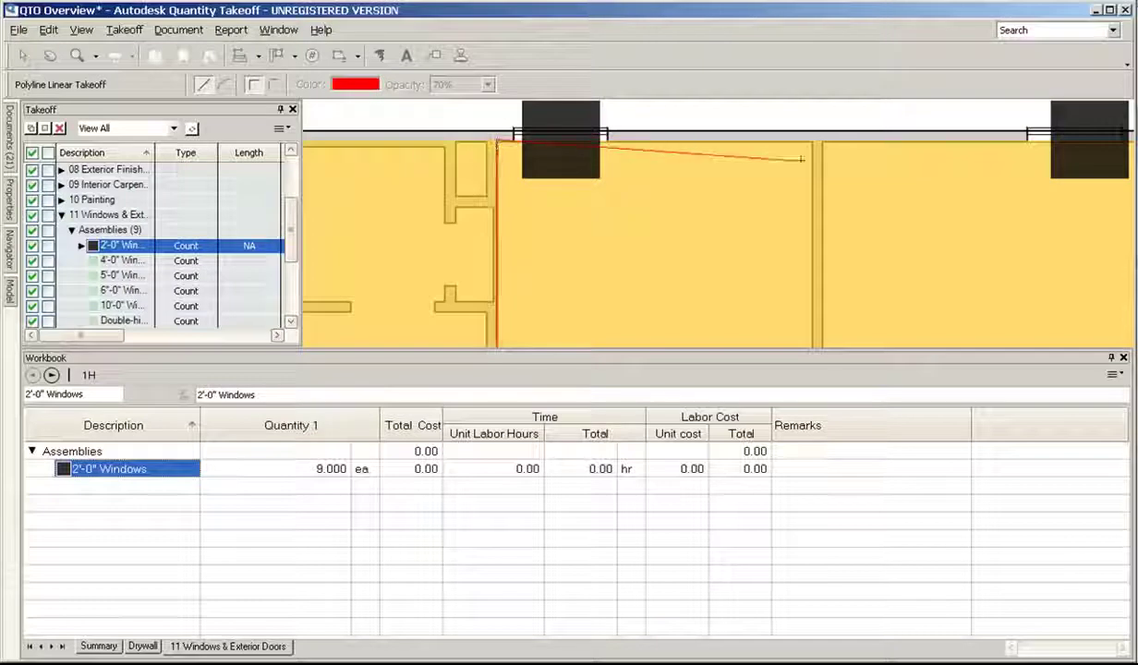
# Step: Continue the red linear takeoff through the wall's right corners, then view the full floor plan
pyautogui.moveTo(584, 215); pyautogui.dragTo(331, 172, button='middle')
pyautogui.moveTo(803, 231); pyautogui.dragTo(429, 184, button='middle')
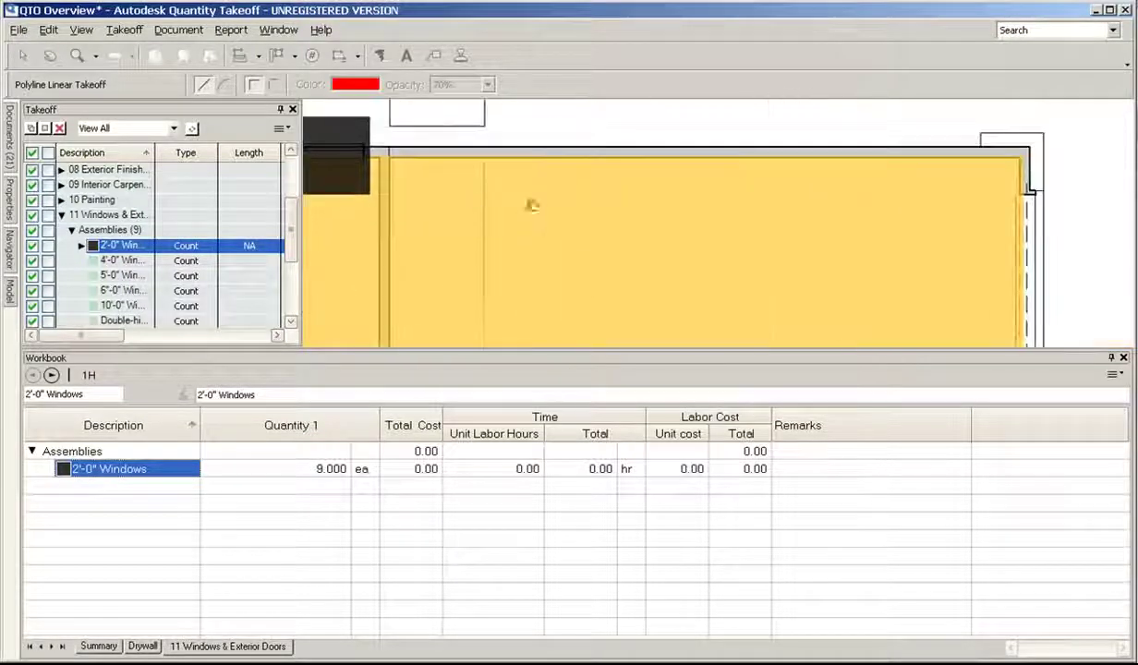
pyautogui.moveTo(891, 197); pyautogui.dragTo(586, 198, button='middle')
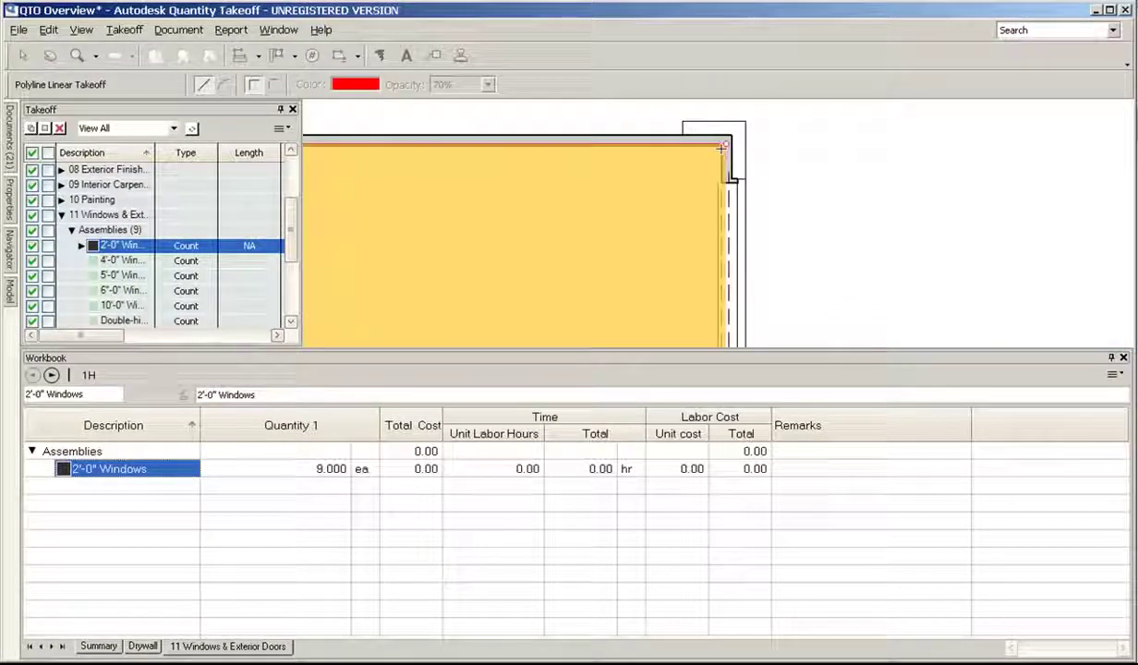
pyautogui.click(722, 148)
pyautogui.scroll(-2, 721, 268)
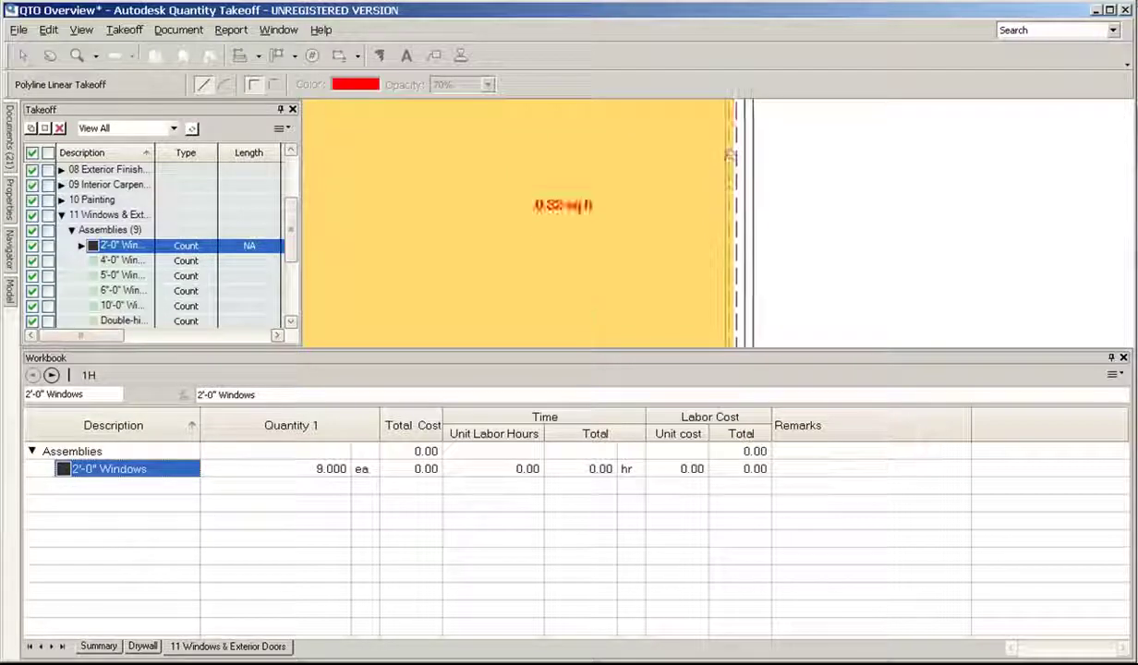
pyautogui.scroll(-2, 744, 254)
pyautogui.click(748, 249)
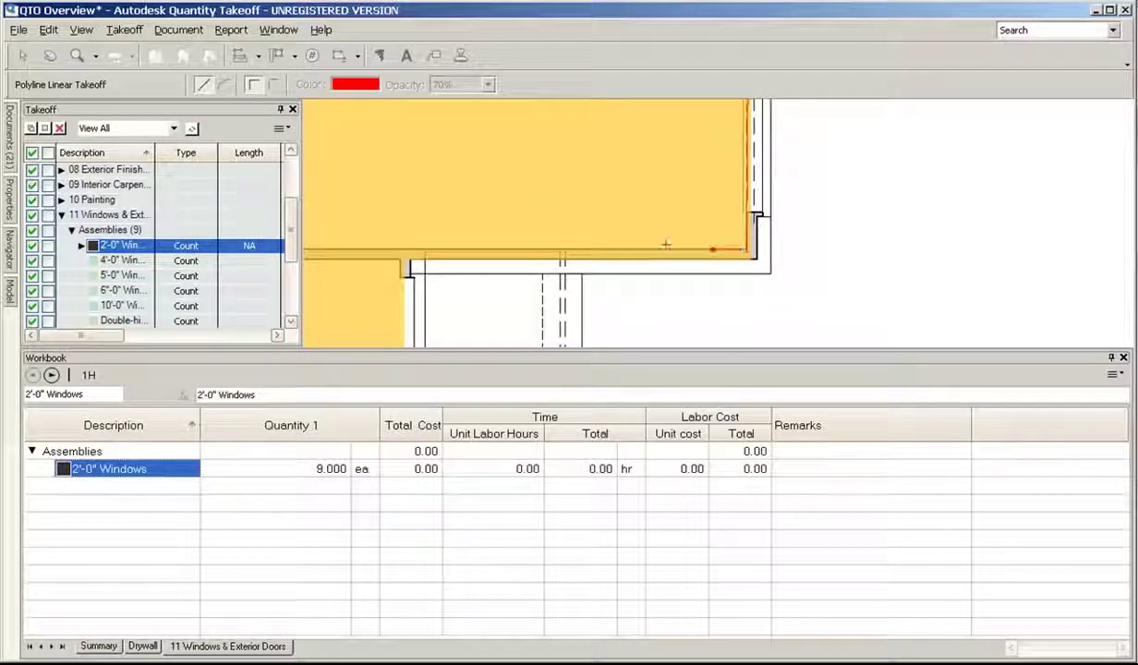
pyautogui.click(387, 247)
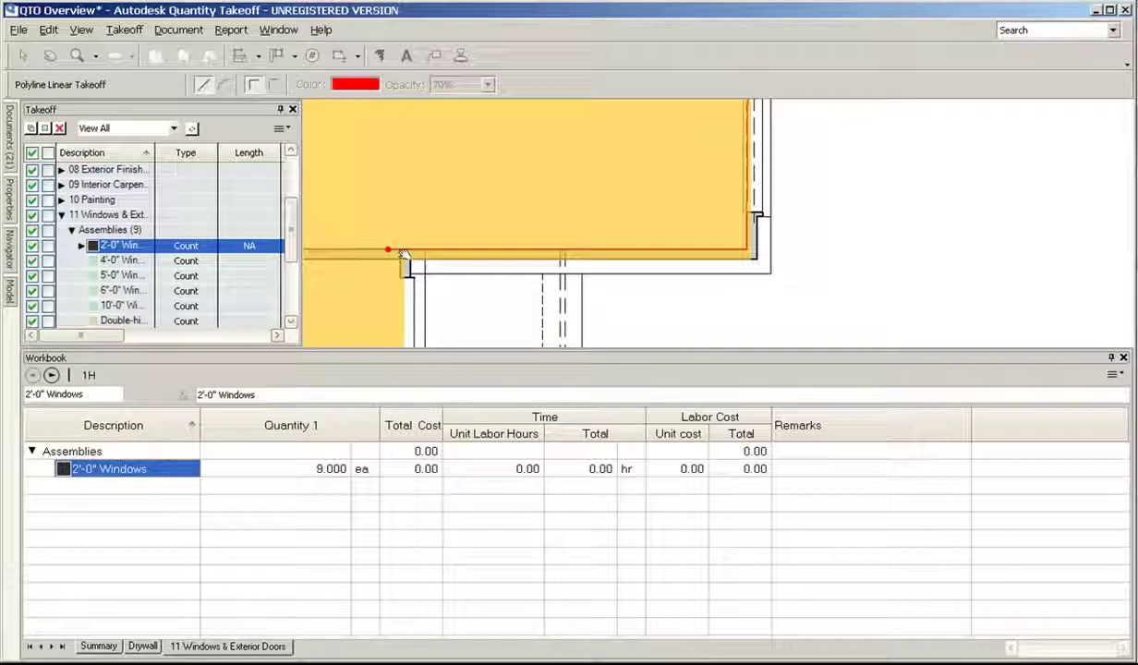
pyautogui.hscroll(-5, 403, 255)
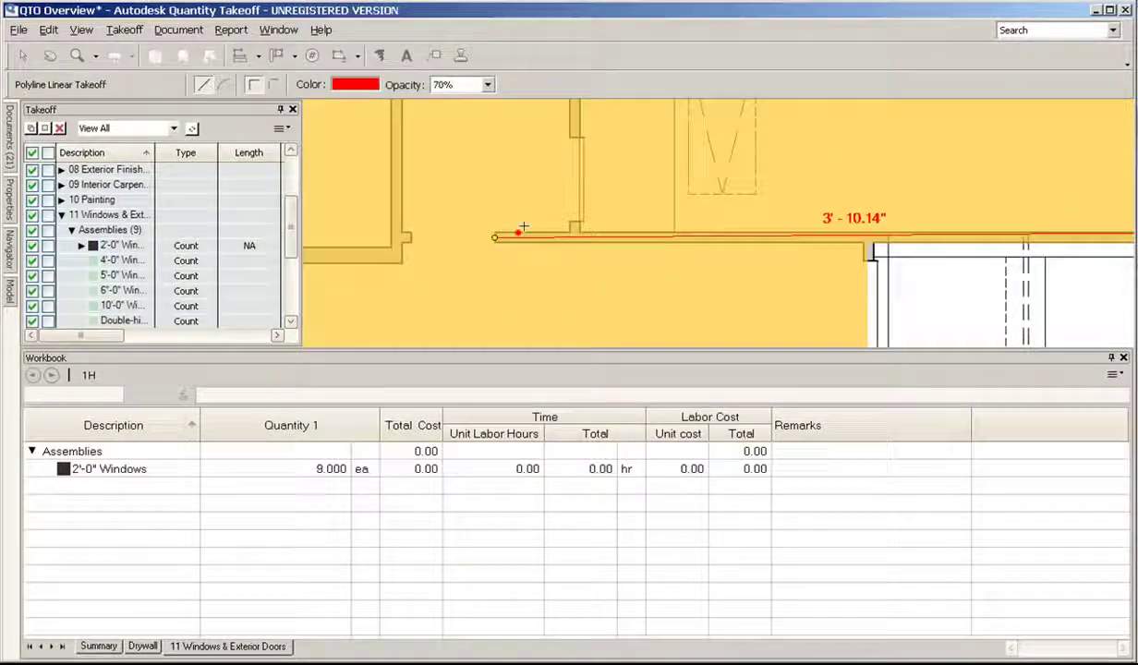
pyautogui.scroll(-4, 517, 226)
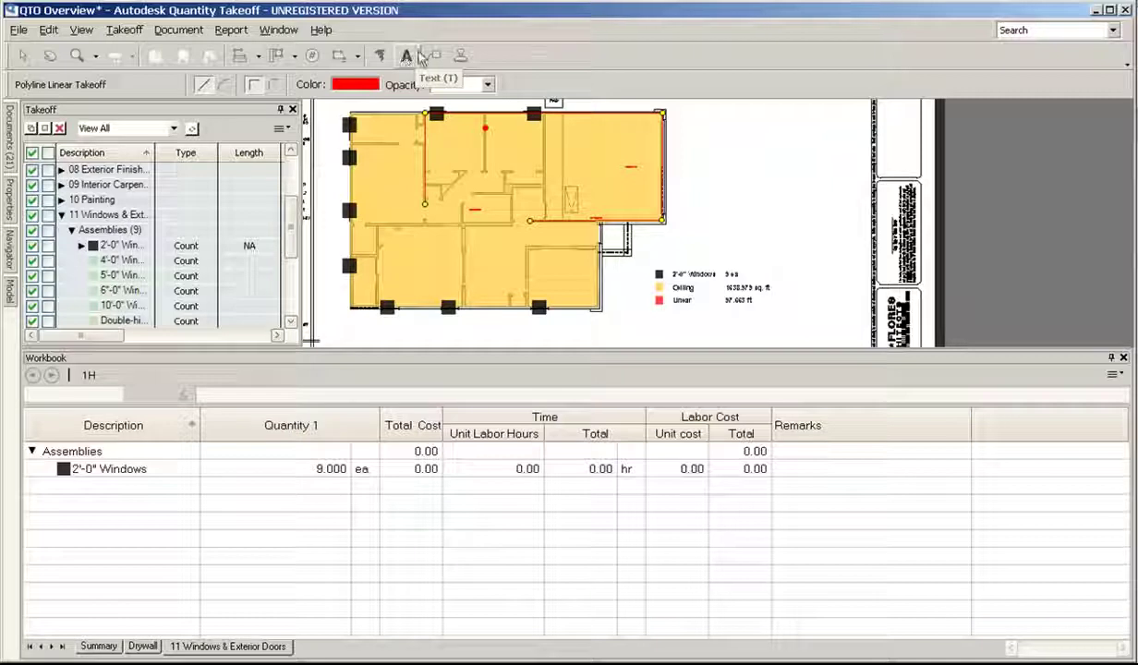
# Step: Start a custom report of type Group (Items Only) including all takeoff entities
pyautogui.click(230, 29)
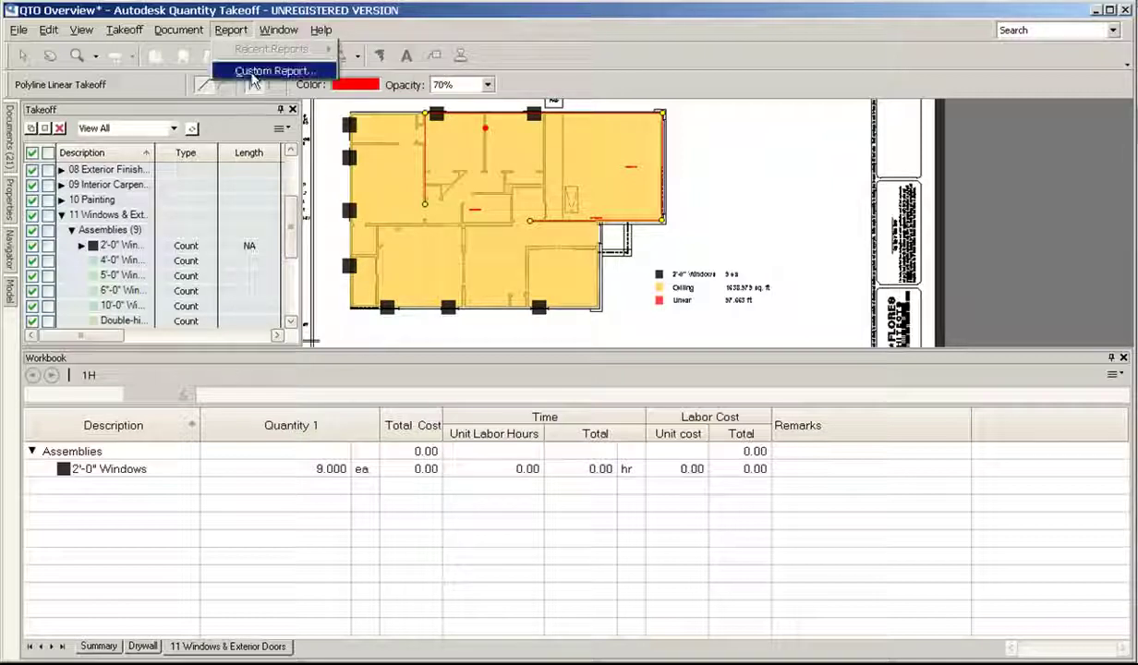
pyautogui.click(251, 72)
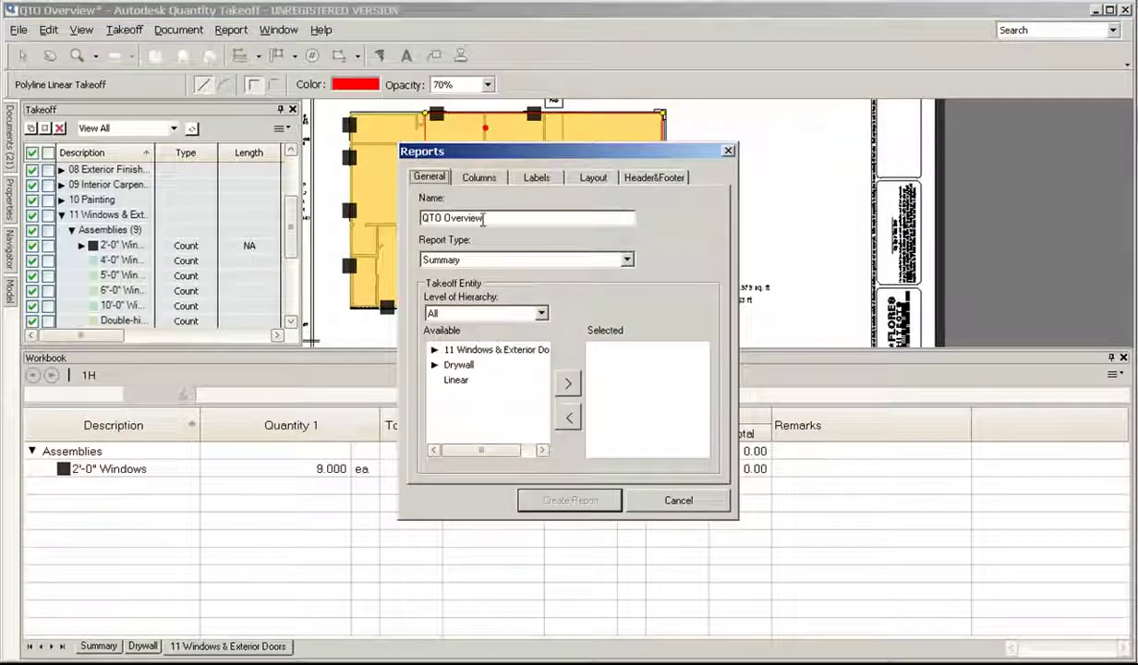
pyautogui.click(494, 260)
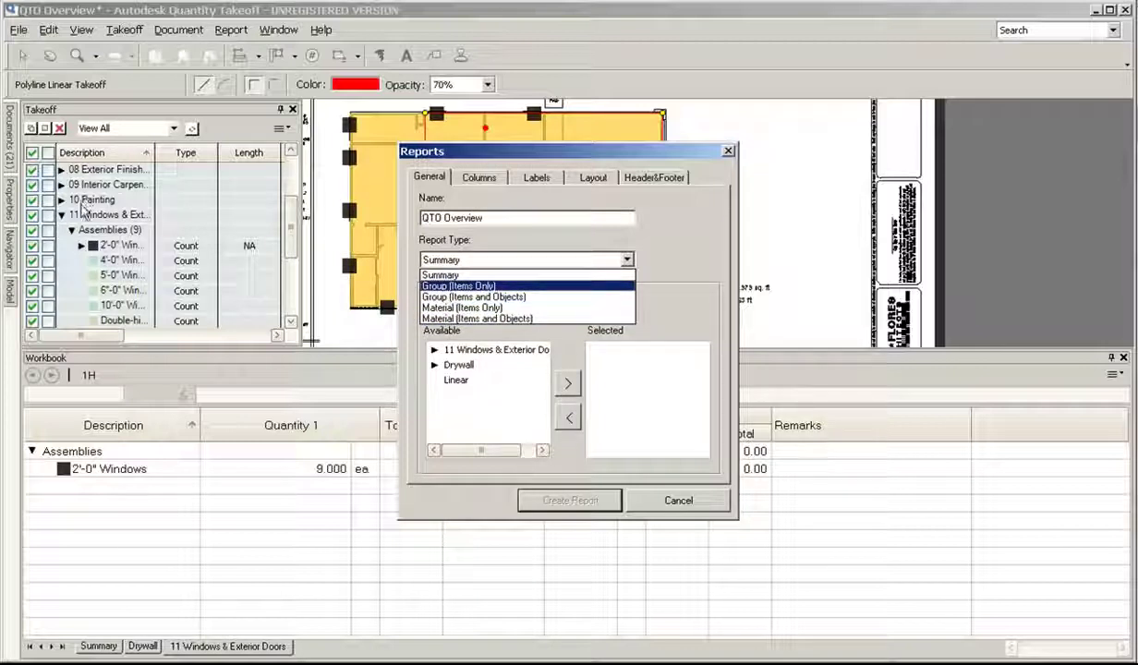
pyautogui.press('Down')
pyautogui.press('Down')
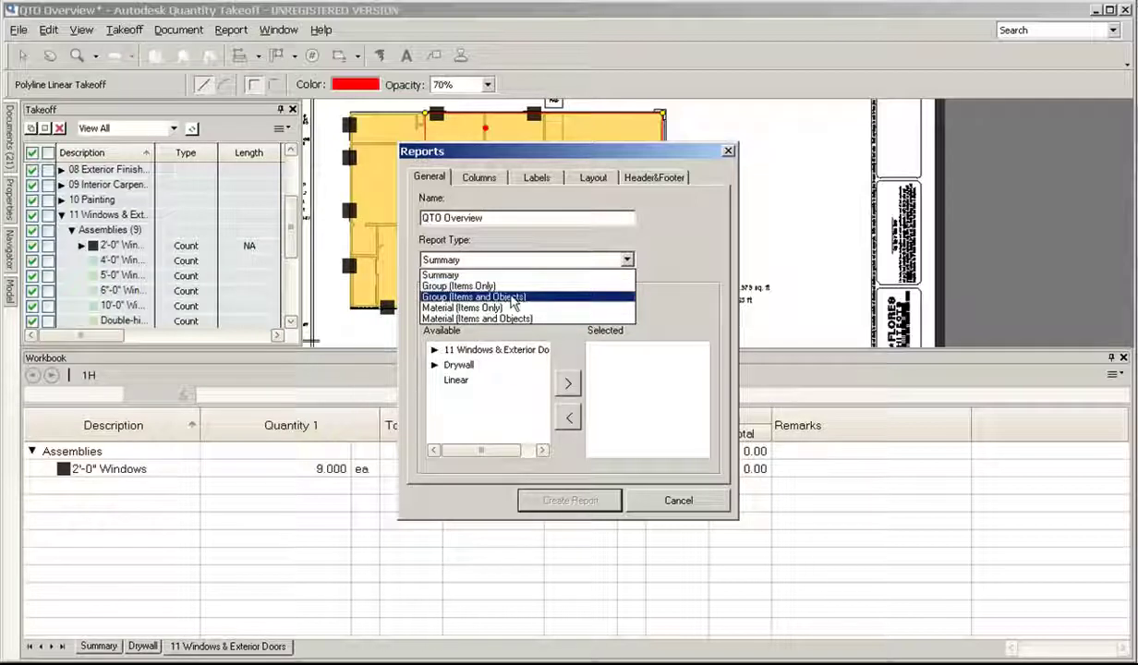
pyautogui.click(471, 286)
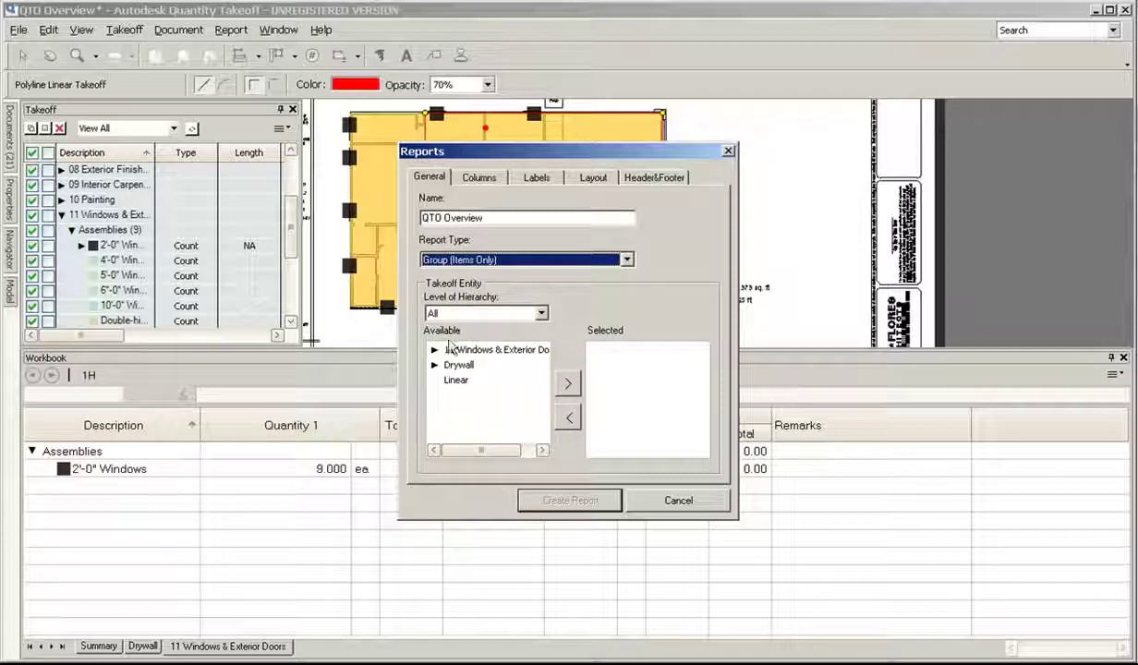
pyautogui.click(451, 352)
pyautogui.keyDown('shift'); pyautogui.click(456, 380); pyautogui.keyUp('shift')
pyautogui.click(568, 382)
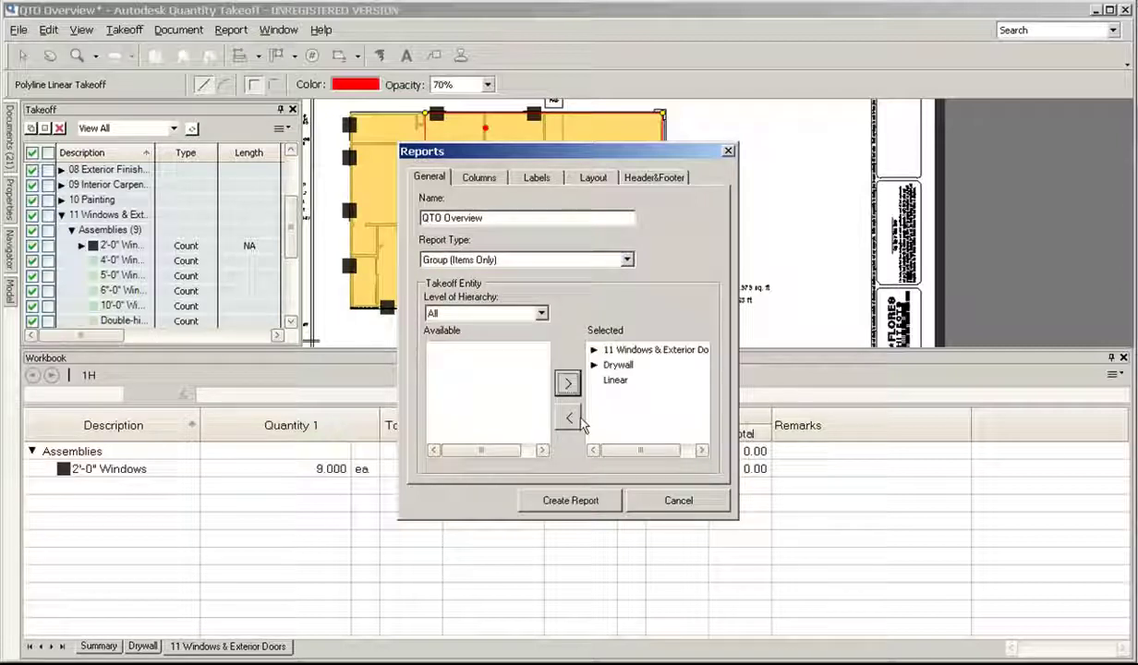
# Step: Add the Quantity 1 column, review the remaining report settings, and generate the report
pyautogui.click(479, 177)
pyautogui.click(460, 238)
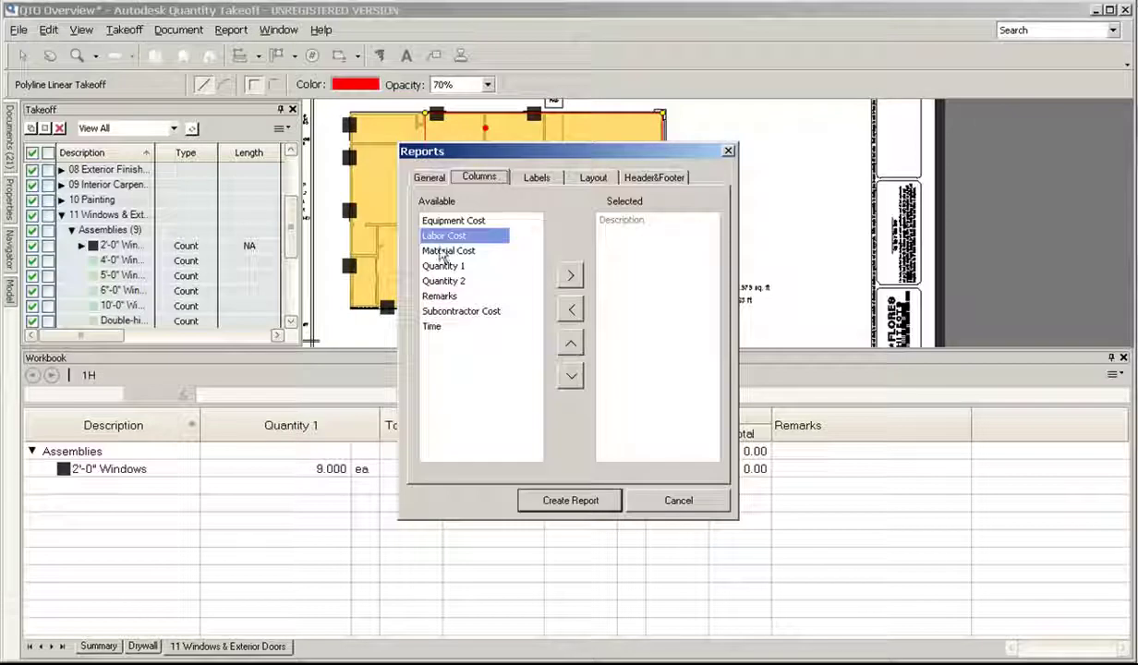
pyautogui.click(445, 265)
pyautogui.click(569, 275)
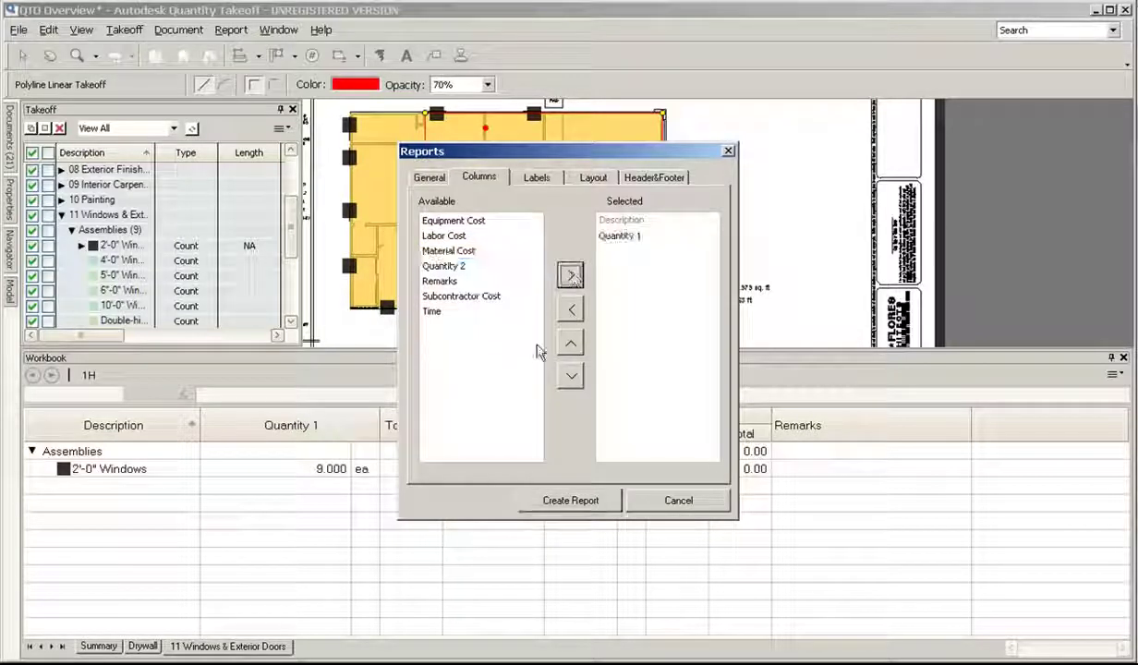
pyautogui.click(538, 178)
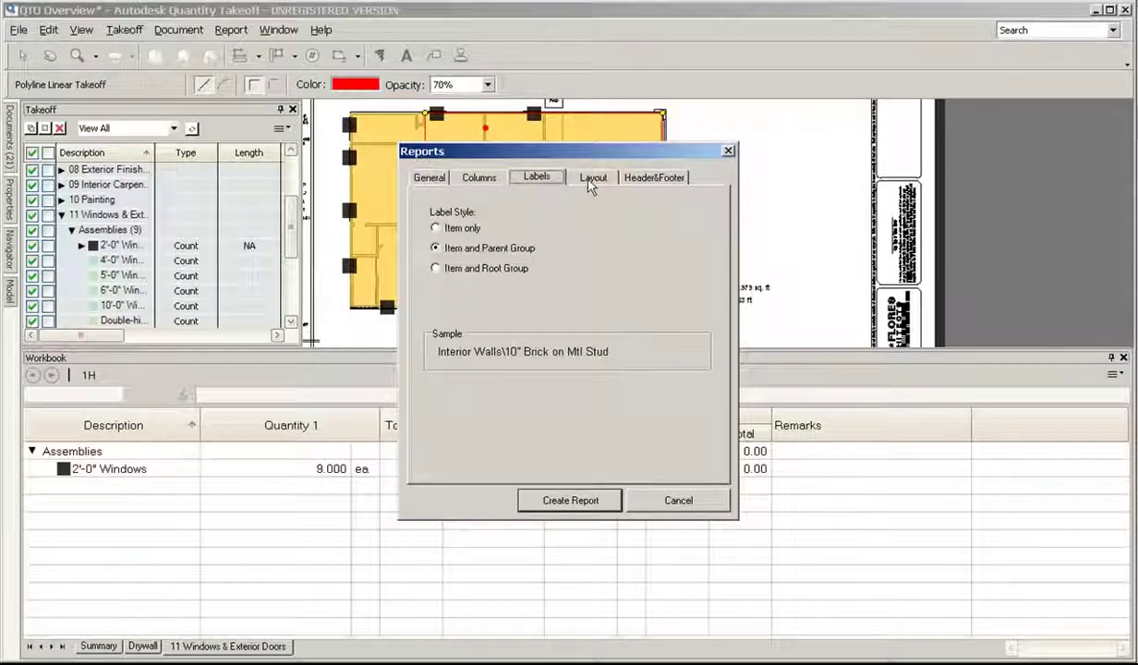
pyautogui.click(584, 180)
pyautogui.click(633, 179)
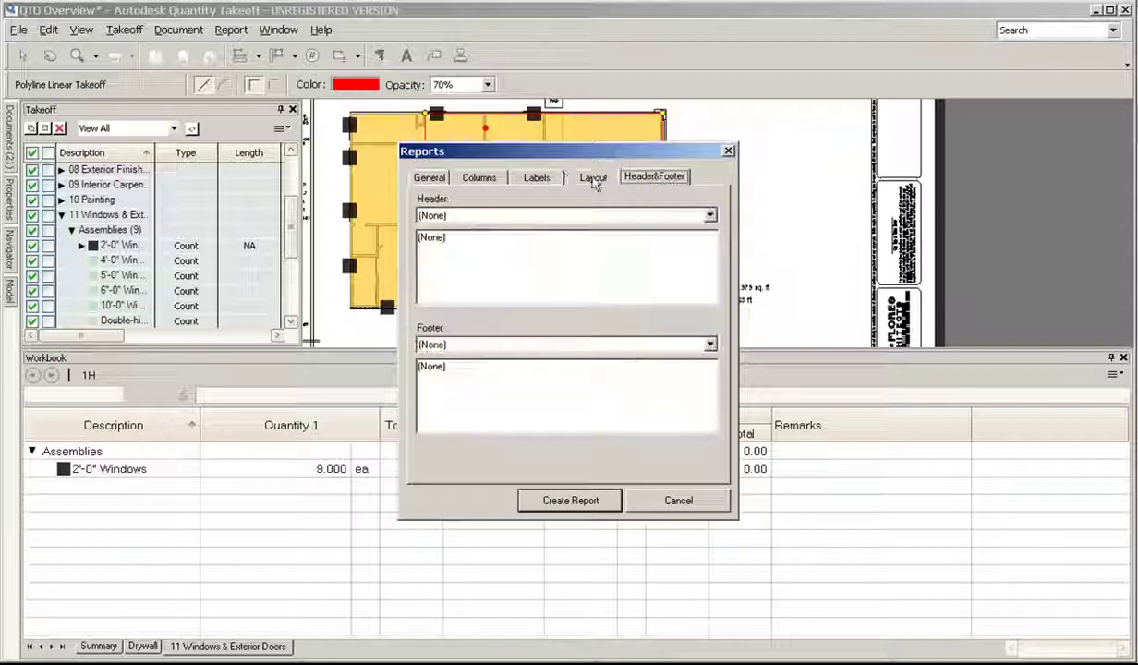
pyautogui.click(536, 177)
pyautogui.click(479, 177)
pyautogui.click(430, 178)
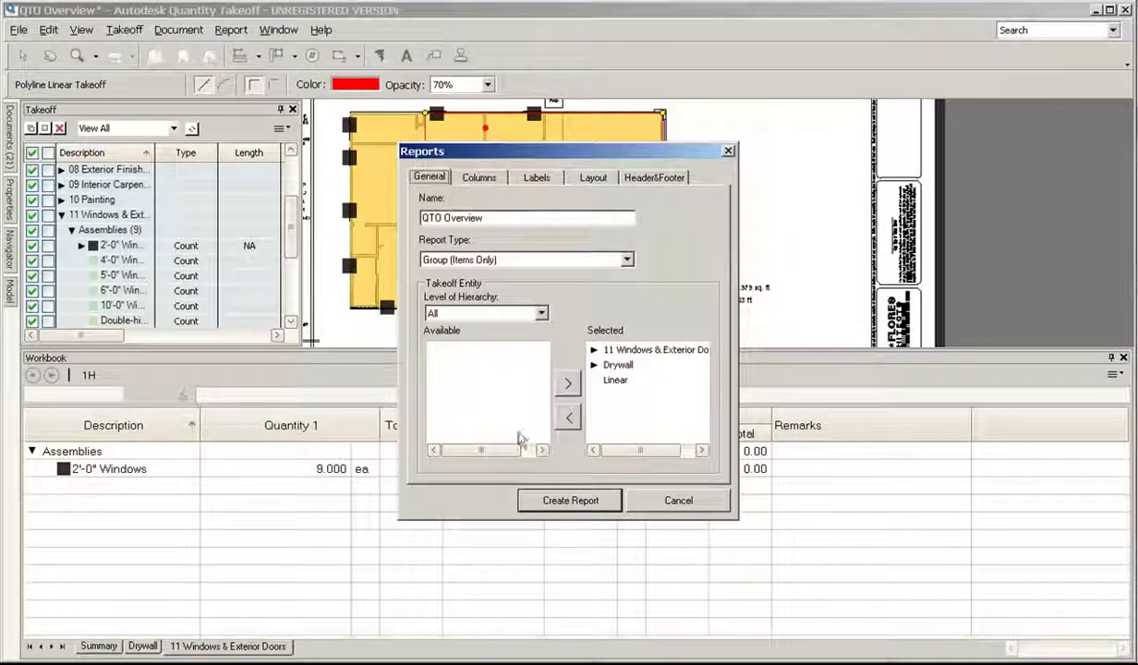
pyautogui.click(554, 499)
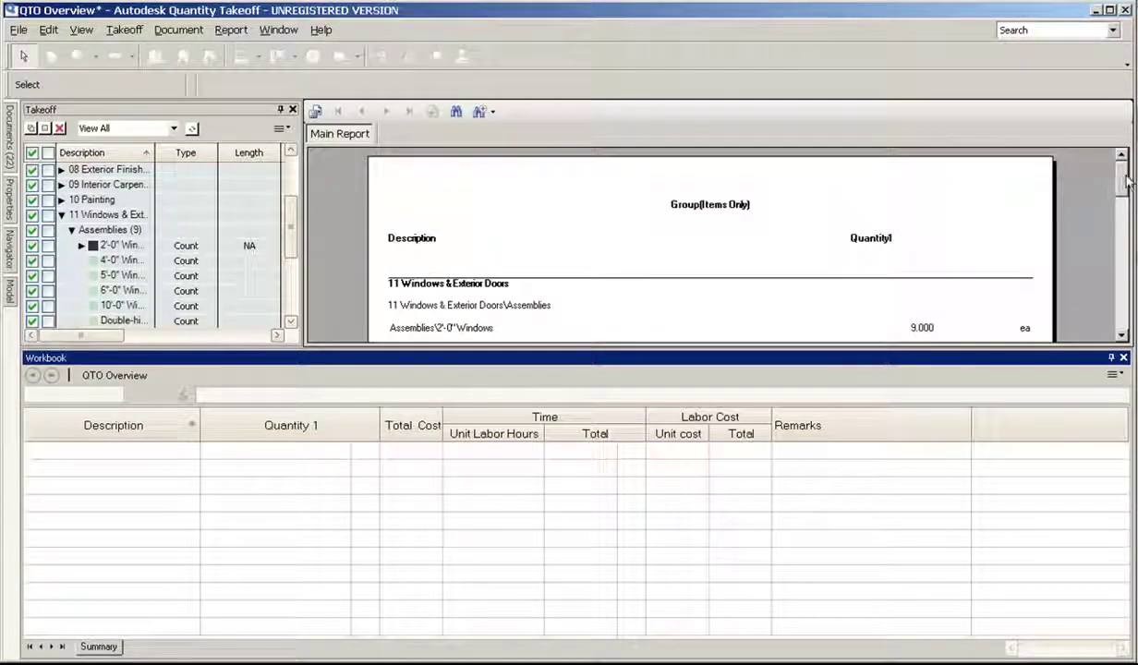
# Step: Scroll the QTO Overview report, hide the 2'-0" Windows takeoff, and show the Documents list
pyautogui.scroll(-1, 1053, 235)
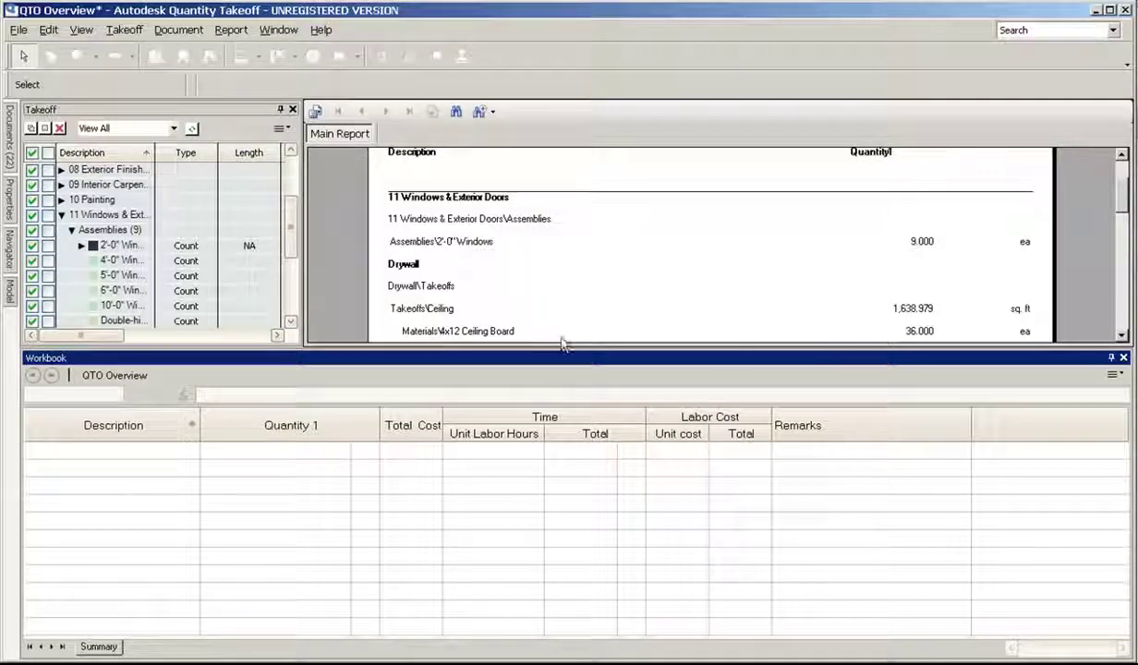
pyautogui.click(1123, 336)
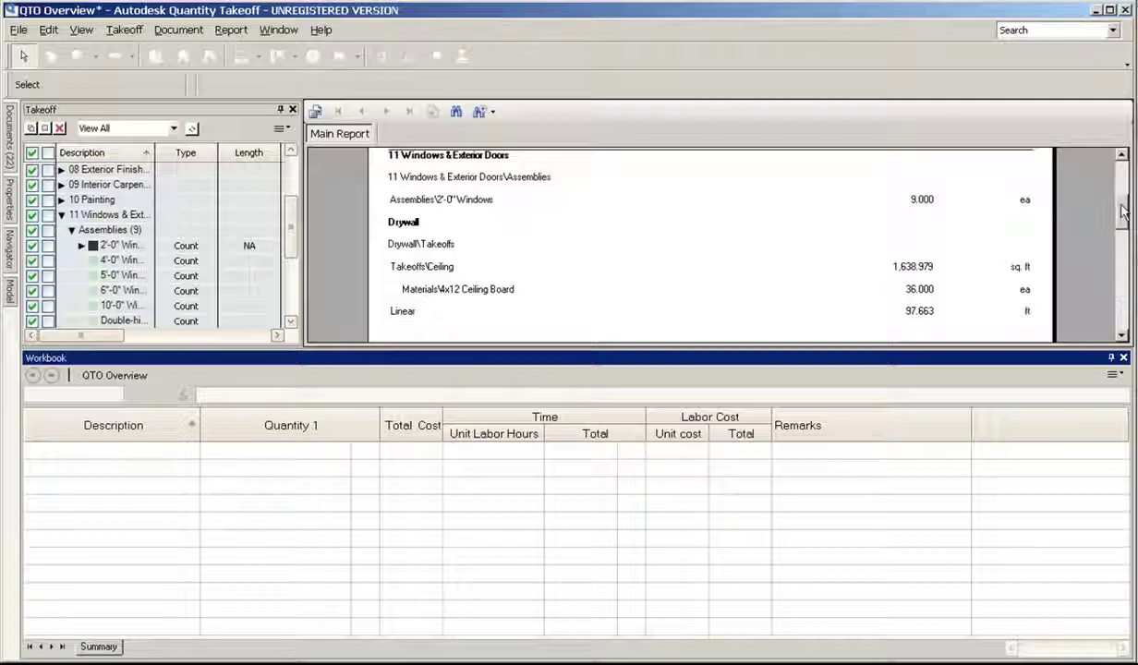
pyautogui.scroll(-1, 618, 249)
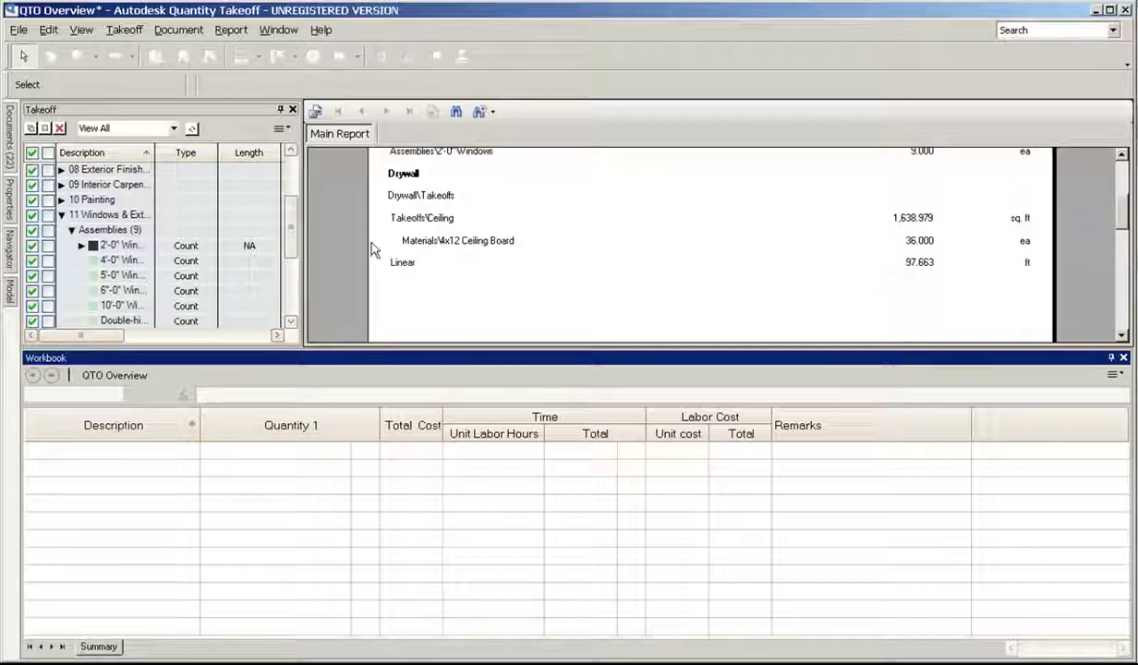
pyautogui.click(32, 244)
pyautogui.click(9, 138)
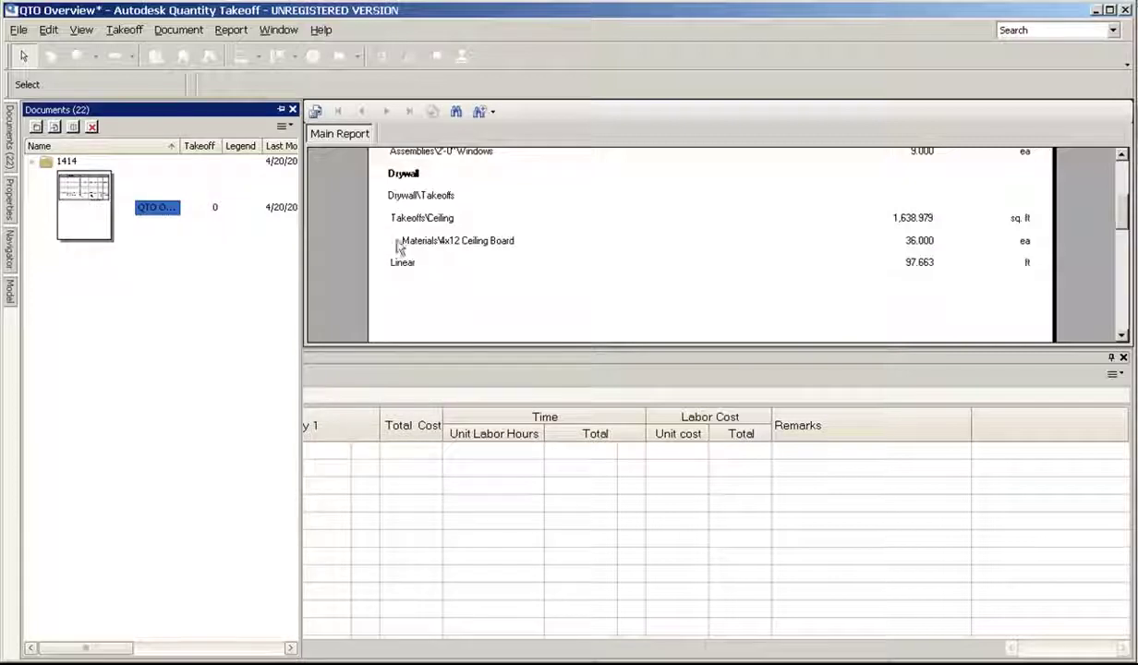
# Step: Expand the Floor Plans folder and open floor-plan sheet 1H
pyautogui.doubleClick(48, 164)
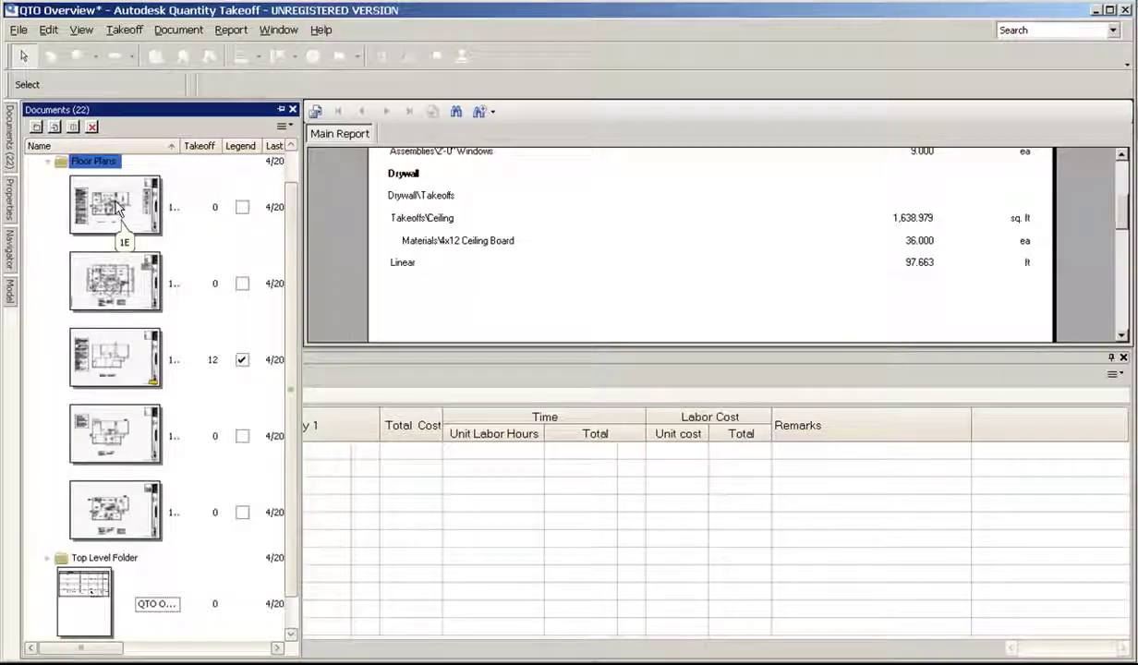
pyautogui.click(149, 389)
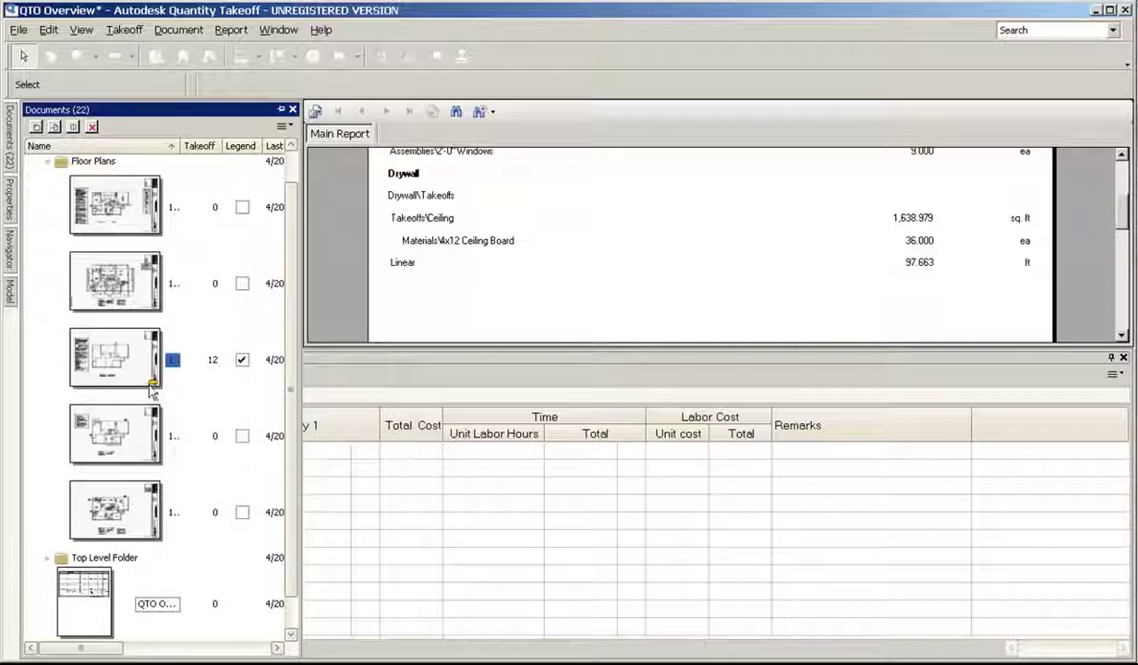
pyautogui.doubleClick(150, 392)
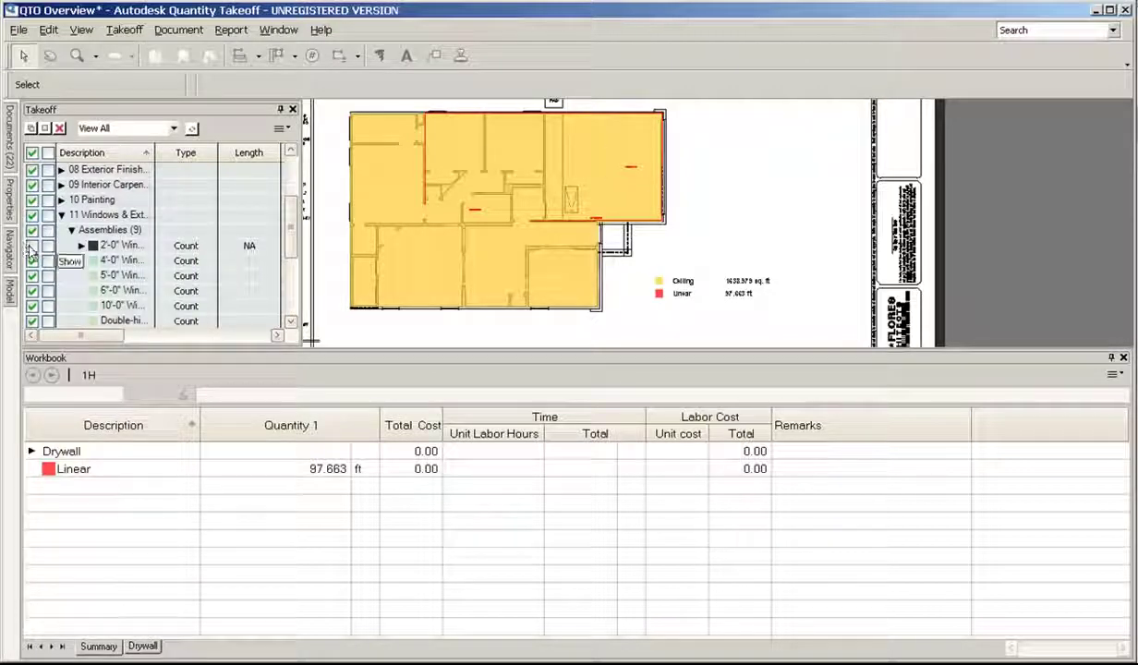
# Step: Show the 2'-0" Windows takeoff again, list its items, and zoom to one window marker
pyautogui.click(32, 246)
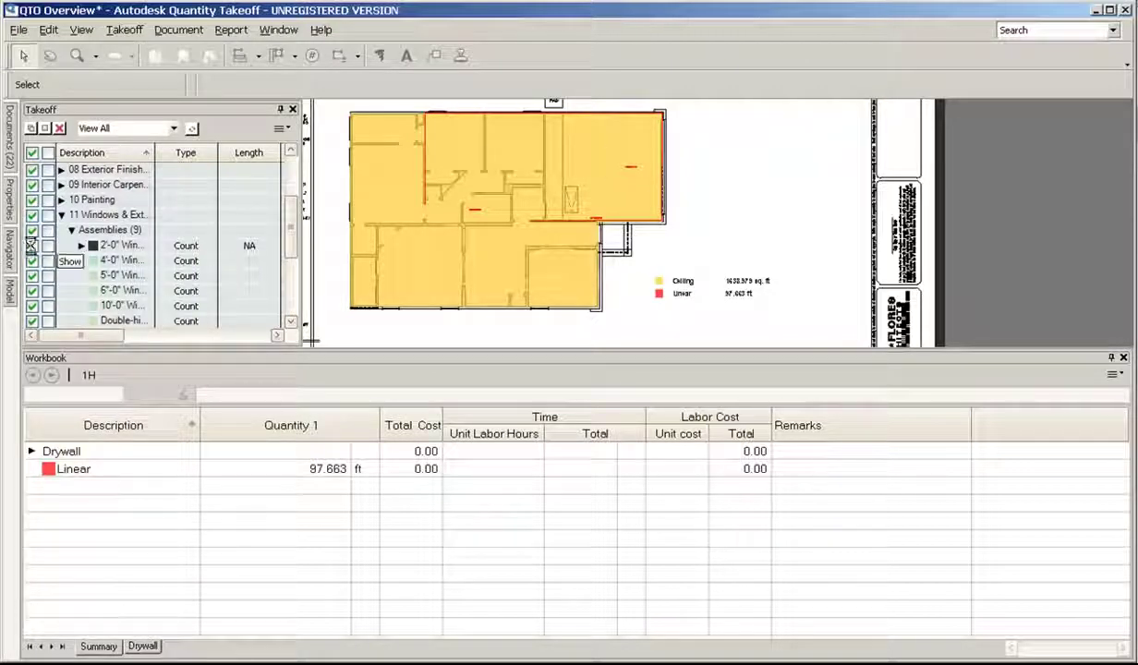
pyautogui.click(81, 246)
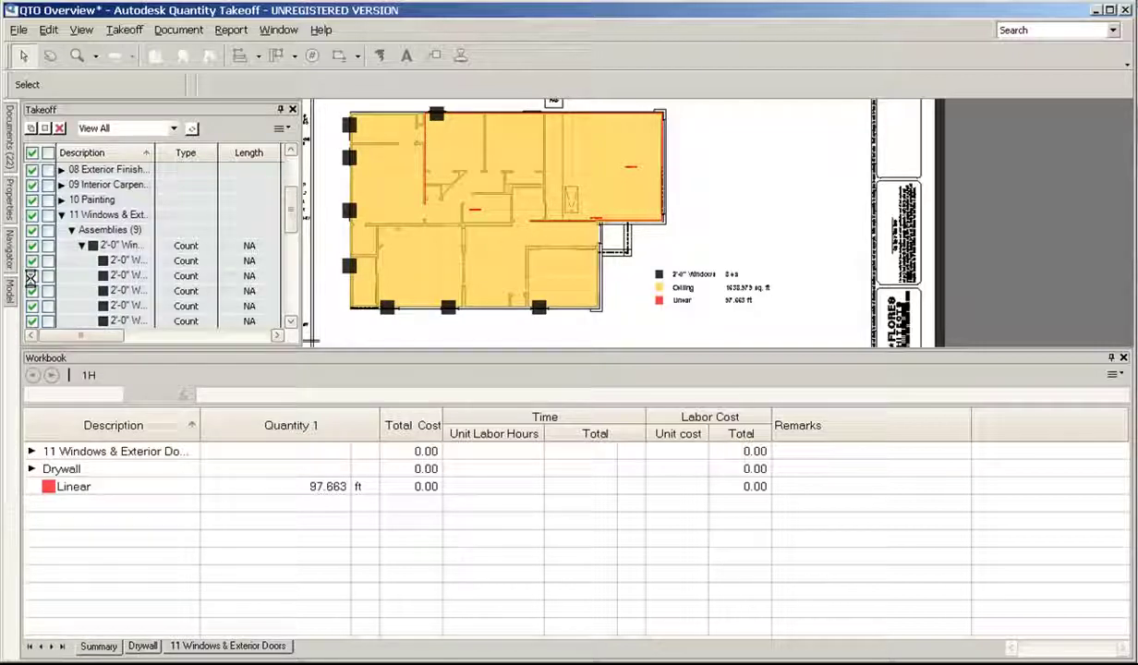
pyautogui.click(32, 276)
pyautogui.rightClick(129, 292)
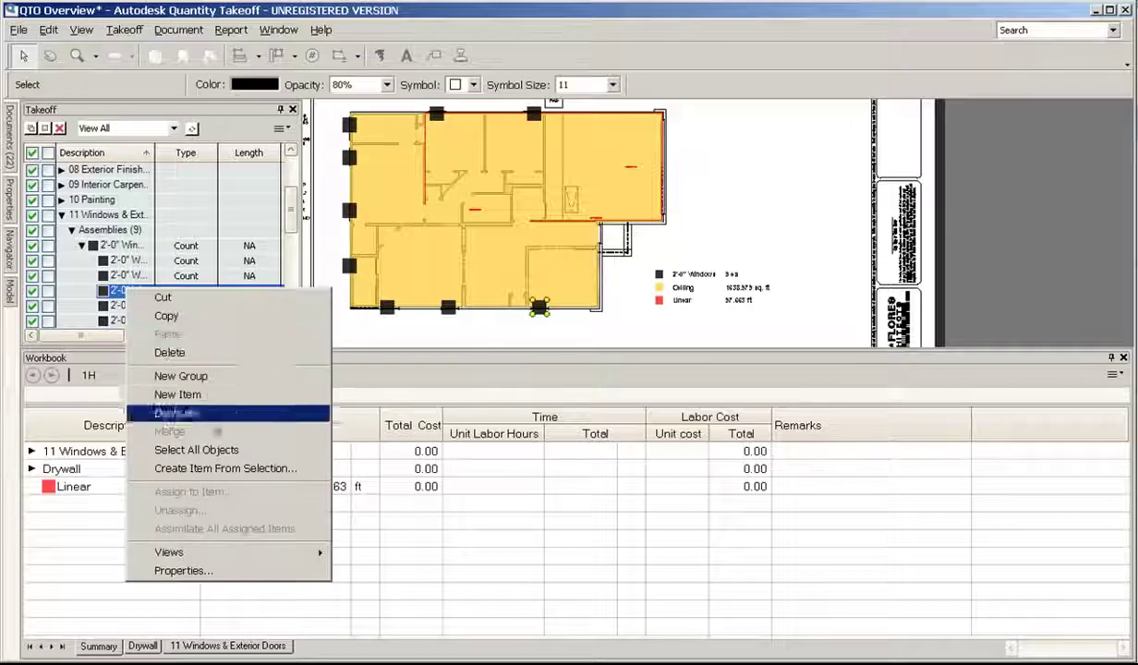
pyautogui.moveTo(246, 552)
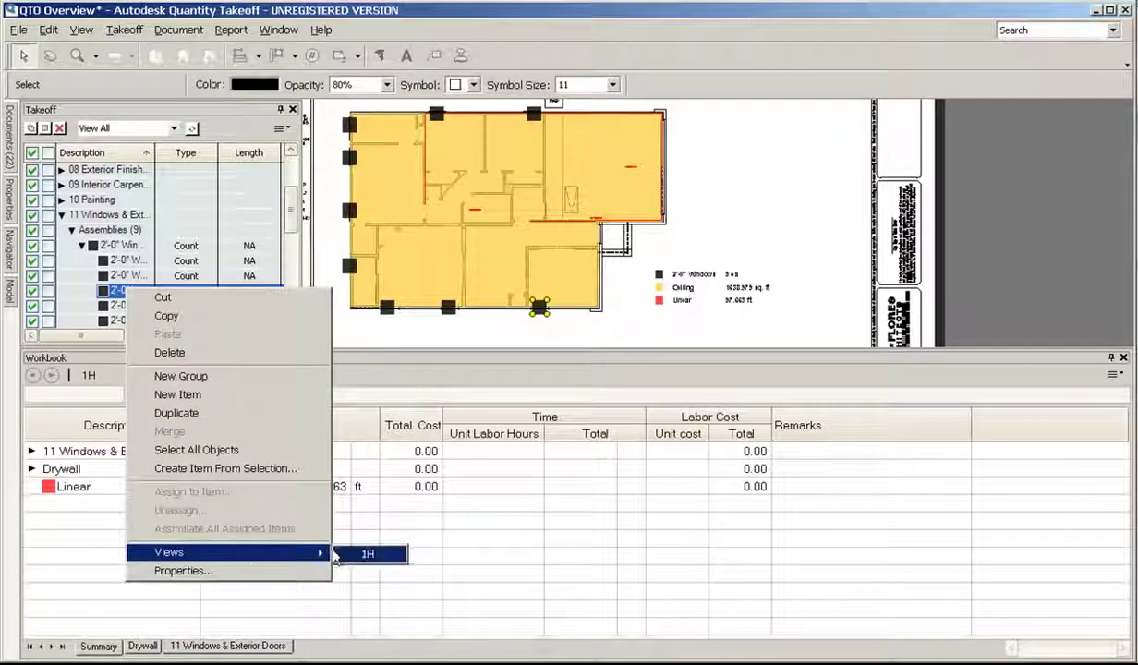
pyautogui.click(340, 554)
pyautogui.click(541, 294)
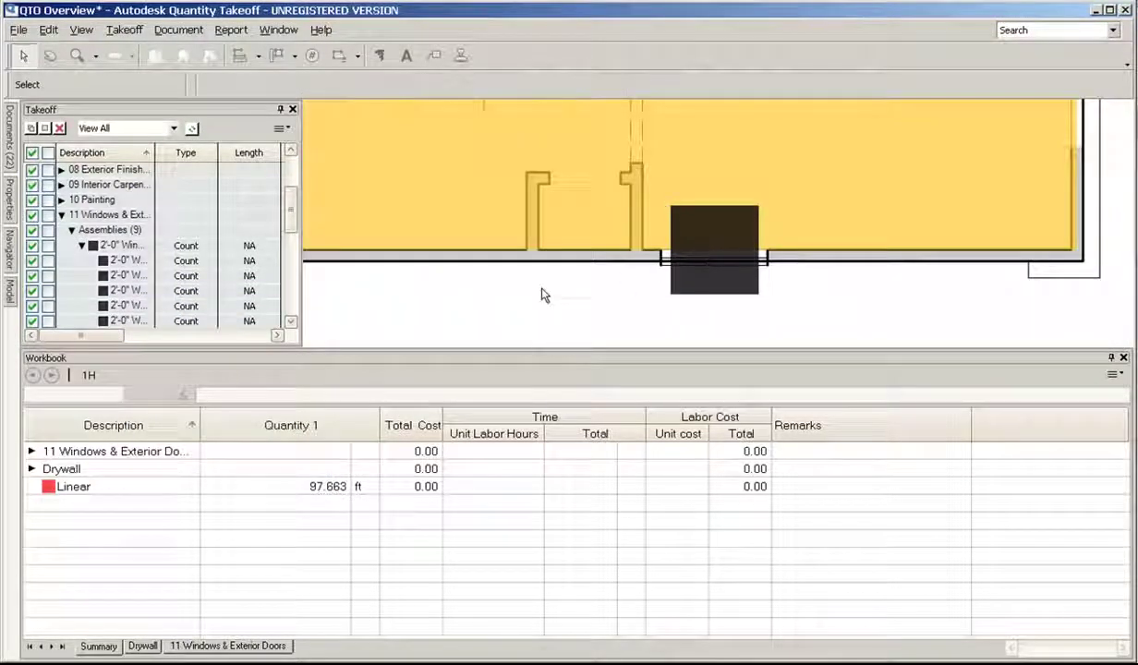
# Step: Toggle one window off and back on to keep 9 ea, then nudge a count marker
pyautogui.scroll(-5, 541, 277)
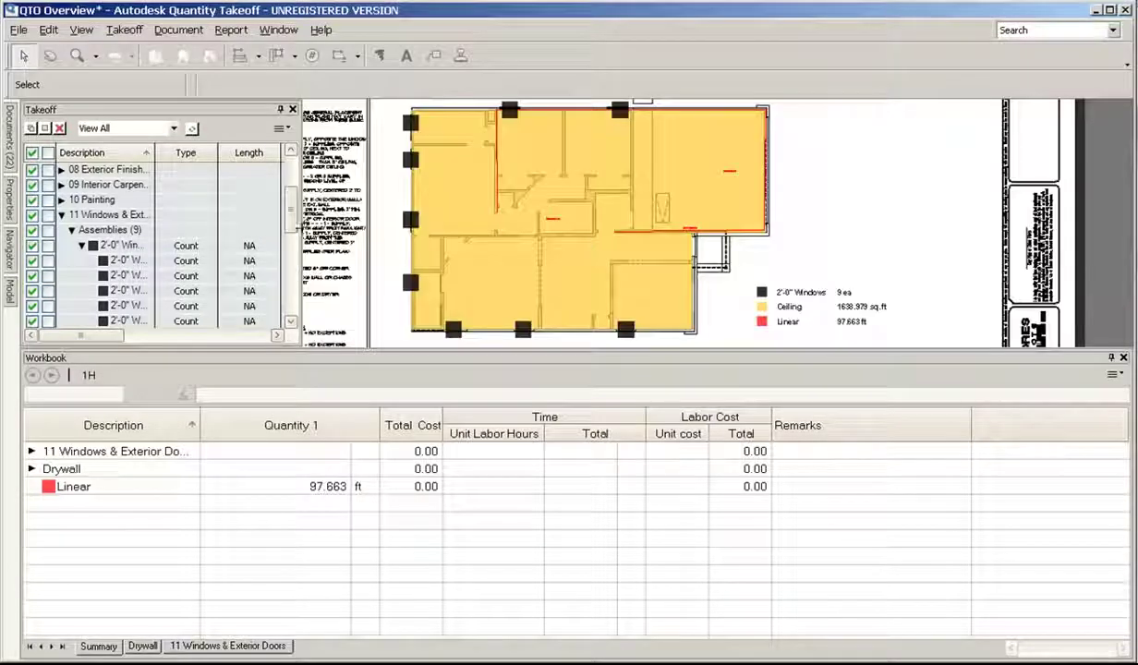
pyautogui.click(30, 306)
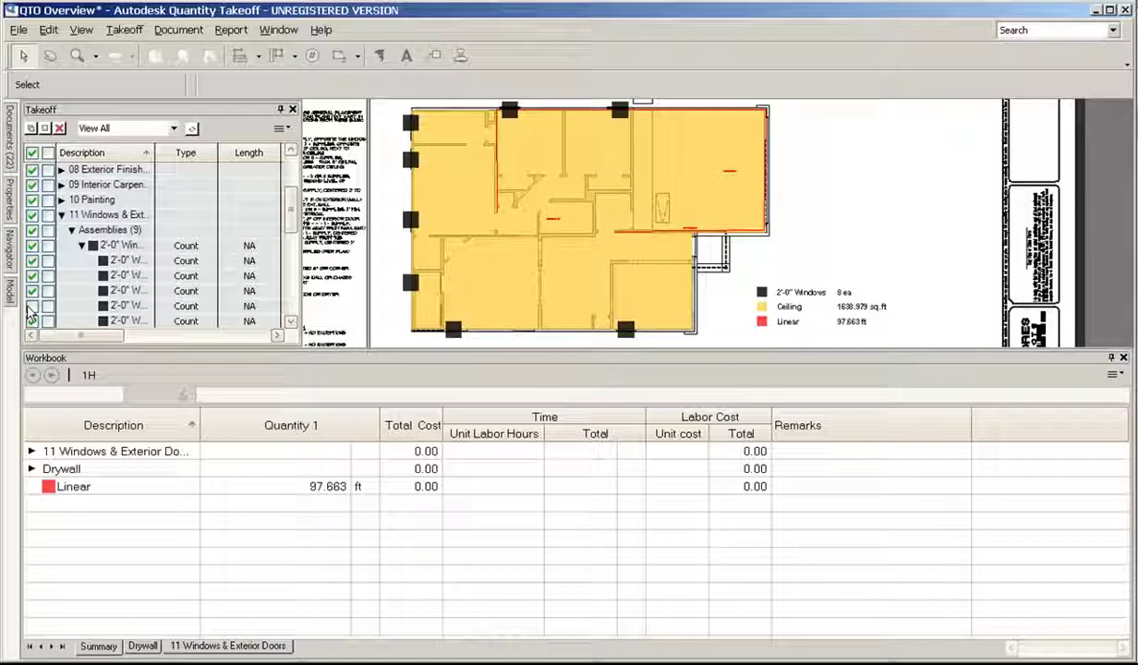
pyautogui.click(30, 308)
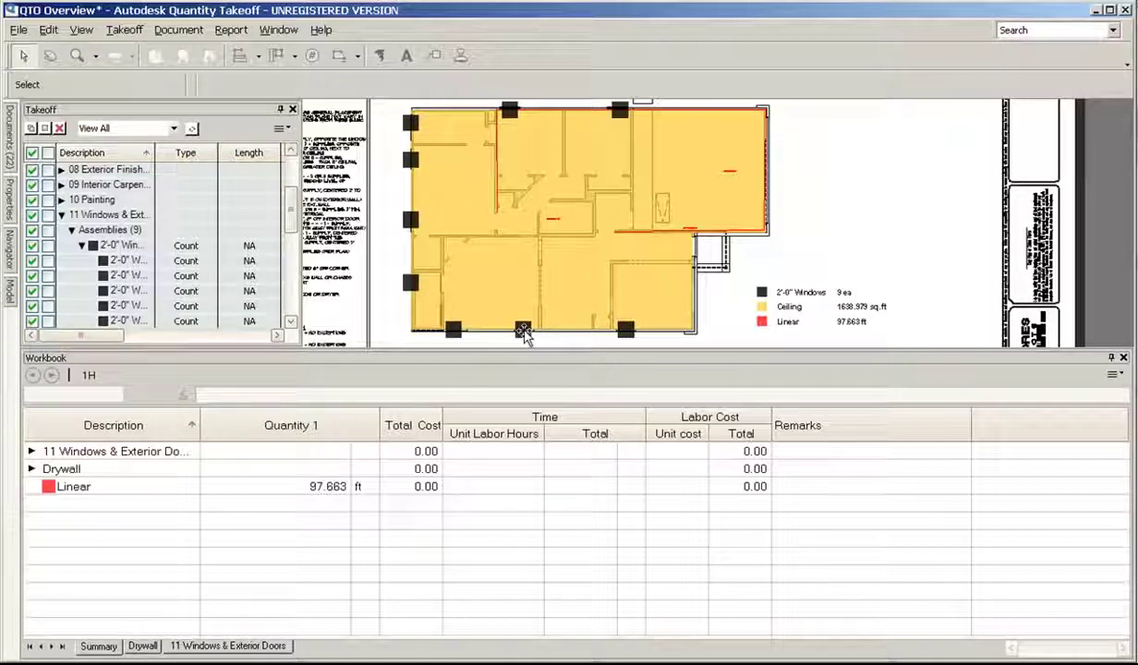
pyautogui.click(522, 331)
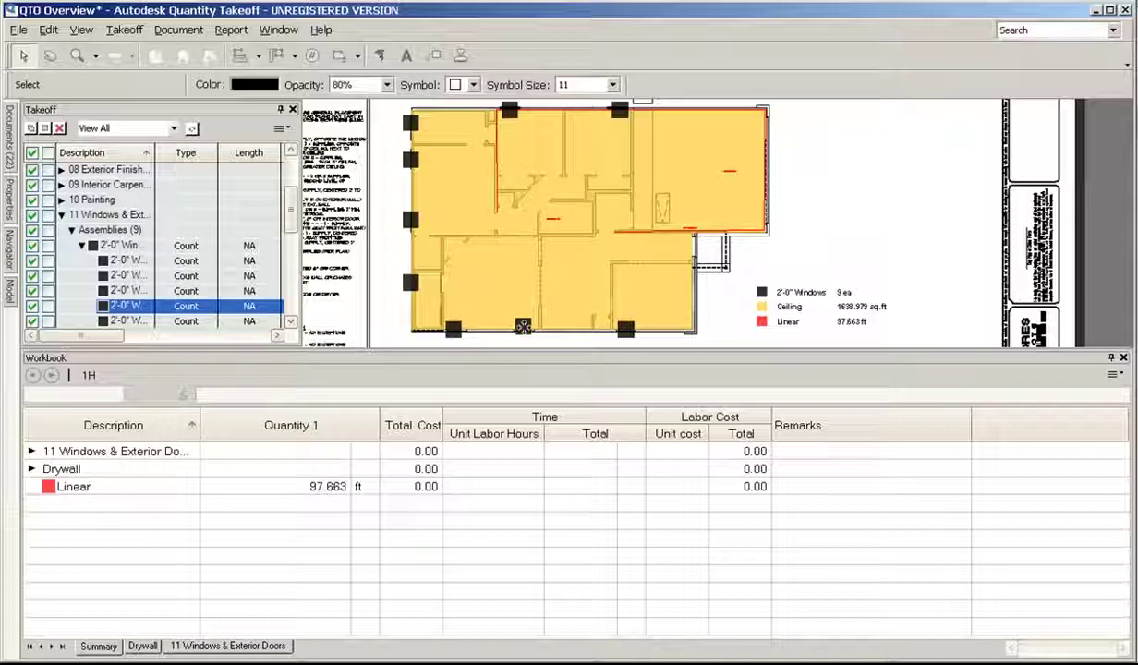
pyautogui.moveTo(521, 326)
pyautogui.mouseDown()
pyautogui.moveTo(839, 230)
pyautogui.moveTo(871, 241)
pyautogui.moveTo(540, 303)
pyautogui.moveTo(531, 327)
pyautogui.mouseUp()
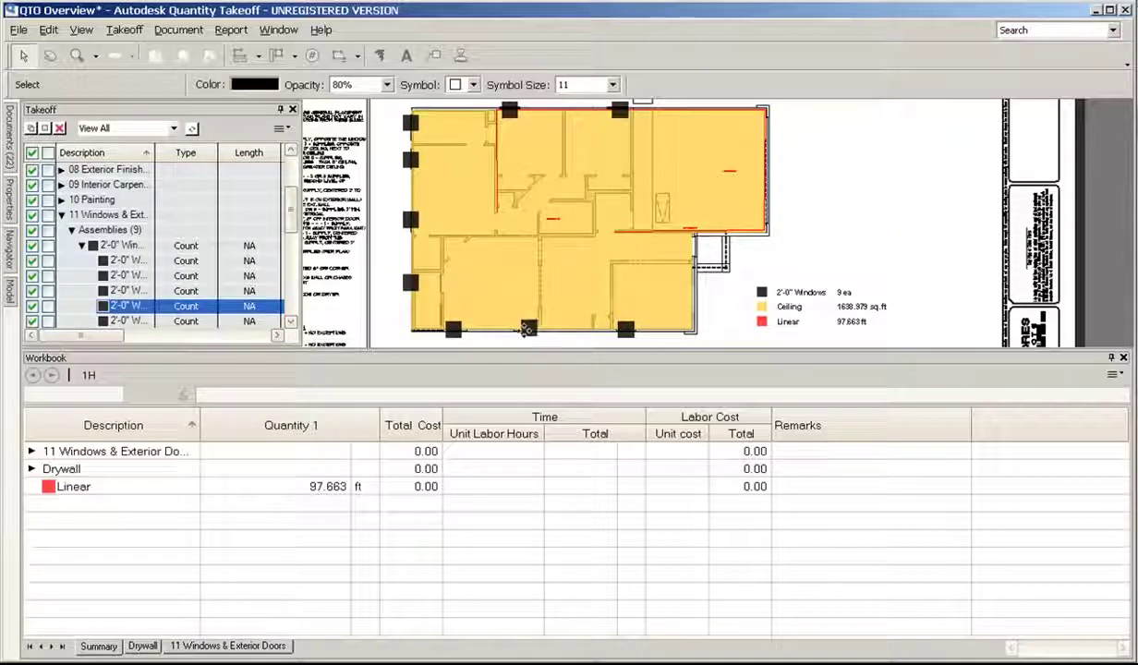
pyautogui.click(829, 235)
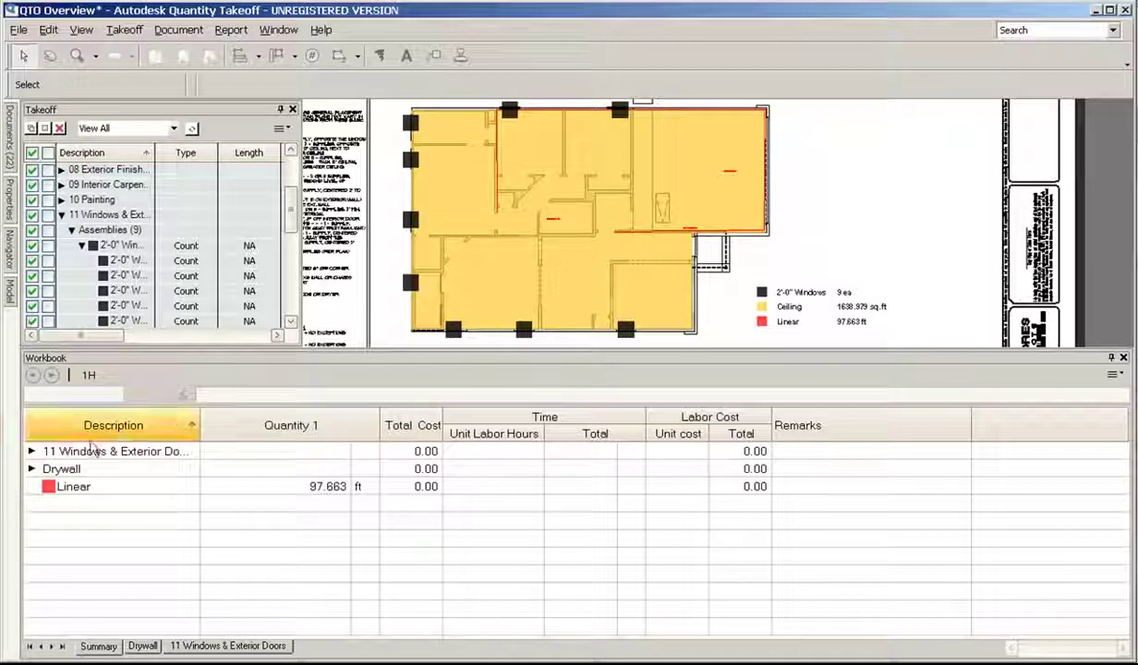
# Step: Delete the right-hand rectangle from the Drywall Ceiling takeoff, reducing it to 1,443.877 sq ft
pyautogui.click(32, 469)
pyautogui.click(47, 486)
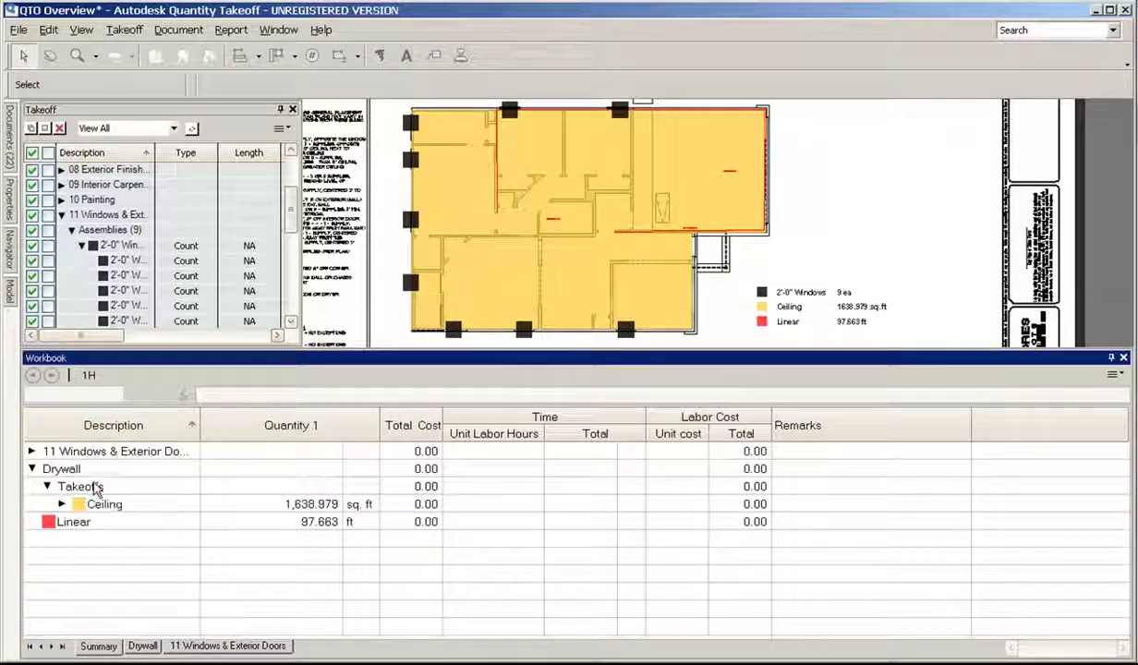
pyautogui.click(85, 505)
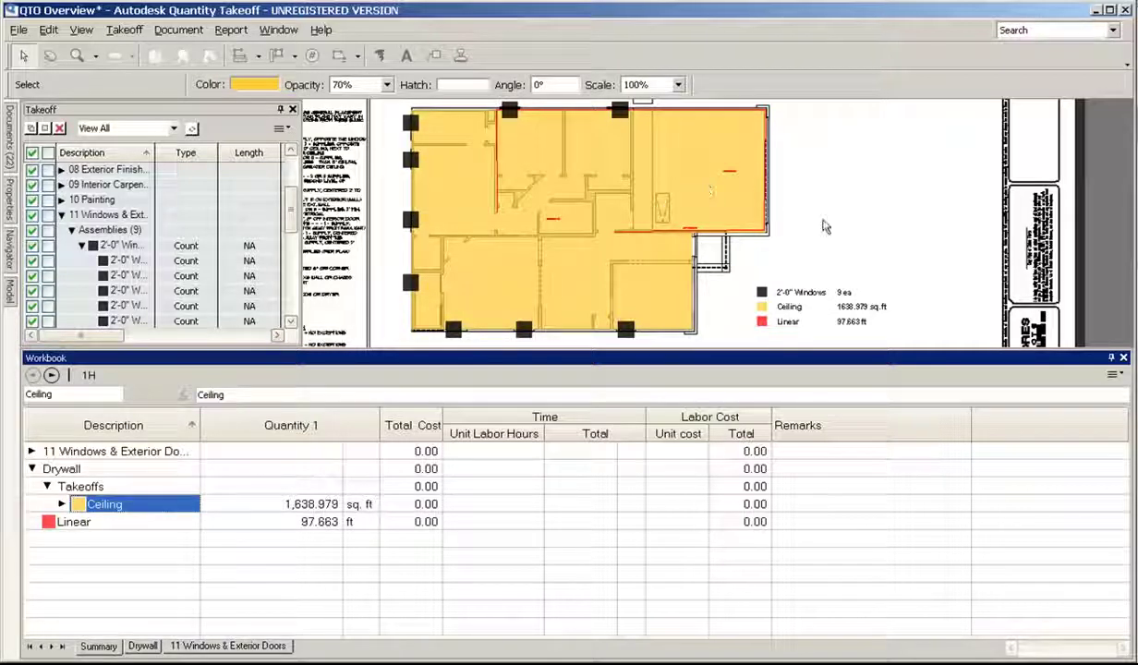
pyautogui.click(731, 181)
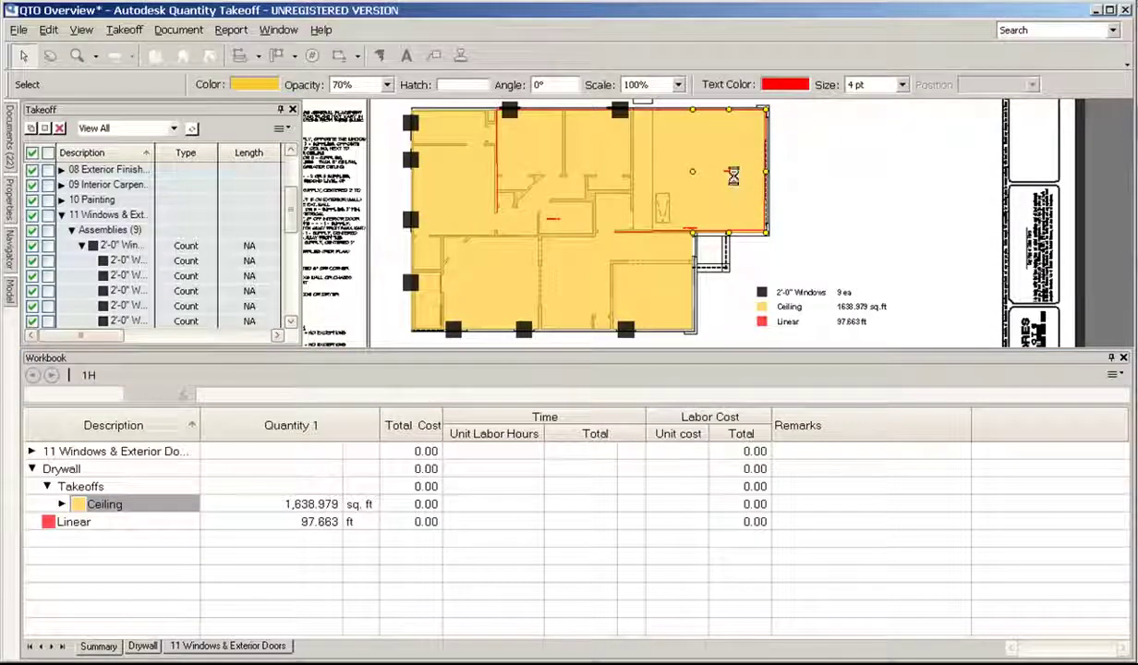
pyautogui.press('Delete')
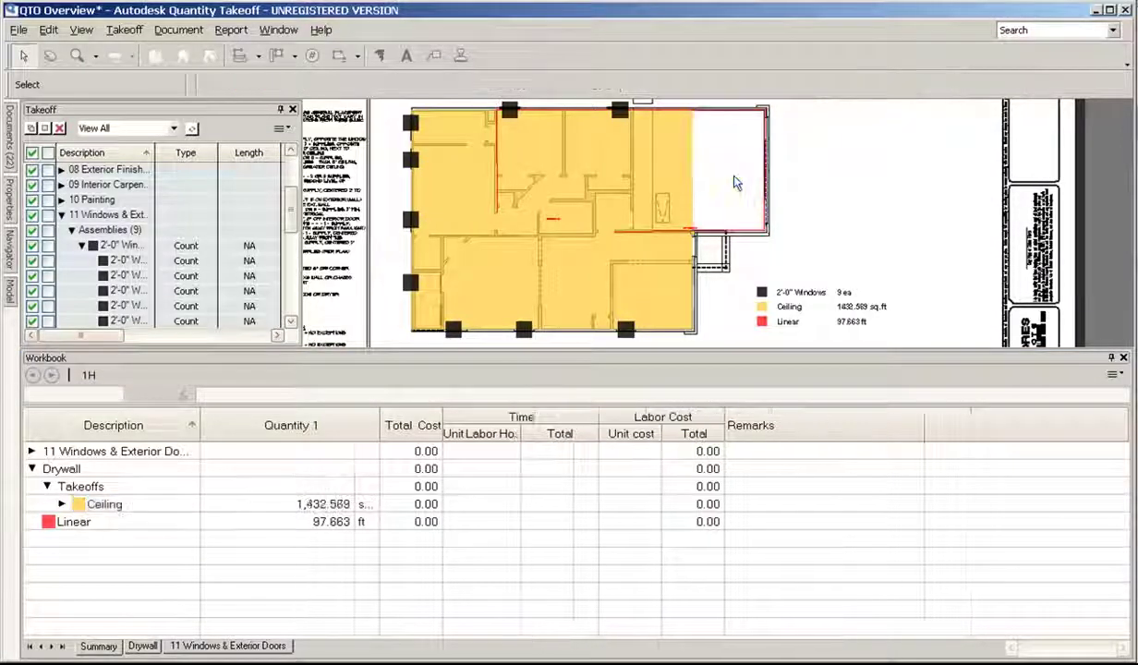
pyautogui.click(636, 155)
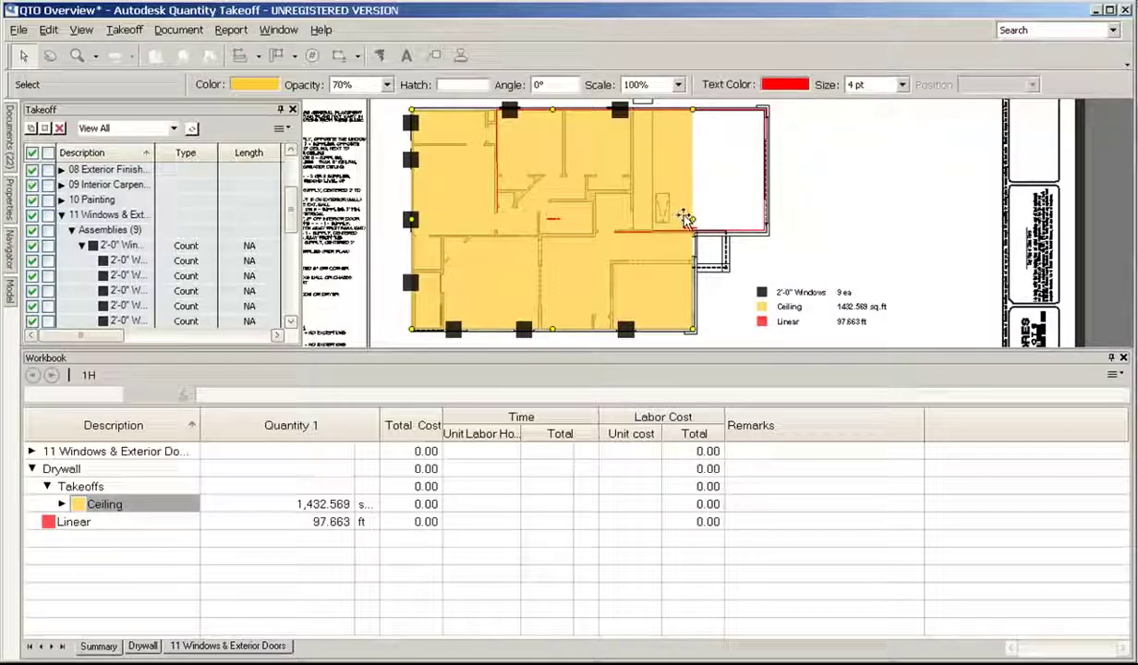
pyautogui.moveTo(690, 216)
pyautogui.mouseDown()
pyautogui.moveTo(637, 215)
pyautogui.moveTo(695, 219)
pyautogui.mouseUp()
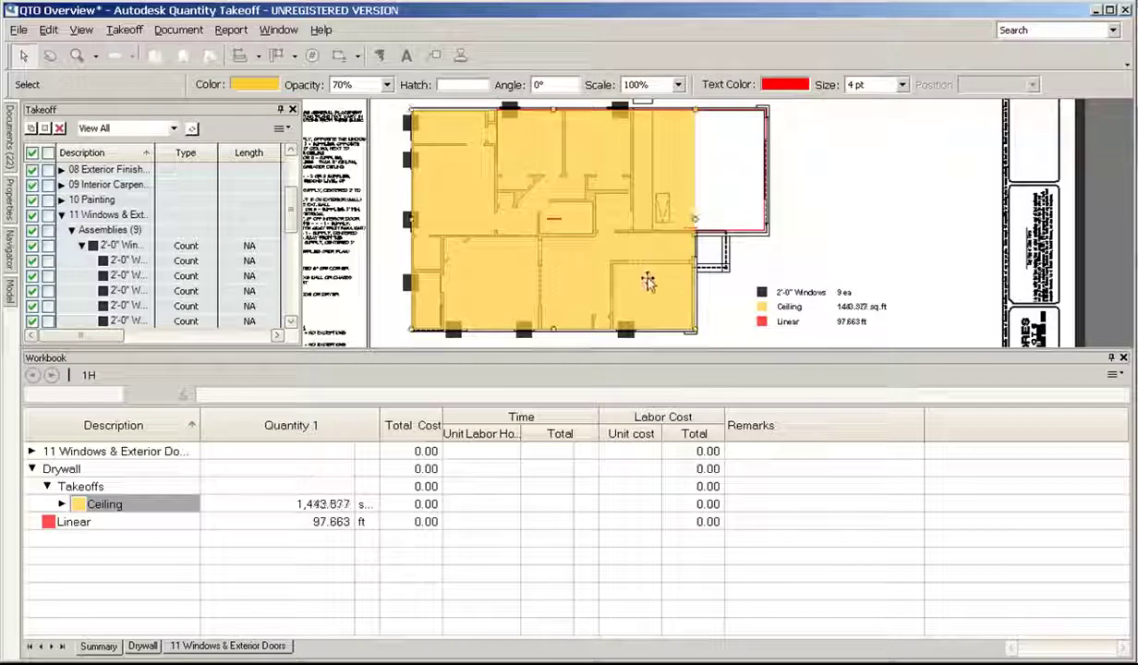
# Step: Try a Polyline Backout on the ceiling's right edge, then cancel it
pyautogui.click(357, 55)
pyautogui.click(369, 81)
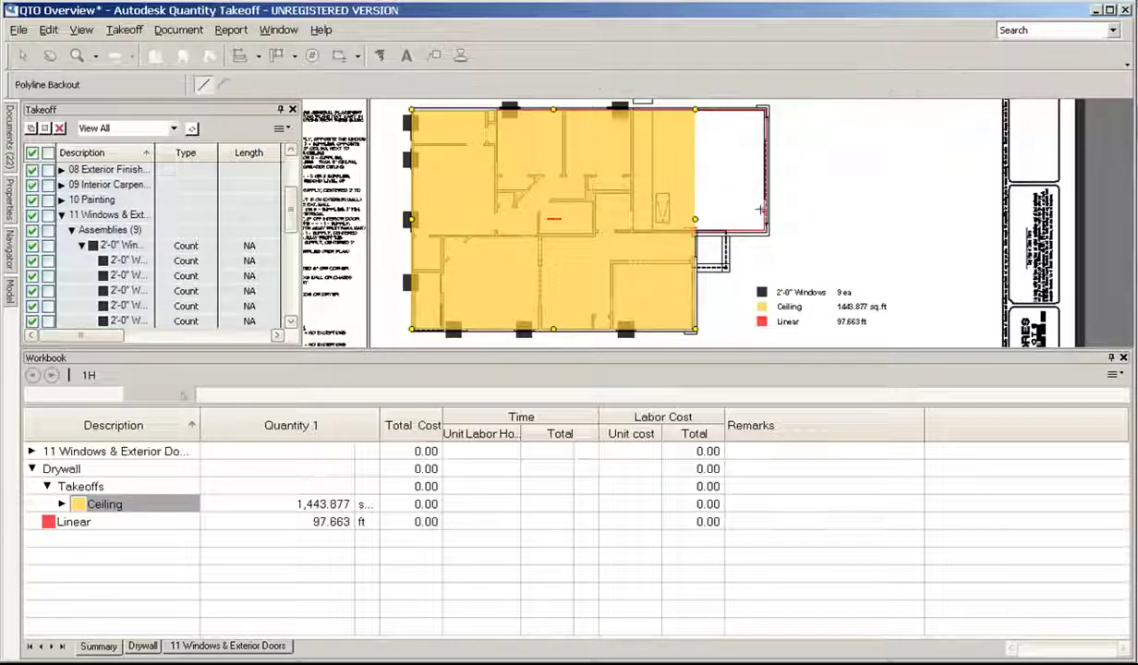
pyautogui.click(654, 219)
pyautogui.press('Escape')
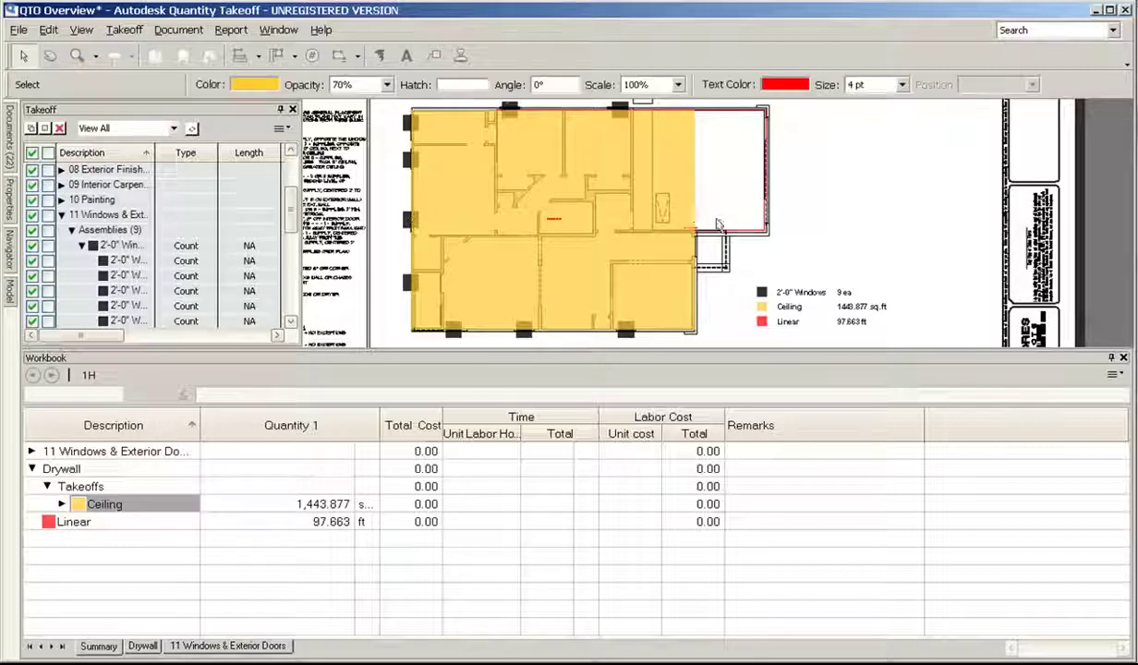
pyautogui.click(343, 58)
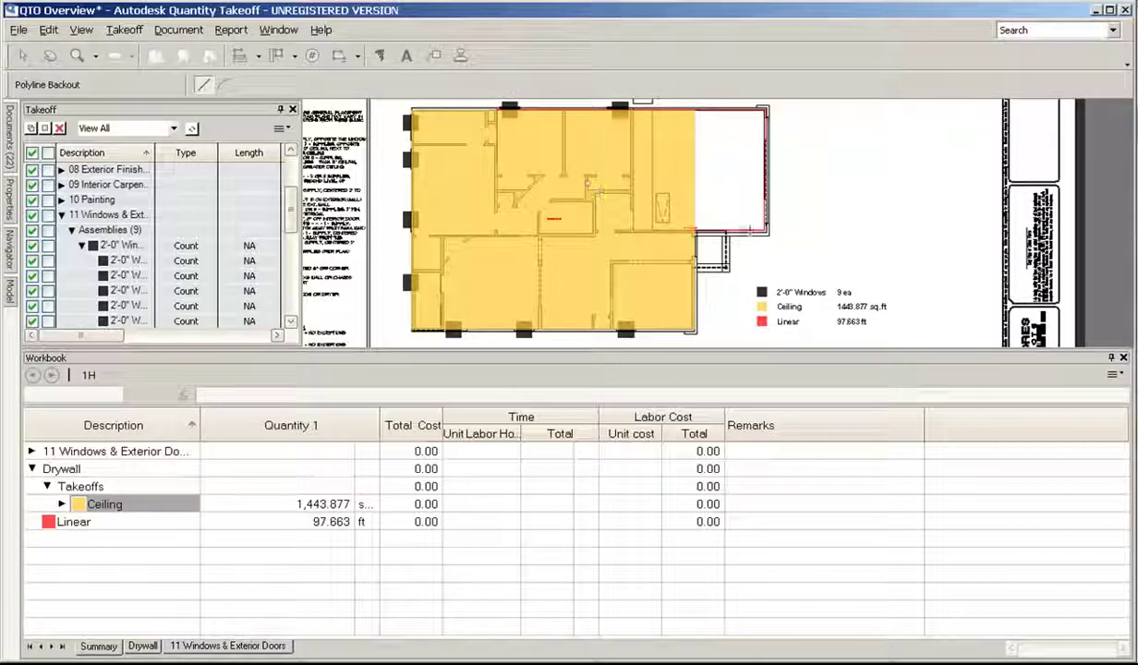
pyautogui.scroll(3, 639, 154)
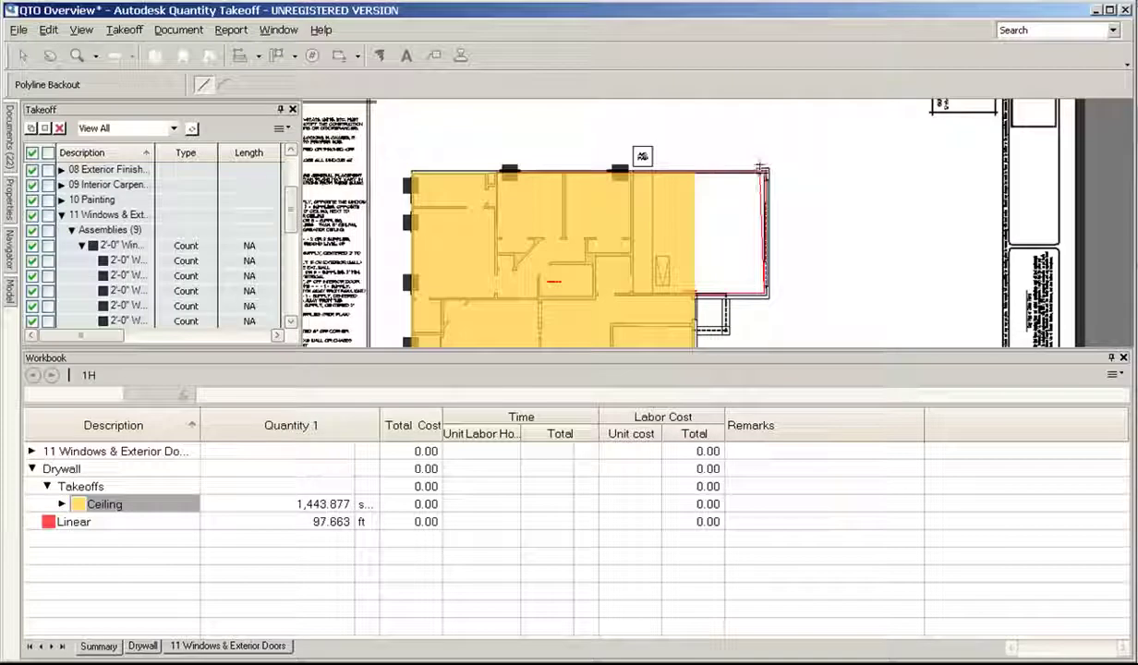
pyautogui.press('Escape')
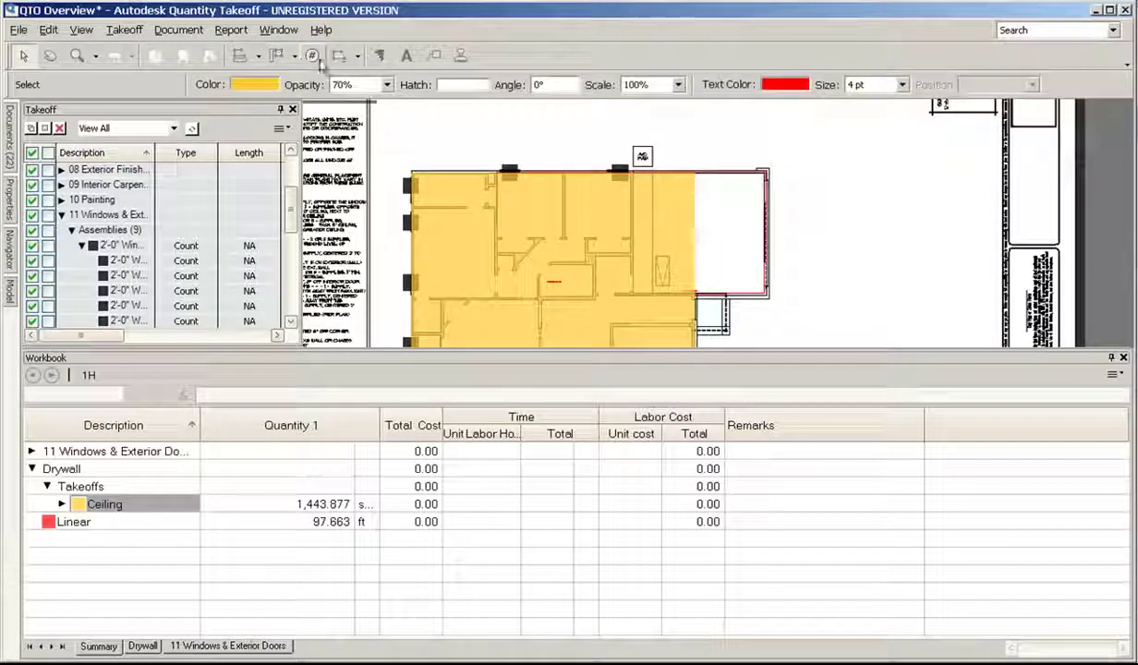
# Step: Cut the plan's right end and a small interior piece from the ceiling with Rectangle Backout
pyautogui.click(358, 57)
pyautogui.click(388, 112)
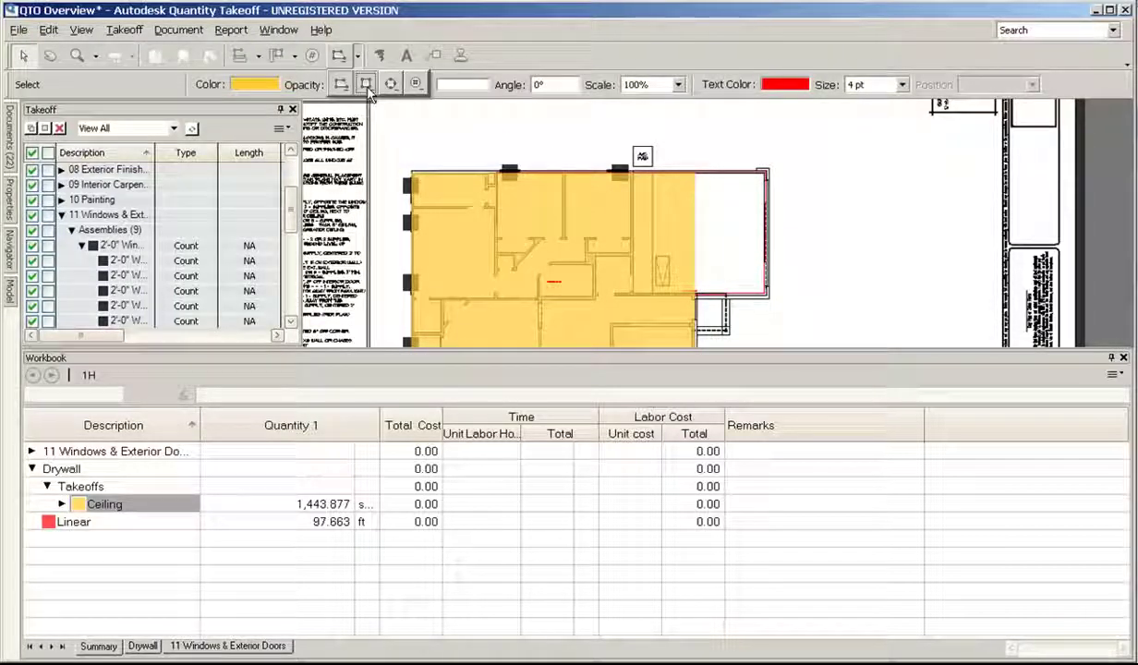
pyautogui.click(764, 292)
pyautogui.click(631, 172)
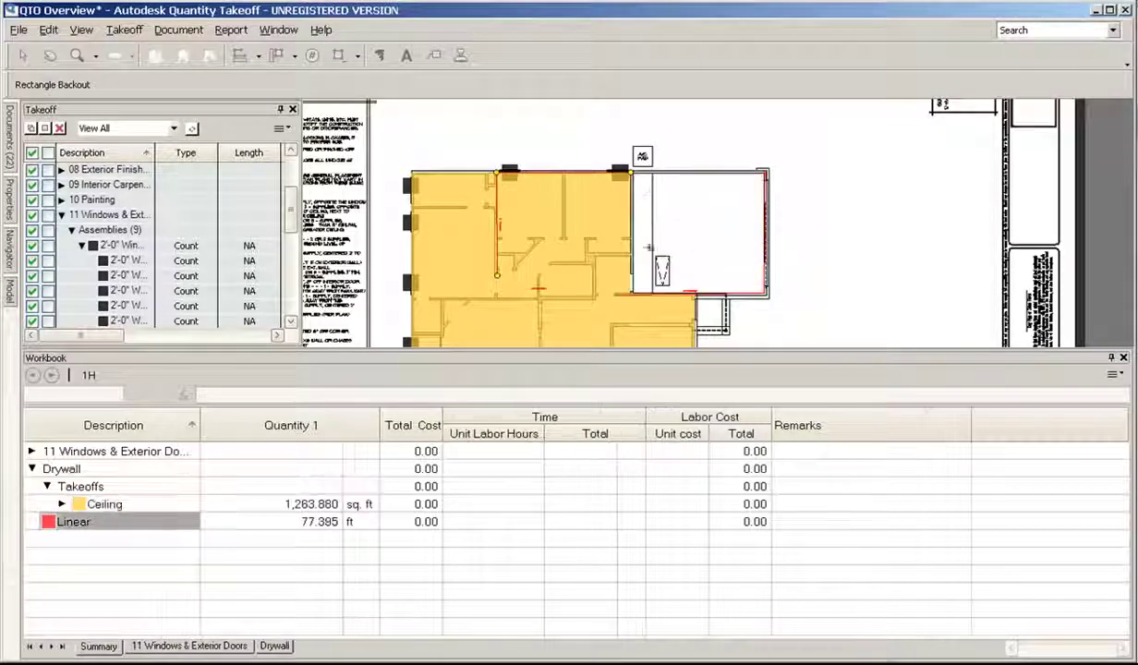
pyautogui.scroll(-3, 660, 231)
pyautogui.scroll(4, 660, 247)
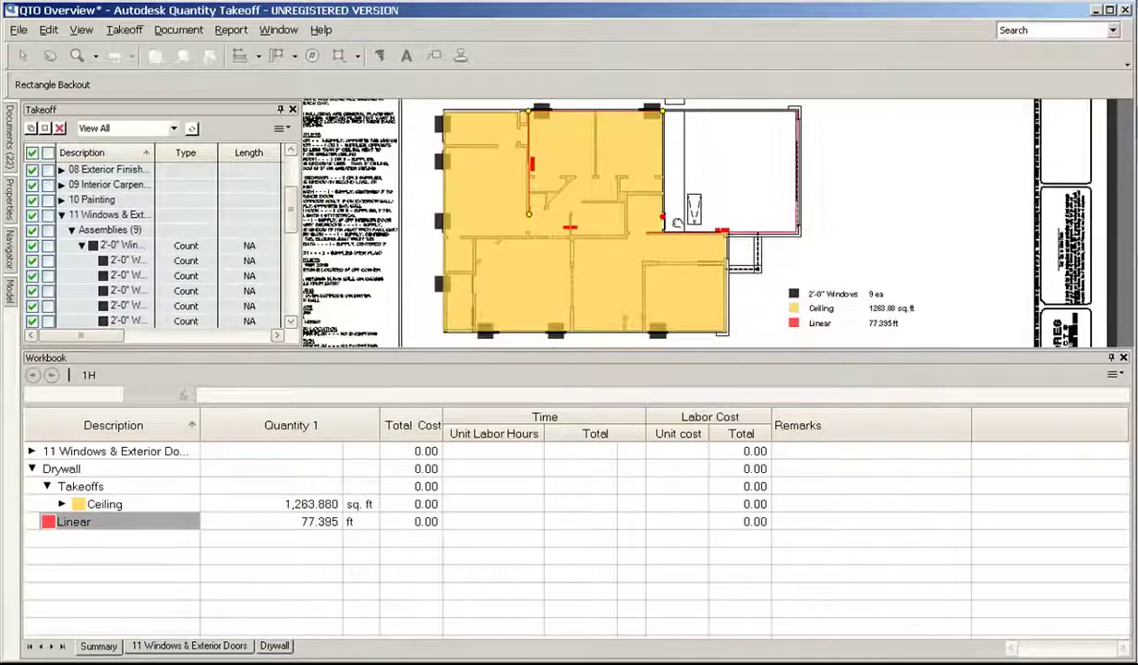
pyautogui.scroll(-4, 670, 225)
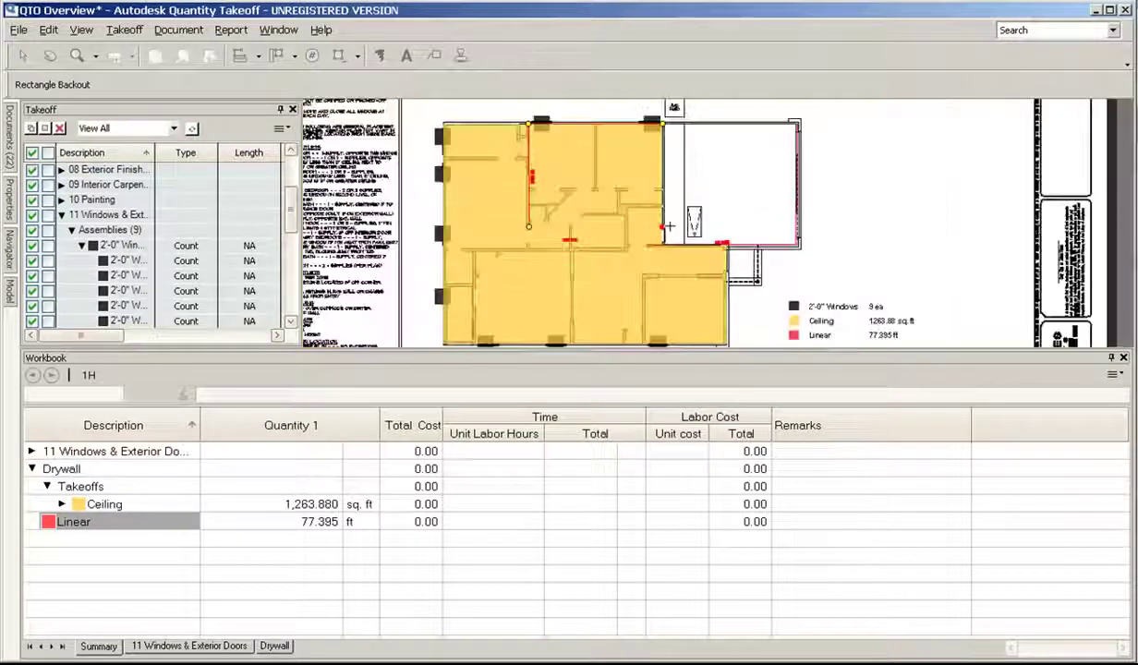
pyautogui.click(626, 246)
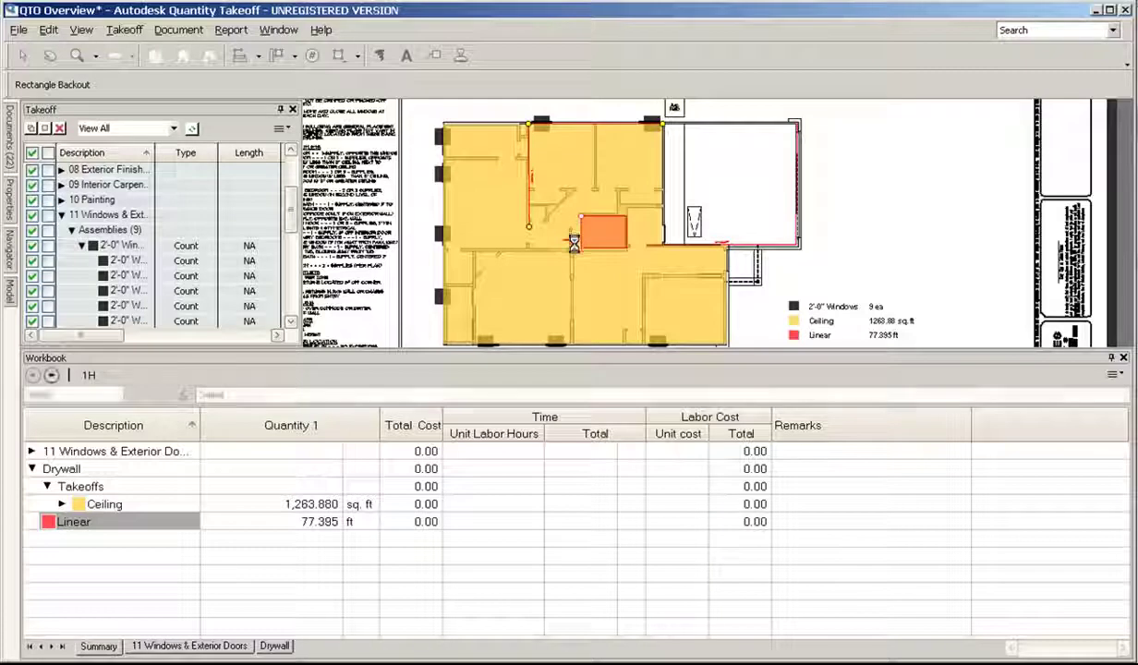
pyautogui.click(574, 218)
pyautogui.scroll(5, 574, 226)
pyautogui.moveTo(573, 231); pyautogui.dragTo(575, 257, button='middle')
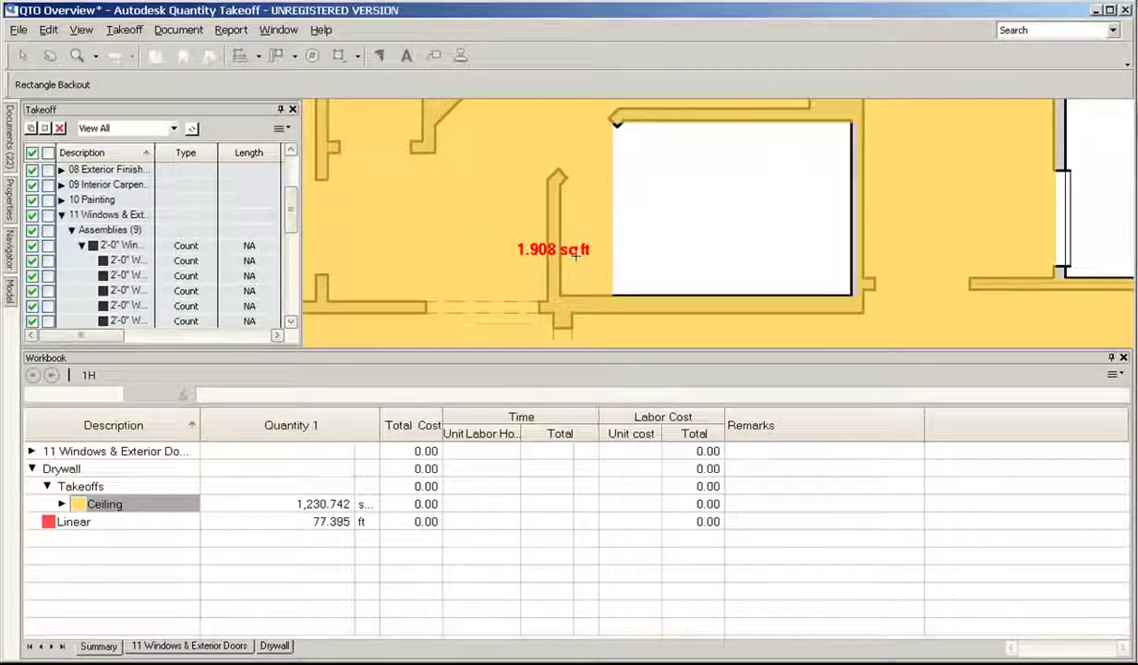
# Step: Subtract a polyline-shaped region from the ceiling, leaving 1,224.971 sq ft
pyautogui.click(357, 55)
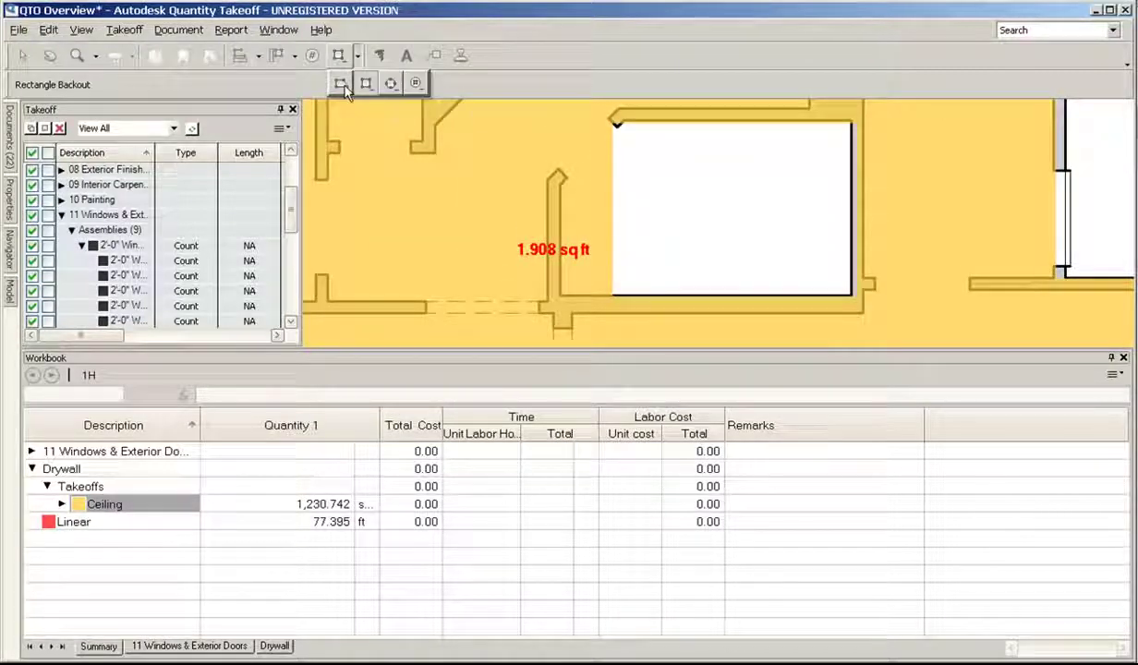
pyautogui.click(378, 92)
pyautogui.click(617, 123)
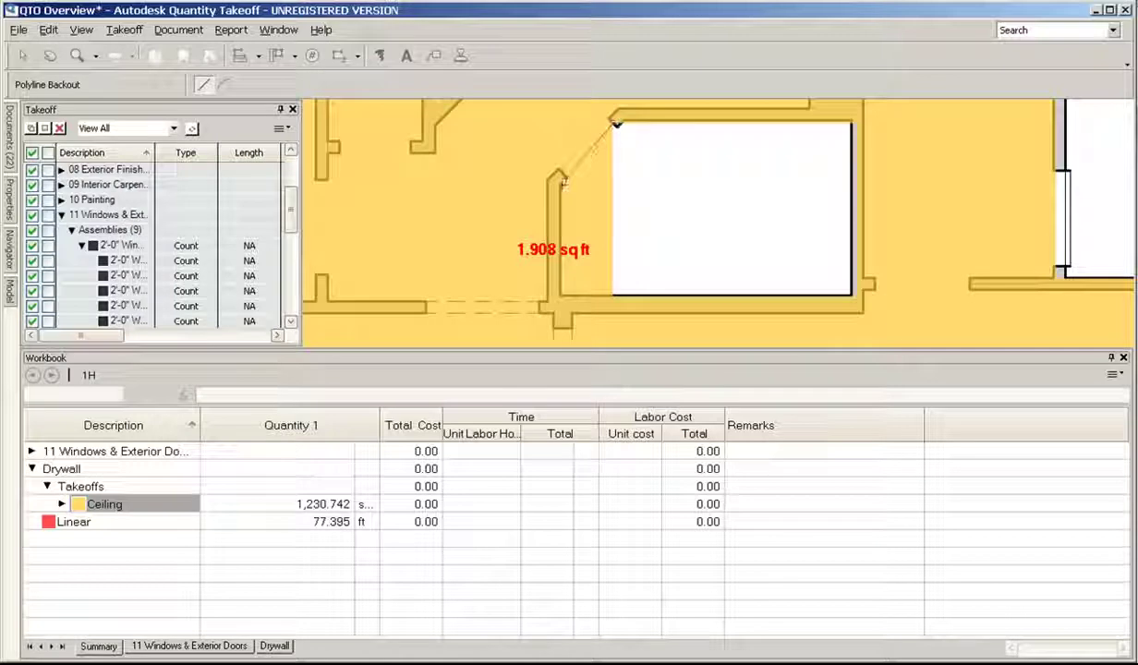
pyautogui.click(560, 180)
pyautogui.click(561, 295)
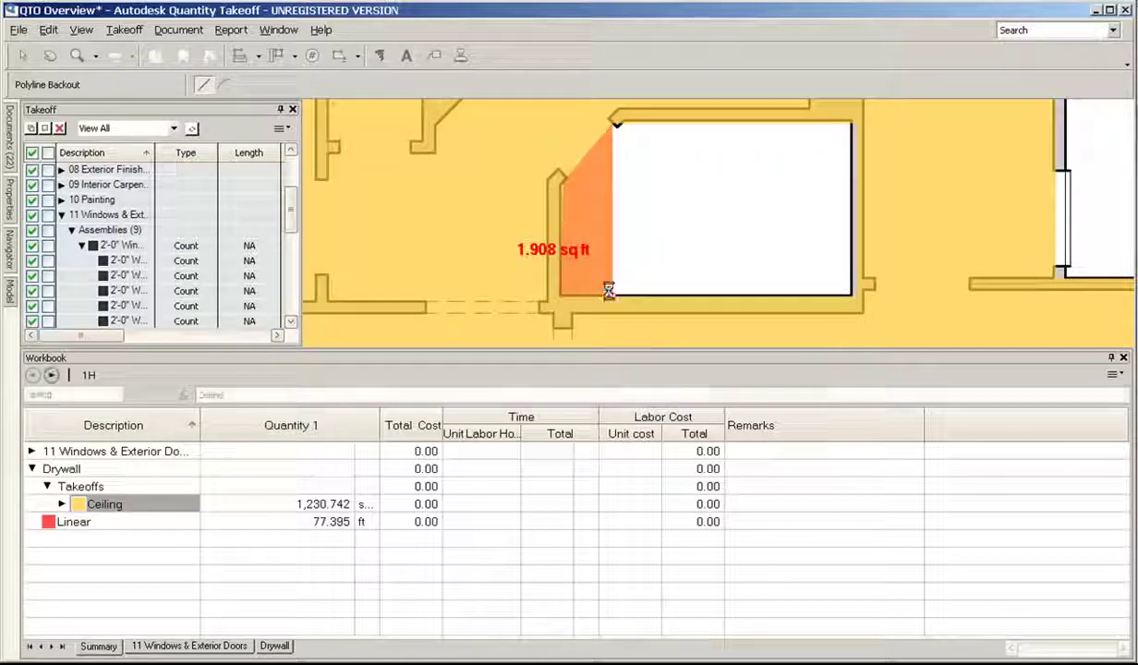
pyautogui.doubleClick(608, 292)
pyautogui.scroll(-3, 671, 245)
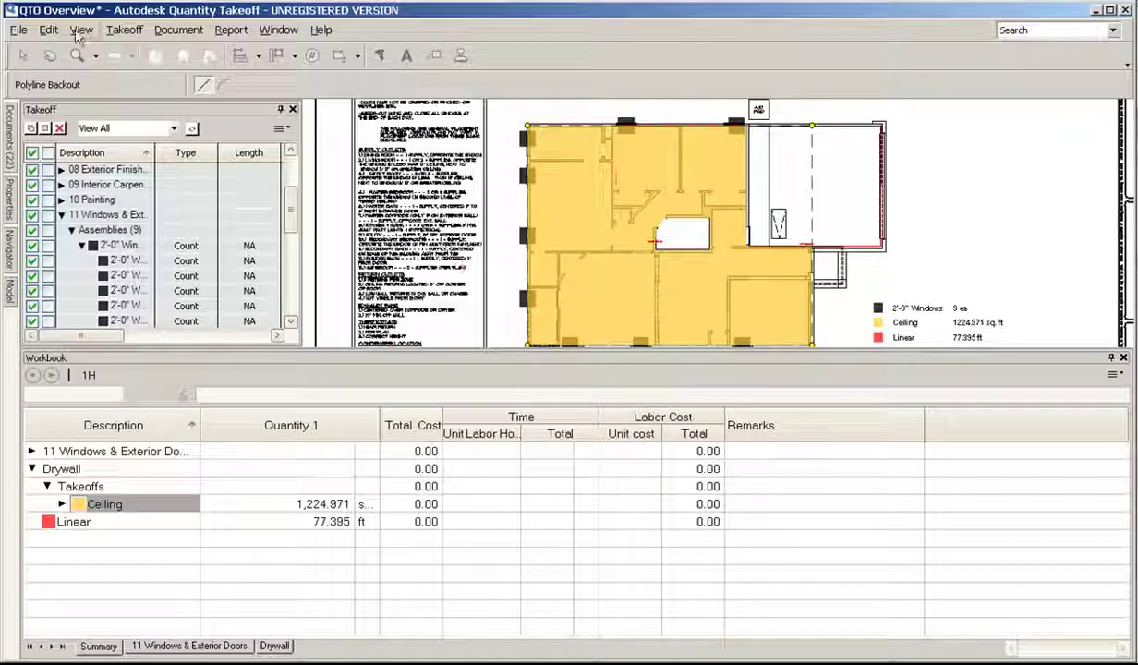
pyautogui.click(22, 30)
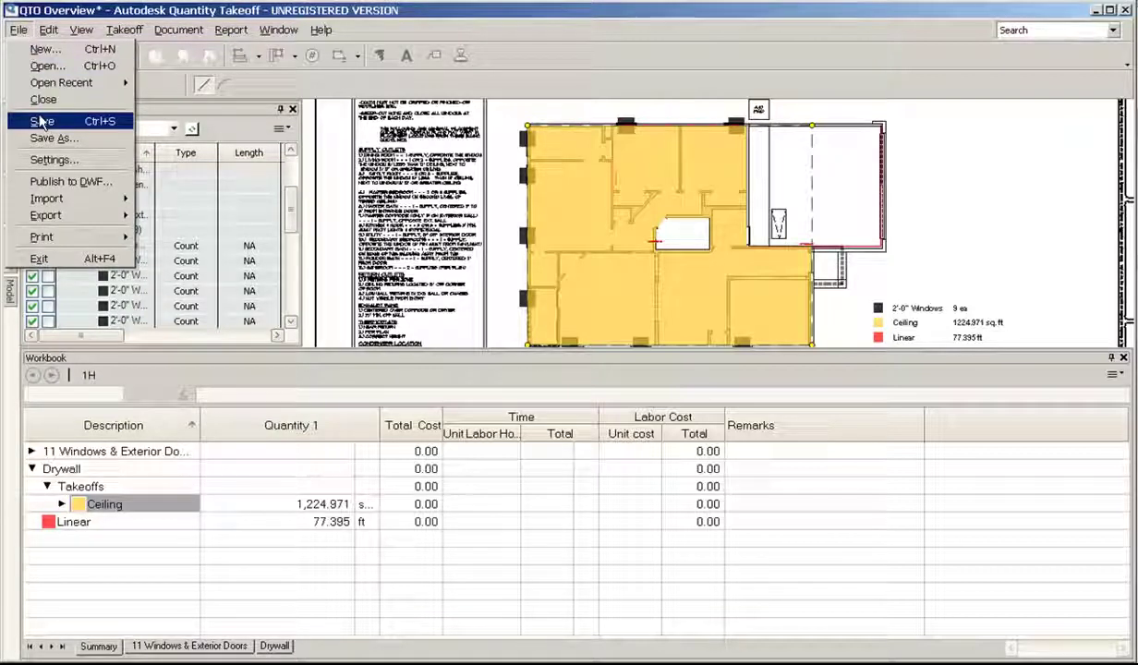
pyautogui.click(43, 50)
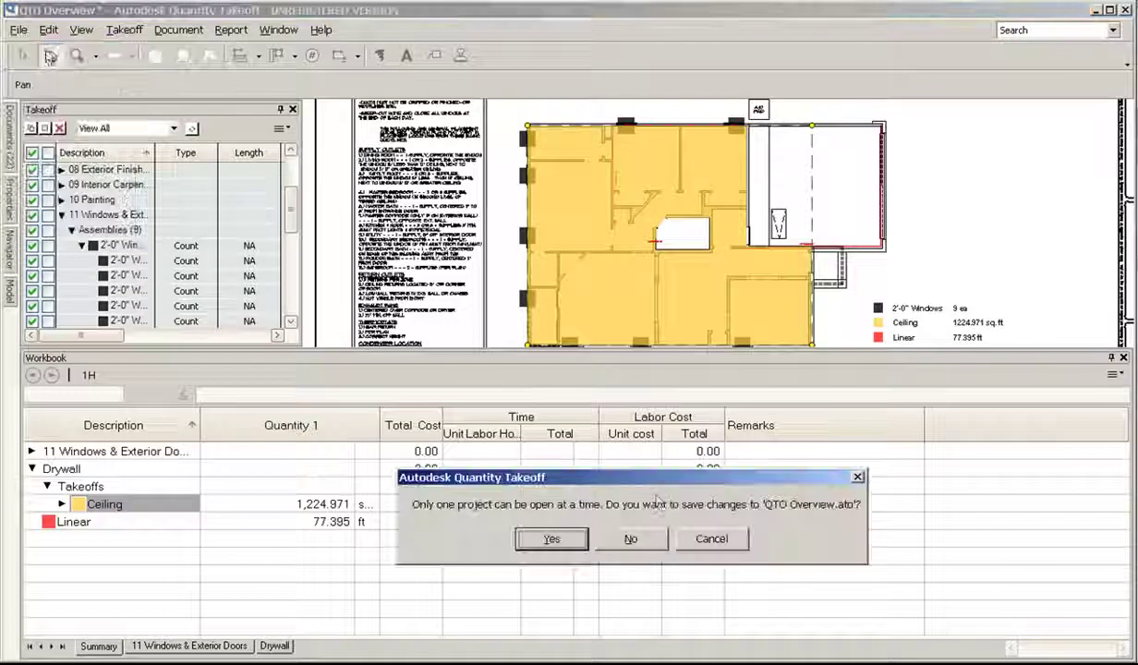
pyautogui.click(713, 542)
pyautogui.click(18, 29)
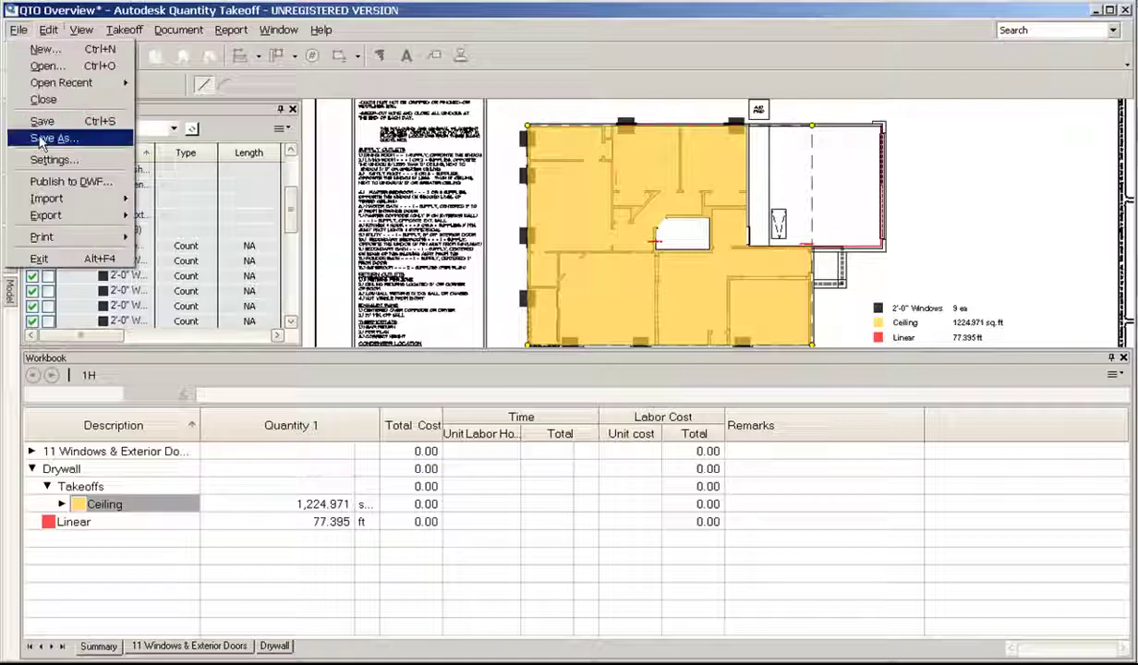
pyautogui.moveTo(79, 199)
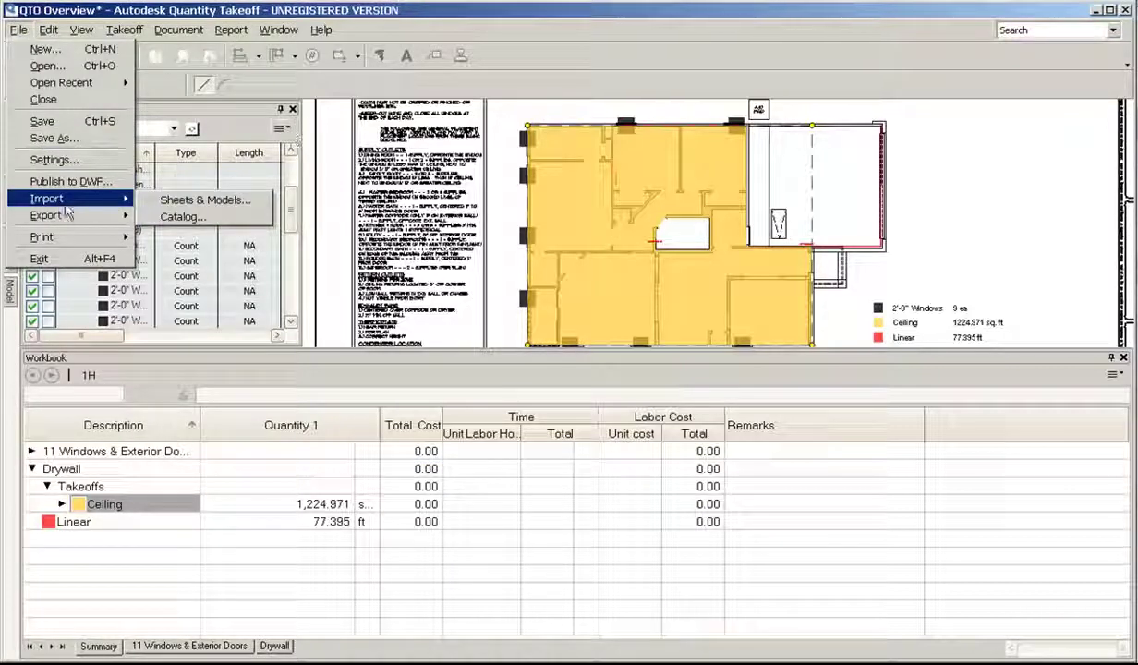
pyautogui.click(194, 200)
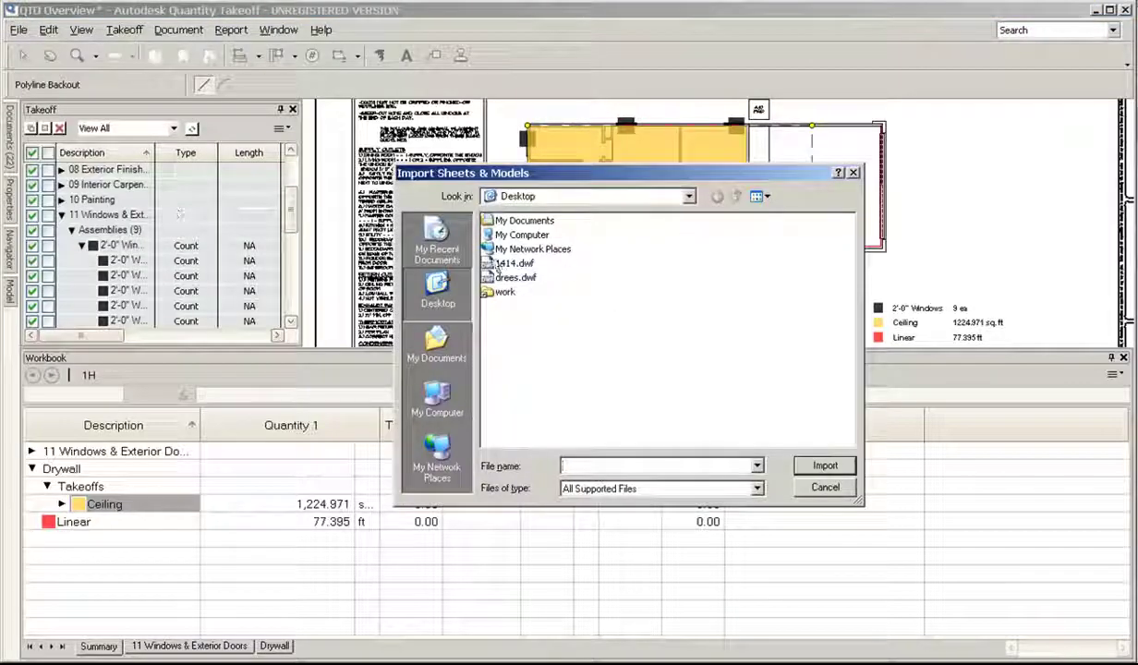
pyautogui.click(825, 488)
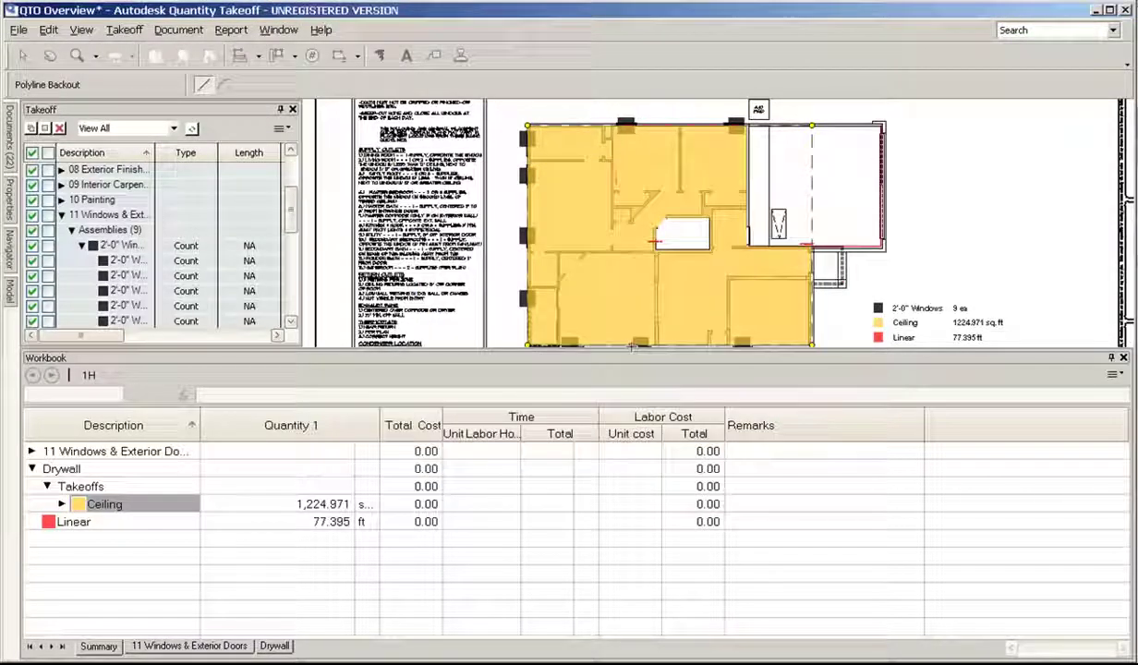